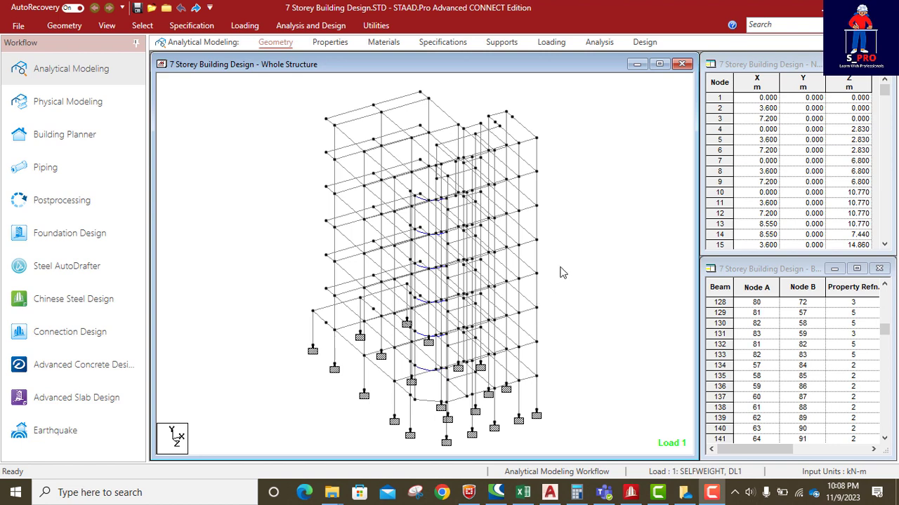
scroll(570, 266, down, 1)
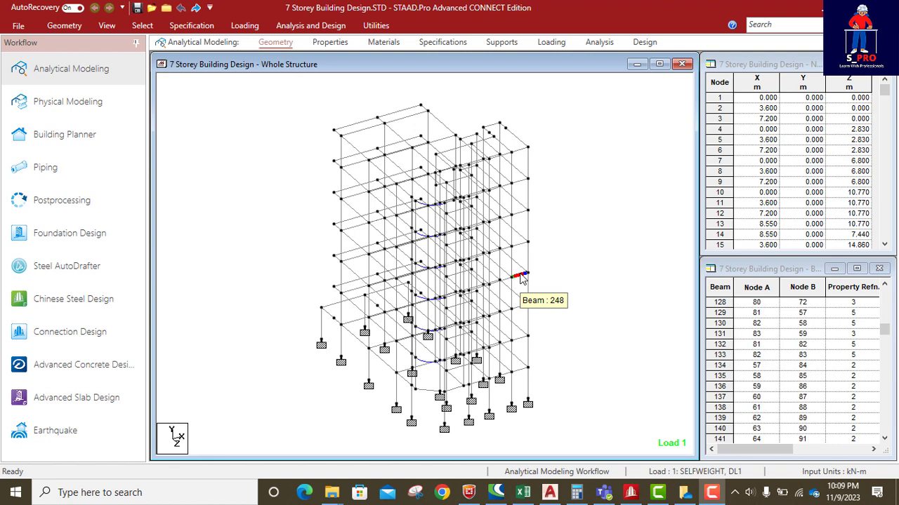
scroll(449, 372, up, 3)
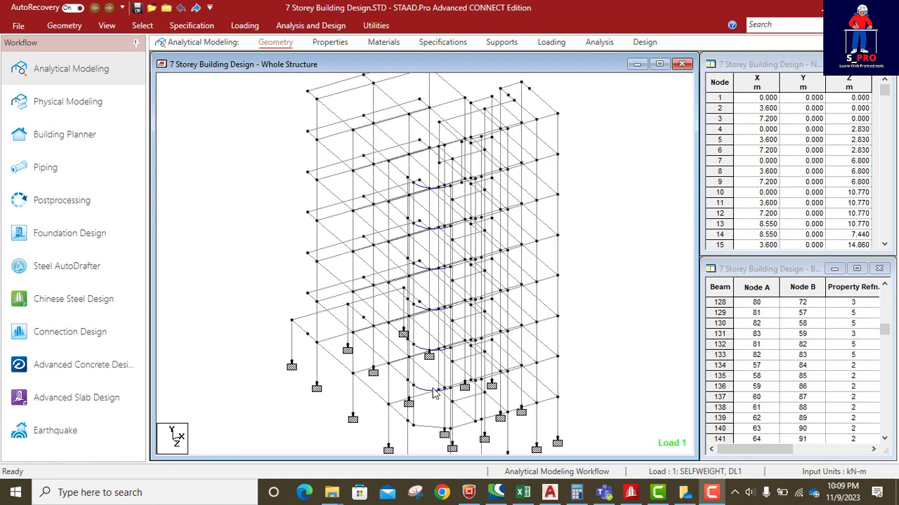
click(422, 392)
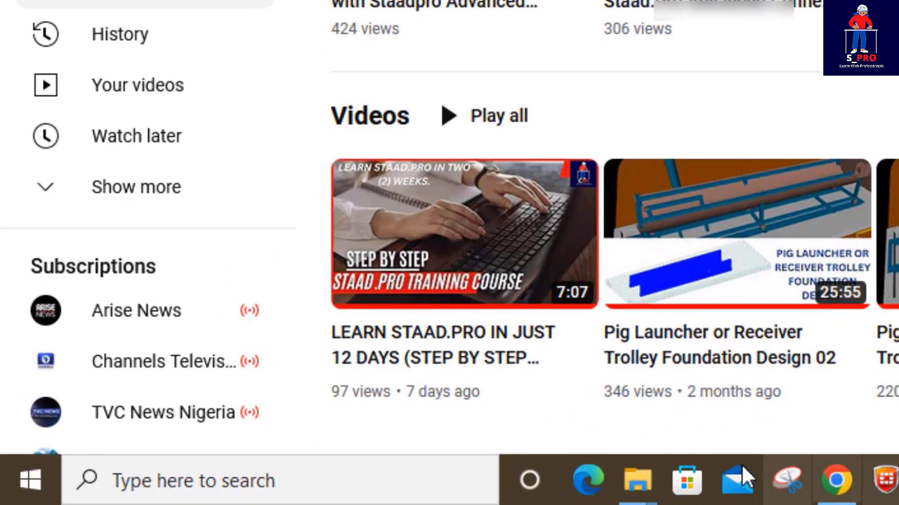
Step: Switch to YouTube, open the video "LEARN STAAD.PRO IN JUST 12 DAYS (STEP BY STEP TRAINING)" and expand its description
mouse_move(498, 379)
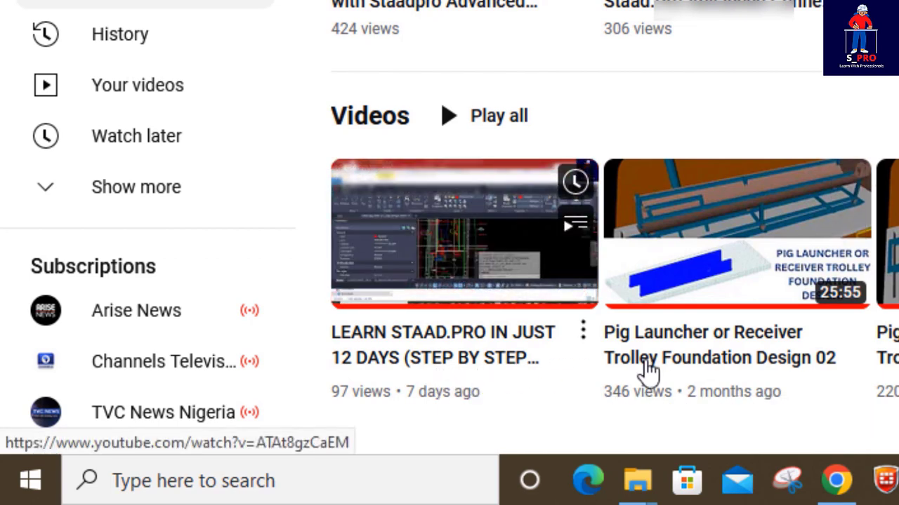
click(467, 356)
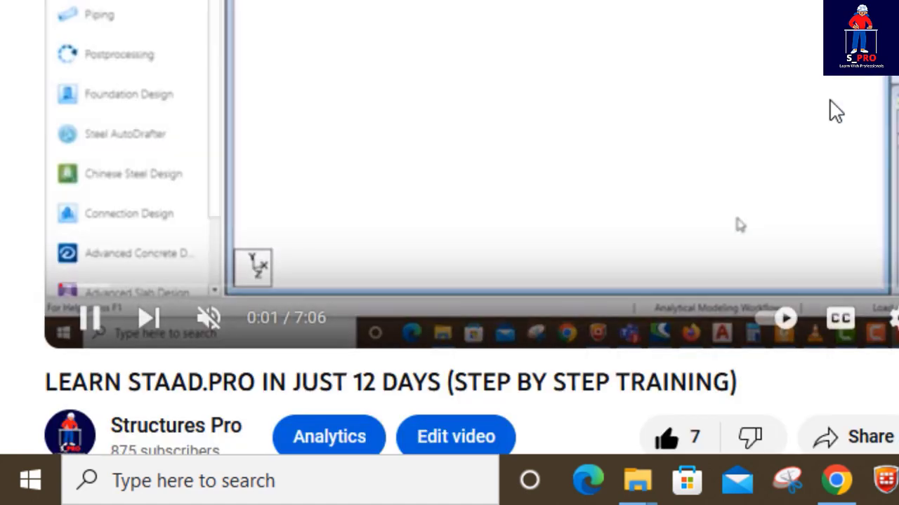
scroll(723, 169, down, 4)
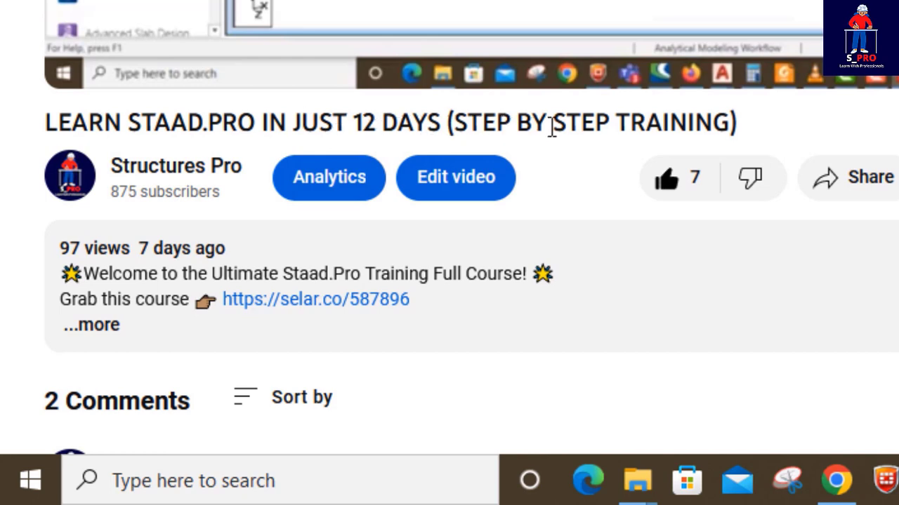
scroll(717, 133, down, 2)
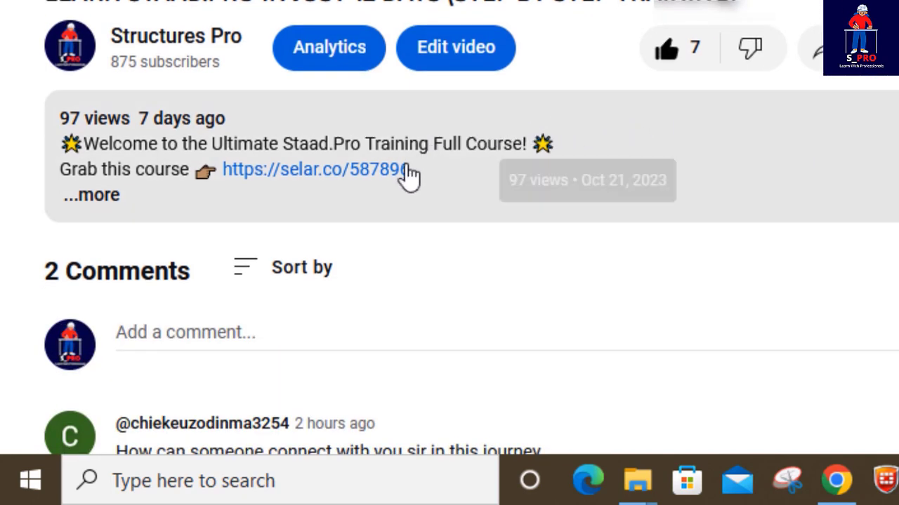
click(103, 197)
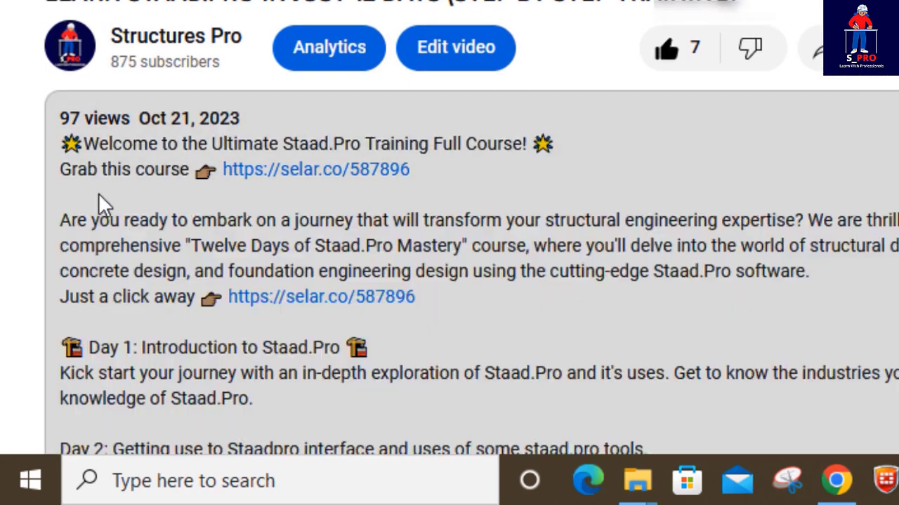
Step: Read through the day-by-day course outline, course links and contact details in the video description
scroll(283, 223, down, 5)
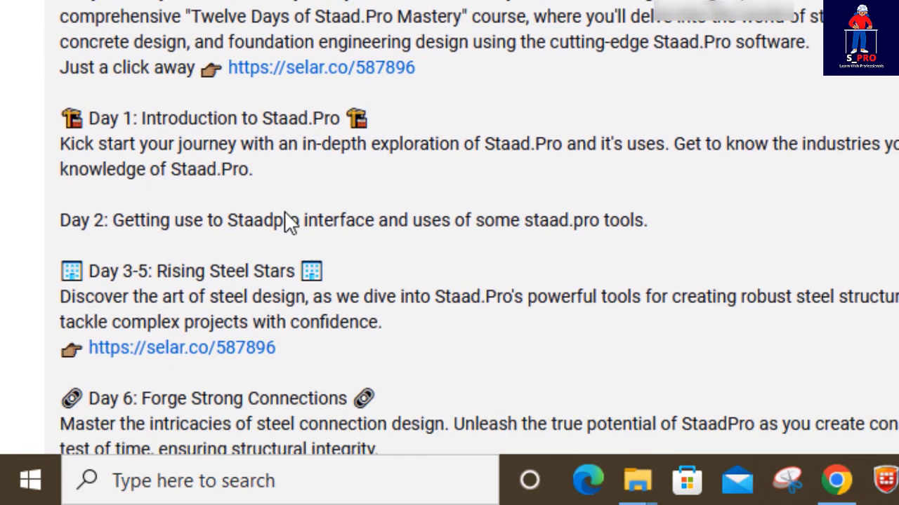
scroll(260, 84, down, 3)
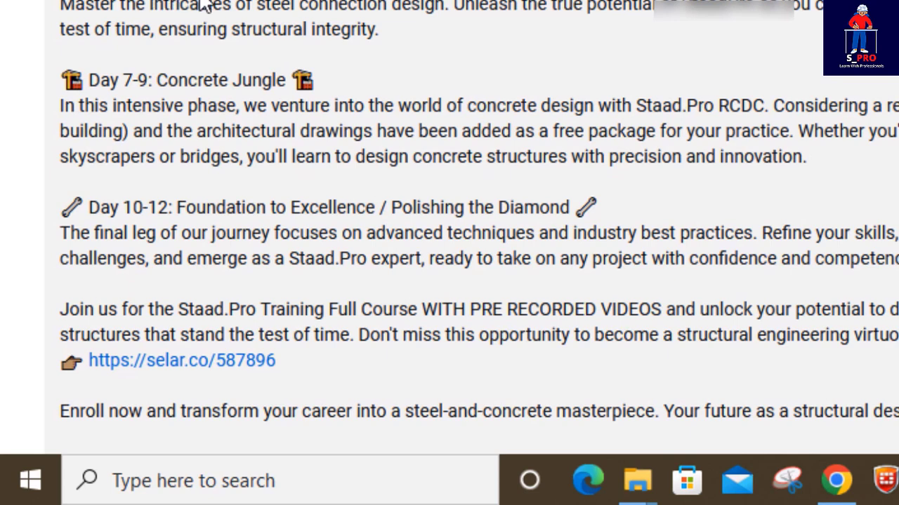
scroll(309, 88, down, 2)
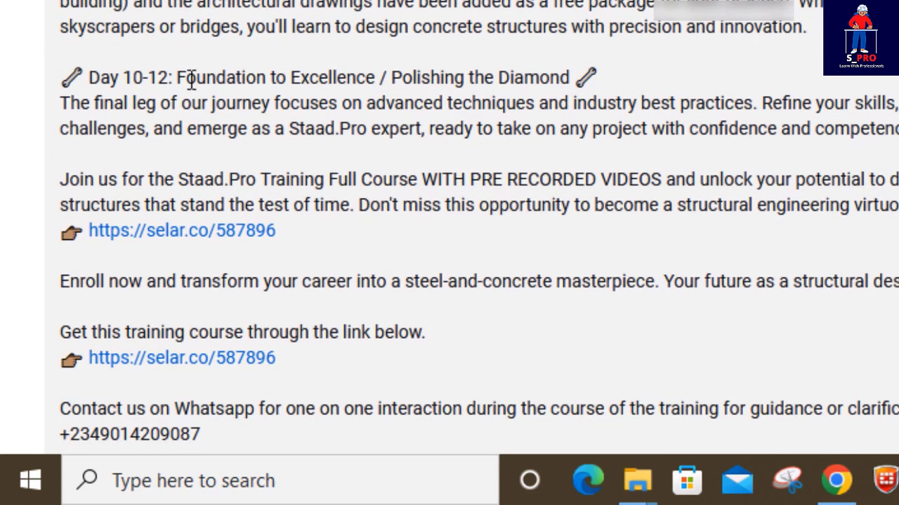
scroll(358, 76, down, 2)
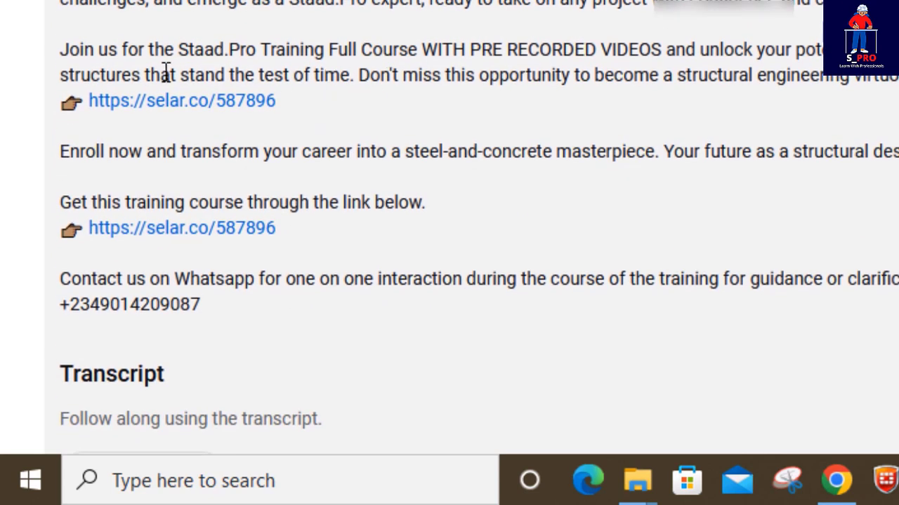
scroll(231, 148, down, 2)
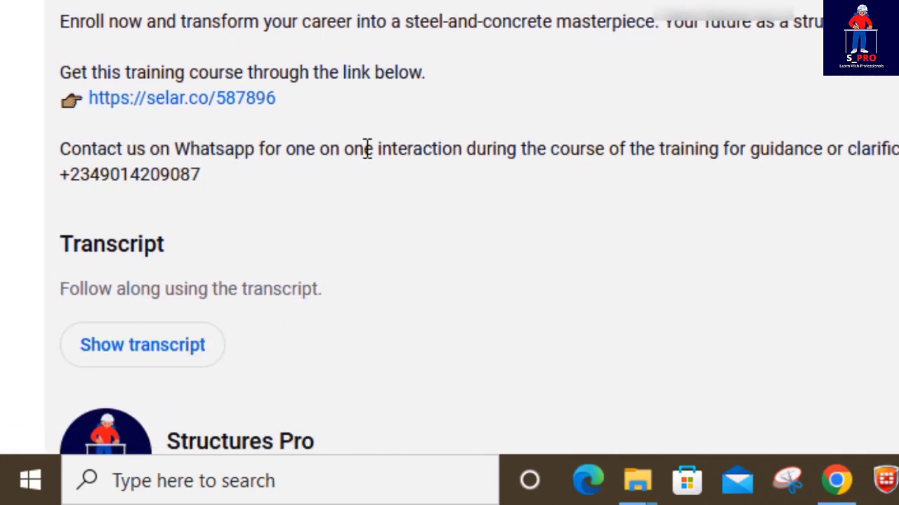
scroll(482, 175, up, 10)
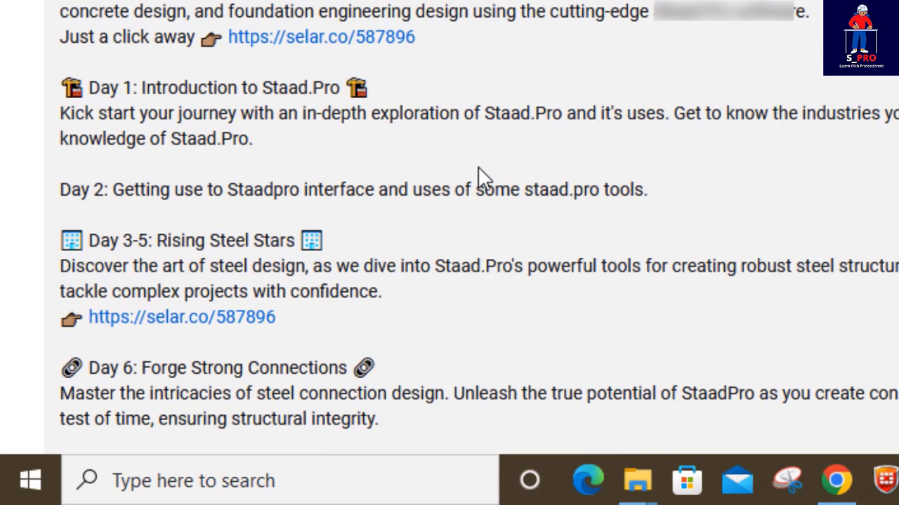
Step: Return to the video player and skip the playback forward to about 0:54
scroll(477, 177, up, 8)
click(134, 289)
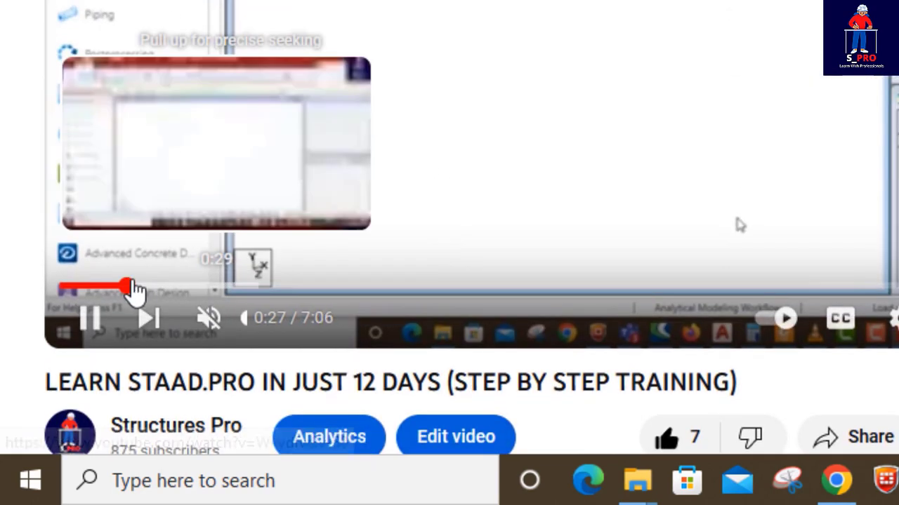
drag(133, 289, 192, 295)
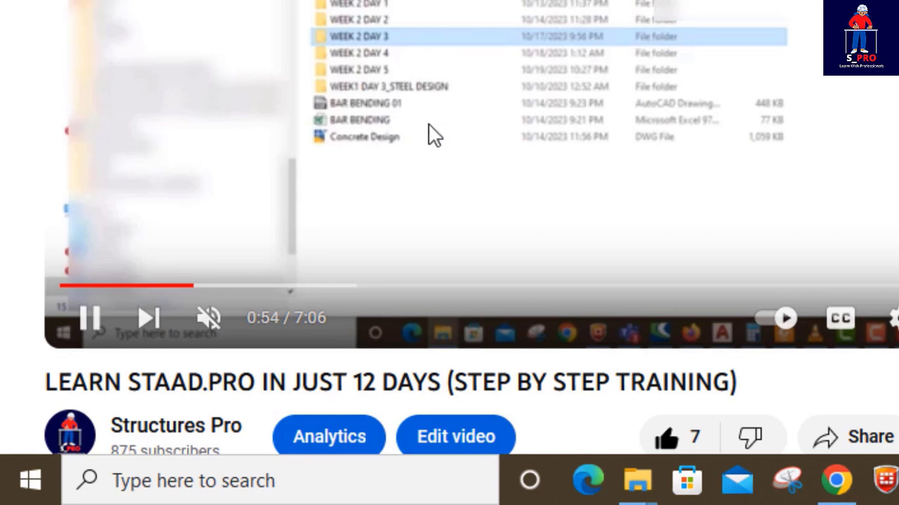
Step: Highlight the WhatsApp contact number near the end of the video description
scroll(434, 136, down, 15)
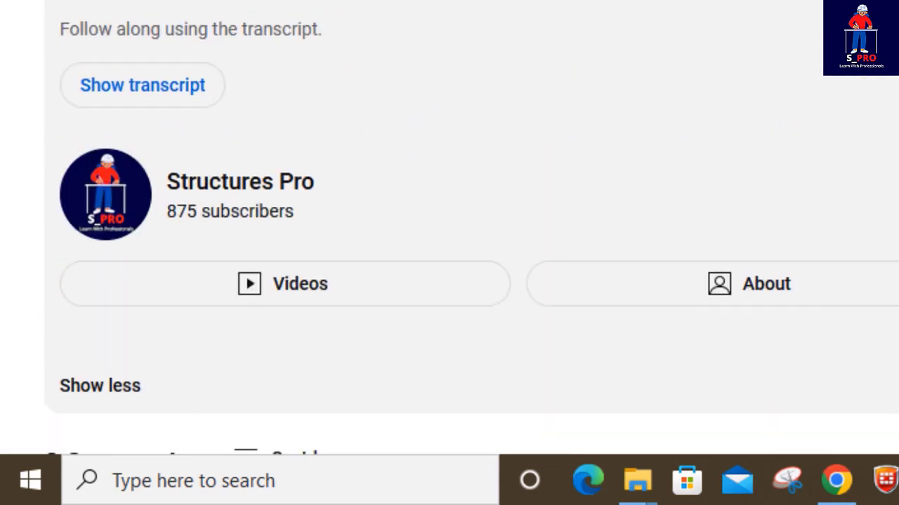
scroll(226, 173, up, 5)
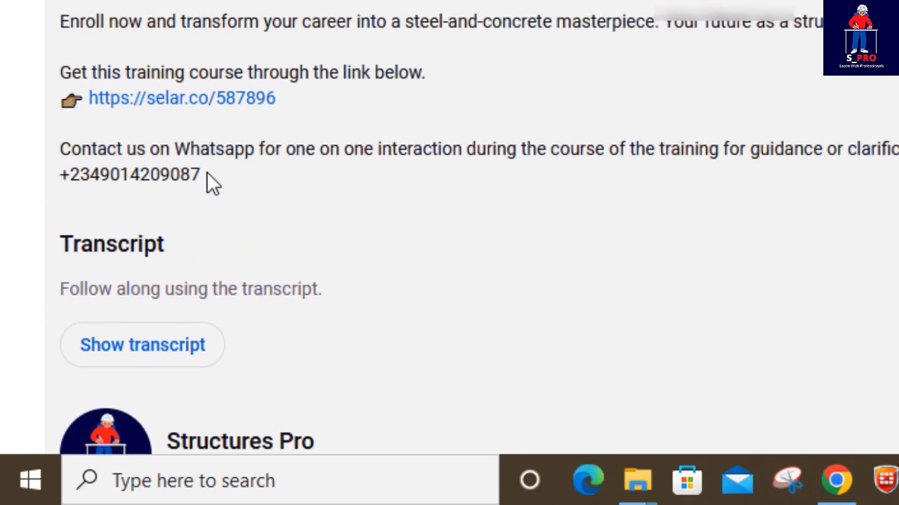
drag(191, 176, 102, 174)
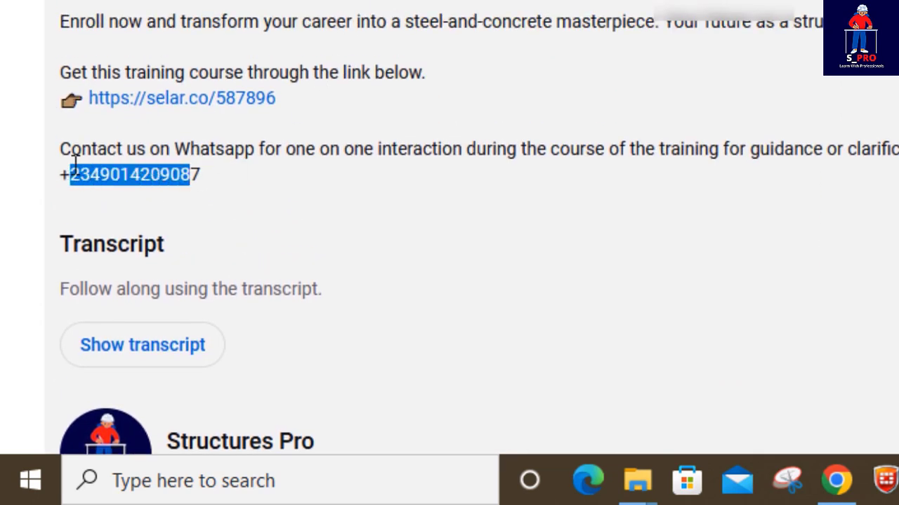
scroll(236, 187, up, 4)
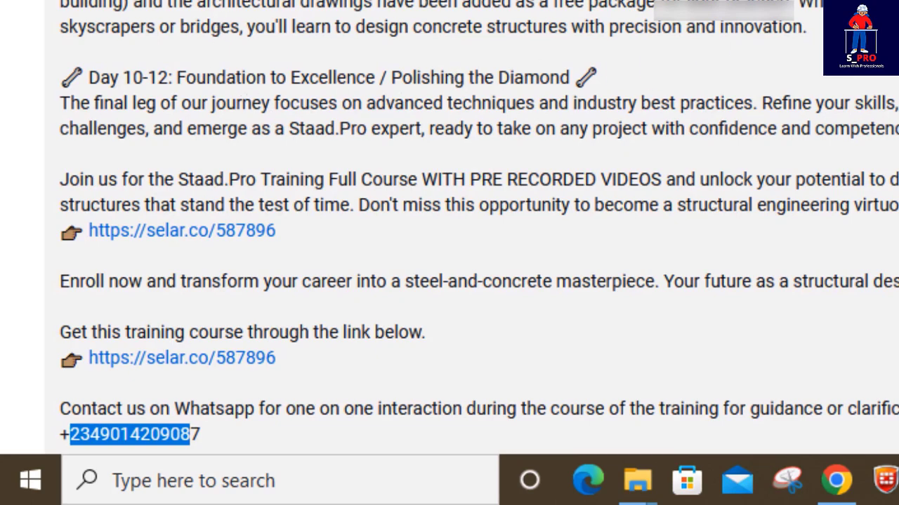
Step: Highlight the two storey building project and the Day 6, Day 7-9 and Day 10-12 headings in the course description
drag(761, 118, 121, 161)
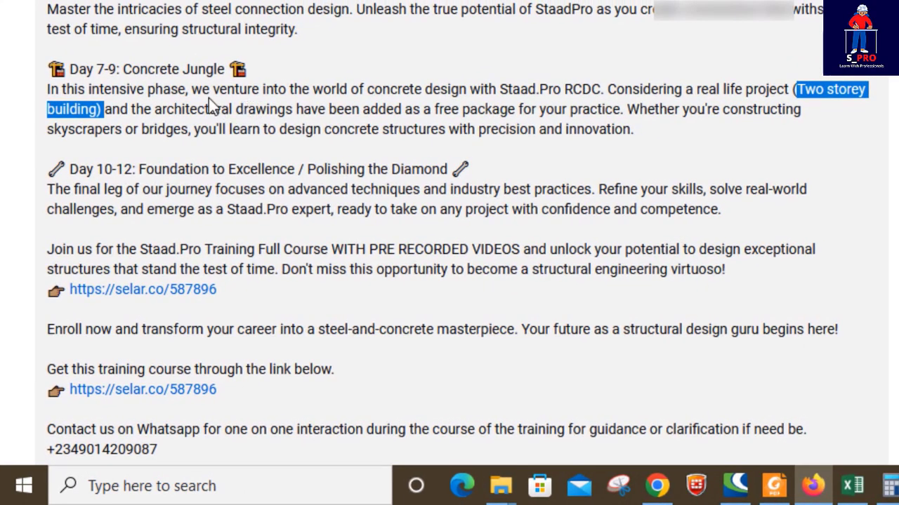
scroll(210, 105, up, 2)
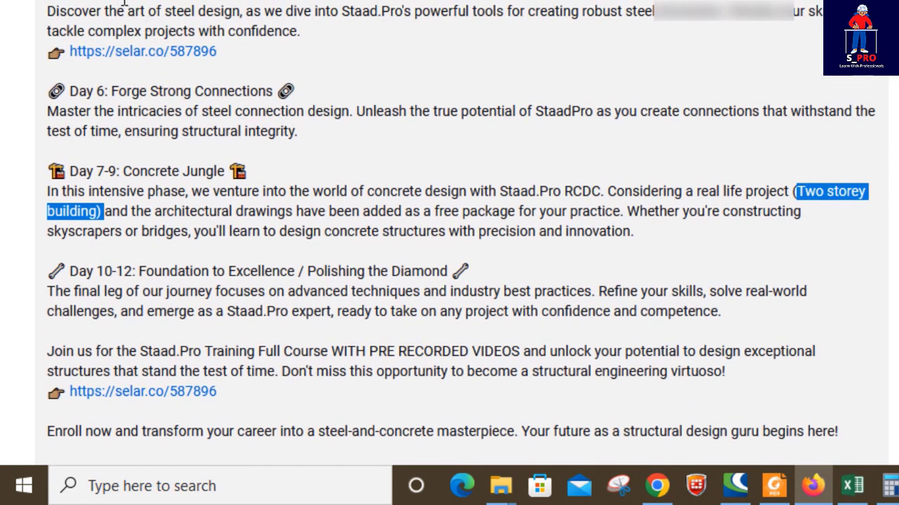
click(167, 2)
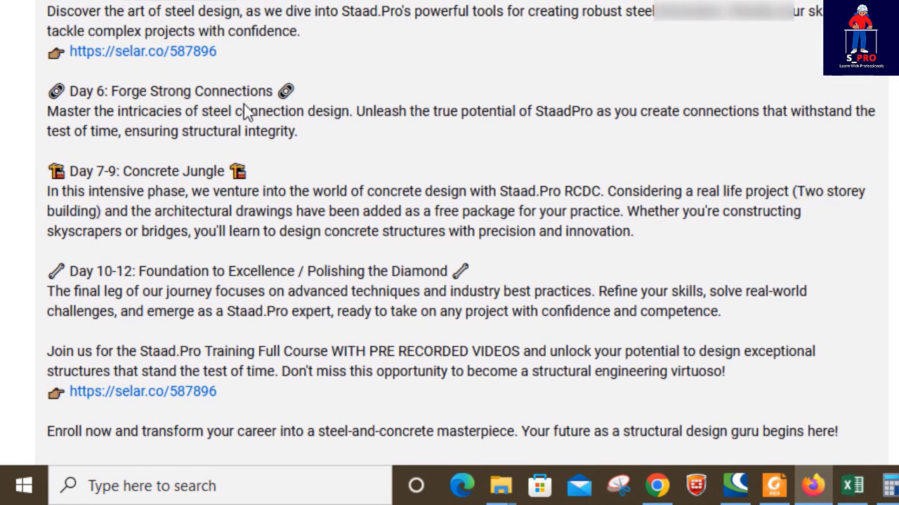
drag(116, 92, 260, 99)
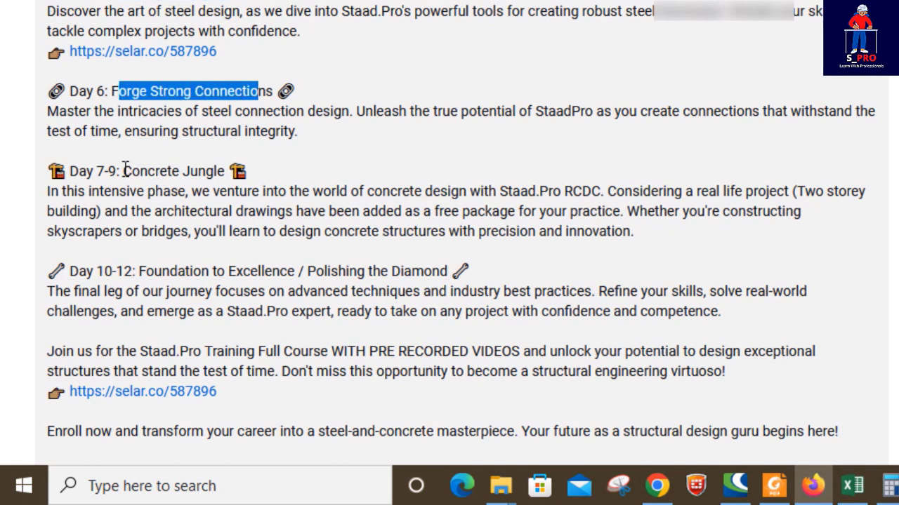
drag(123, 171, 221, 168)
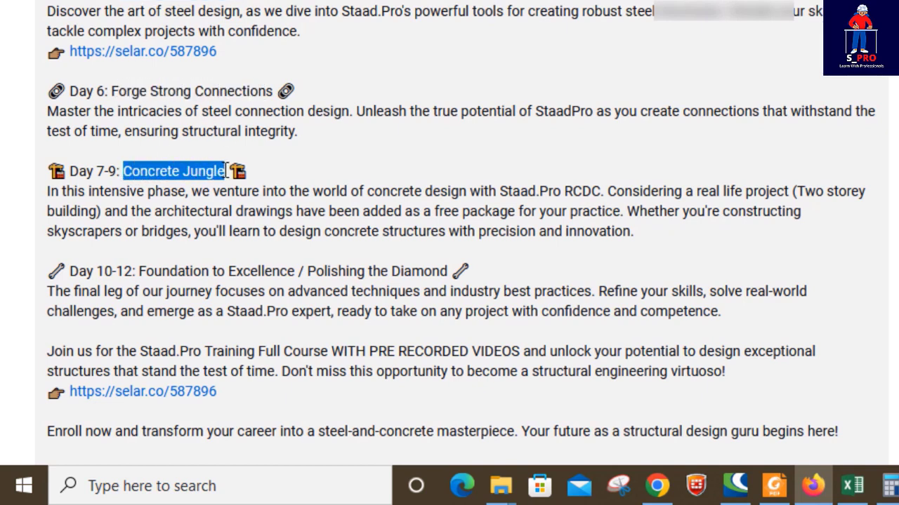
scroll(356, 192, down, 3)
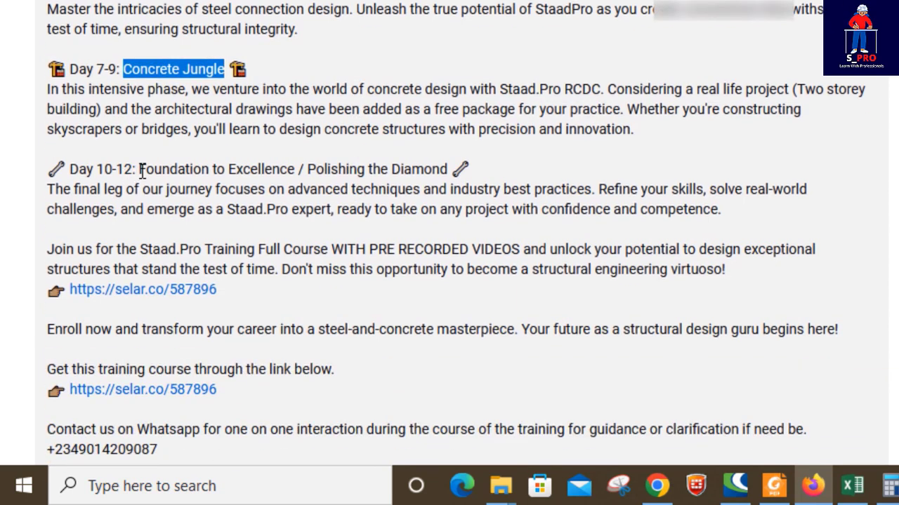
drag(141, 171, 450, 169)
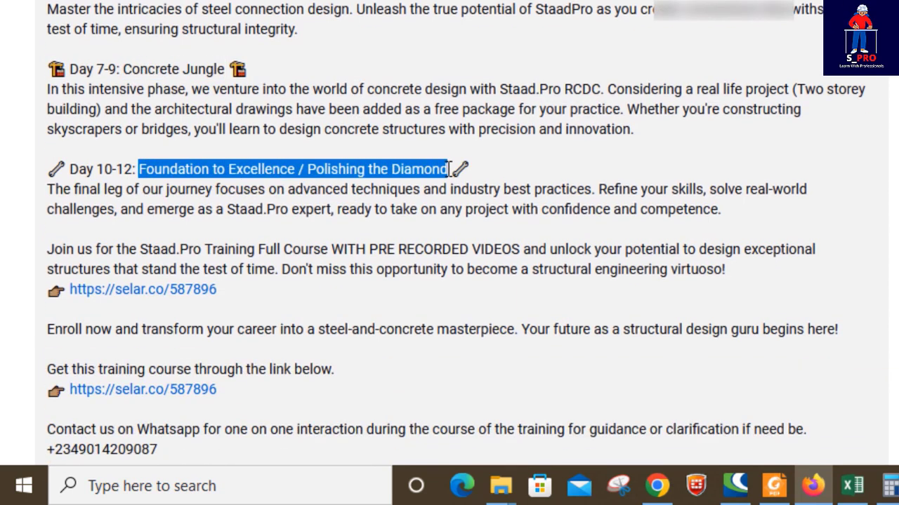
scroll(388, 200, down, 3)
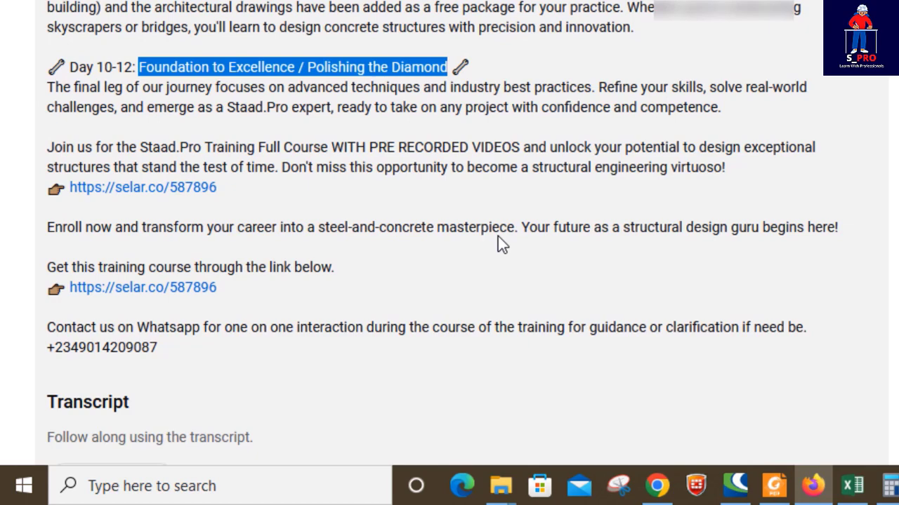
Step: Preview the rest of the training video by skipping the playback forward to about 6:46
scroll(498, 236, down, 3)
scroll(499, 239, up, 15)
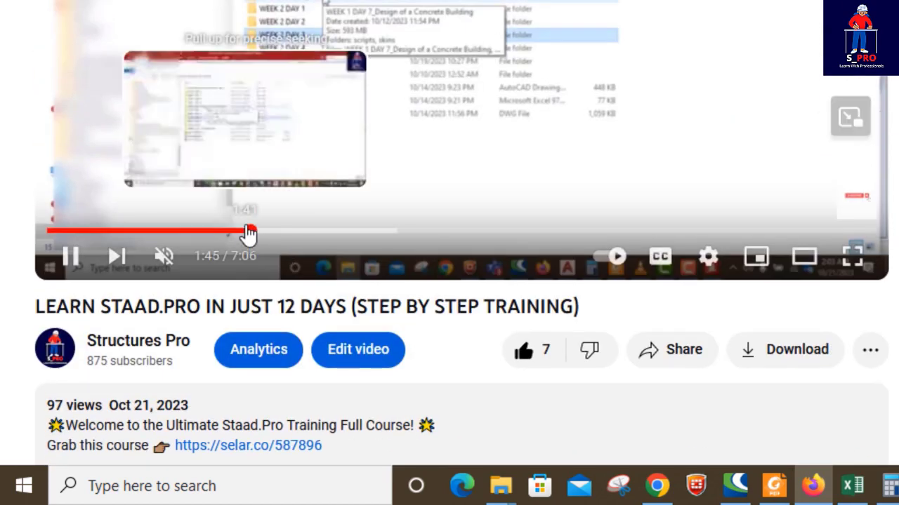
drag(250, 231, 772, 236)
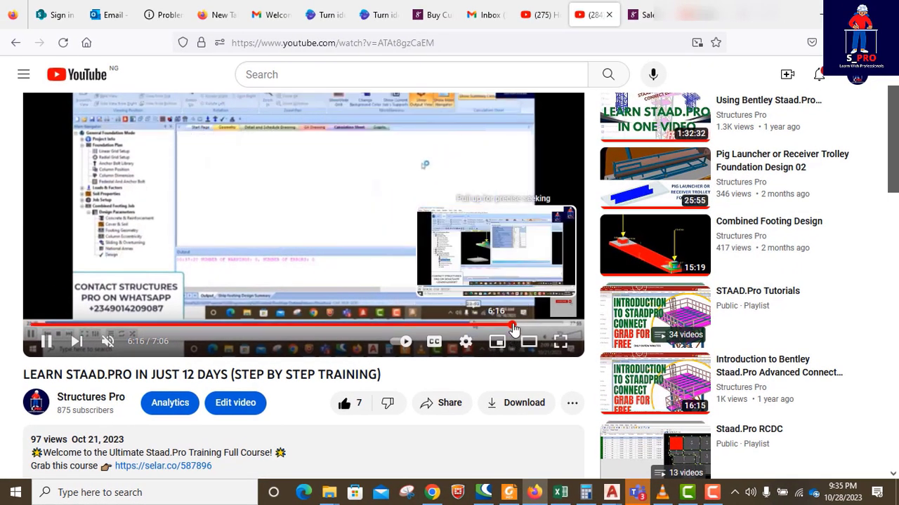
drag(762, 238, 771, 238)
drag(523, 329, 552, 329)
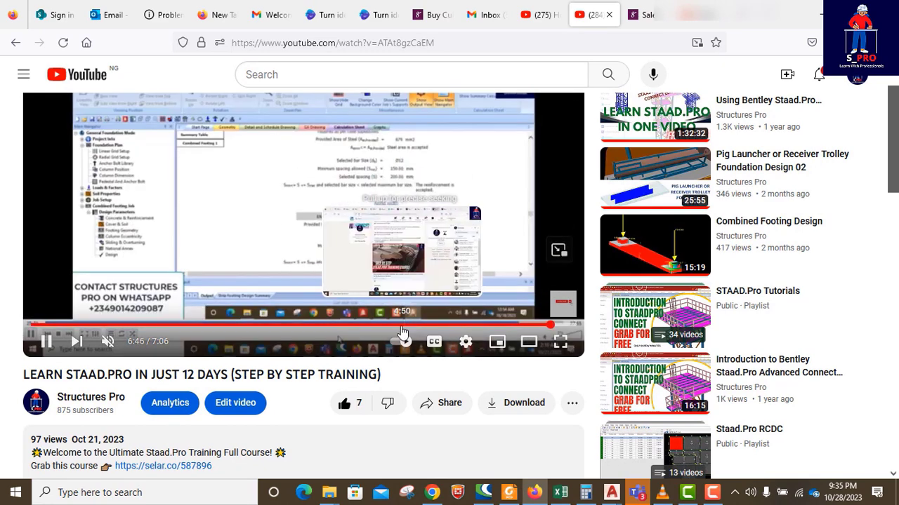
Step: Open the Structures Pro channel page and reopen the LEARN STAAD.PRO IN JUST 12 DAYS video from its Videos section
click(858, 78)
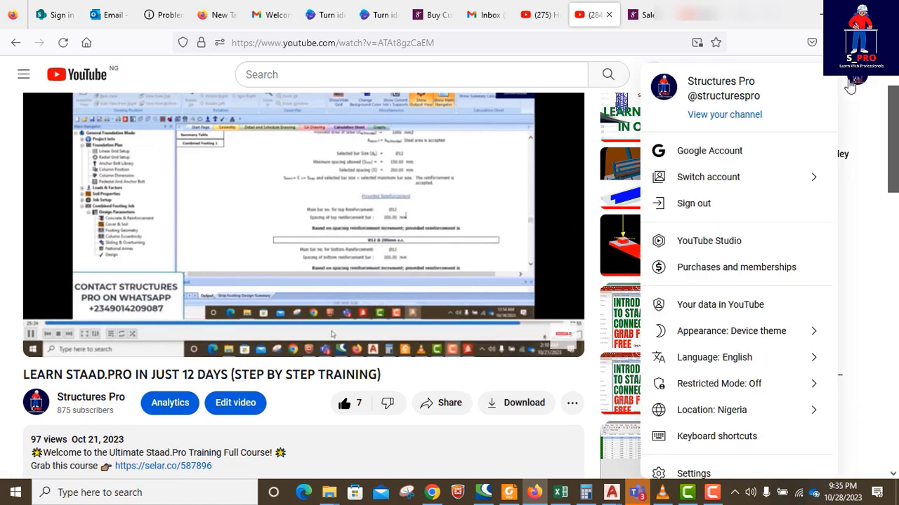
click(742, 115)
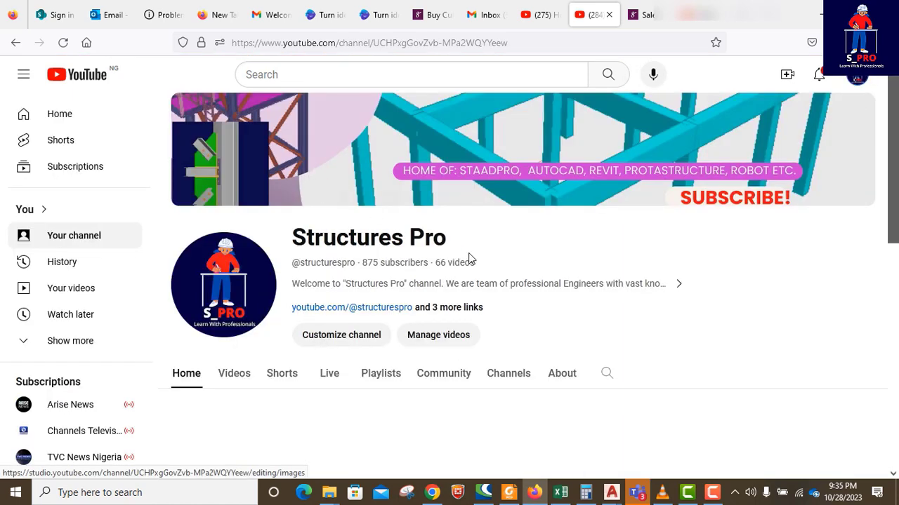
scroll(491, 271, down, 4)
scroll(659, 276, down, 3)
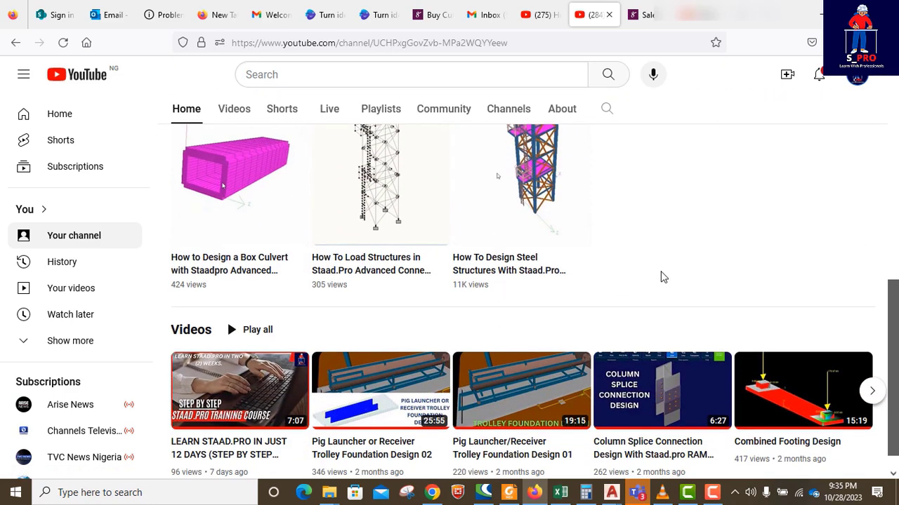
click(231, 430)
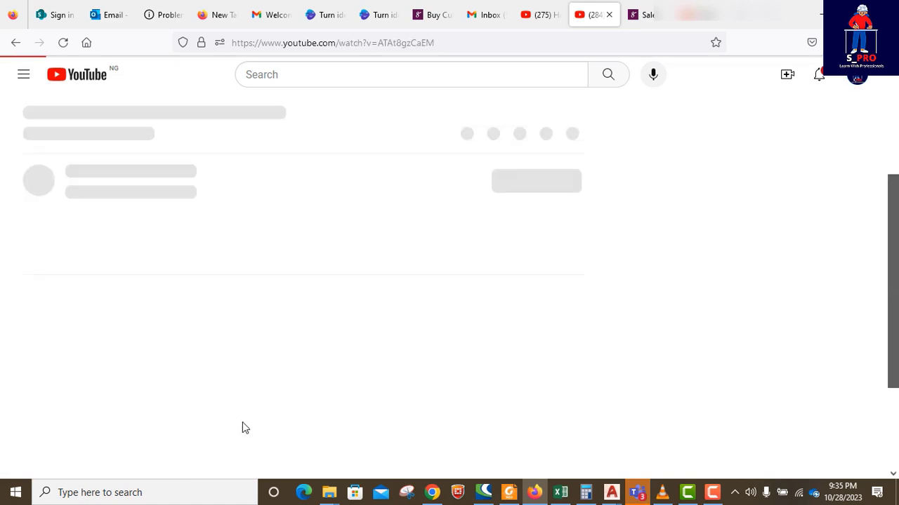
scroll(393, 281, down, 2)
scroll(412, 292, down, 1)
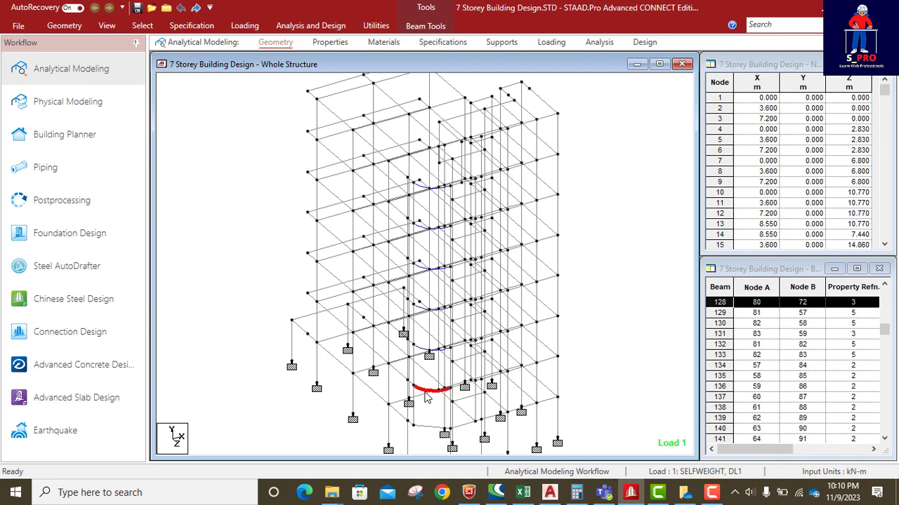
Step: Show the 7-storey frame in front elevation and select all beams of the second level above the supports
scroll(432, 410, up, 2)
scroll(418, 403, down, 1)
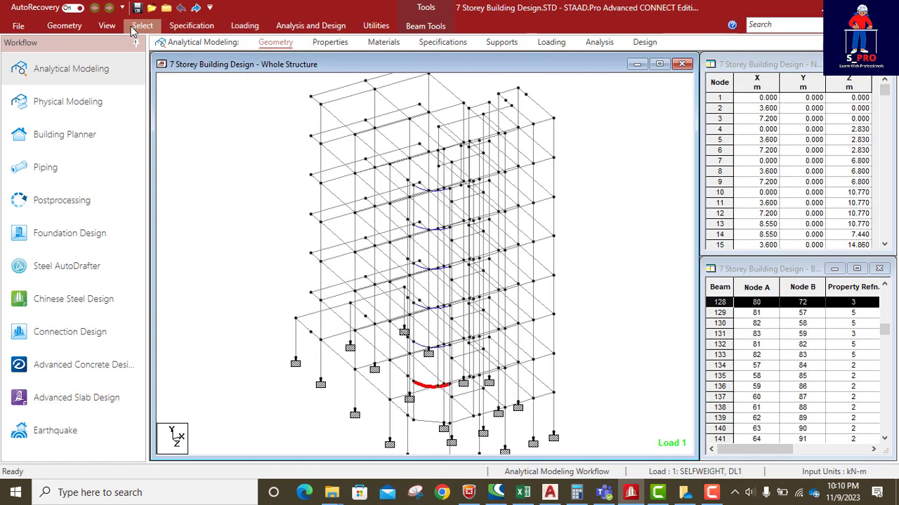
click(106, 27)
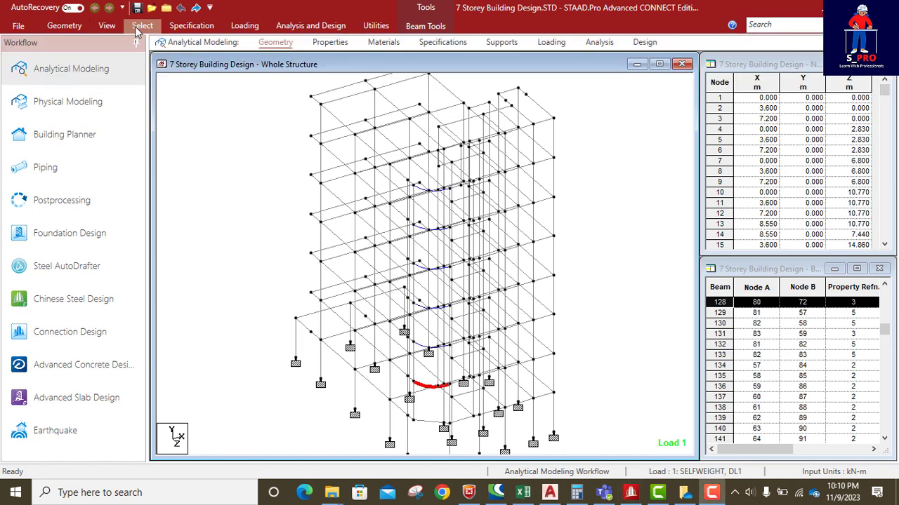
click(107, 26)
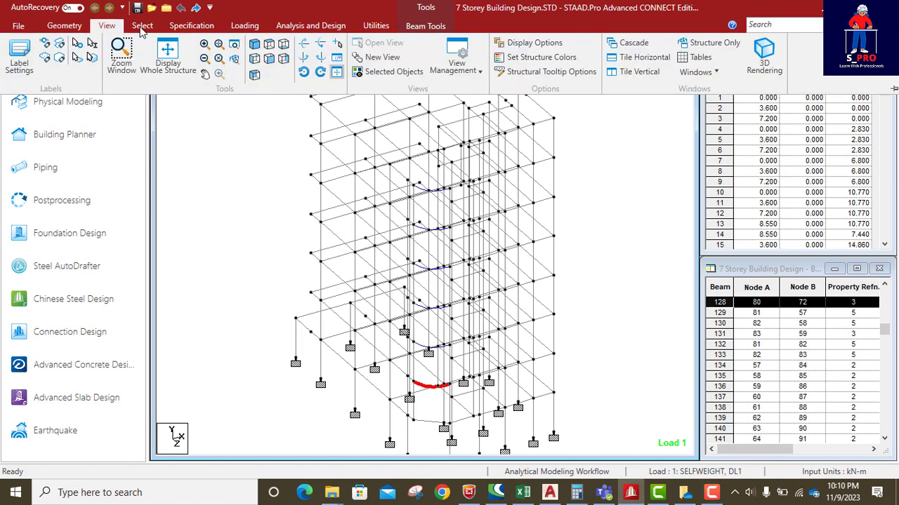
click(270, 60)
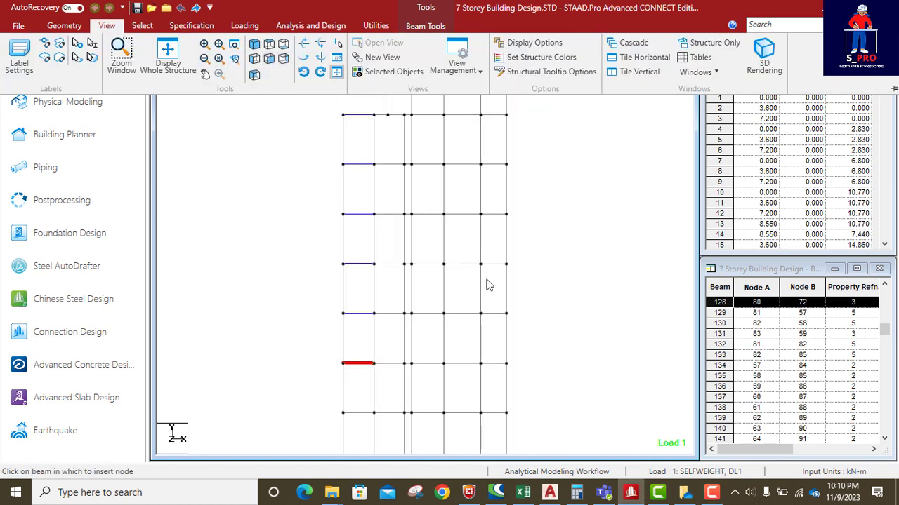
scroll(485, 283, down, 3)
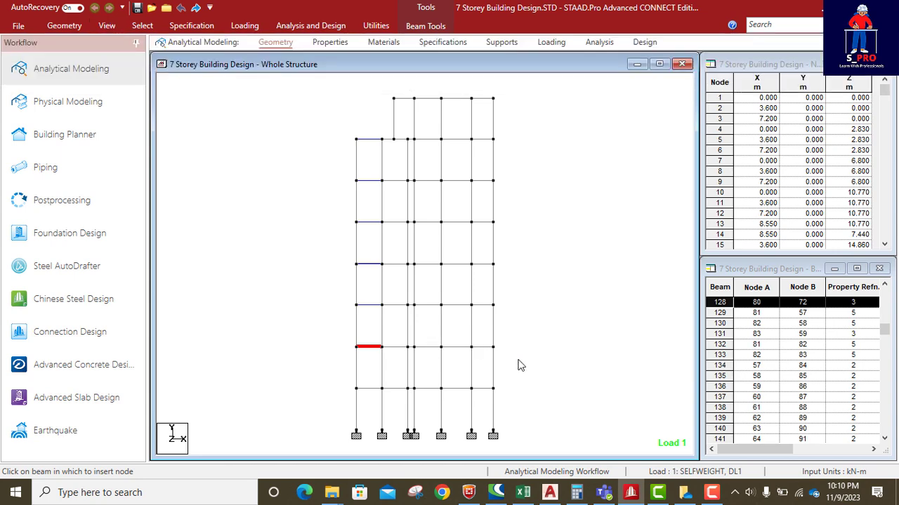
drag(517, 361, 340, 334)
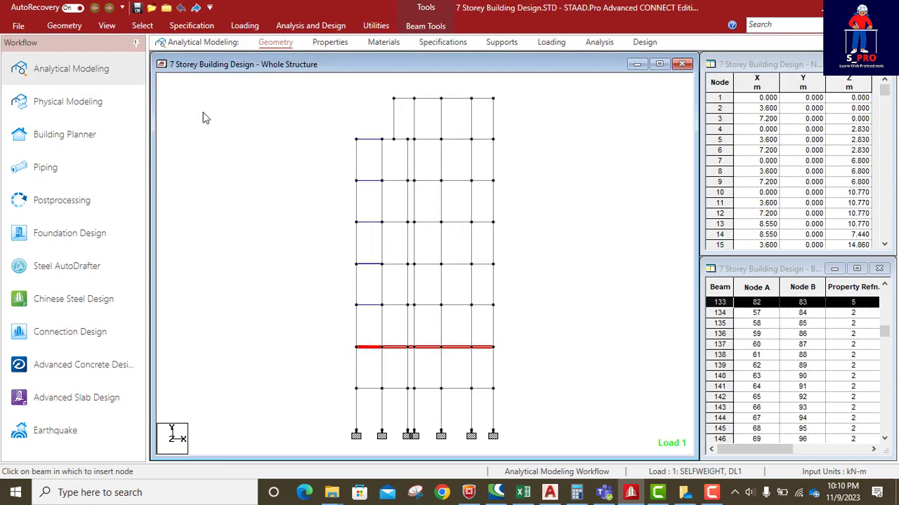
Step: Display only the selected floor beams in isometric view and select the curved corner beam
click(106, 26)
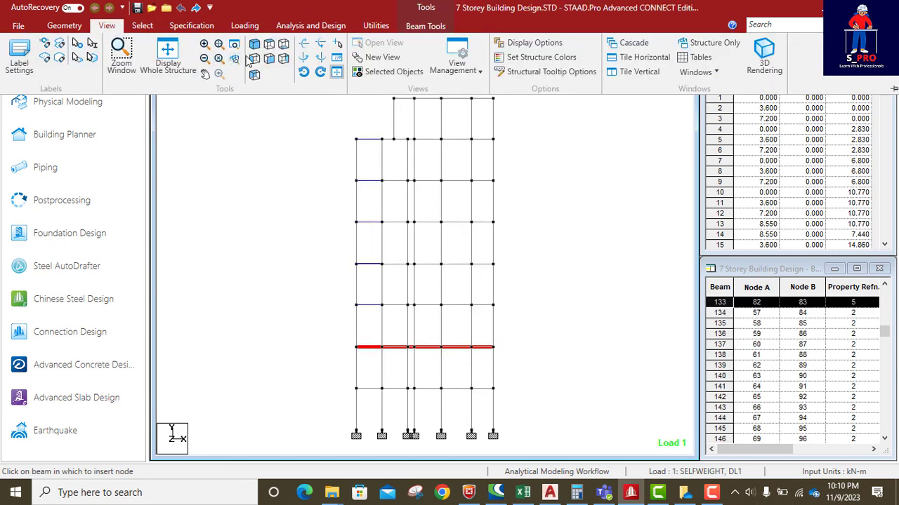
click(390, 72)
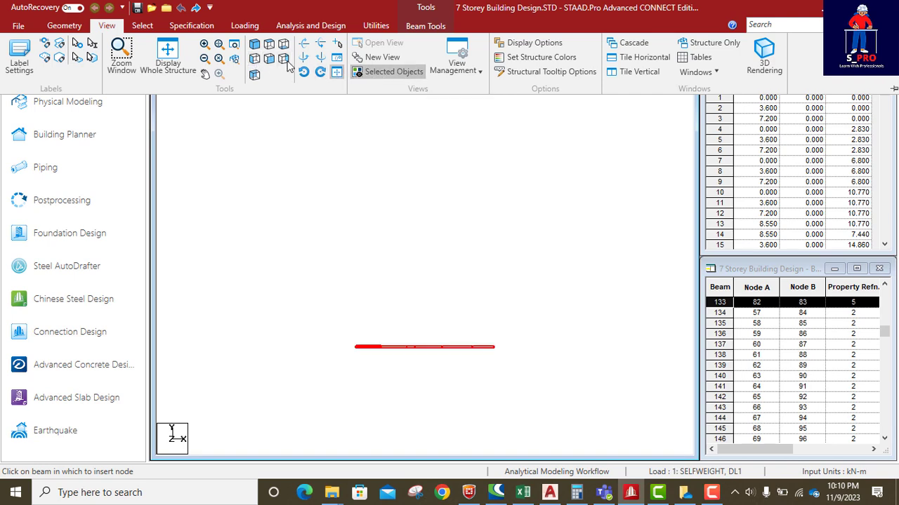
click(254, 44)
click(436, 365)
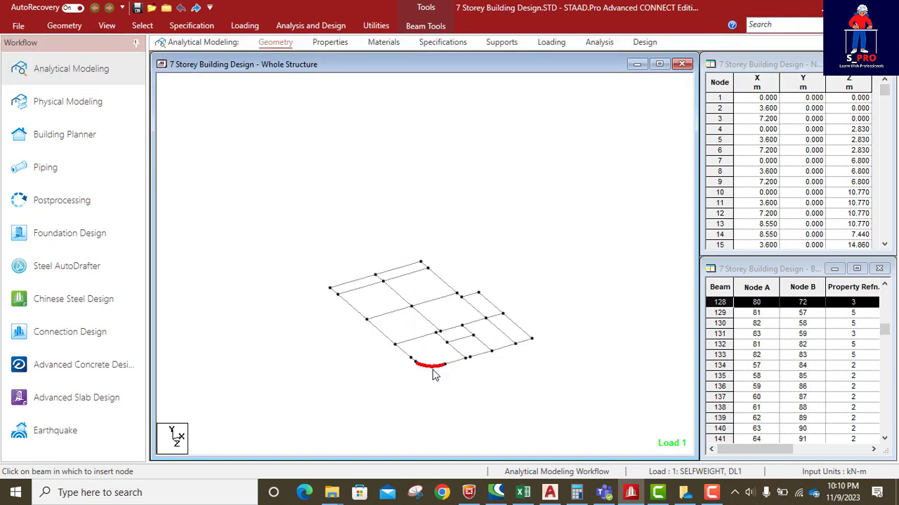
scroll(430, 385, up, 2)
scroll(434, 405, up, 1)
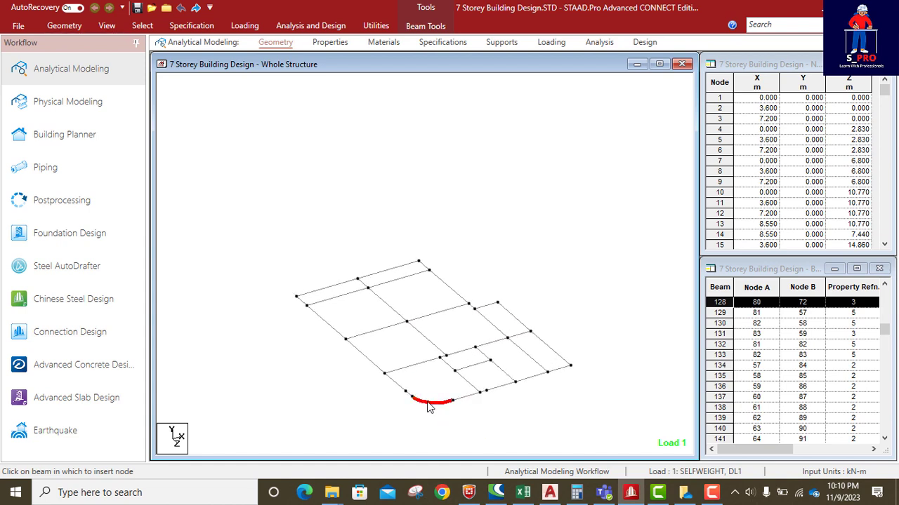
scroll(436, 407, up, 1)
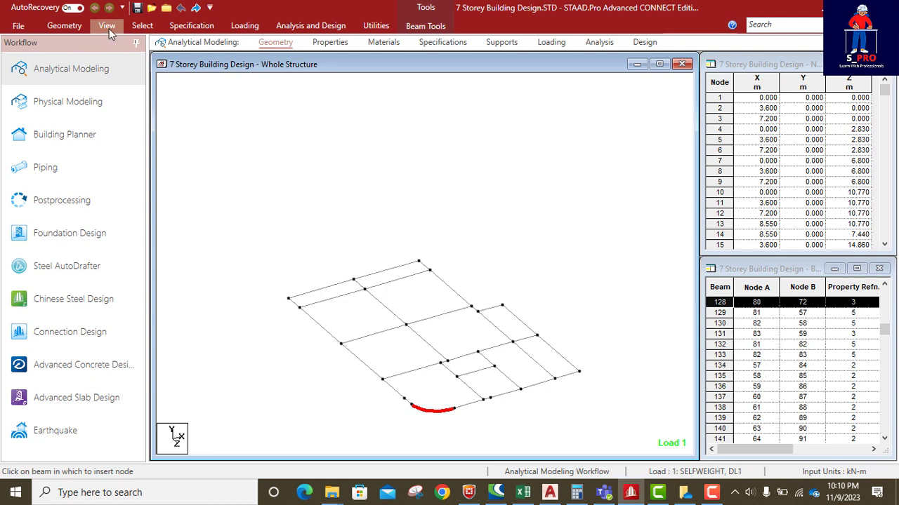
Step: Try to insert a node into the selected curved corner beam
click(64, 26)
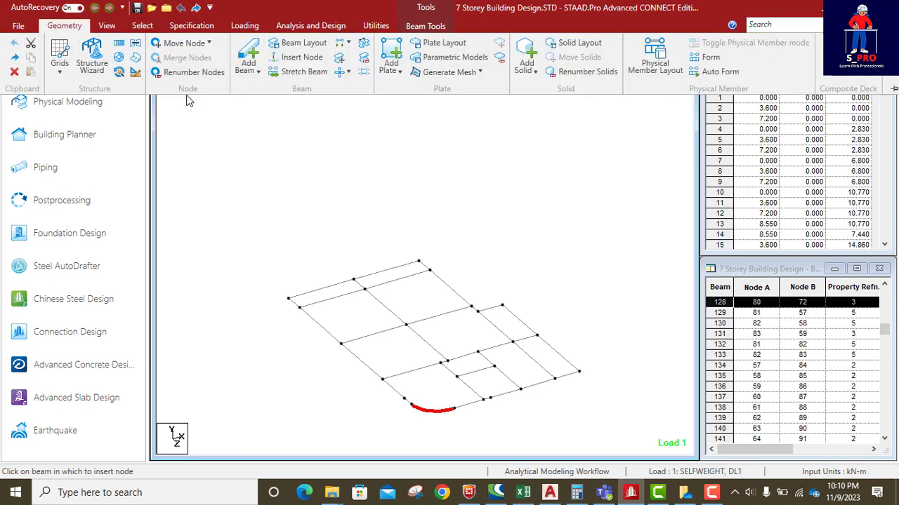
click(191, 112)
click(64, 26)
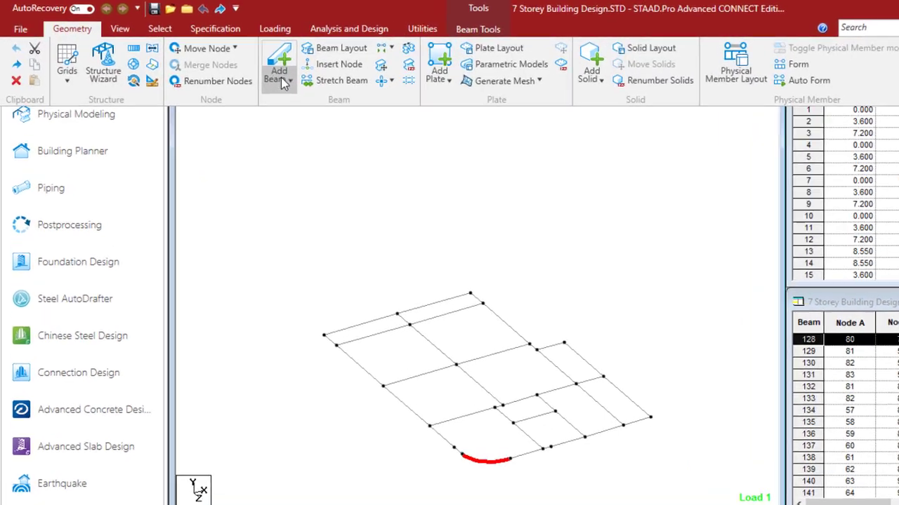
click(290, 85)
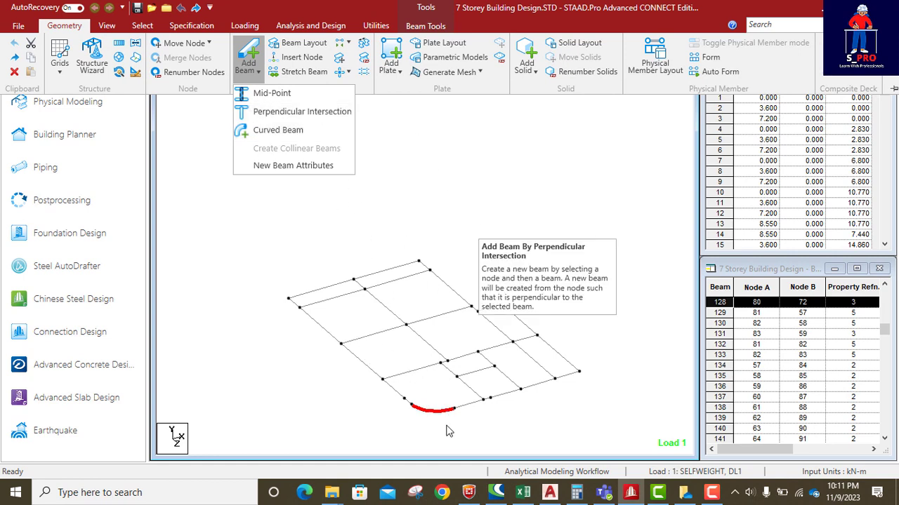
click(306, 57)
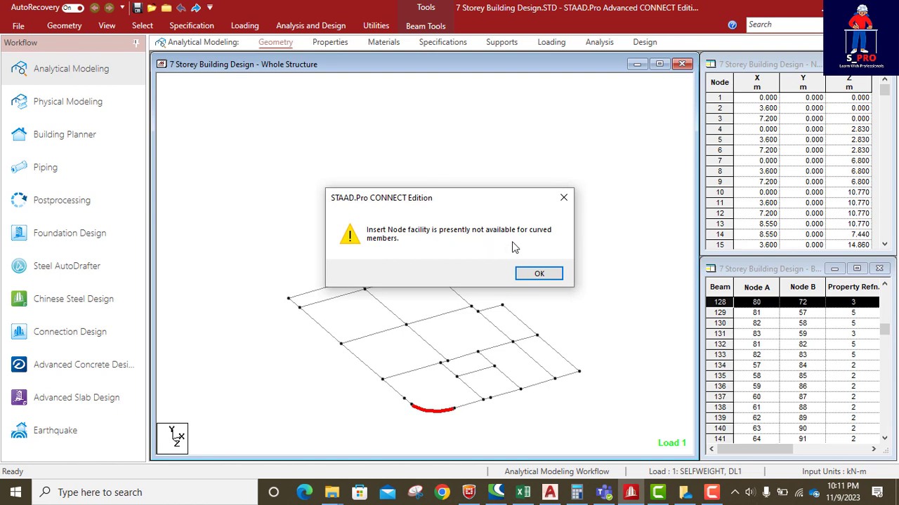
click(533, 274)
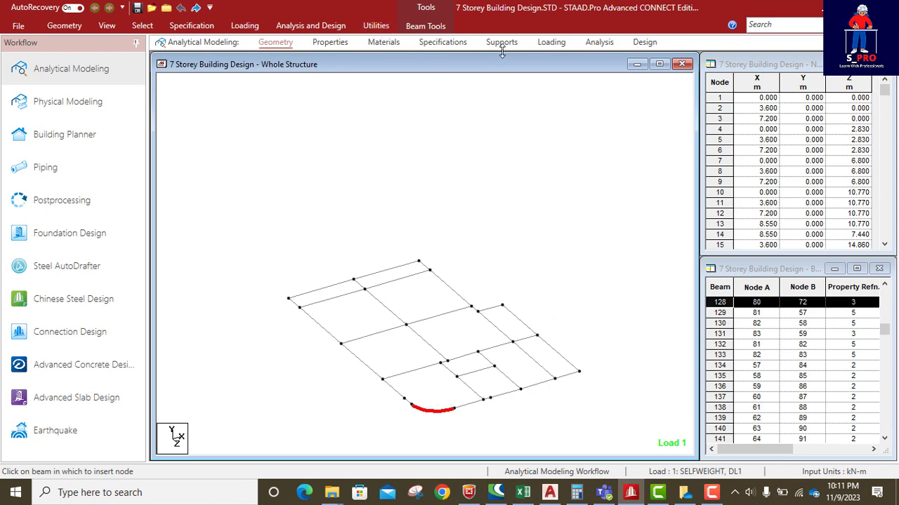
Step: Display the first floor load, YRANGE 0 20.8 FLOAD -3.75, of load case 2: SLAB DEAD LOAD, DL2
click(553, 43)
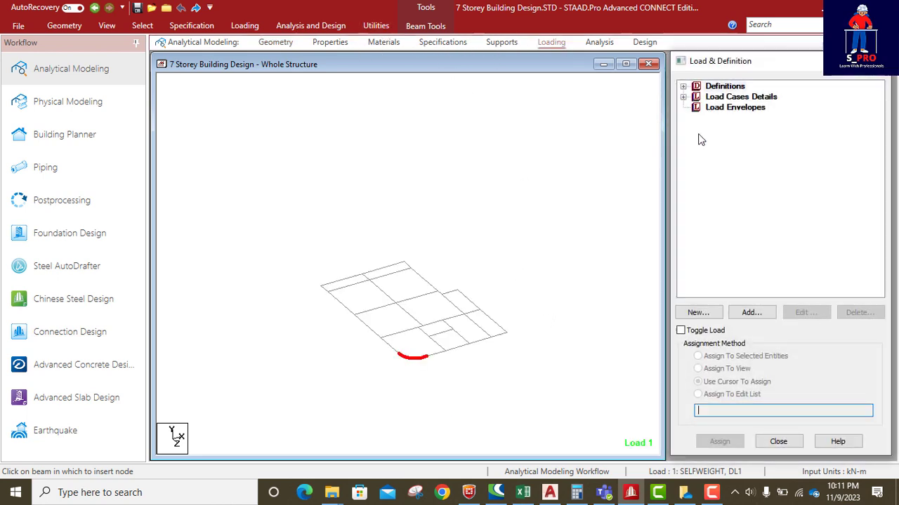
click(684, 97)
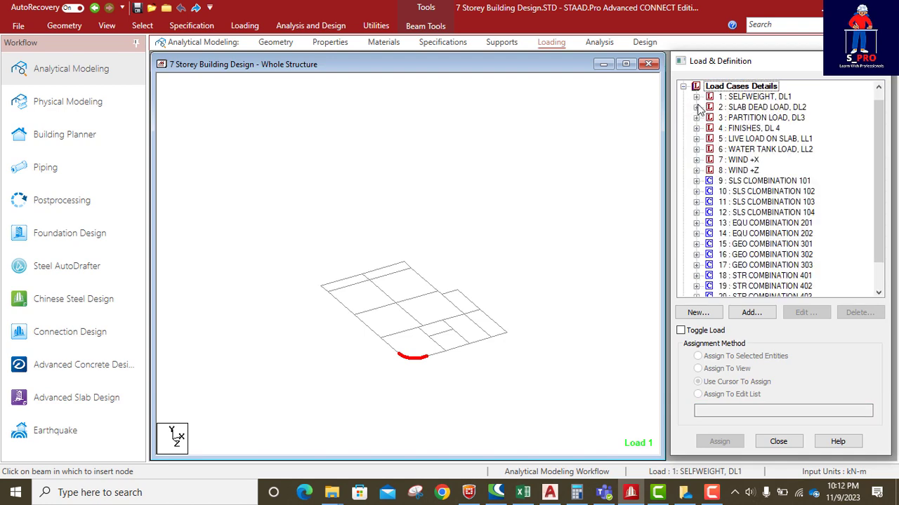
click(696, 107)
click(734, 118)
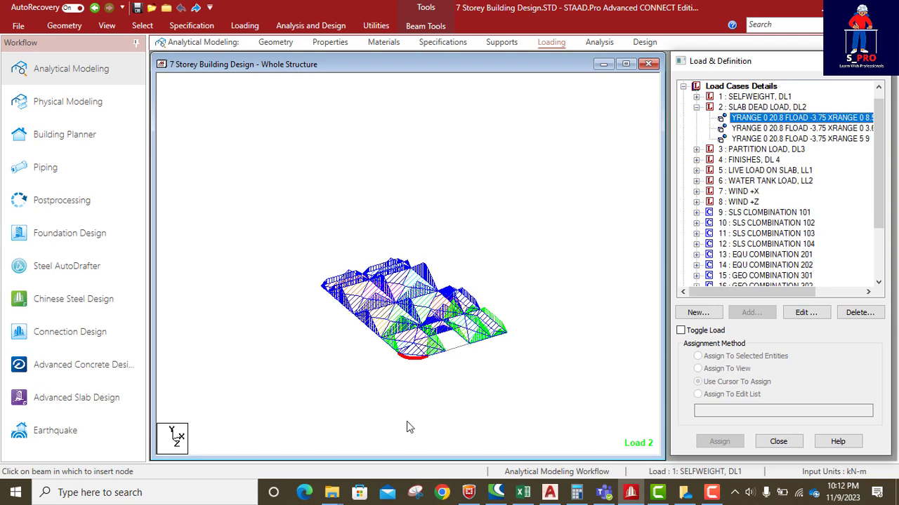
Step: Examine how the slab dead load is distributed around the curved corner beam and the neighbouring edge beams
scroll(426, 389, up, 2)
scroll(423, 414, up, 3)
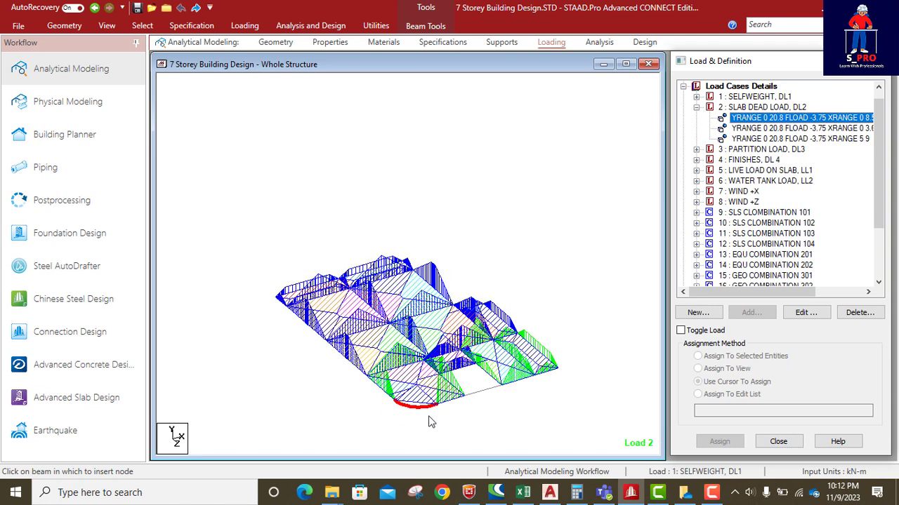
scroll(415, 425, up, 1)
middle_drag(415, 425, 493, 349)
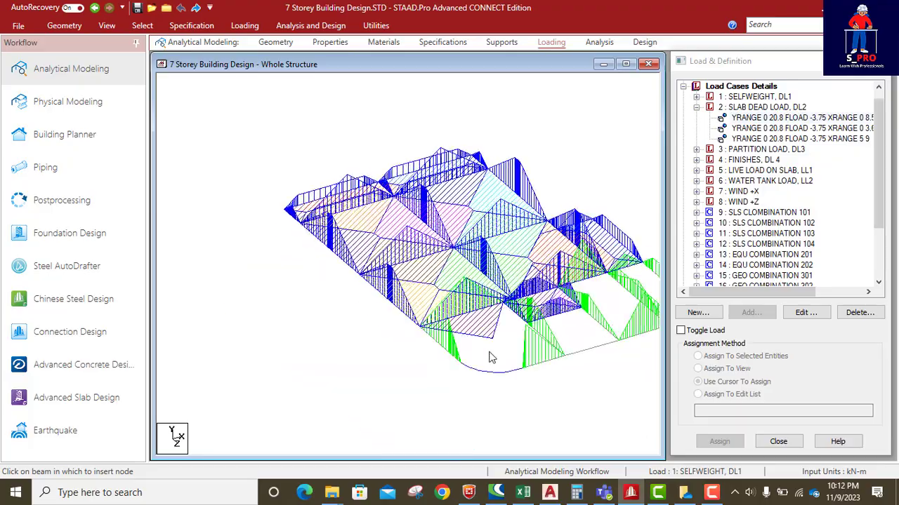
scroll(511, 389, up, 1)
middle_drag(513, 388, 505, 351)
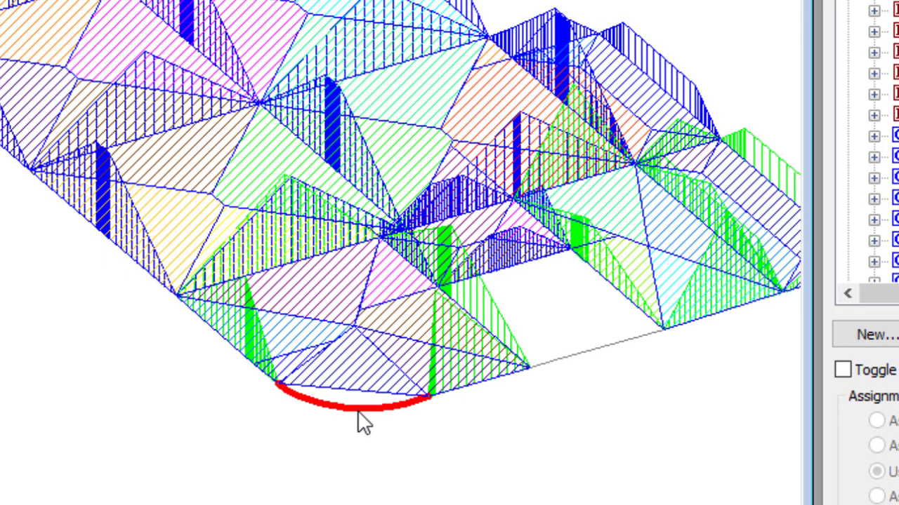
scroll(411, 450, down, 1)
middle_drag(377, 344, 395, 430)
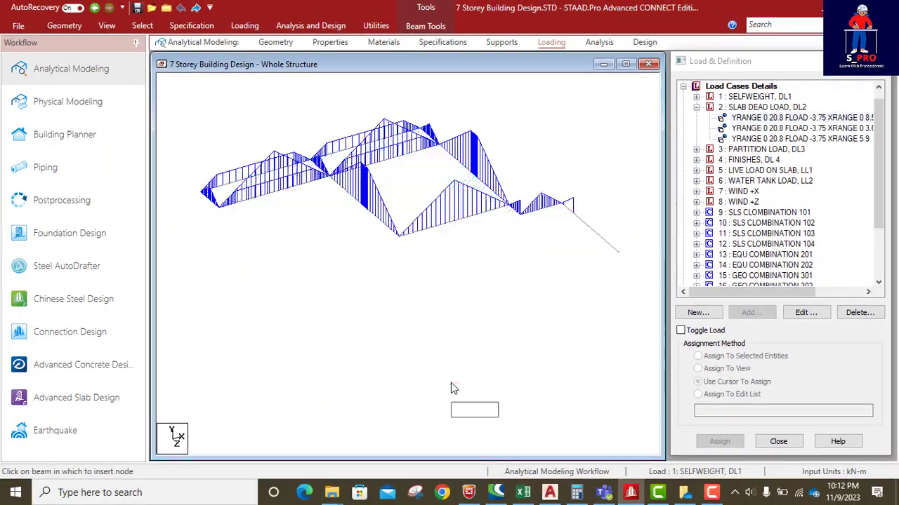
click(458, 401)
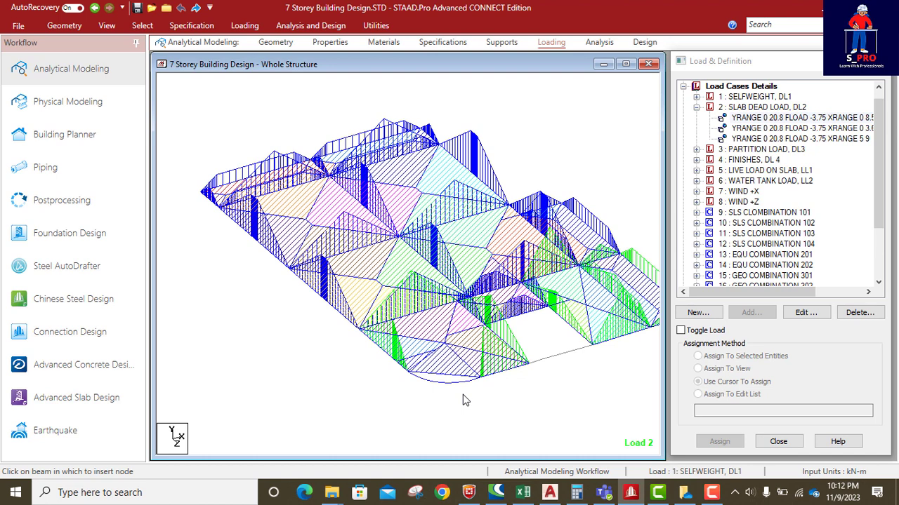
scroll(442, 396, up, 1)
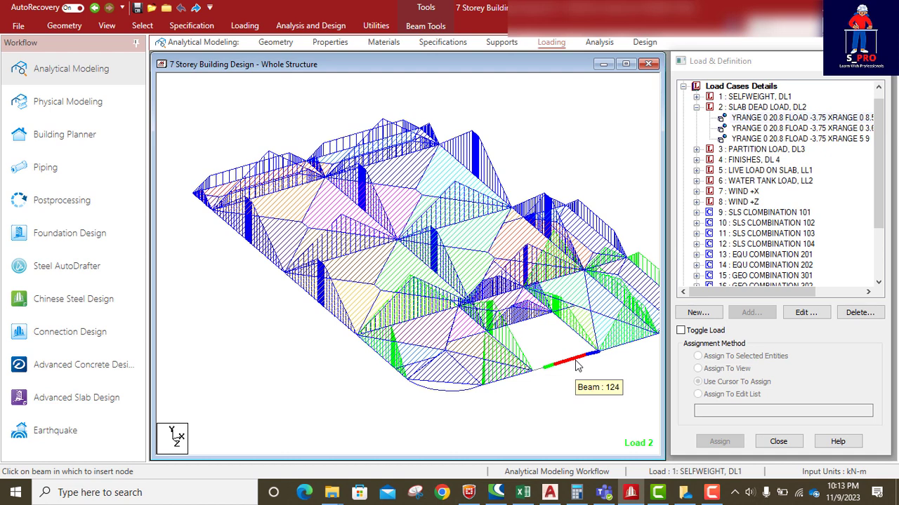
Step: Return to the geometry view, switch to the 7 STORY BUILDING drawing in AutoCAD and locate the curved corner wall of the 2nd to 7th floor plan
click(273, 43)
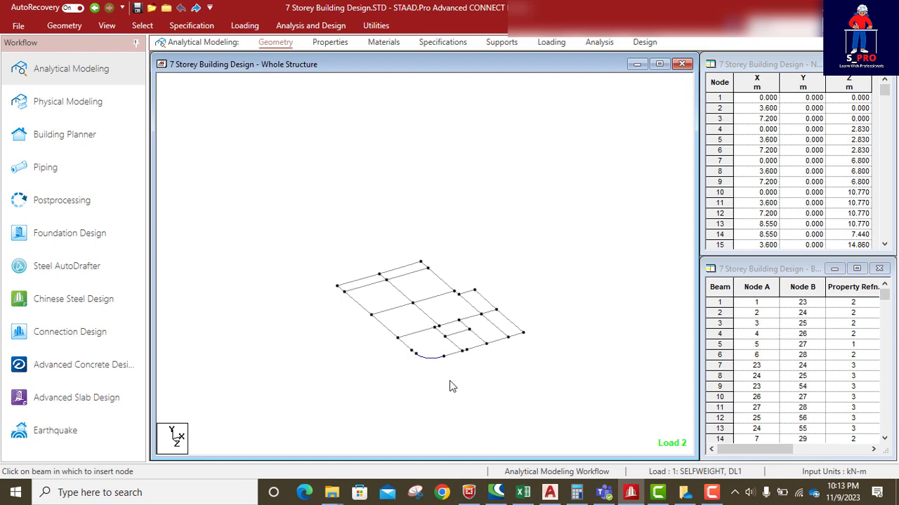
click(550, 493)
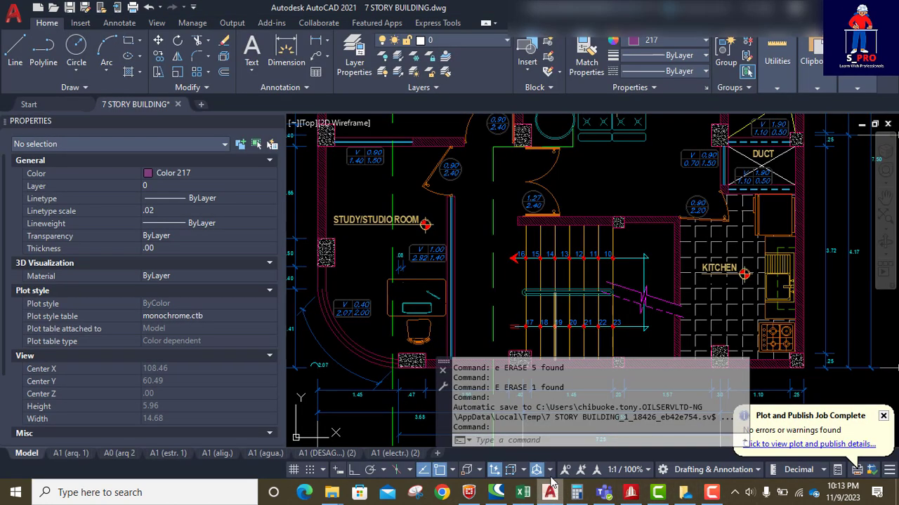
scroll(539, 302, down, 4)
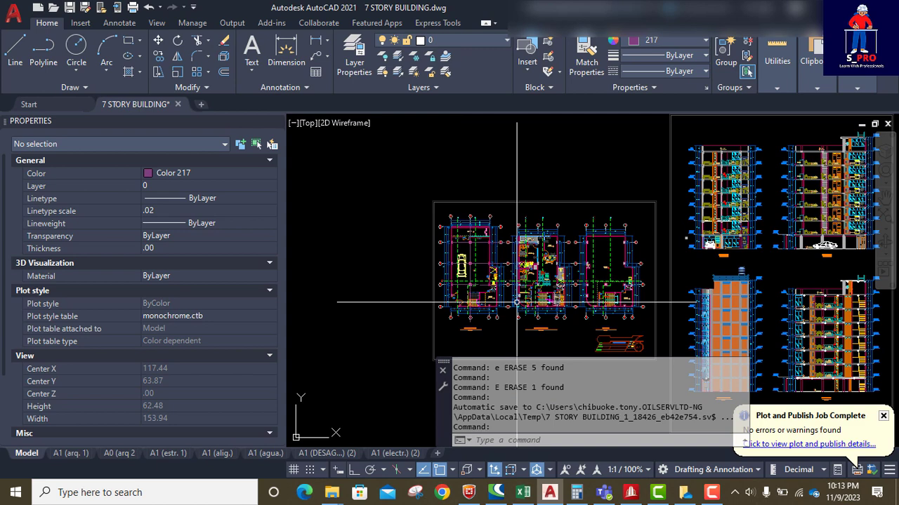
scroll(517, 303, up, 2)
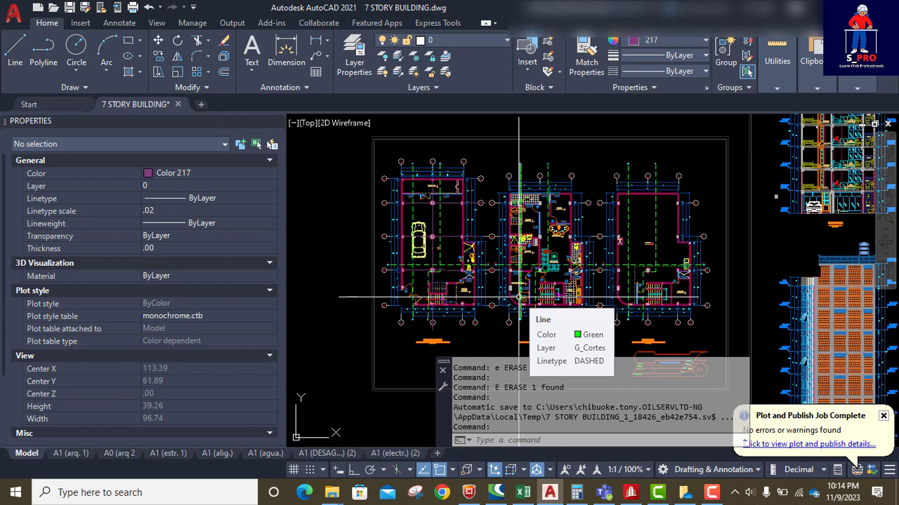
scroll(518, 297, up, 5)
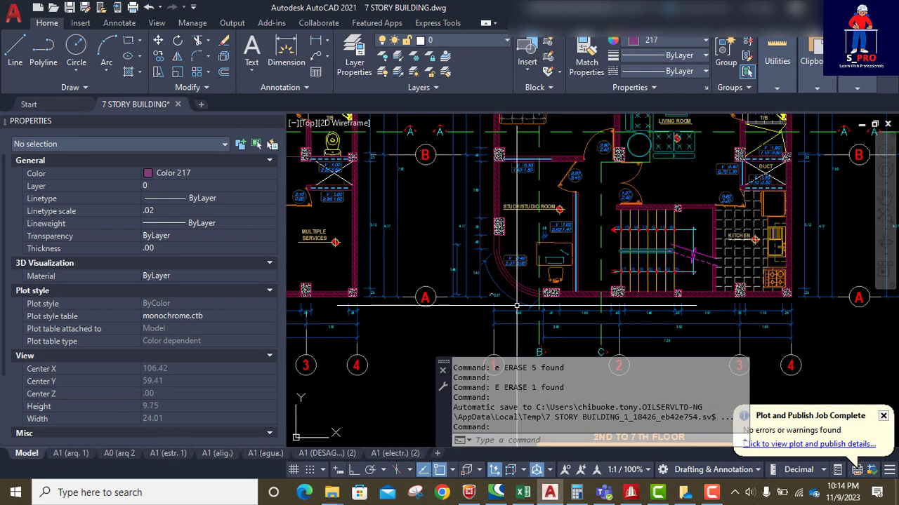
scroll(517, 306, up, 4)
scroll(528, 304, down, 2)
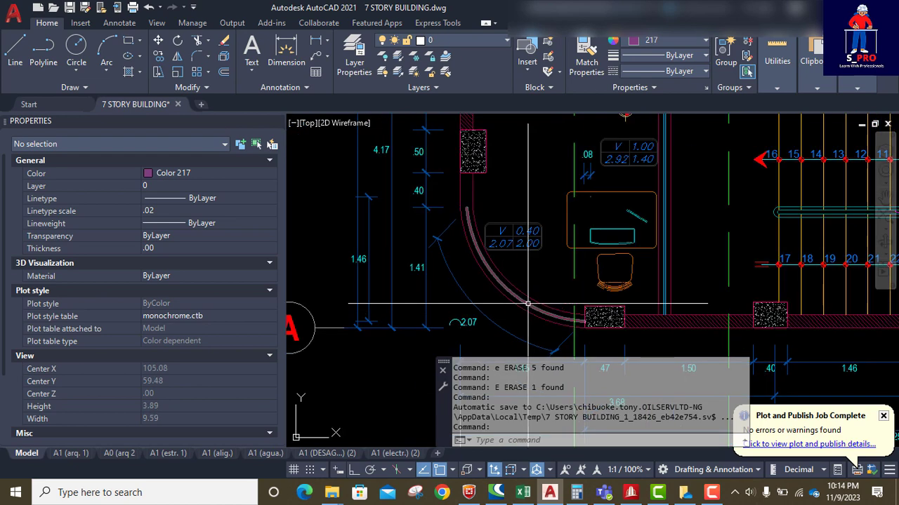
Step: Select the middle arc of the curved wall at the study/studio room to inspect its geometry between the two columns
click(527, 304)
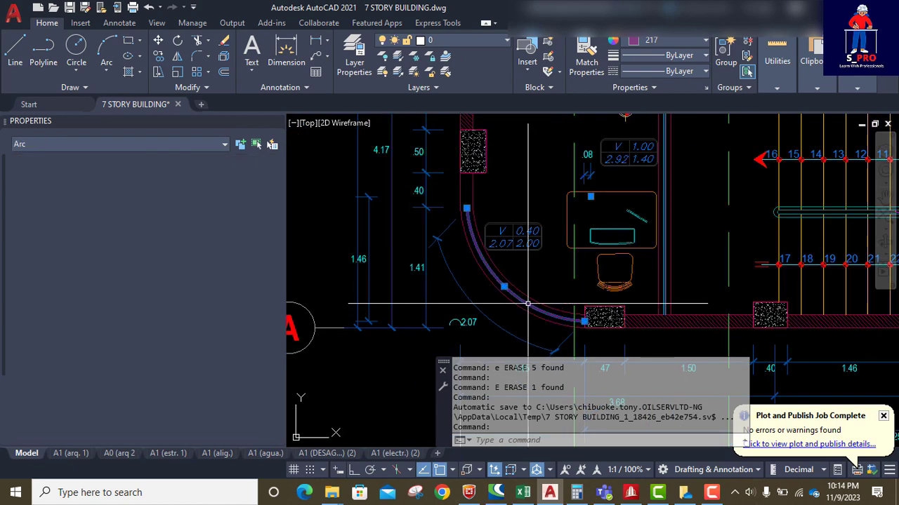
scroll(588, 321, up, 2)
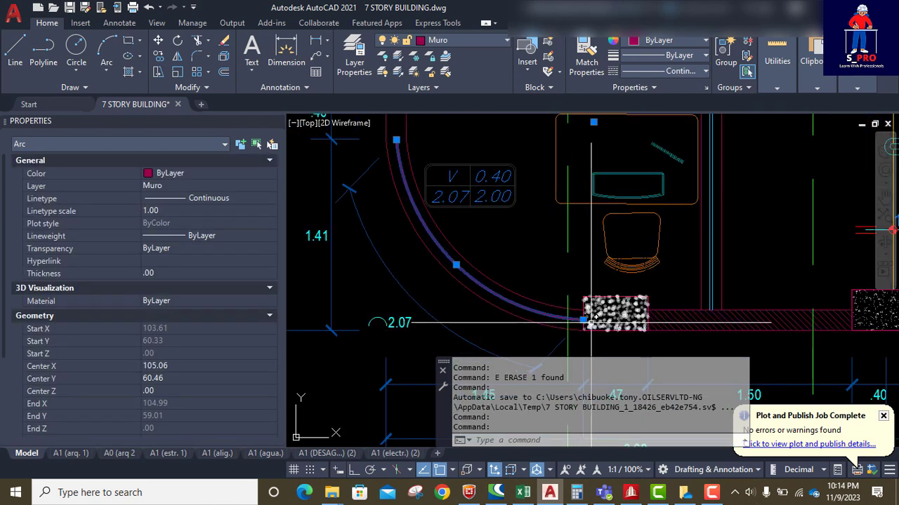
scroll(589, 321, down, 3)
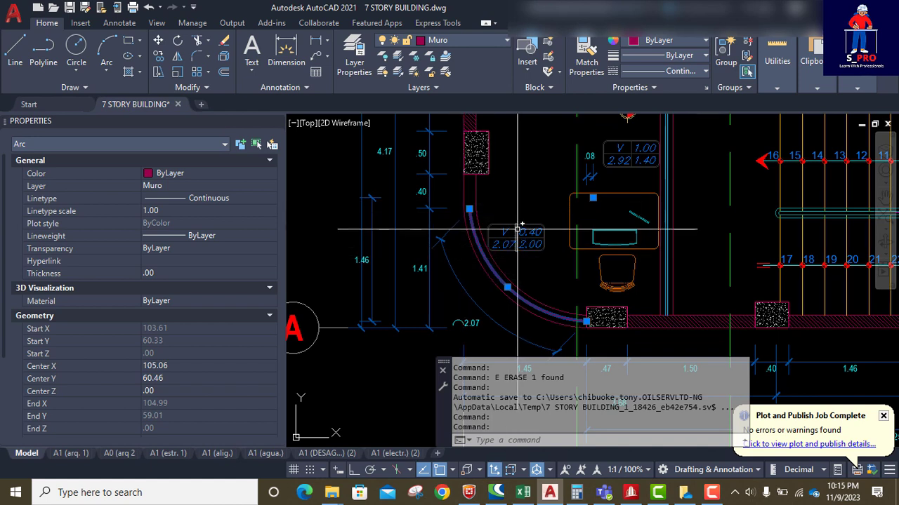
Step: Draw a circle of about 0.05 radius centred on the middle arc's end at the lower column face
key(Escape)
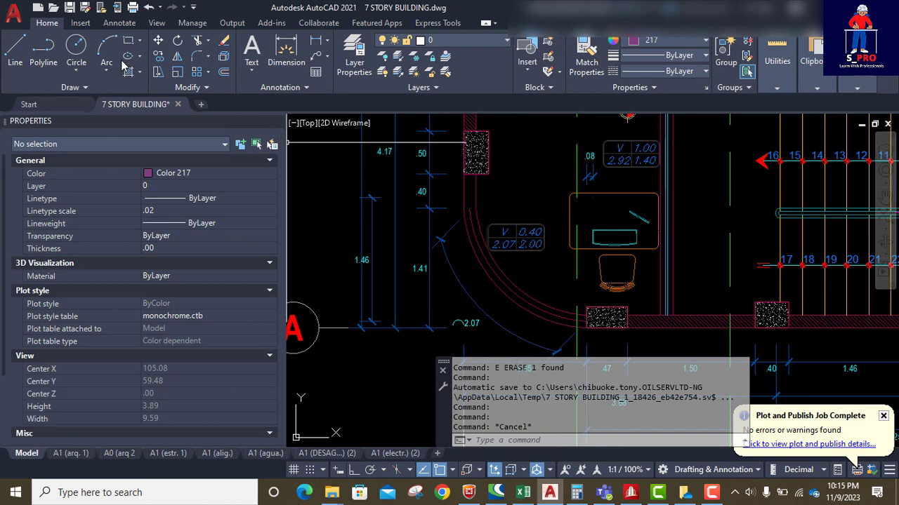
click(76, 45)
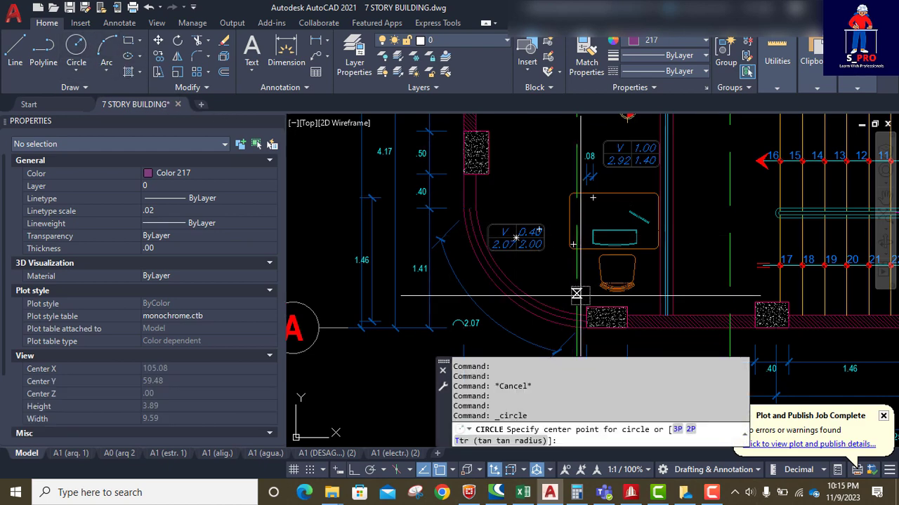
scroll(576, 293, up, 10)
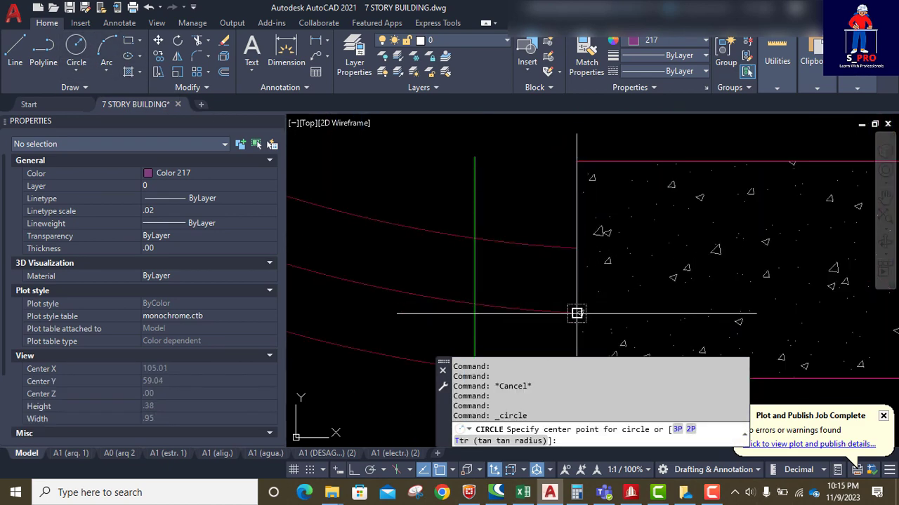
click(576, 313)
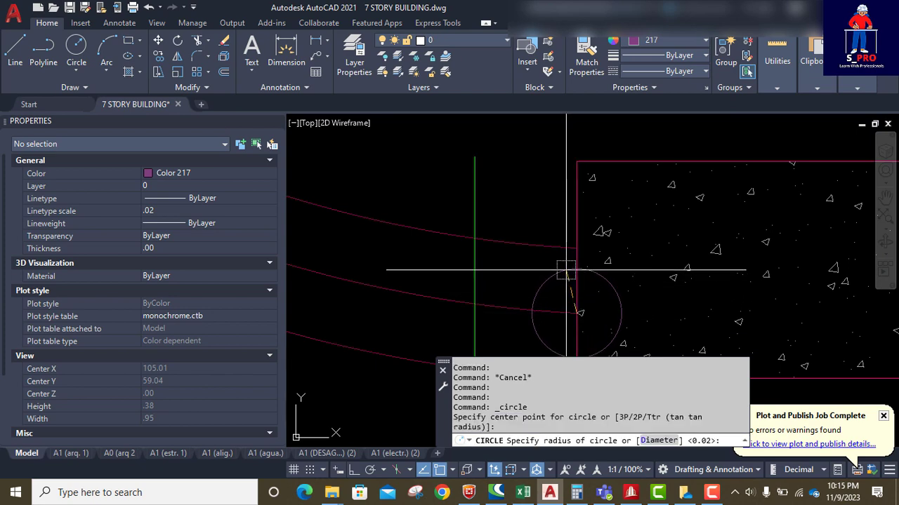
click(566, 269)
scroll(576, 266, down, 6)
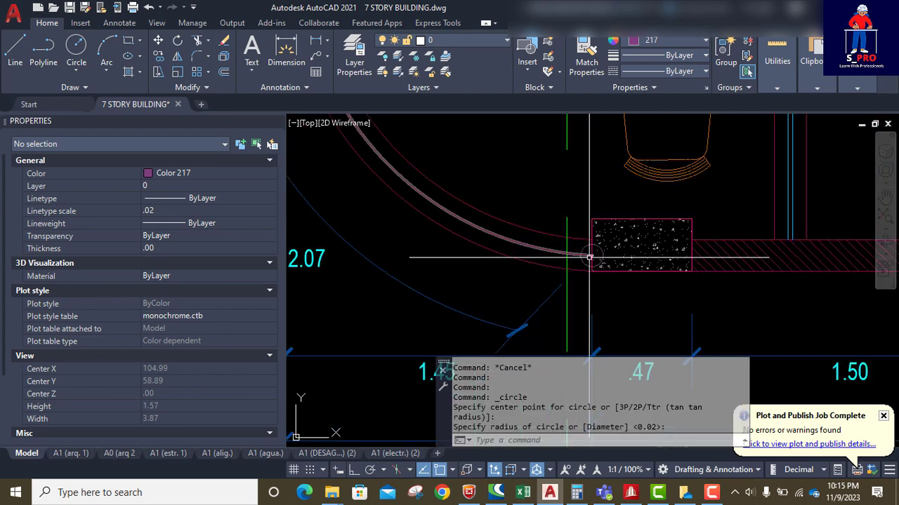
Step: Create a polar array of the small circle around the centre point of the curved wall's middle arc
scroll(638, 289, down, 2)
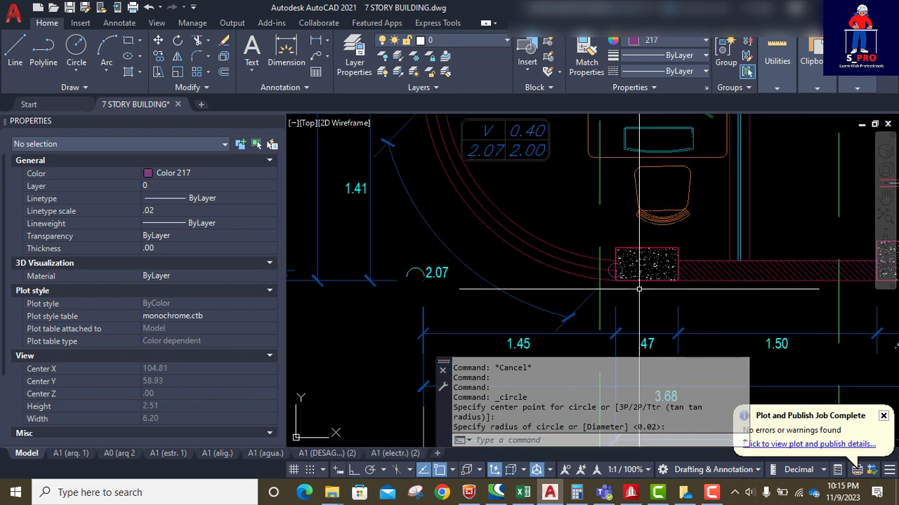
scroll(639, 288, up, 4)
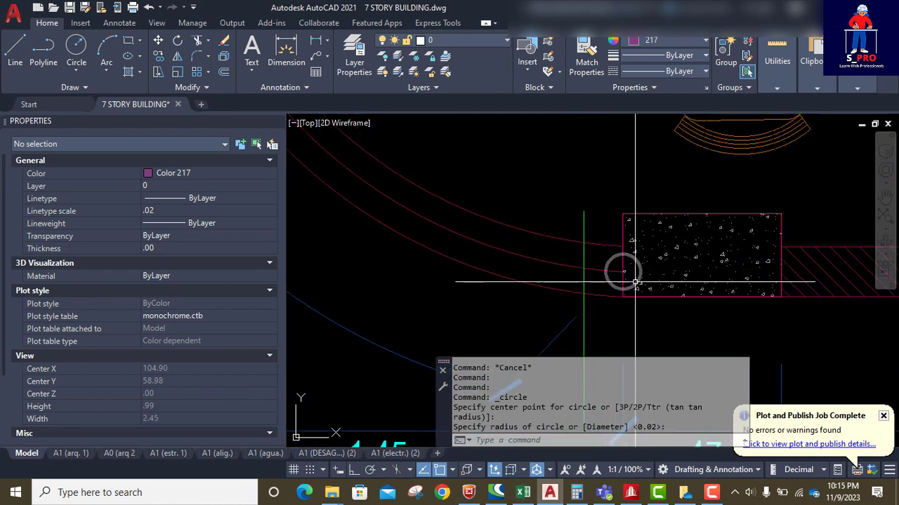
scroll(635, 283, down, 4)
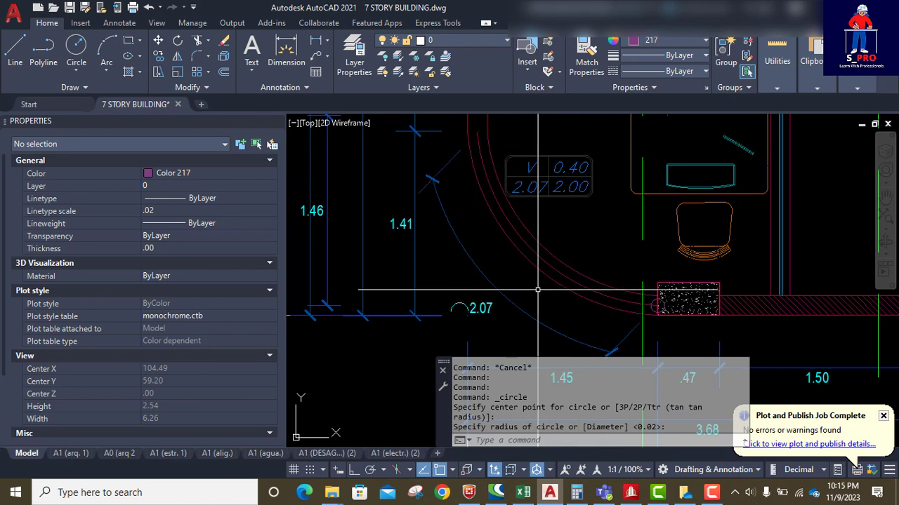
scroll(649, 303, up, 4)
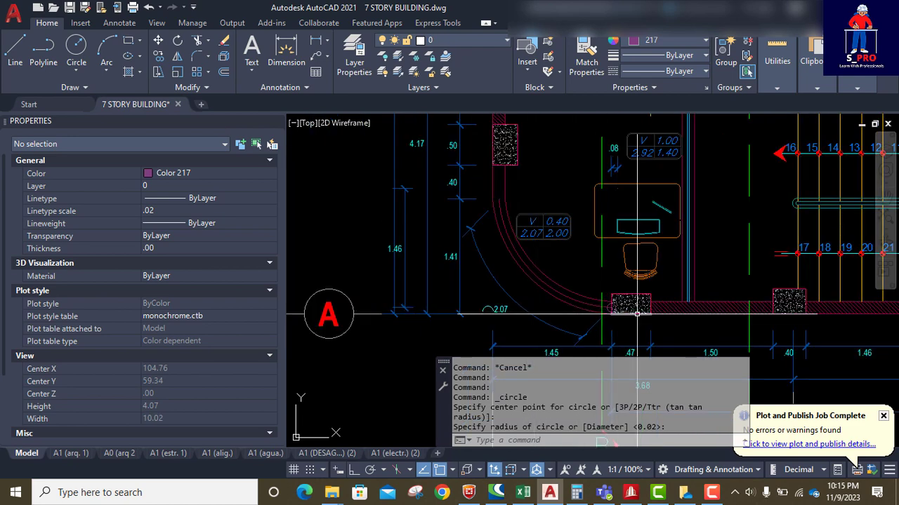
click(604, 298)
click(605, 299)
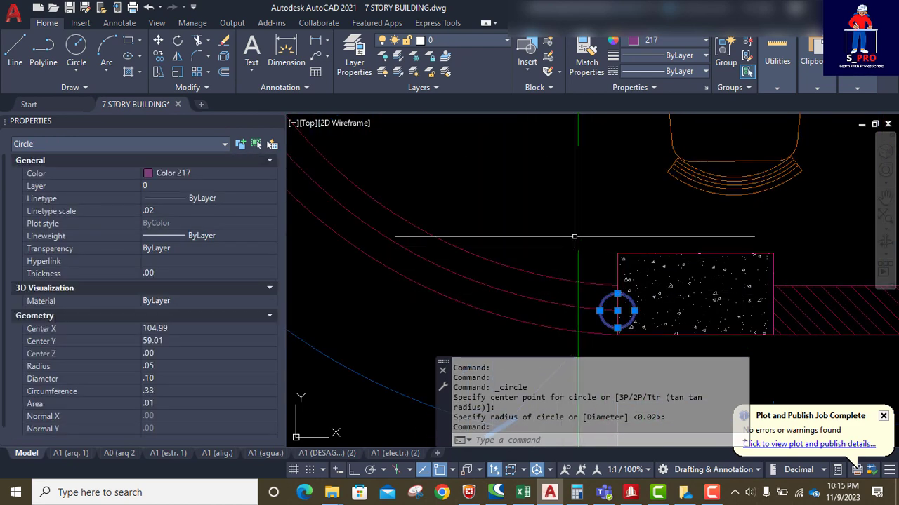
text(ARR)
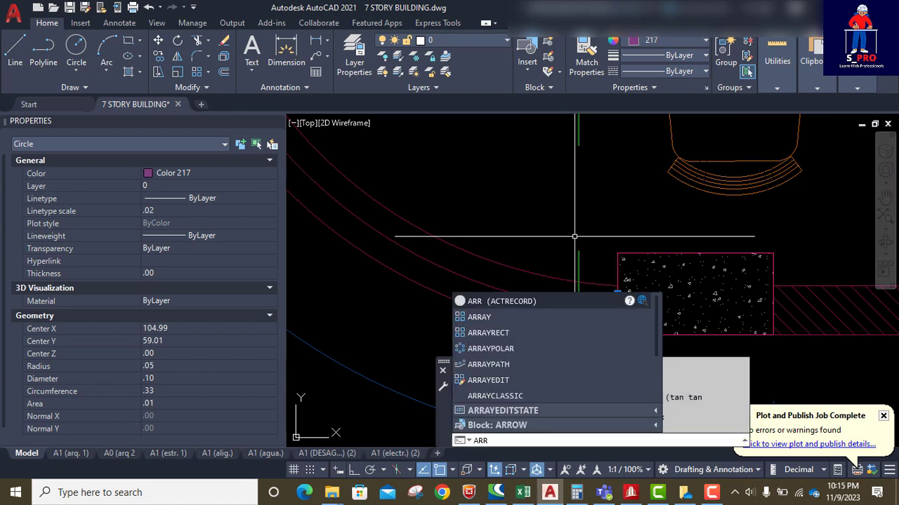
text(AY)
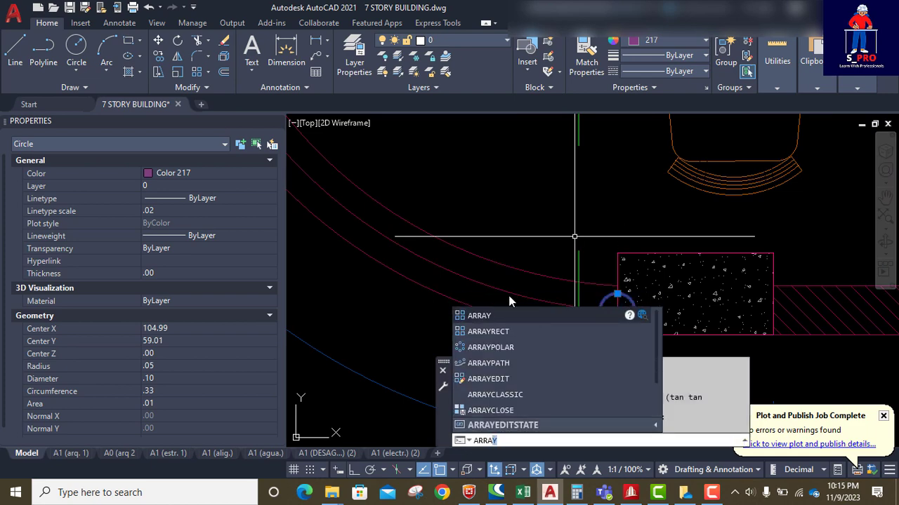
click(479, 316)
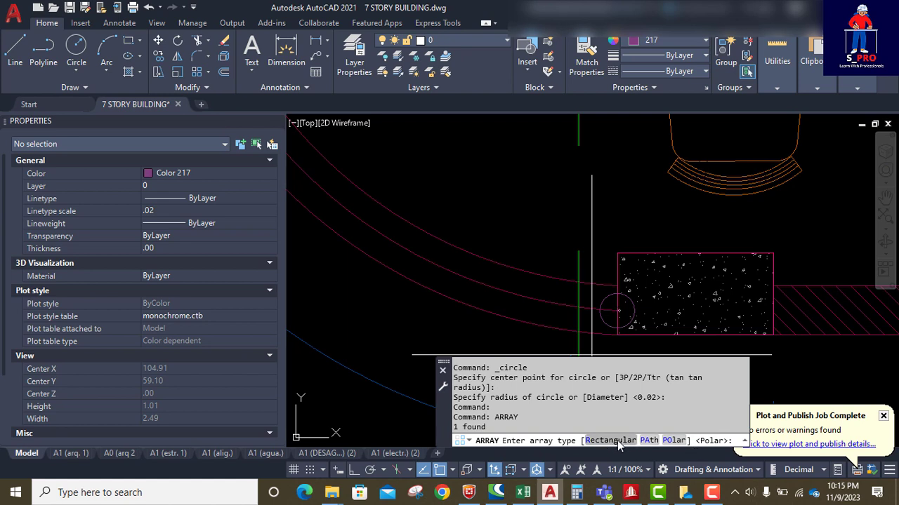
click(672, 440)
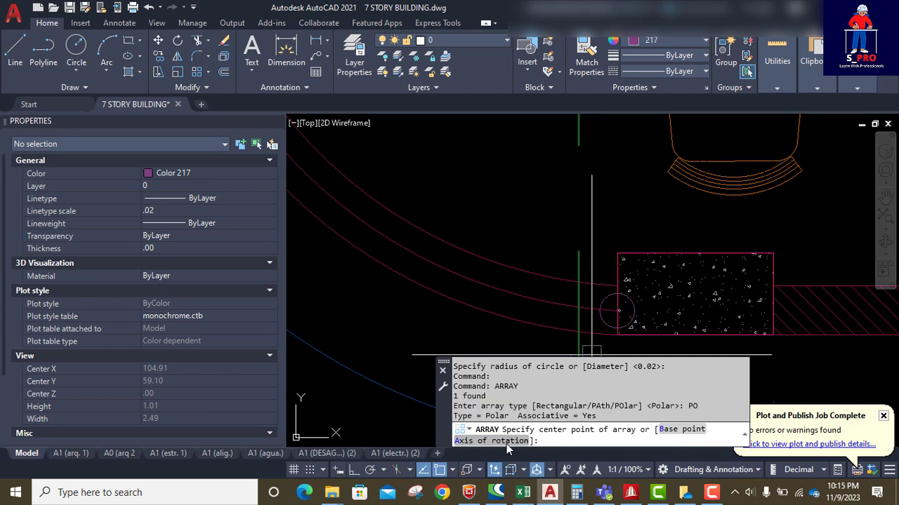
scroll(457, 339, down, 4)
scroll(457, 338, down, 2)
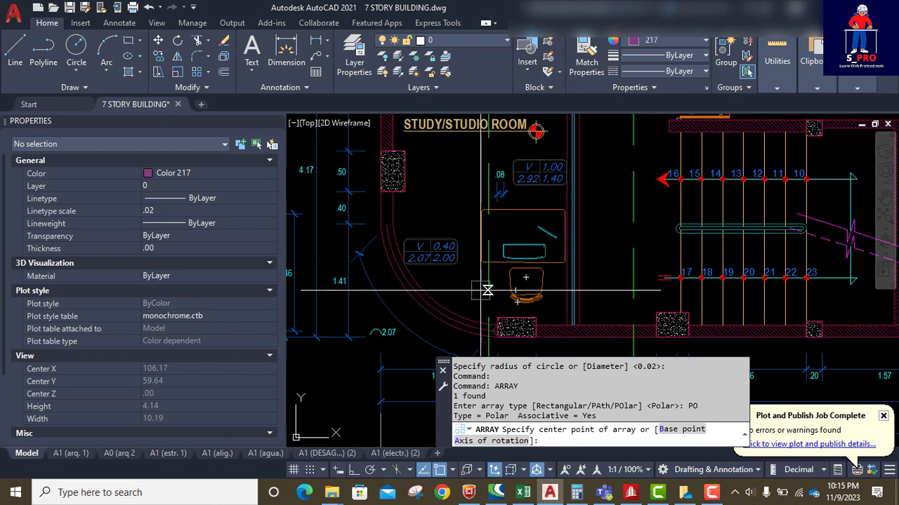
click(503, 214)
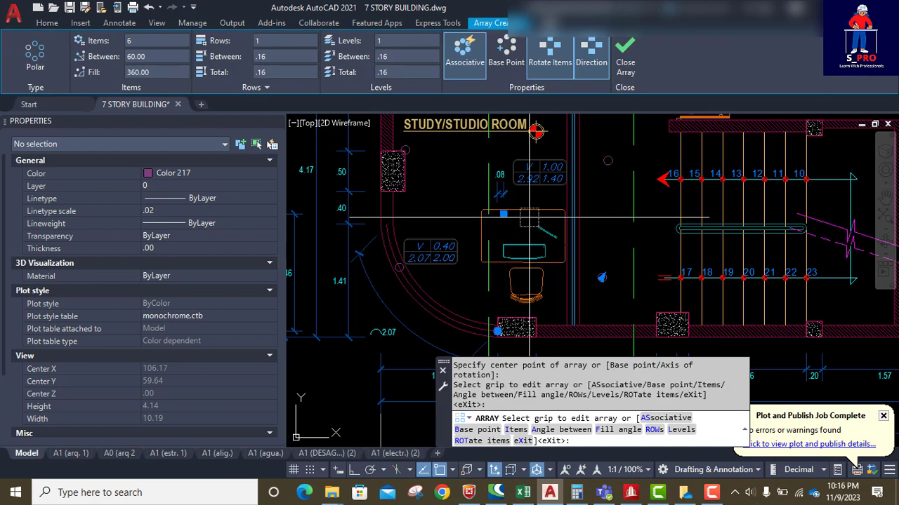
key(Return)
Step: Select the polar array and examine where its circles fall along the curved wall between the two columns
scroll(608, 278, down, 2)
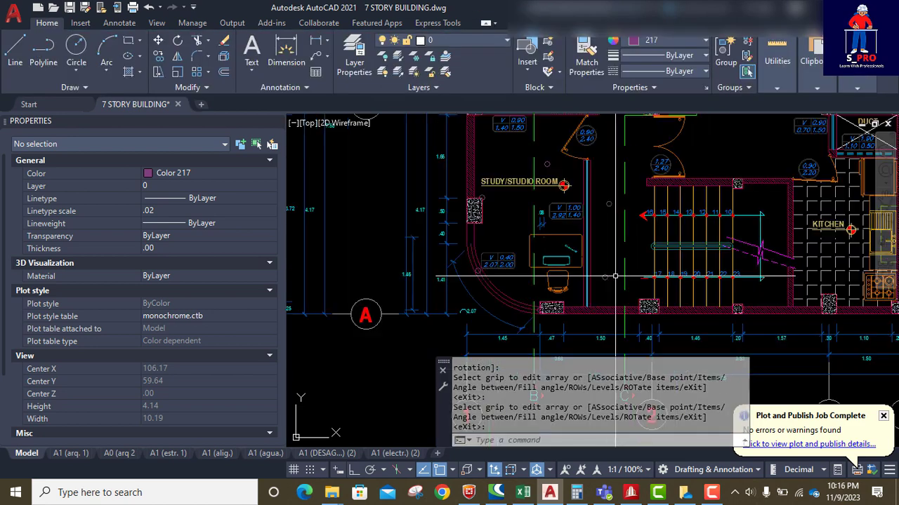
click(608, 279)
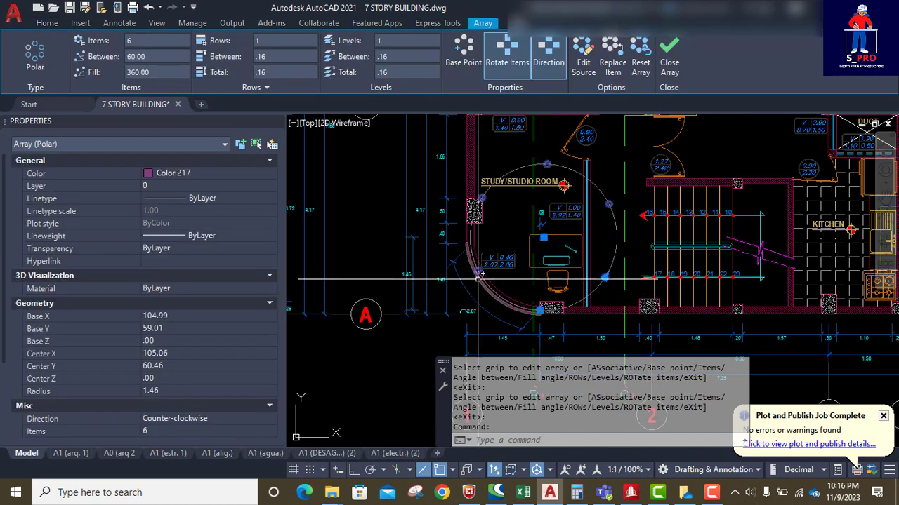
scroll(543, 316, up, 2)
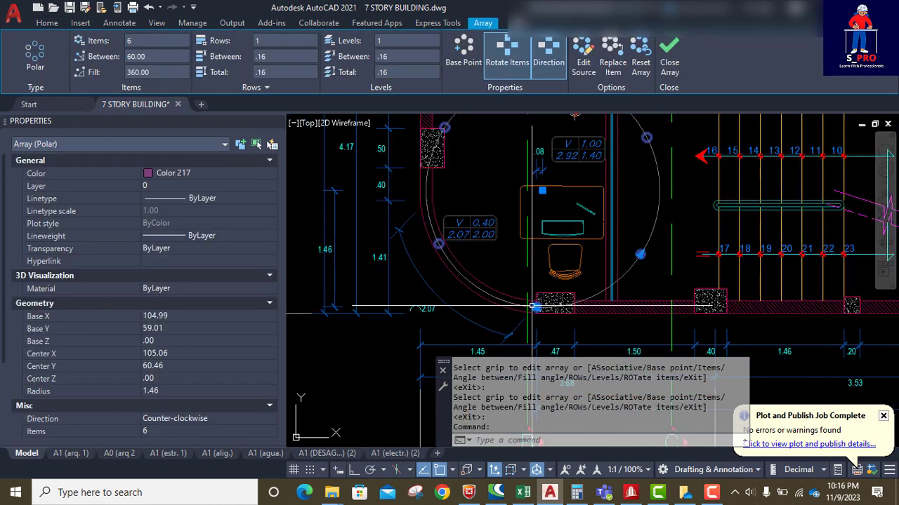
scroll(438, 257, down, 2)
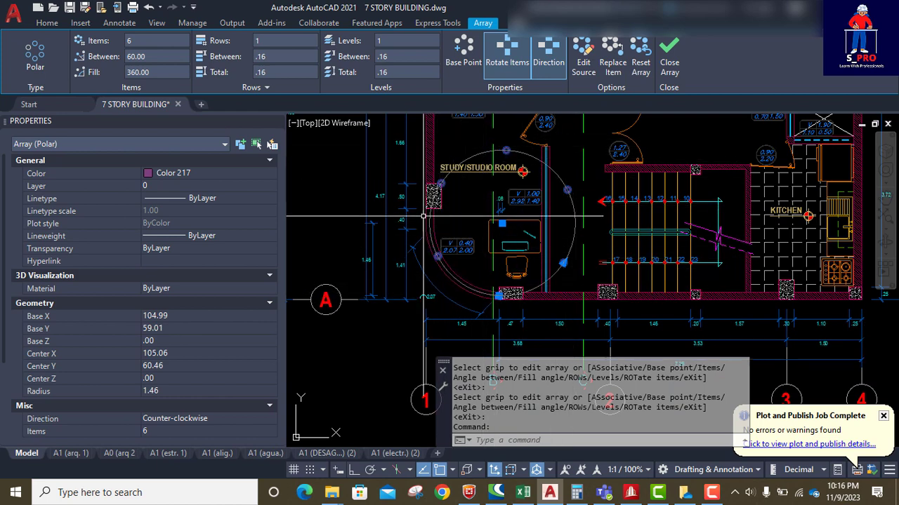
scroll(574, 271, up, 4)
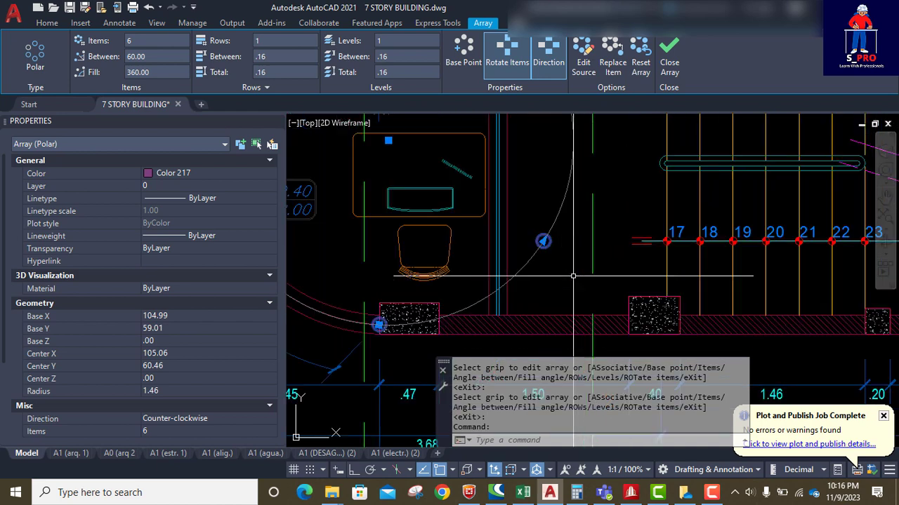
scroll(543, 243, down, 2)
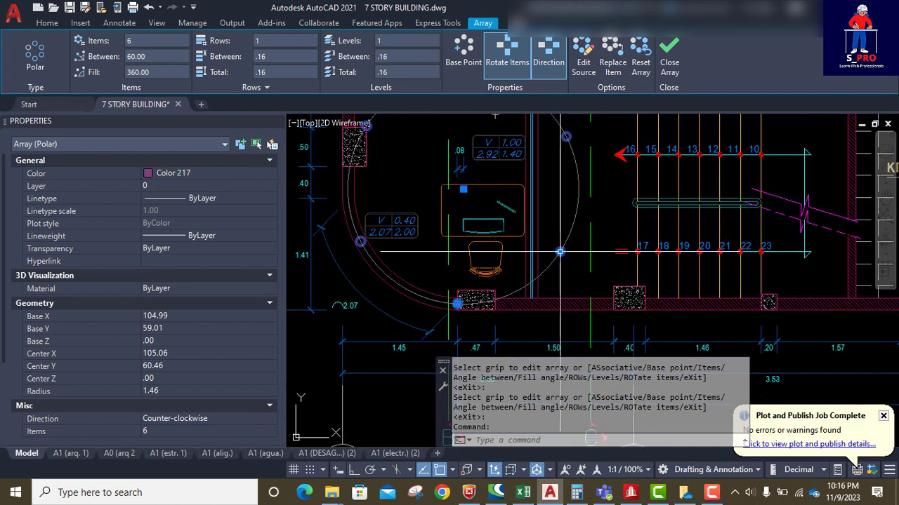
scroll(561, 251, up, 4)
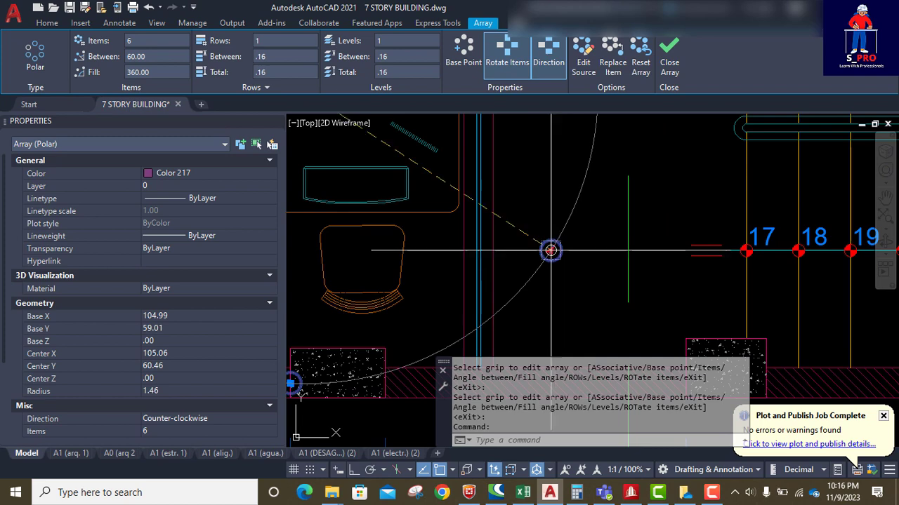
click(551, 250)
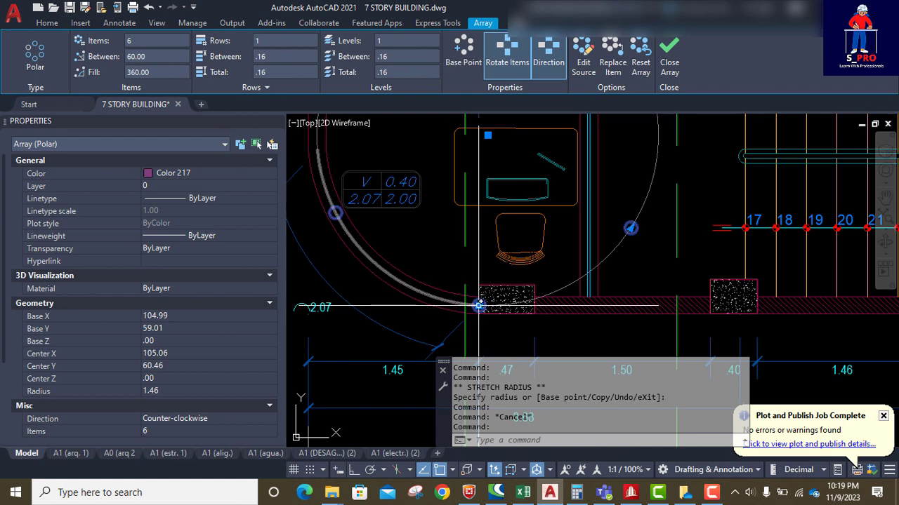
Step: Set the number of items in the polar array of circles to 20
click(478, 306)
click(478, 305)
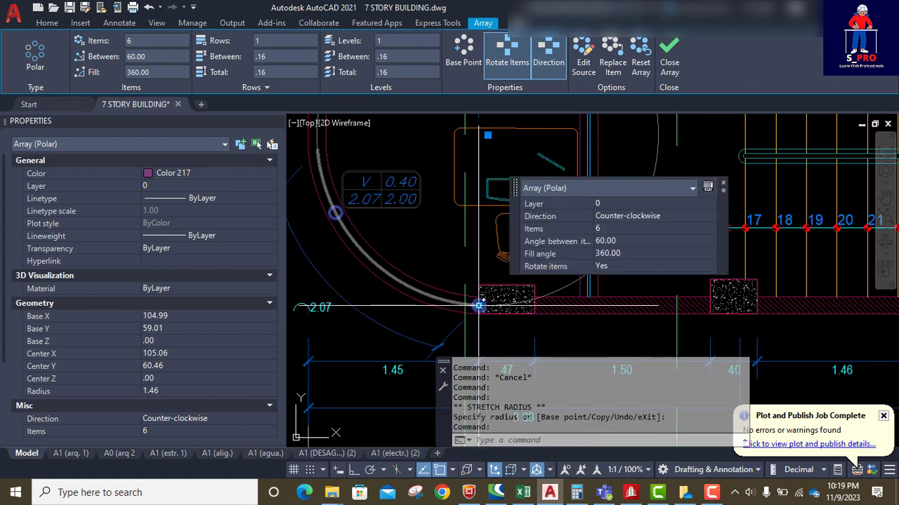
click(607, 229)
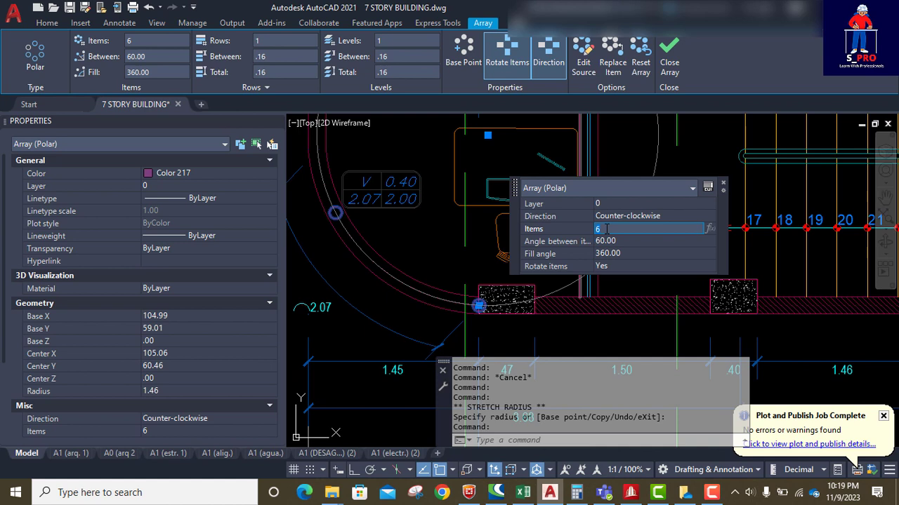
text(20)
key(Tab)
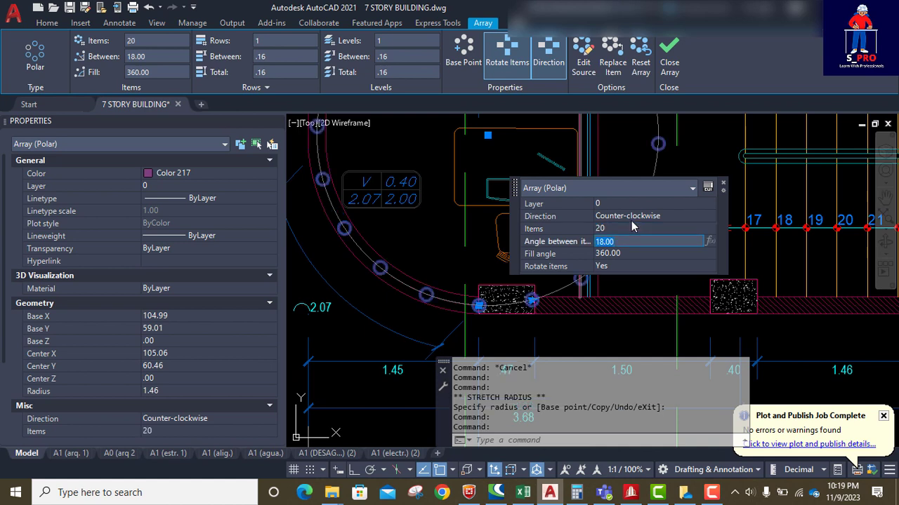
click(723, 182)
Step: Examine how the arrayed circles divide the curved wall into short segments between the two columns
scroll(716, 188, down, 3)
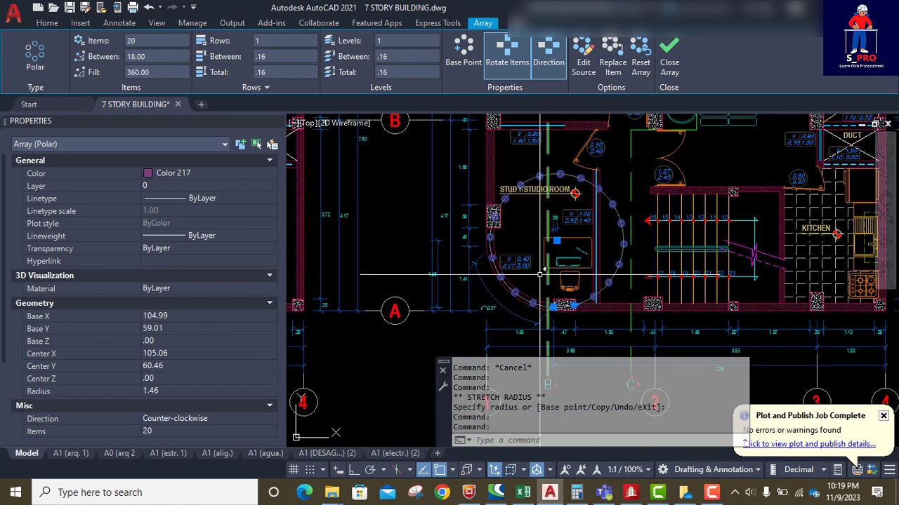
scroll(505, 256, up, 2)
scroll(450, 211, down, 2)
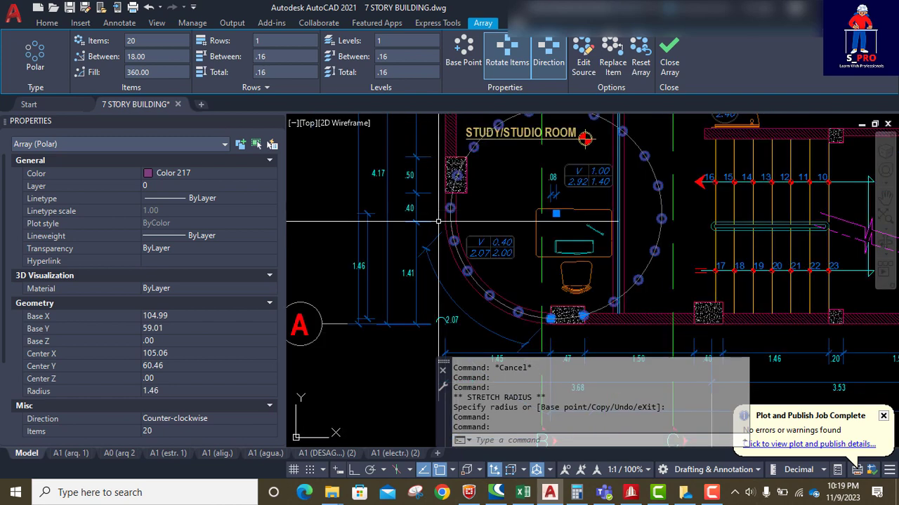
scroll(491, 310, up, 2)
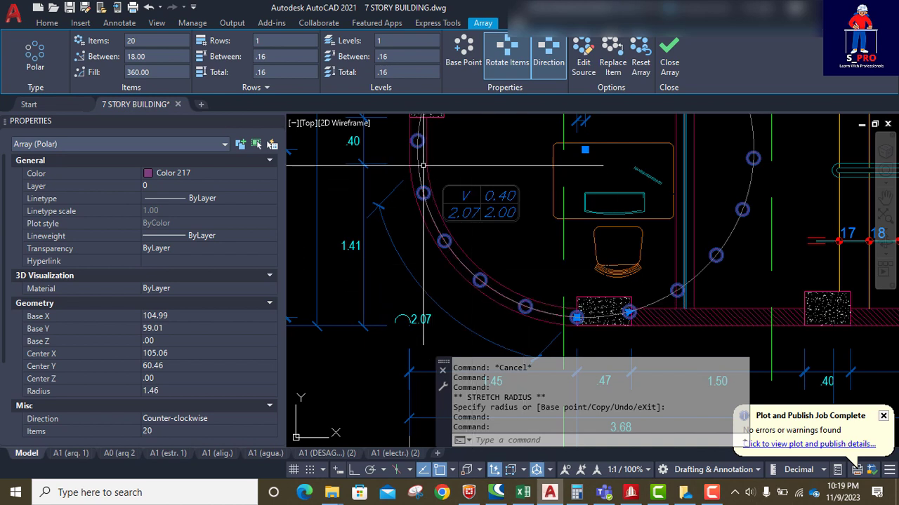
click(577, 317)
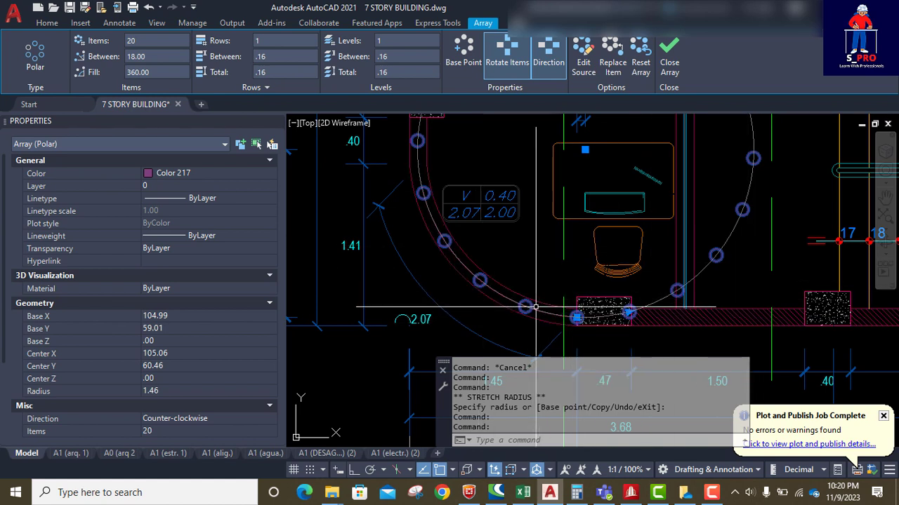
key(Escape)
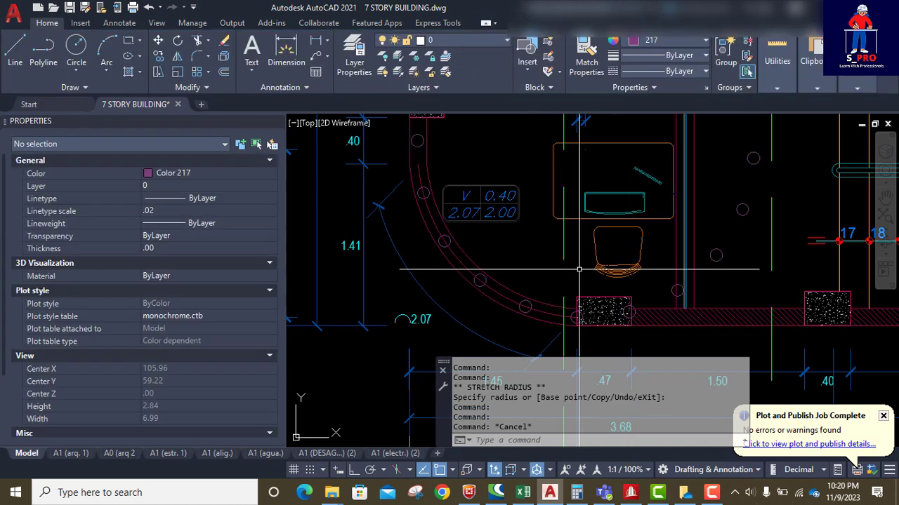
Step: Dimension the horizontal distance from the circle at the column edge to the next circle along the curved wall
click(317, 41)
scroll(590, 316, up, 4)
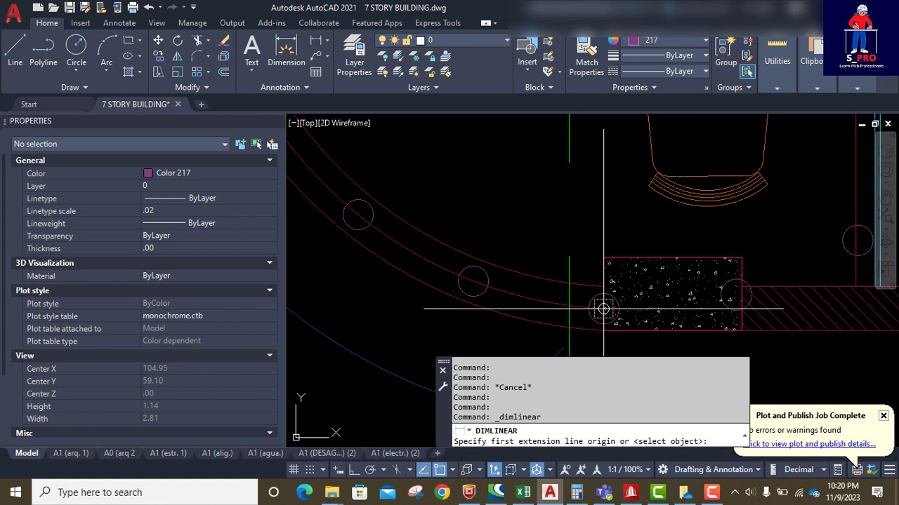
click(603, 309)
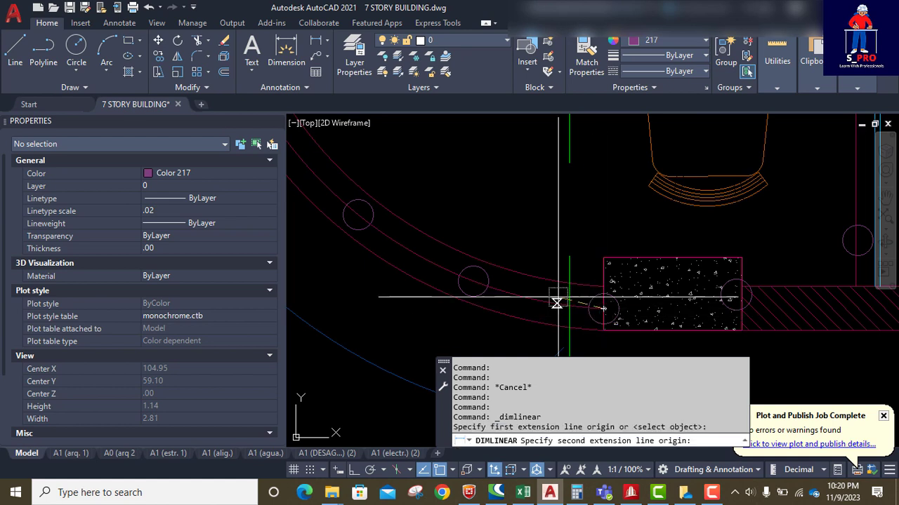
click(474, 282)
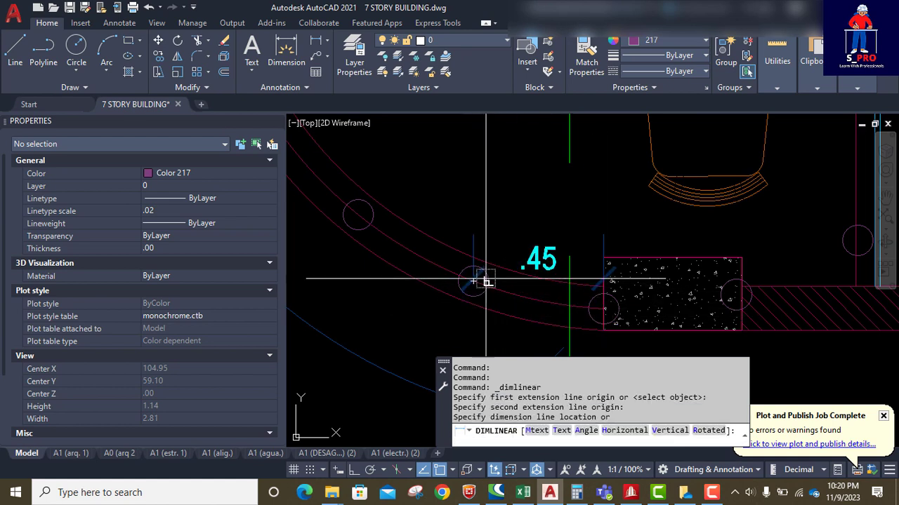
click(502, 217)
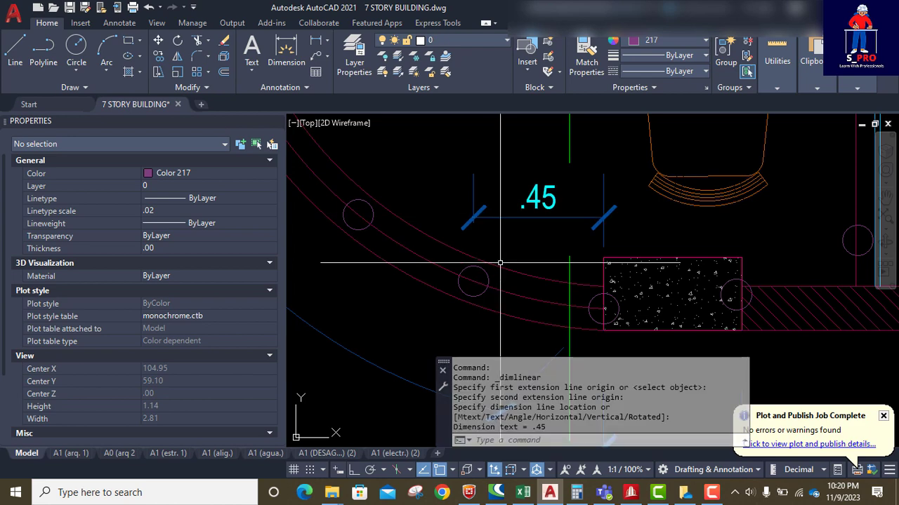
Step: Dimension the vertical distance between the column-edge circle and the next circle along the curved wall
click(286, 50)
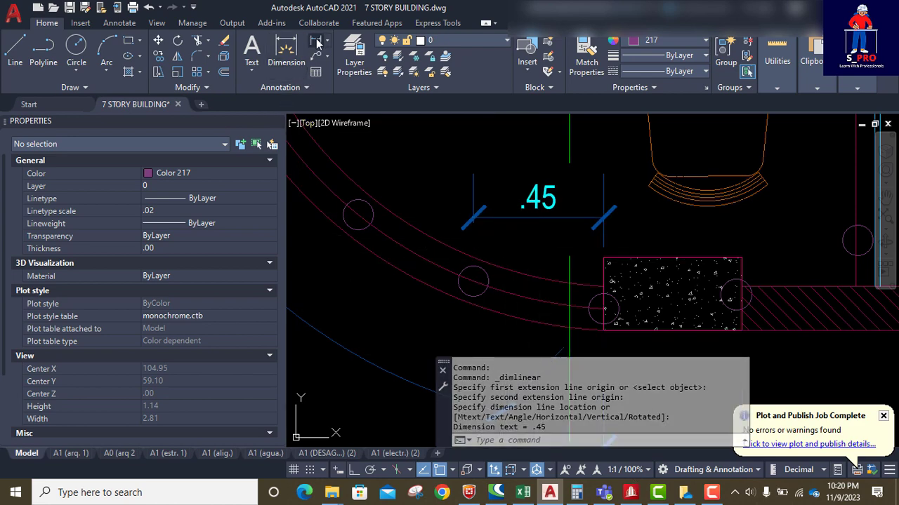
click(603, 308)
click(474, 281)
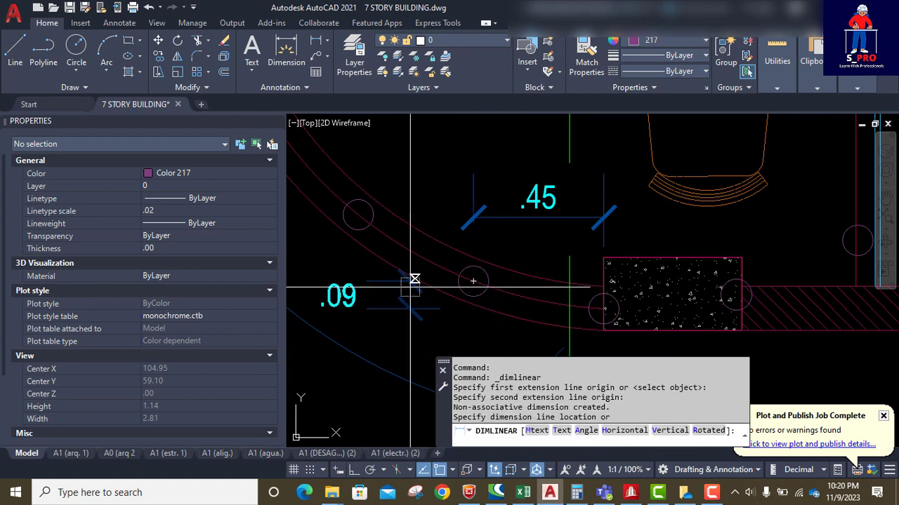
click(413, 298)
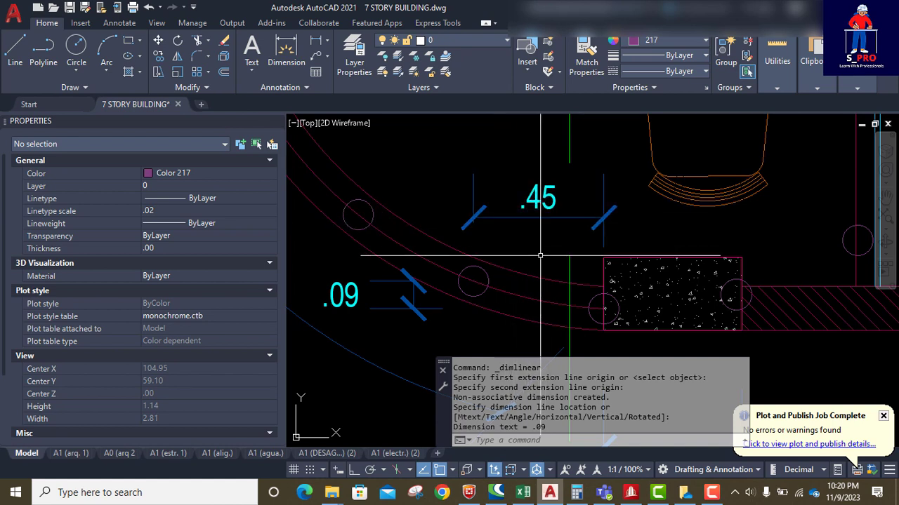
scroll(540, 301, down, 10)
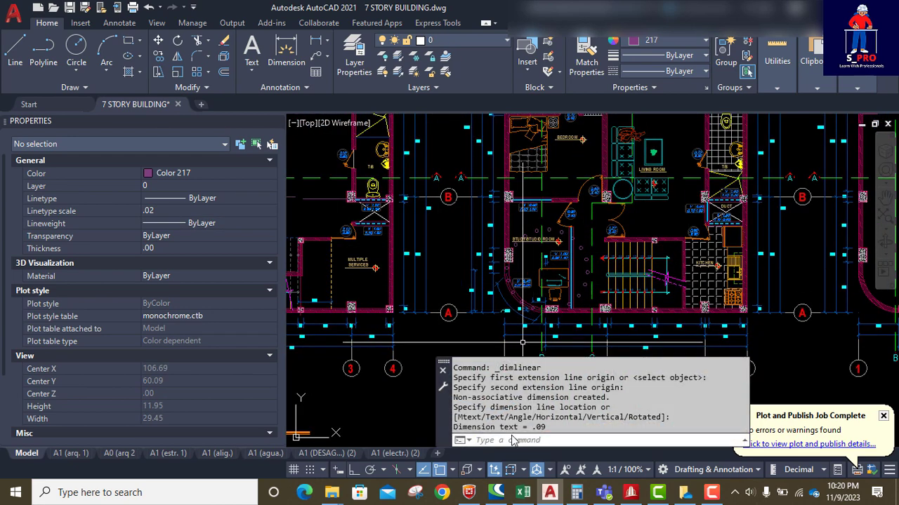
scroll(528, 320, up, 5)
scroll(528, 319, up, 2)
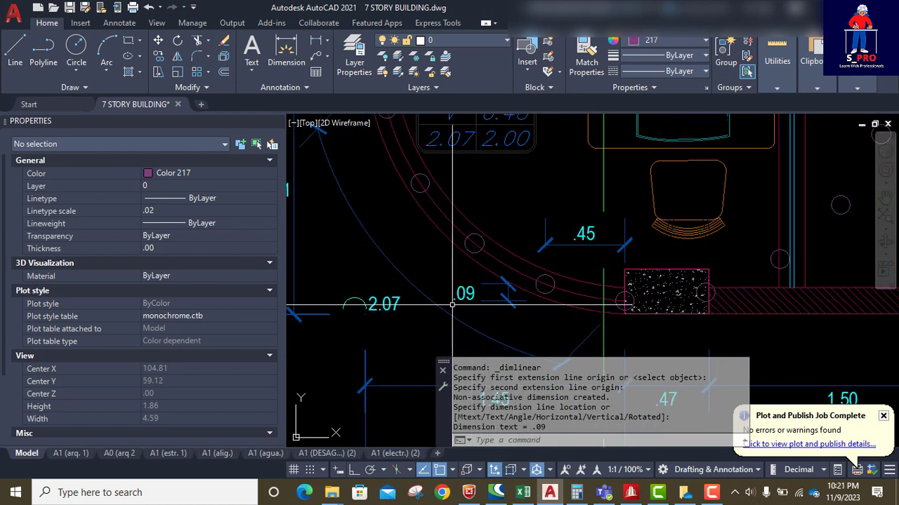
Step: Switch to STAAD.Pro and delete the curved corner beam from the floor model
click(631, 492)
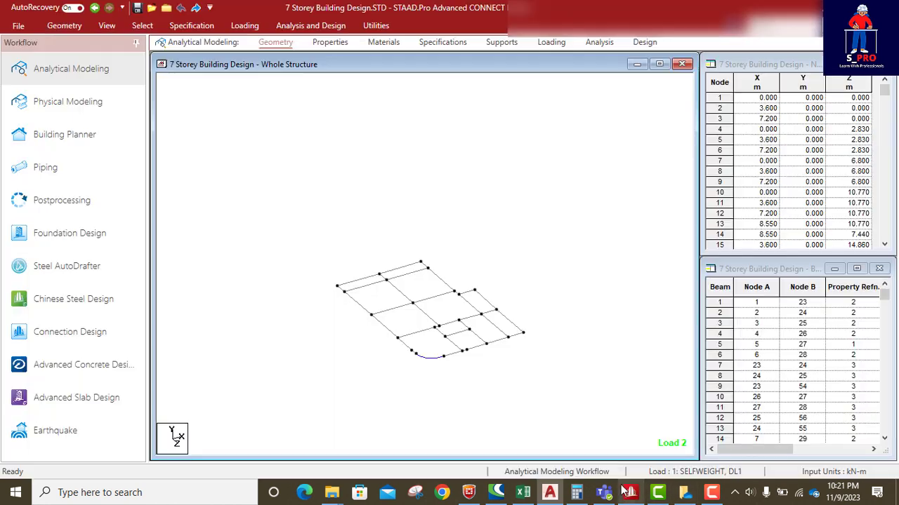
click(428, 358)
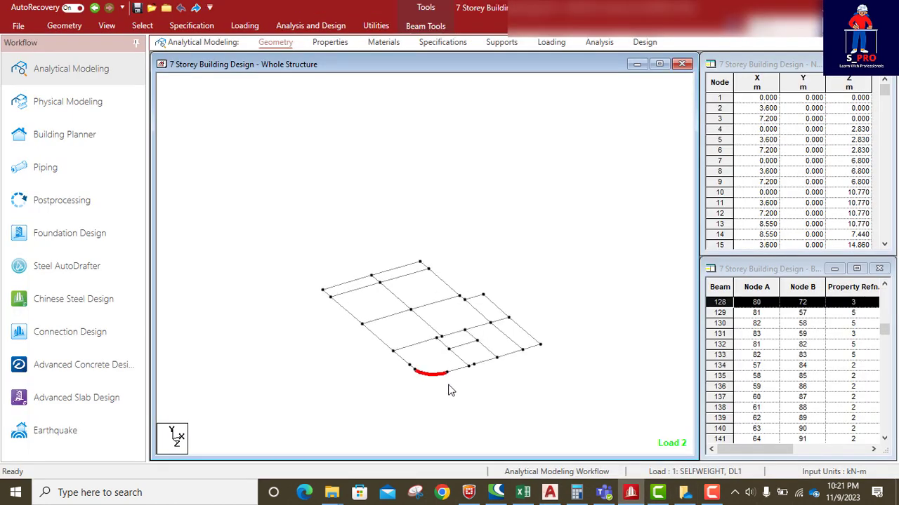
key(Delete)
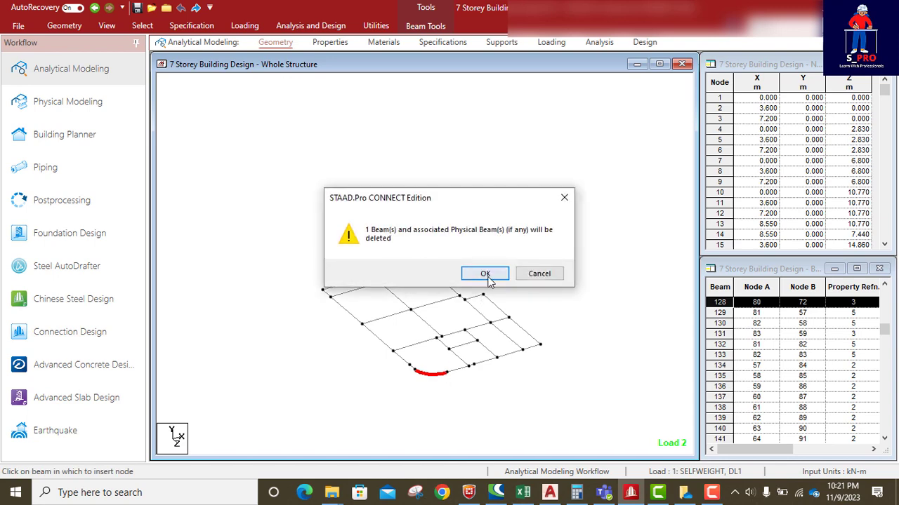
click(485, 275)
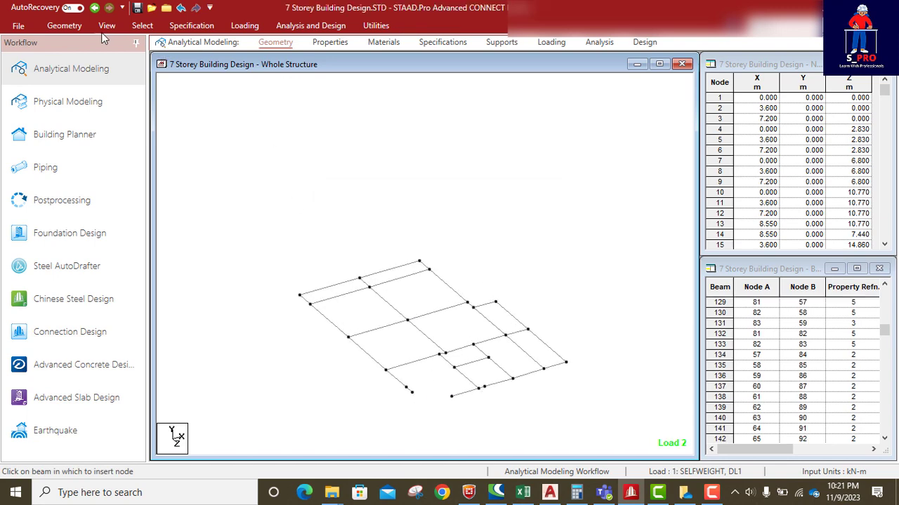
Step: Paste a copy of the open end node of the front edge beam, offset by X -0.45, Y 0 and Z -0.09 m
click(64, 26)
click(142, 29)
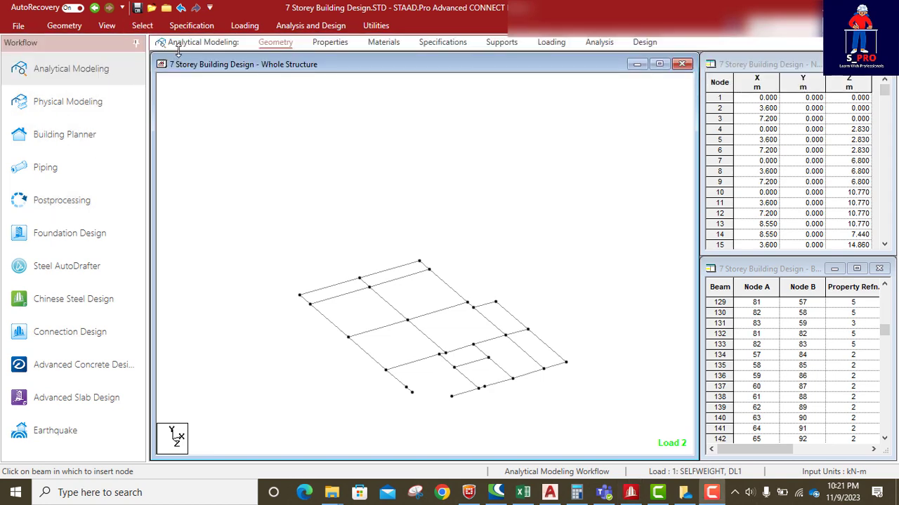
click(143, 26)
click(19, 53)
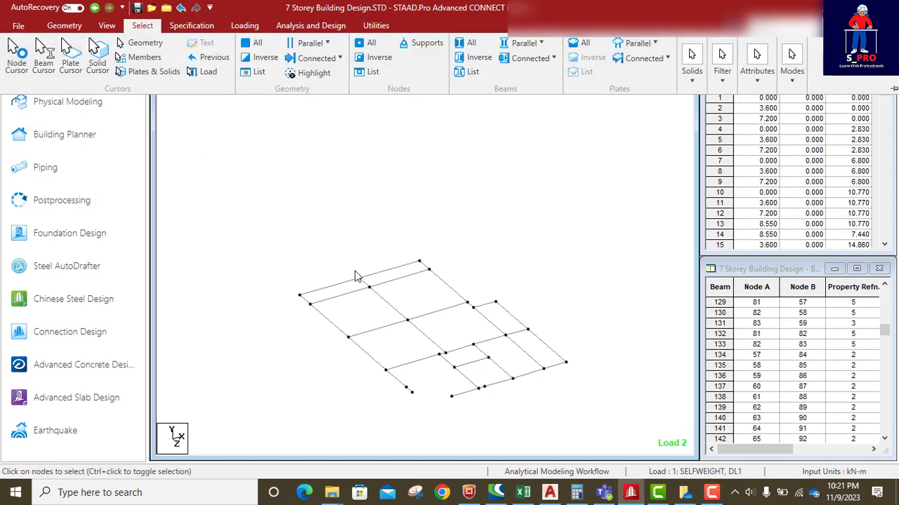
click(451, 398)
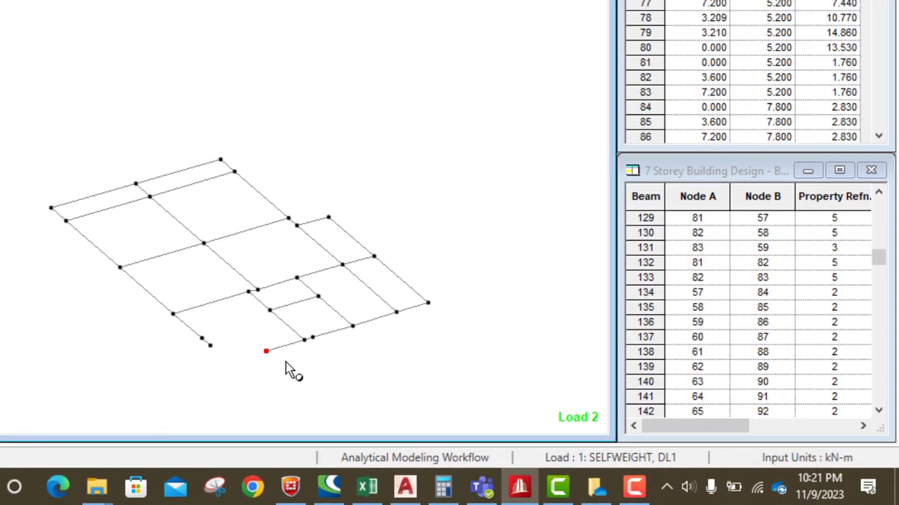
key(ctrl+v)
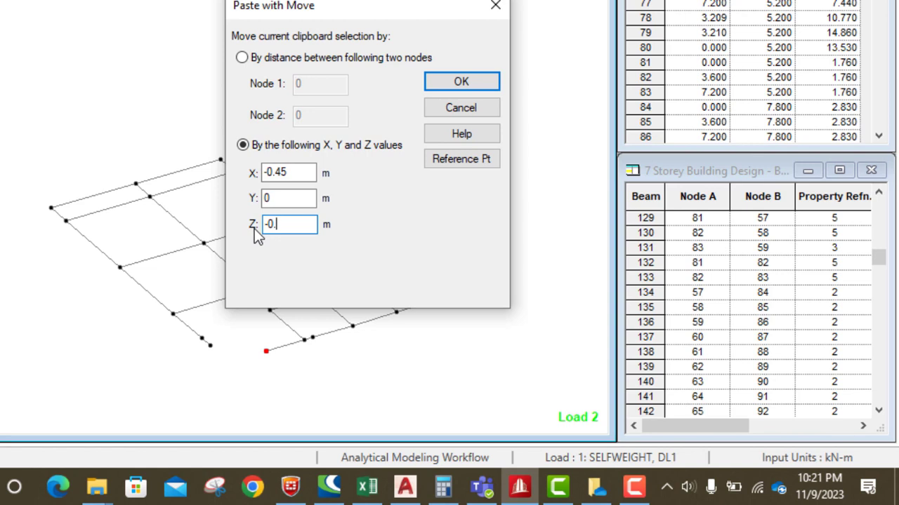
text(09)
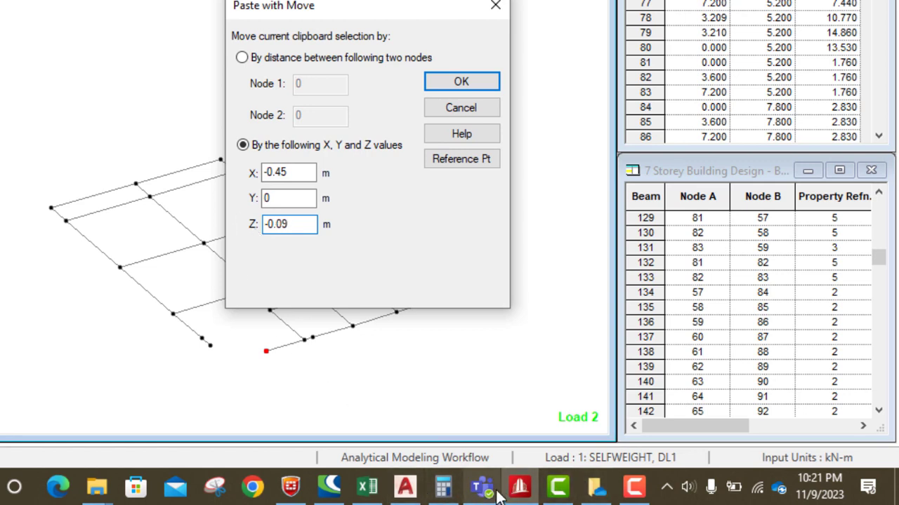
click(517, 498)
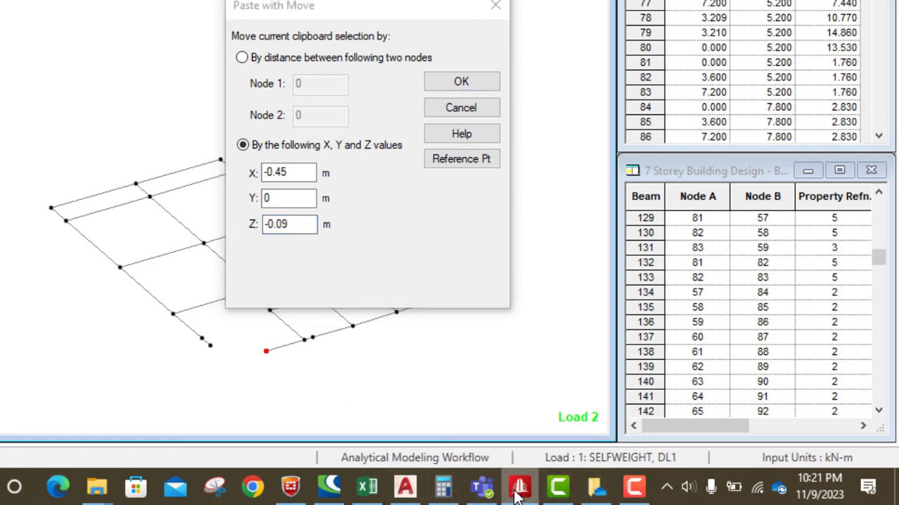
click(404, 487)
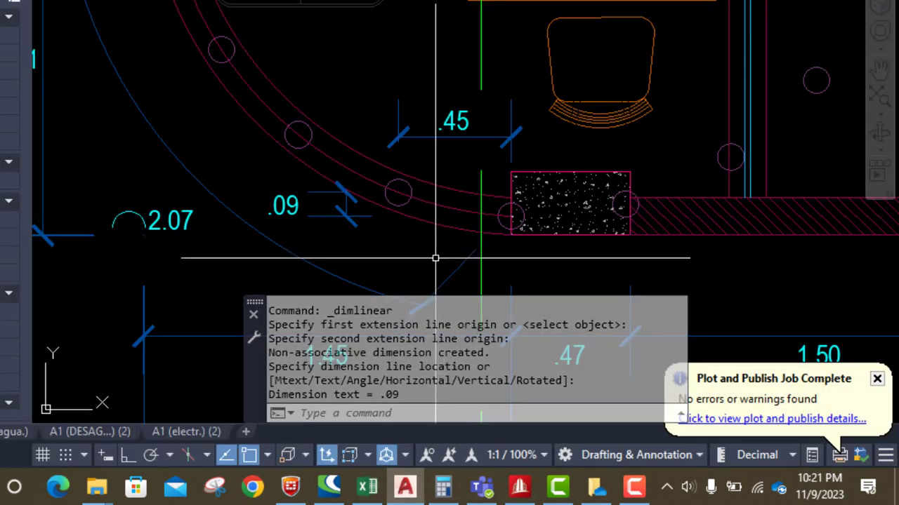
click(517, 486)
click(465, 86)
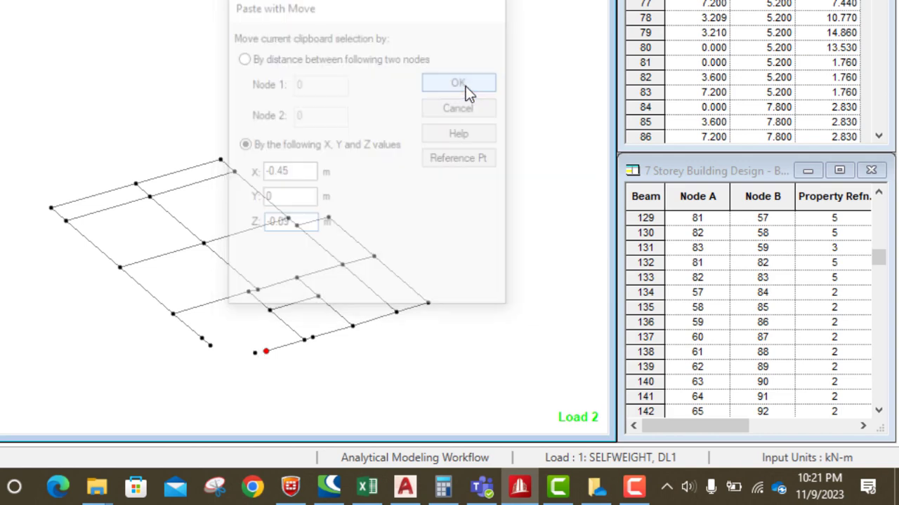
scroll(261, 366, up, 2)
middle_drag(270, 372, 358, 197)
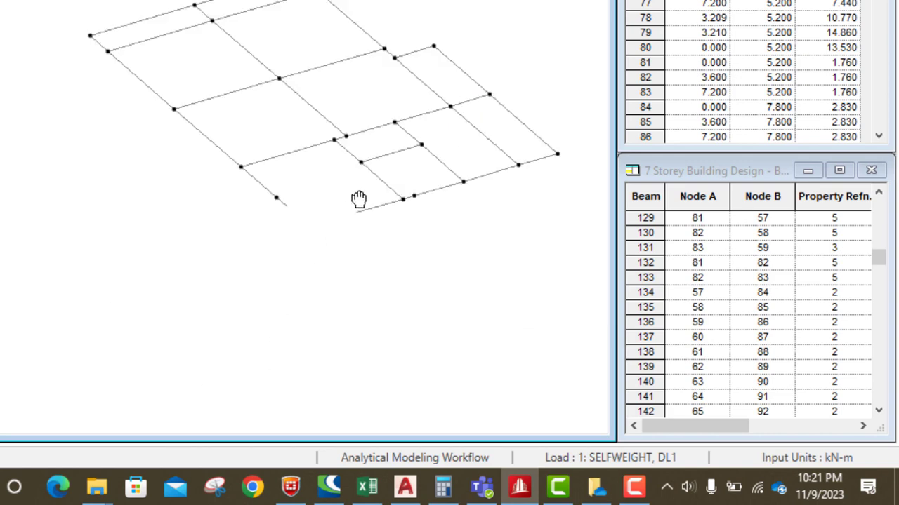
scroll(310, 210, up, 1)
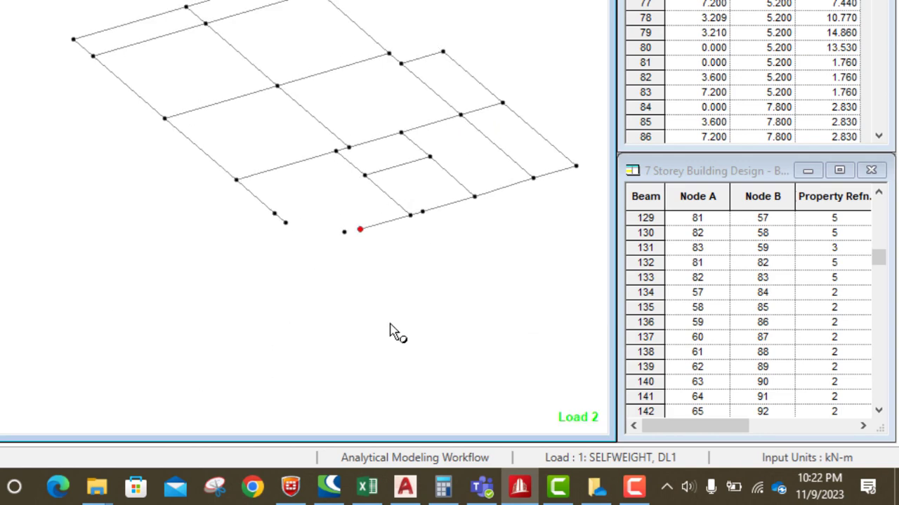
Step: Switch to AutoCAD and dimension the horizontal distance between the second and third circles from the column on the curved wall
click(405, 486)
scroll(494, 259, down, 2)
scroll(401, 217, up, 2)
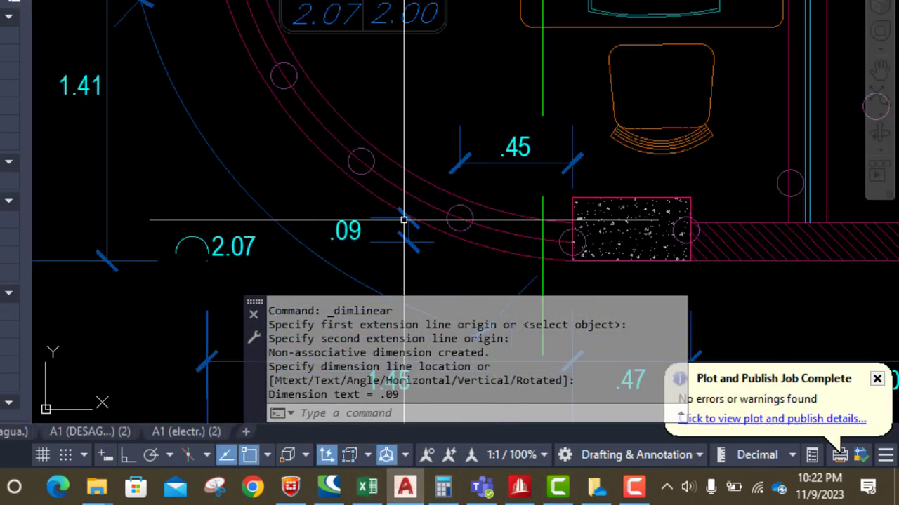
key(Return)
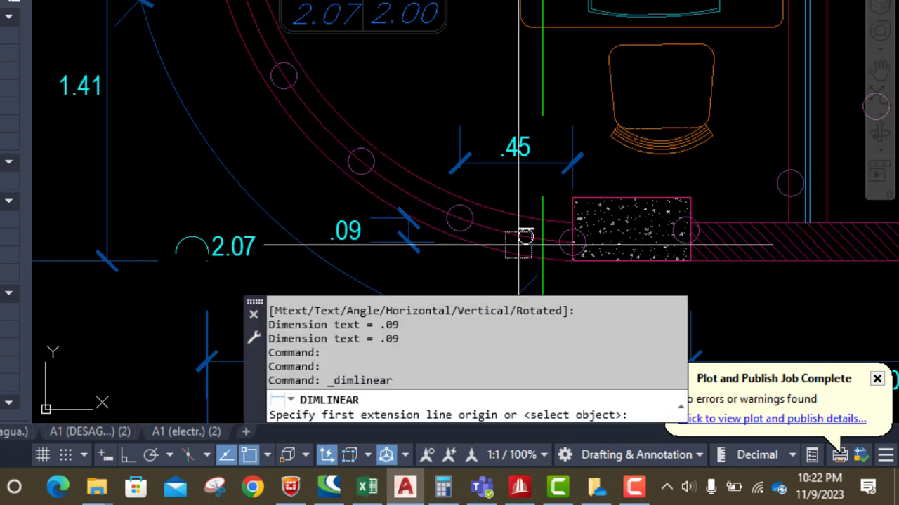
click(464, 220)
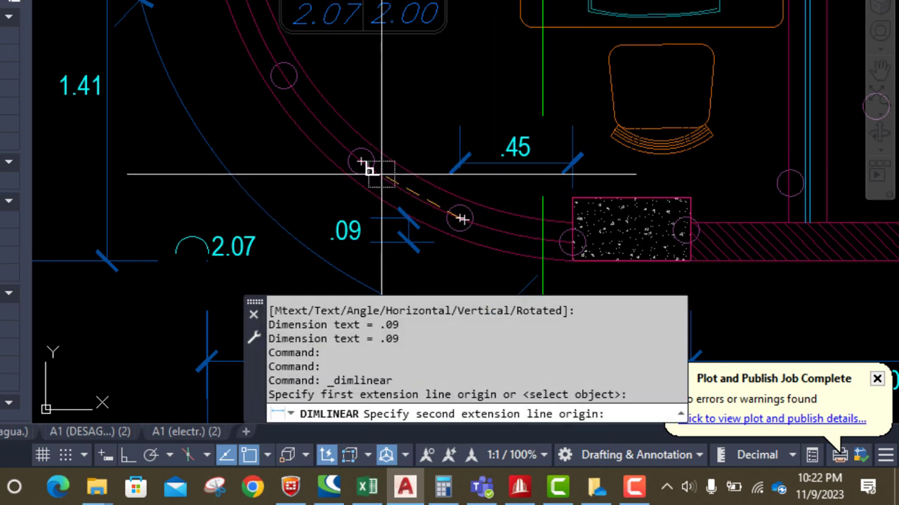
click(360, 161)
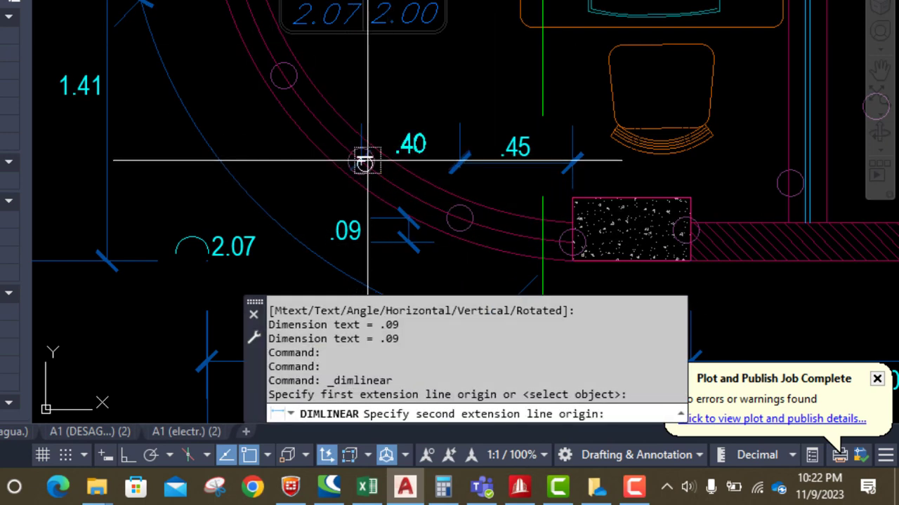
click(411, 103)
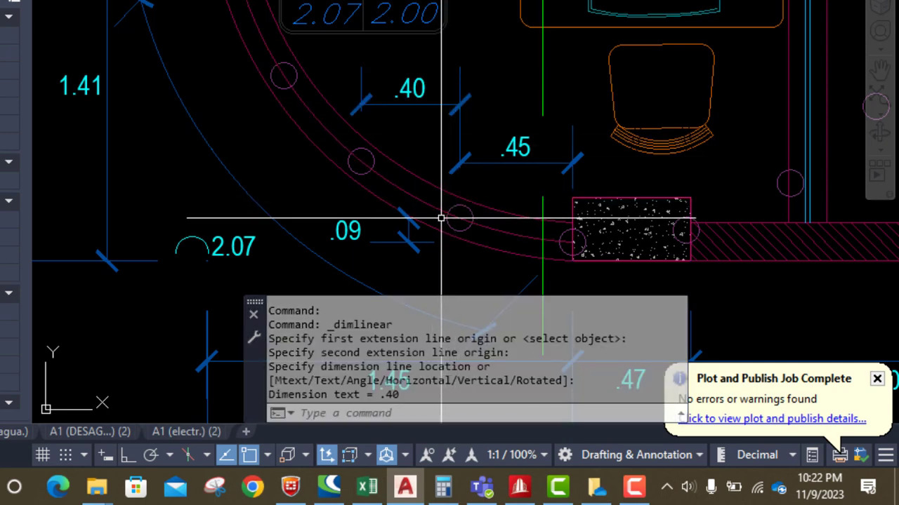
Step: Dimension the vertical distance between the second and third circles from the column on the curved wall
key(Return)
click(459, 219)
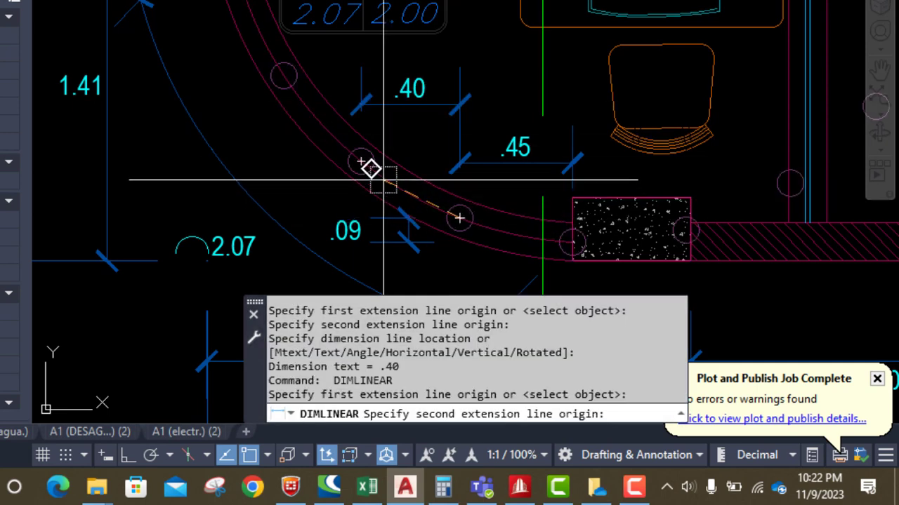
click(361, 161)
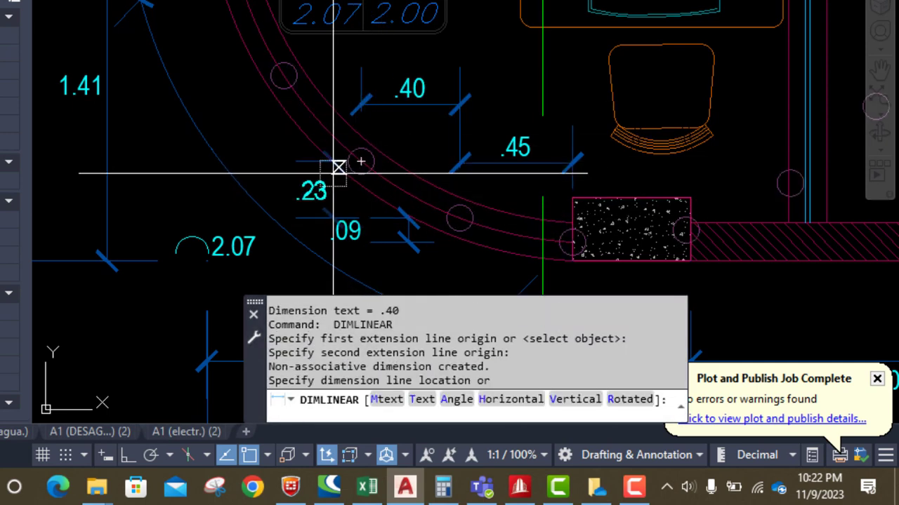
click(322, 182)
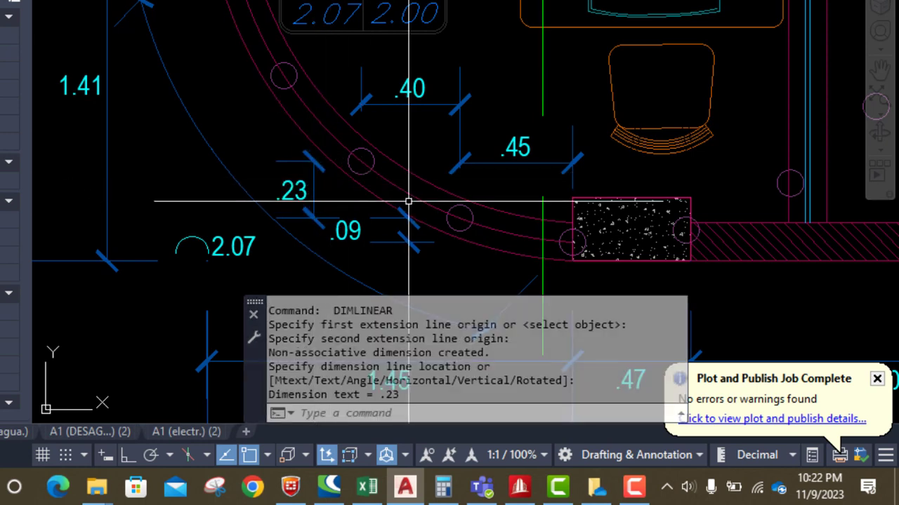
Step: Switch to STAAD.Pro and paste a copy of the loose corner node, offset by X -0.4, Y 0 and Z -0.23 m
click(523, 490)
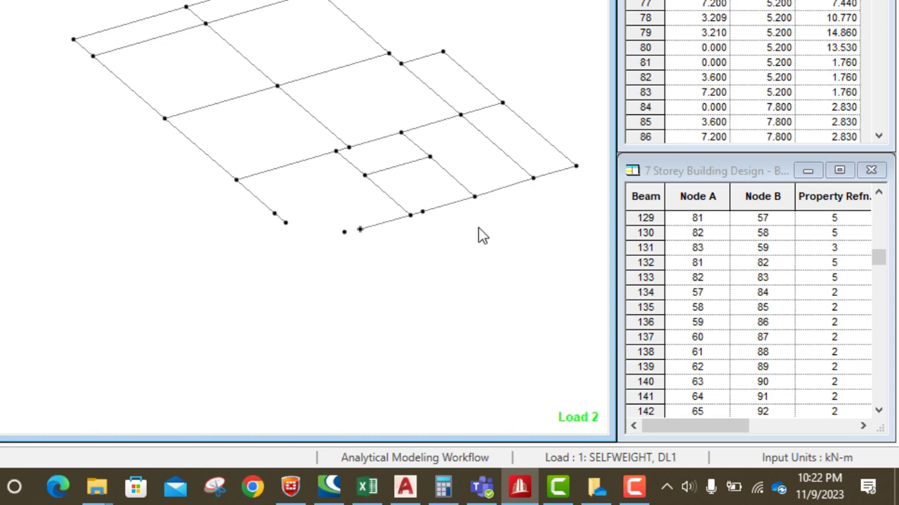
click(345, 233)
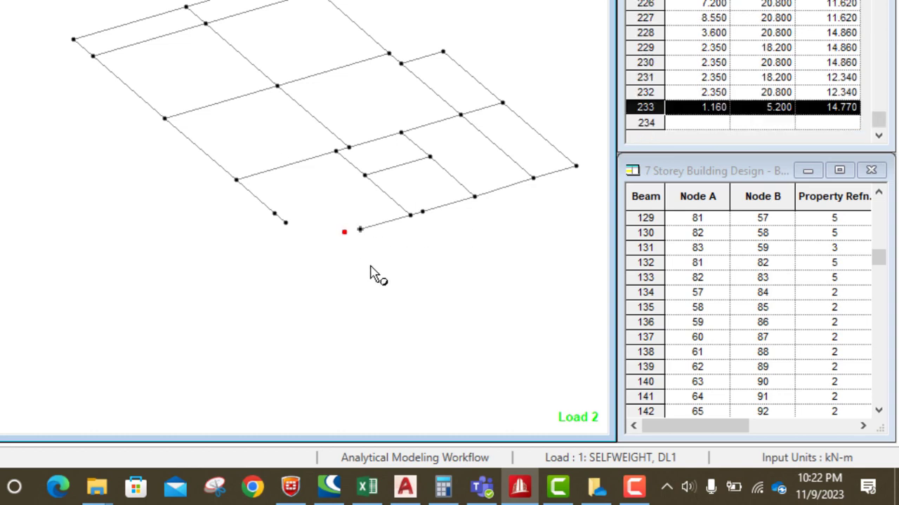
key(ctrl+v)
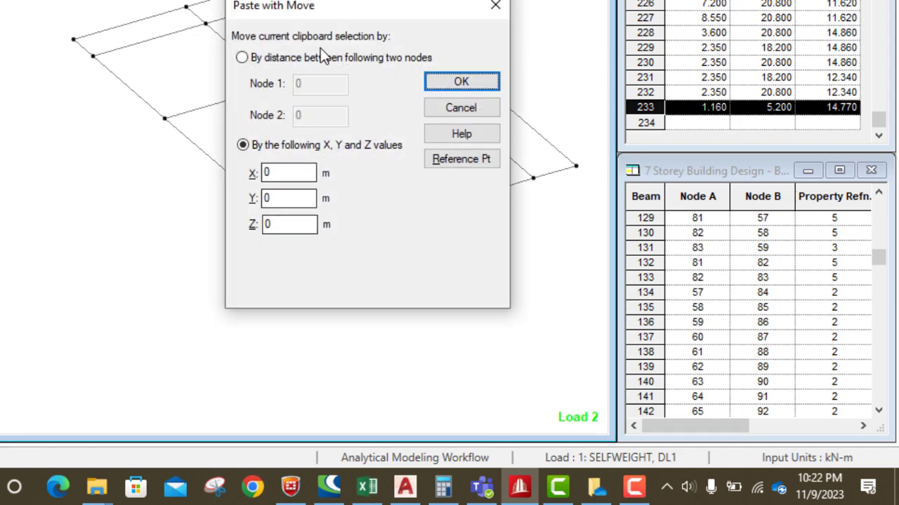
drag(344, 15, 560, 11)
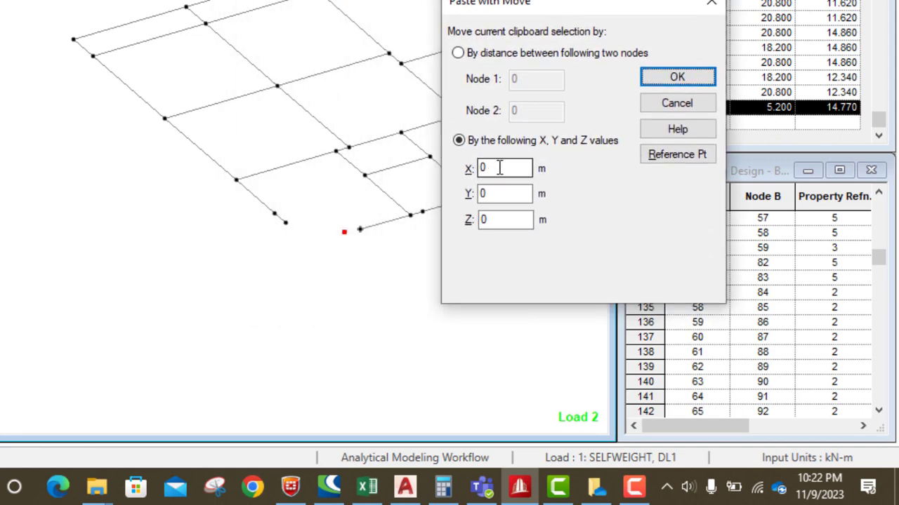
click(499, 167)
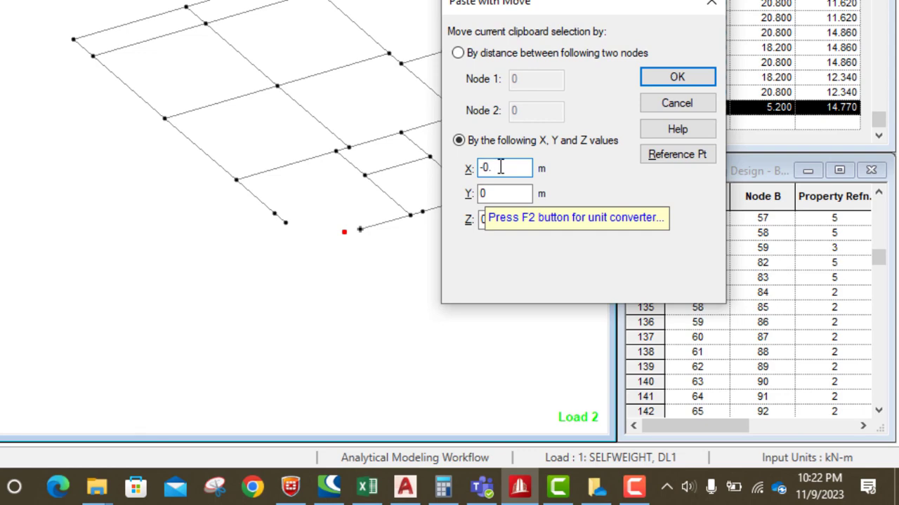
click(406, 486)
click(408, 493)
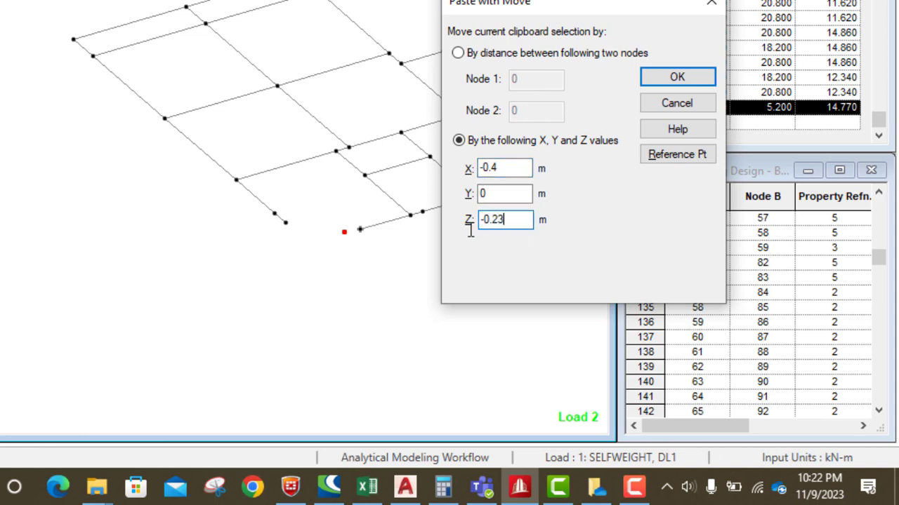
click(405, 486)
click(519, 487)
click(667, 77)
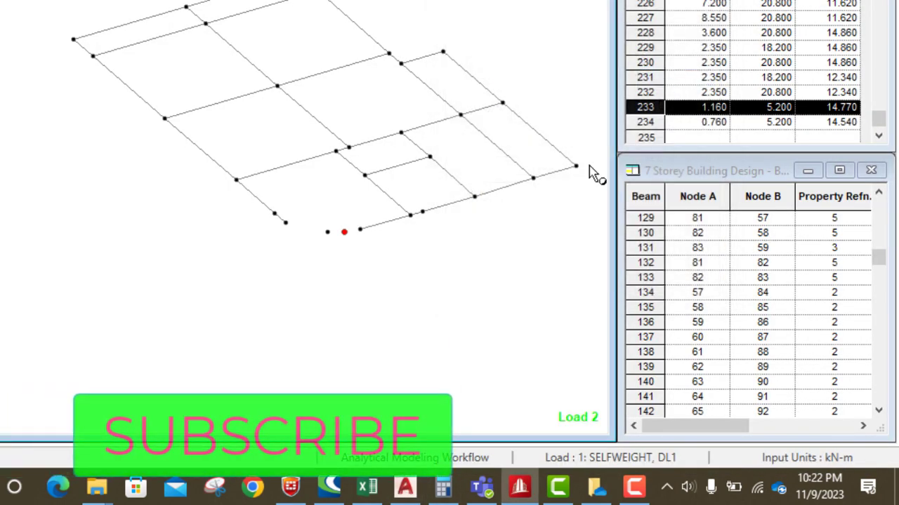
scroll(298, 225, up, 3)
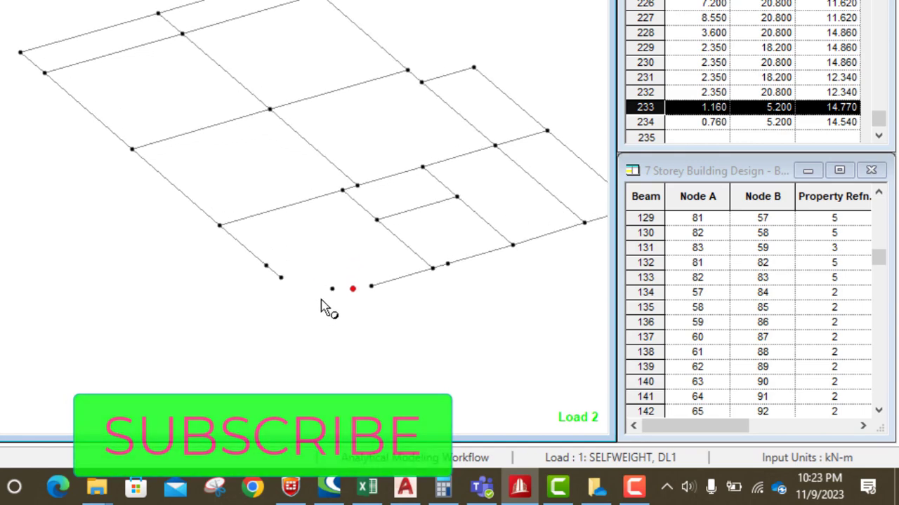
scroll(386, 242, down, 2)
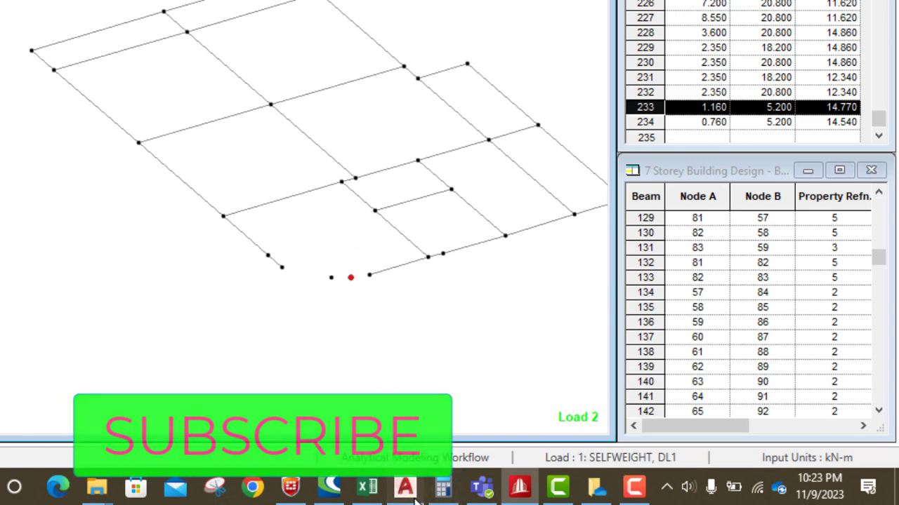
Step: Switch to AutoCAD and dimension the horizontal distance between the third and fourth circles from the column on the curved wall
key(alt+Tab)
scroll(333, 140, down, 3)
scroll(365, 182, up, 3)
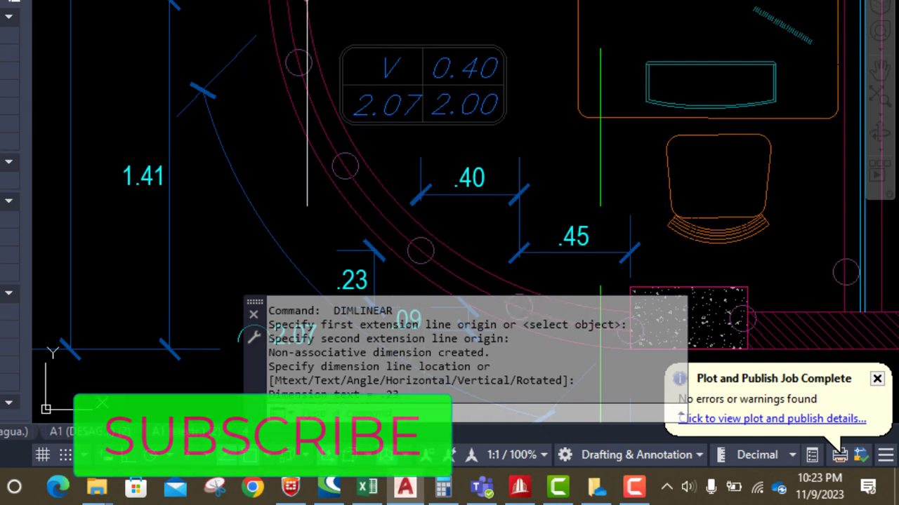
key(Return)
click(420, 251)
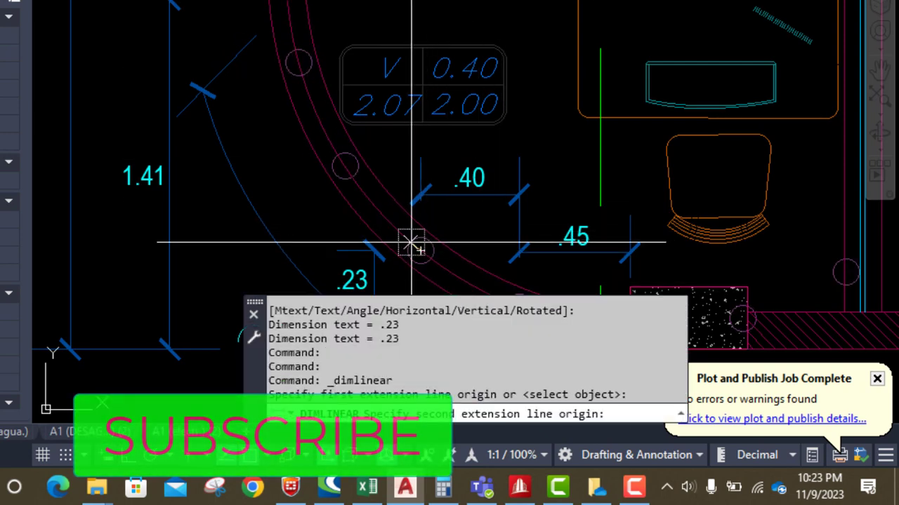
click(415, 151)
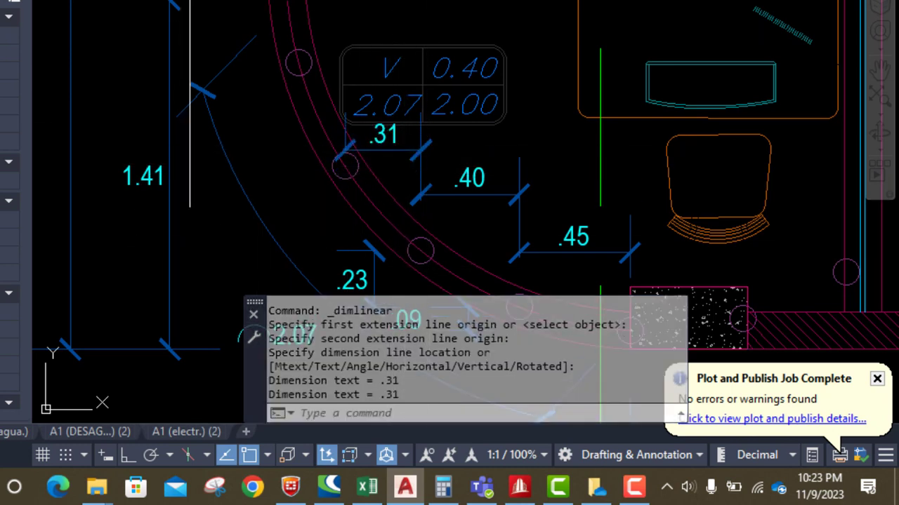
Step: Dimension the vertical distance between the third and fourth circles from the column on the curved wall
key(Return)
click(419, 251)
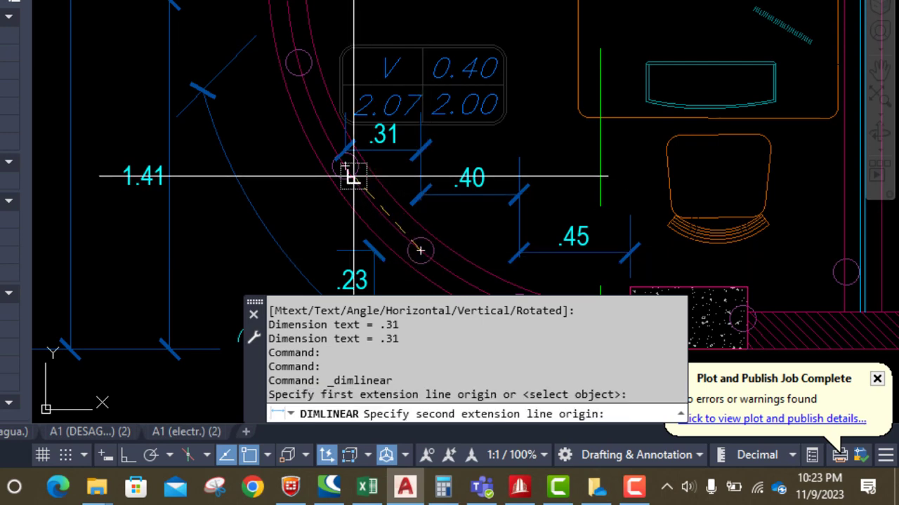
click(344, 165)
click(282, 168)
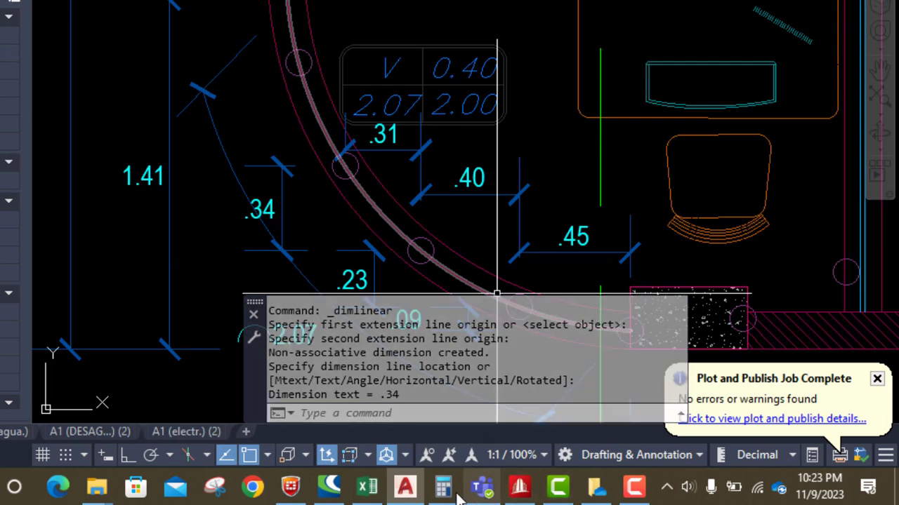
Step: Switch to STAAD.Pro and paste a copy of the last added arc node, offset by X -0.31, Y 0 and Z -0.34 m
click(405, 487)
click(353, 295)
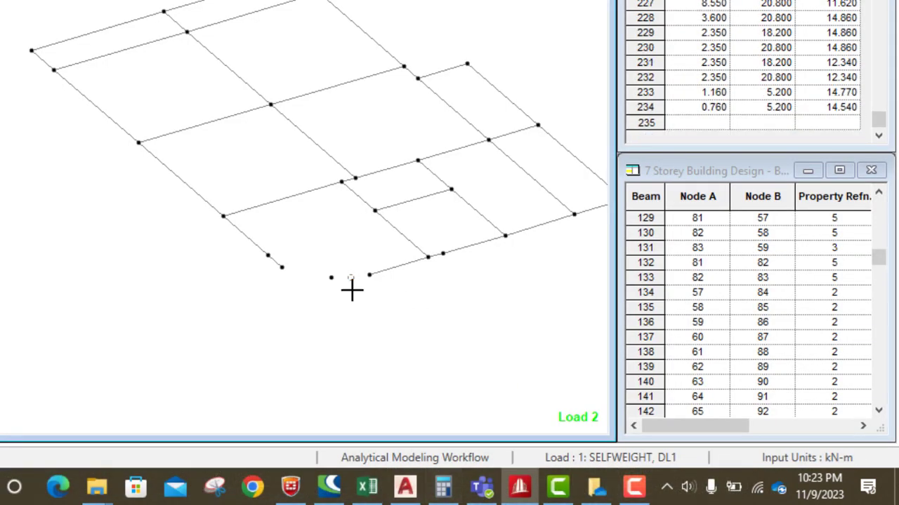
click(330, 278)
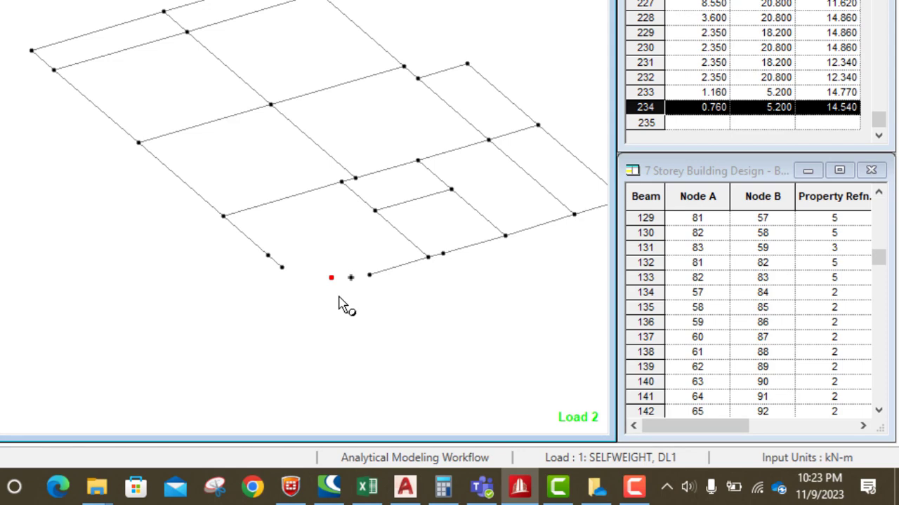
key(ctrl+v)
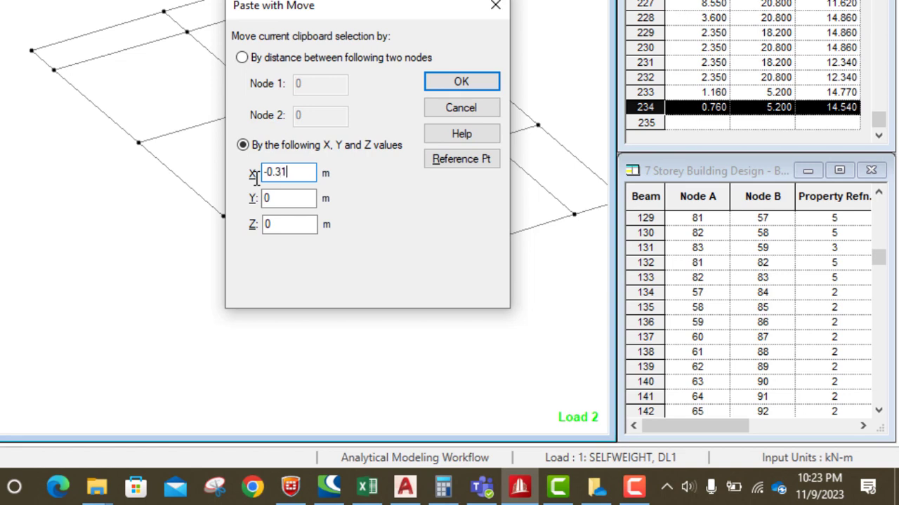
drag(282, 224, 242, 232)
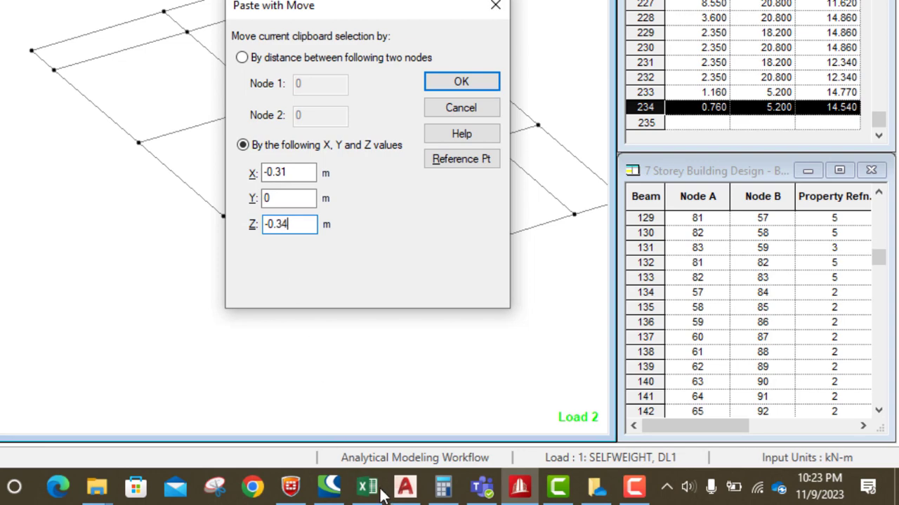
click(405, 487)
click(405, 487)
click(460, 80)
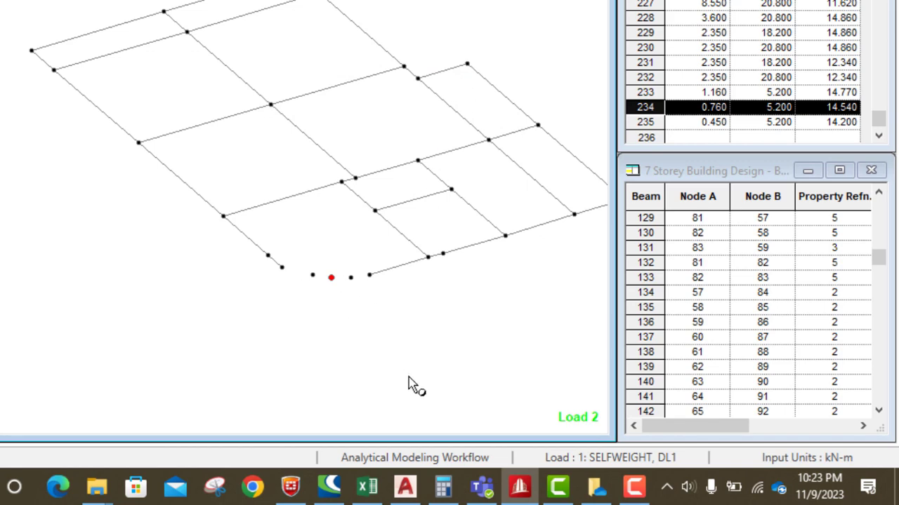
Step: Switch to AutoCAD and dimension the horizontal distance between the fourth and fifth circles from the column on the curved wall
click(405, 487)
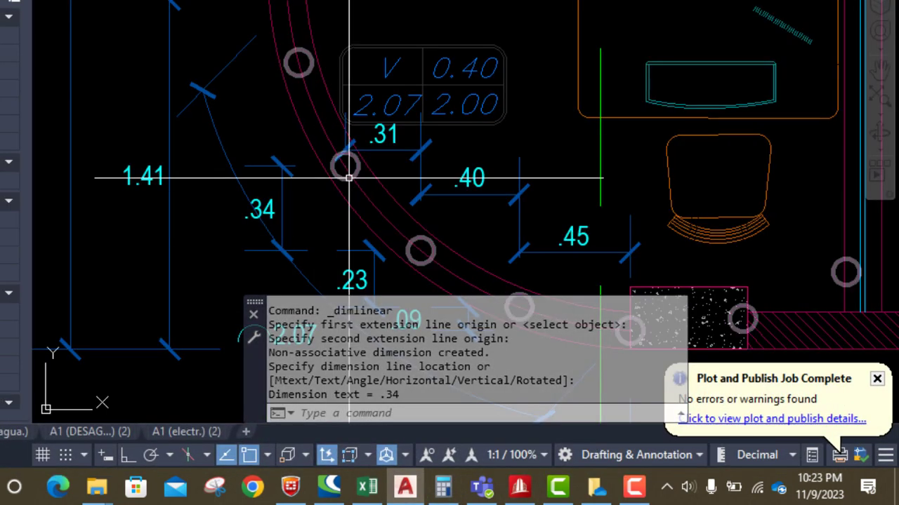
scroll(441, 243, down, 4)
scroll(377, 171, up, 2)
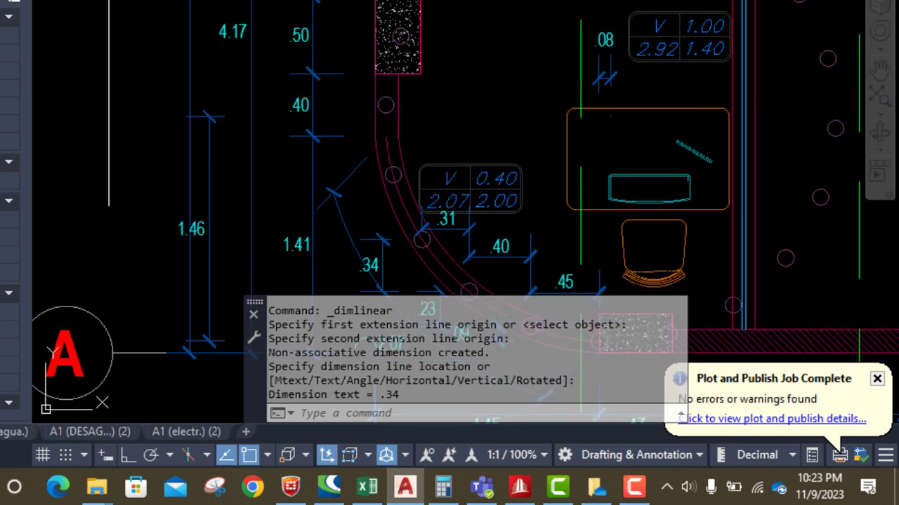
click(366, 2)
scroll(426, 245, up, 4)
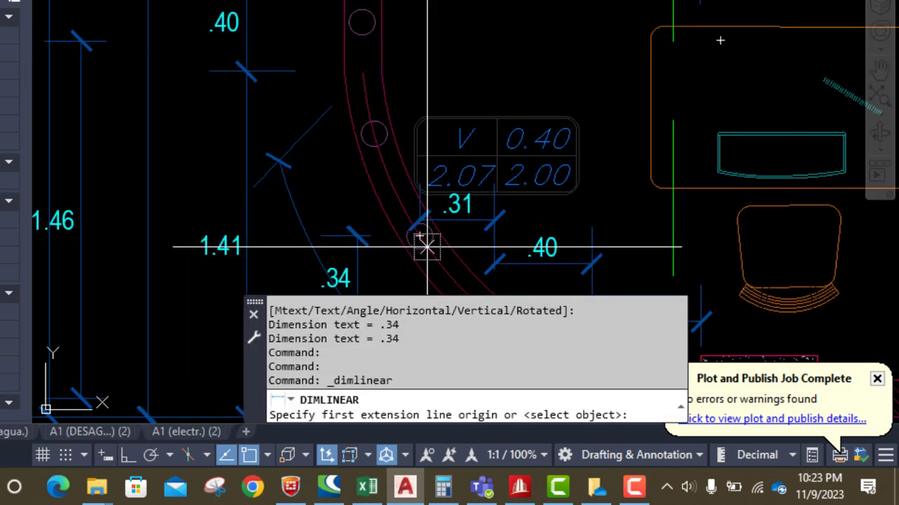
click(414, 234)
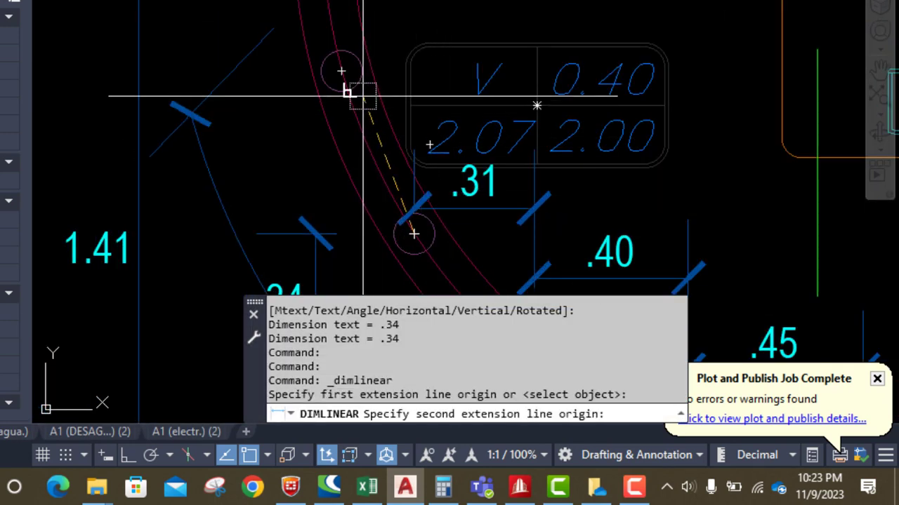
click(341, 71)
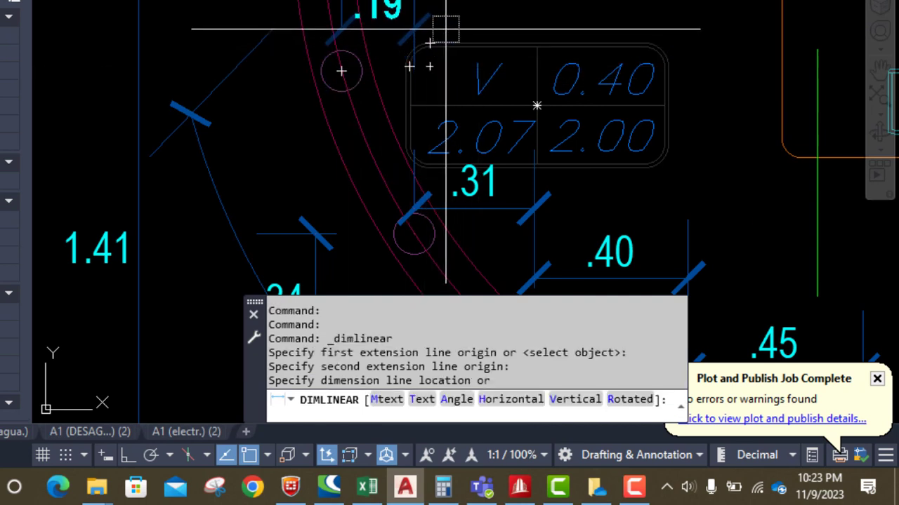
click(429, 41)
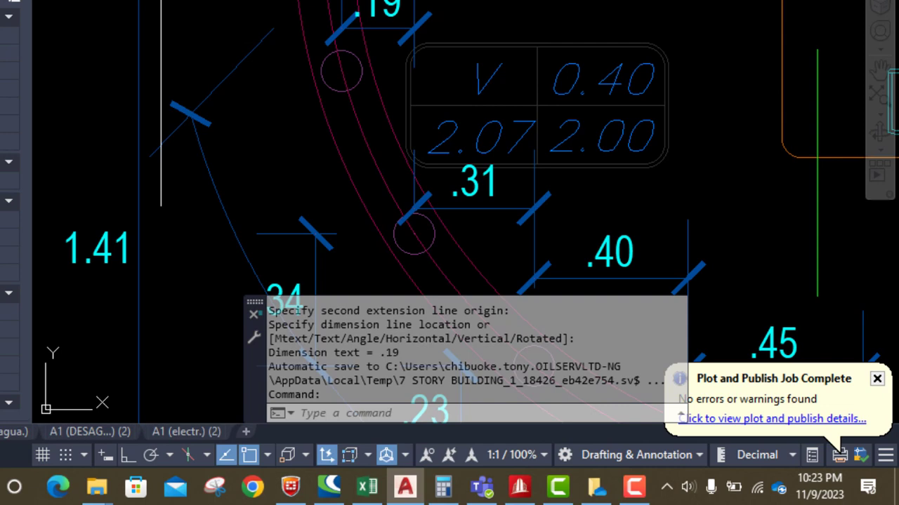
Step: Dimension the vertical distance between the fourth and fifth circles from the column on the curved wall
key(space)
click(413, 234)
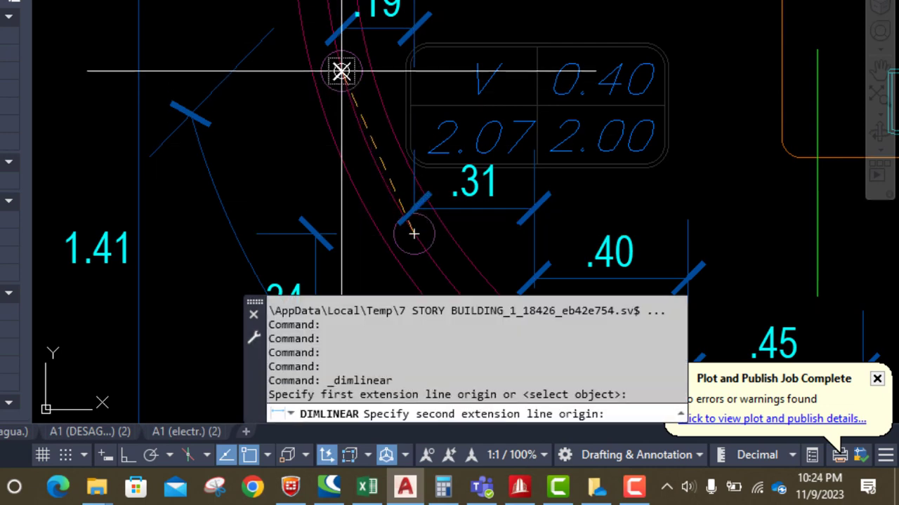
click(341, 71)
click(292, 134)
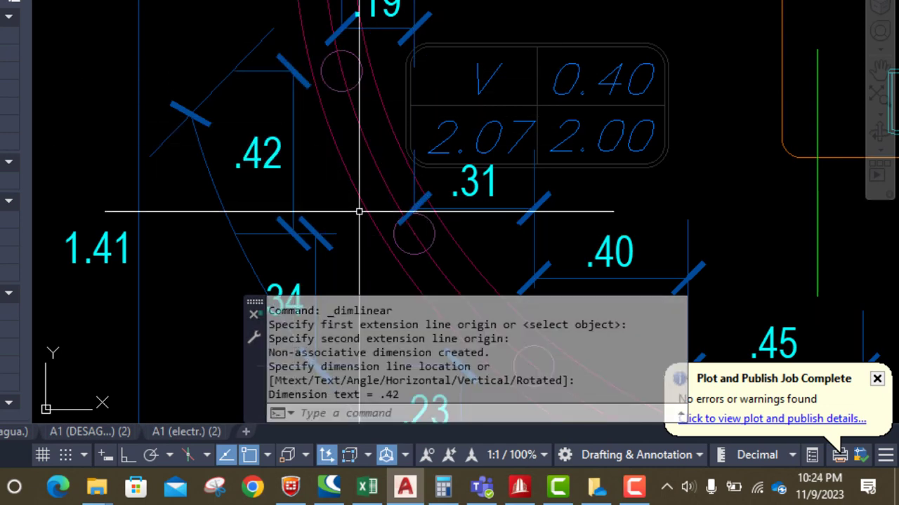
Step: Switch to STAAD.Pro and paste a copy of the newest arc node, offset by X -0.19, Y 0 and Z -0.42 m
click(519, 487)
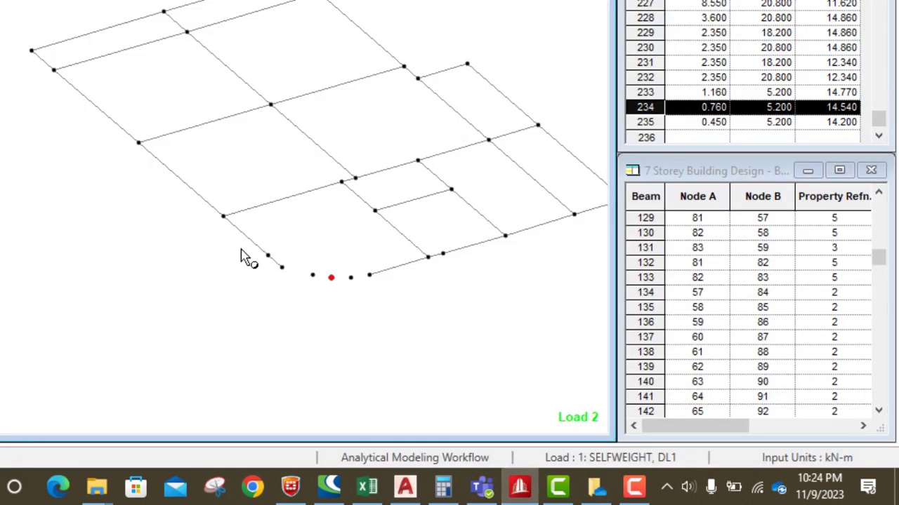
key(Down)
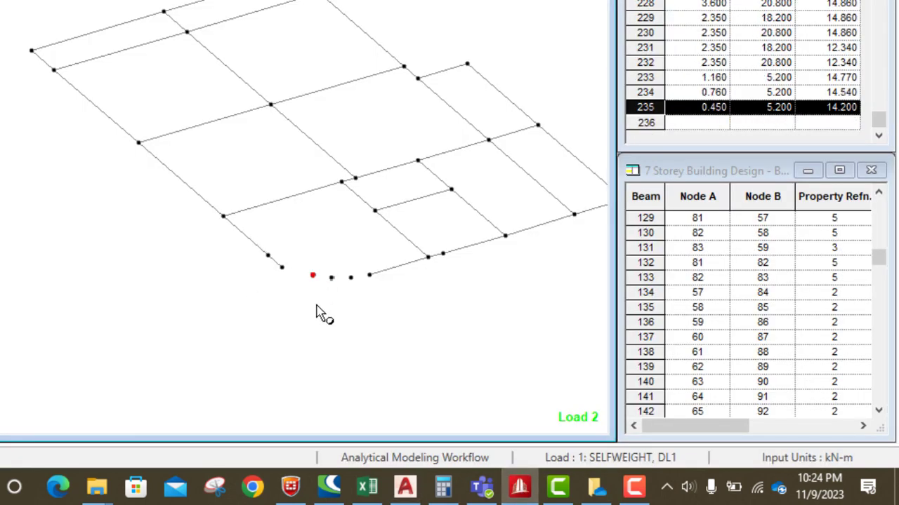
key(ctrl+v)
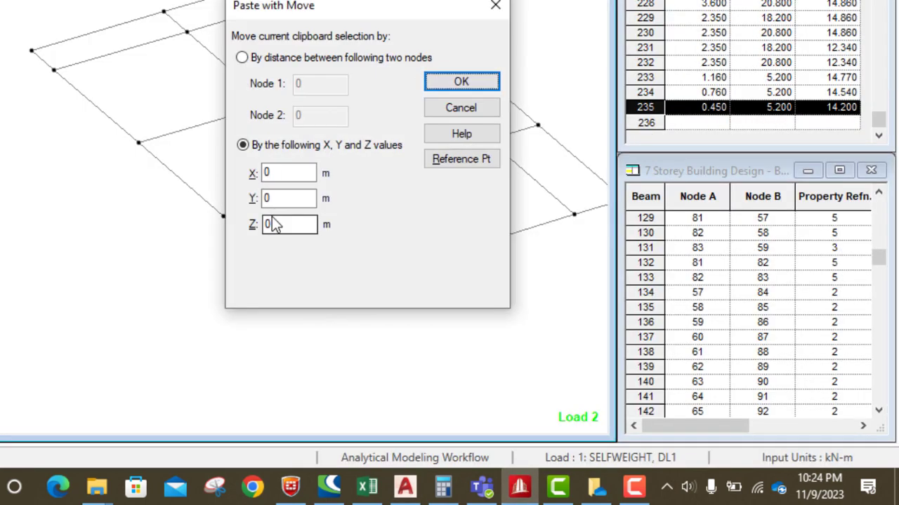
drag(281, 173, 261, 175)
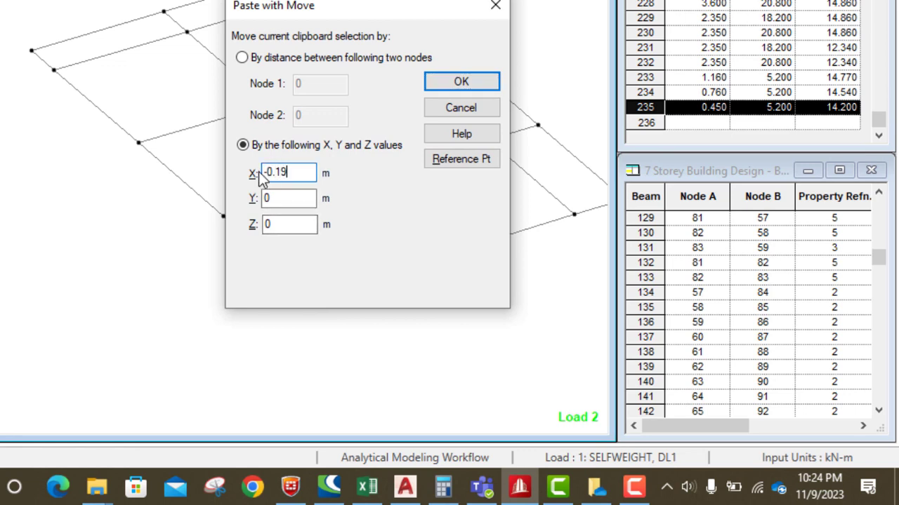
drag(286, 230, 261, 232)
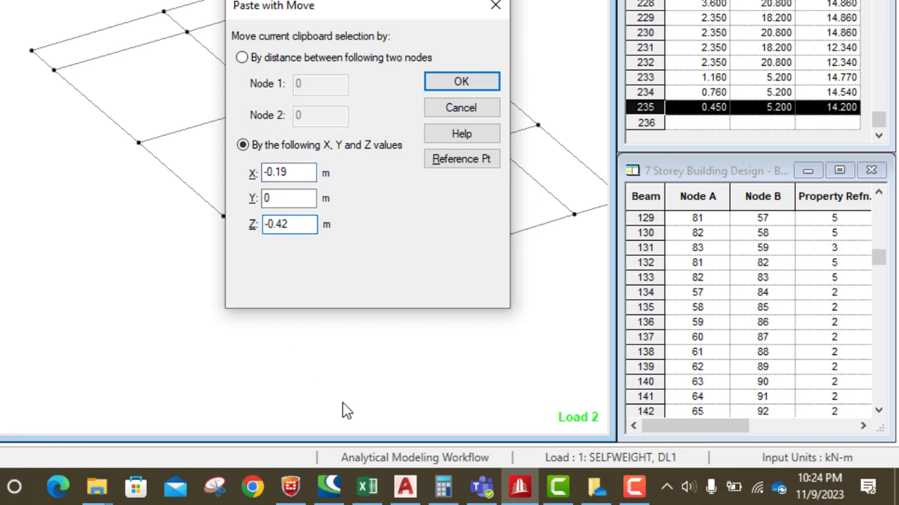
click(405, 491)
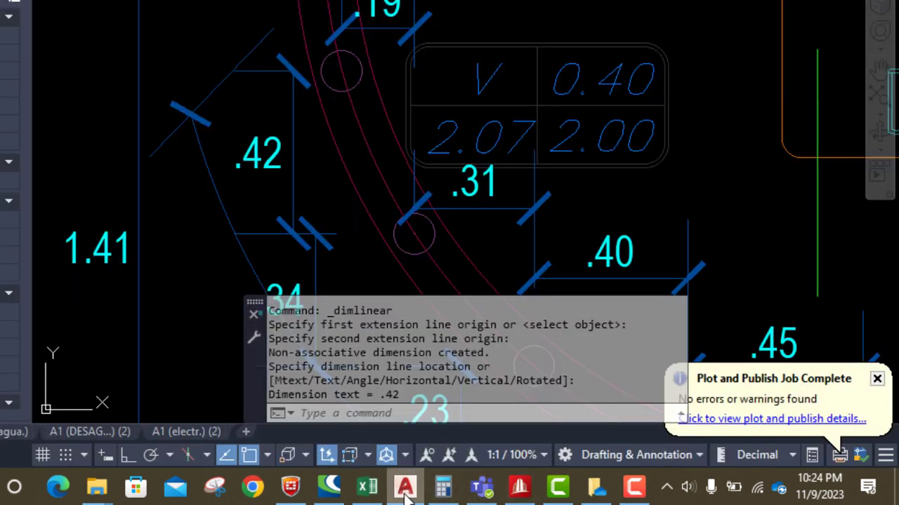
click(405, 492)
click(461, 82)
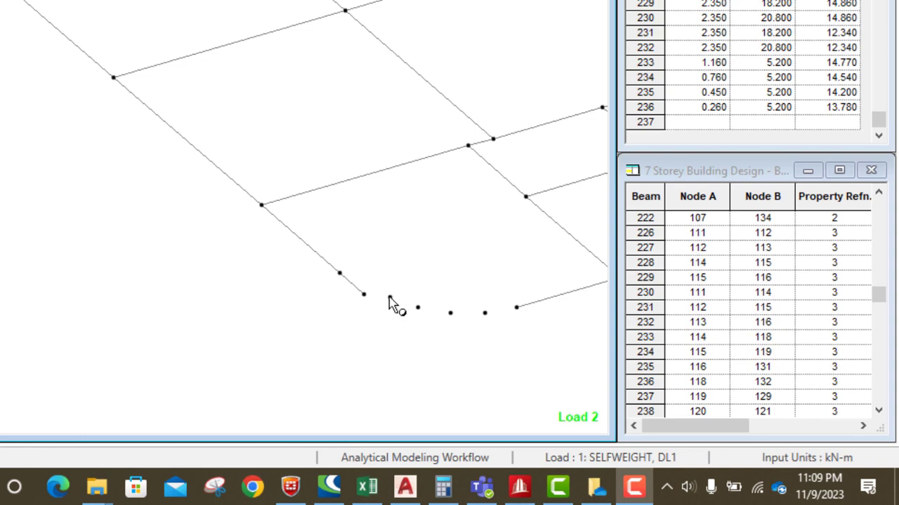
click(391, 301)
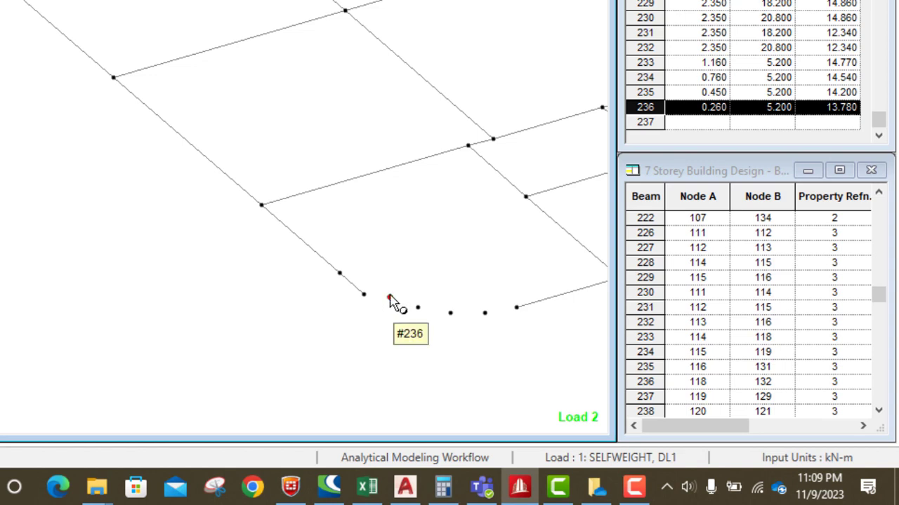
key(ctrl+v)
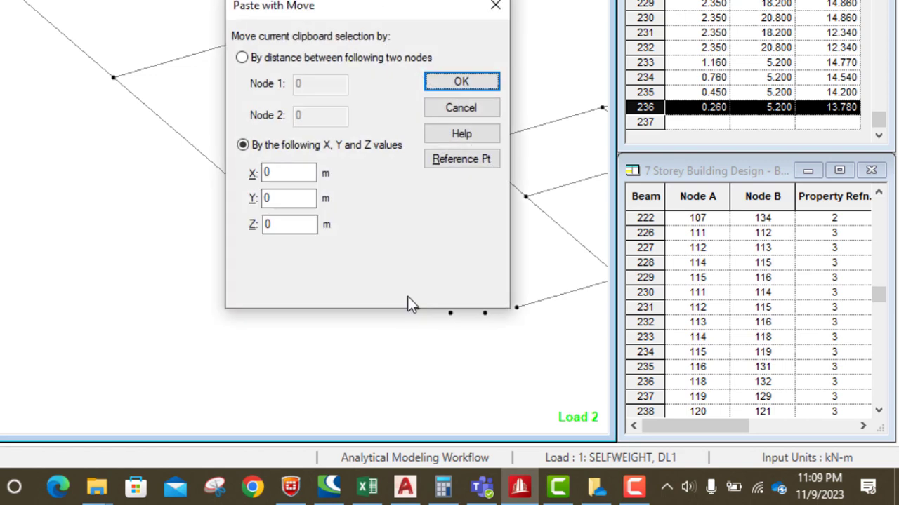
double_click(279, 173)
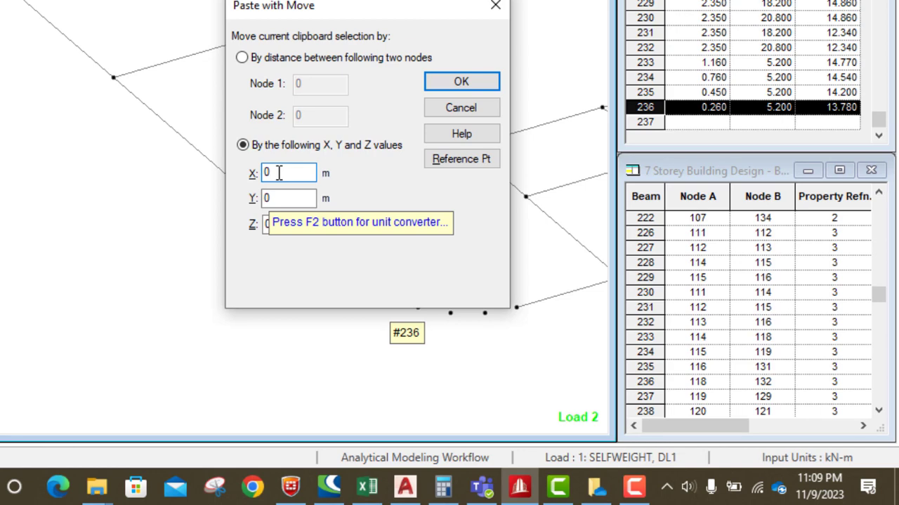
click(481, 85)
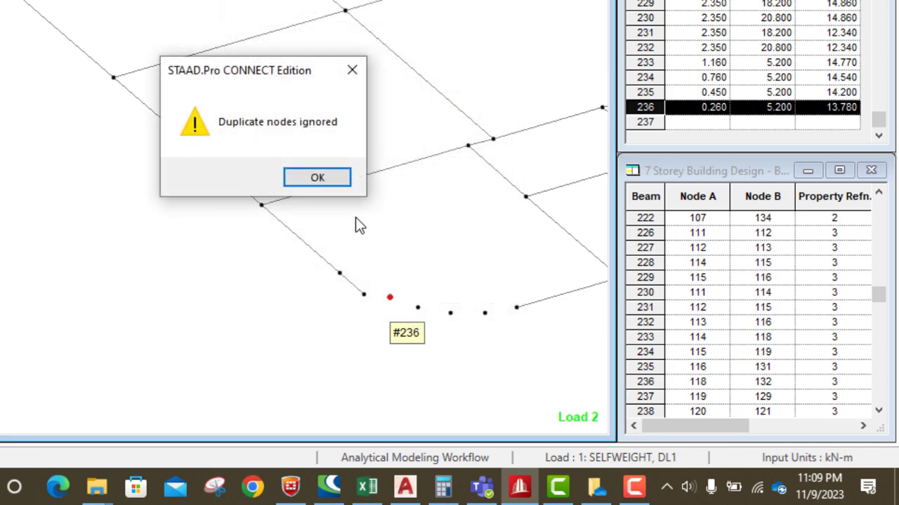
click(344, 180)
Step: Paste a copy of arc node 235, offset by X -0.3, Y 0 and Z -0.3 m
click(417, 307)
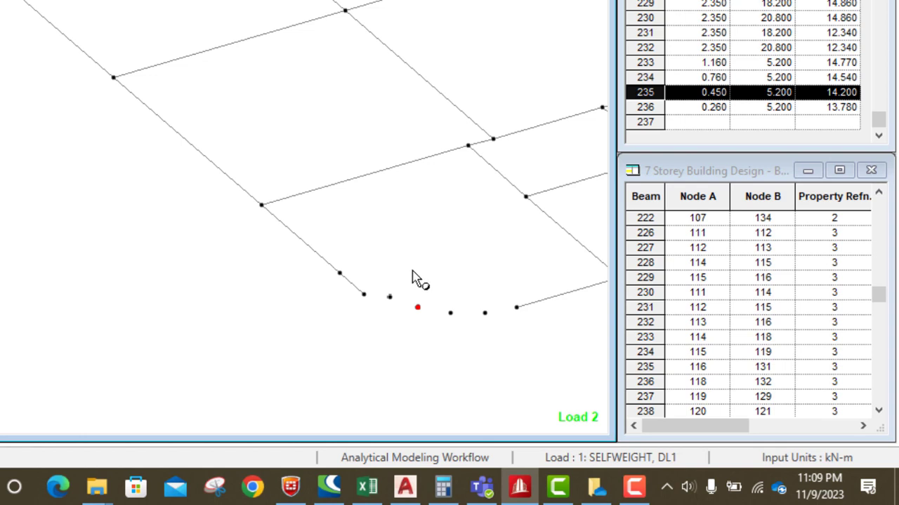
key(ctrl+v)
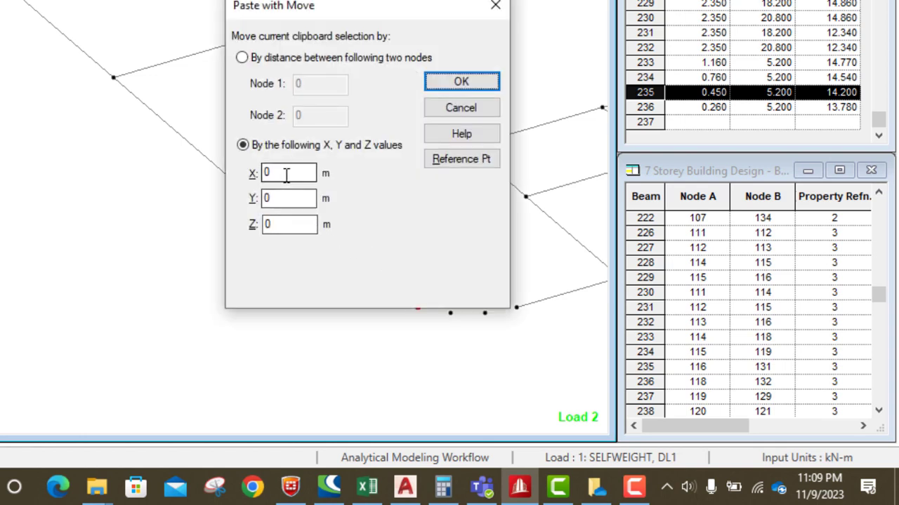
drag(283, 175, 257, 177)
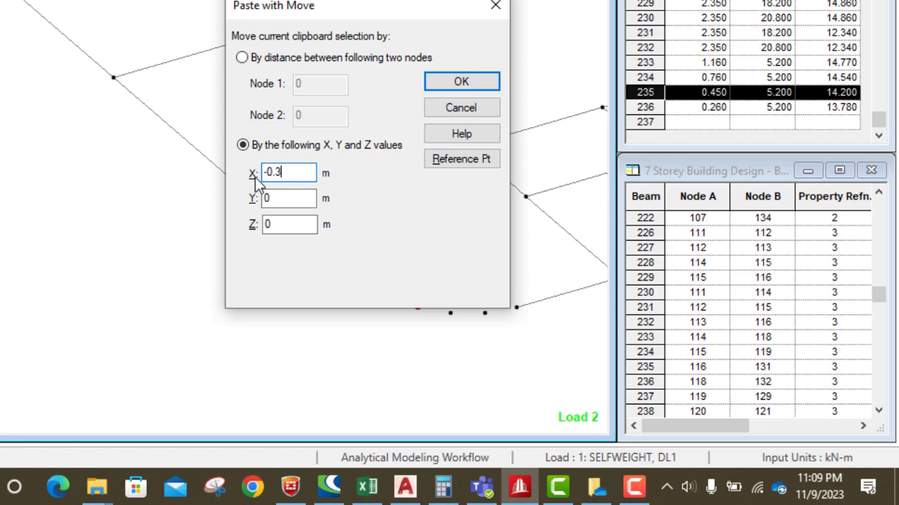
click(276, 225)
drag(275, 225, 266, 232)
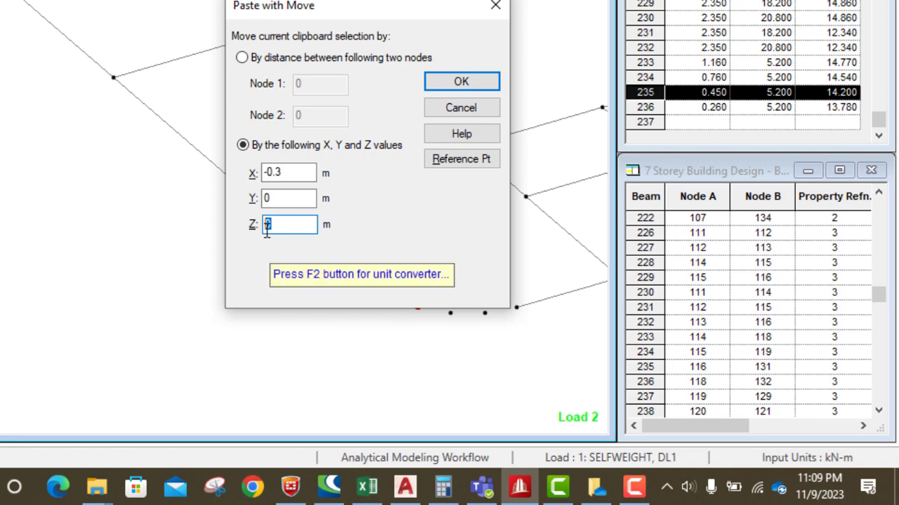
text(-0.3)
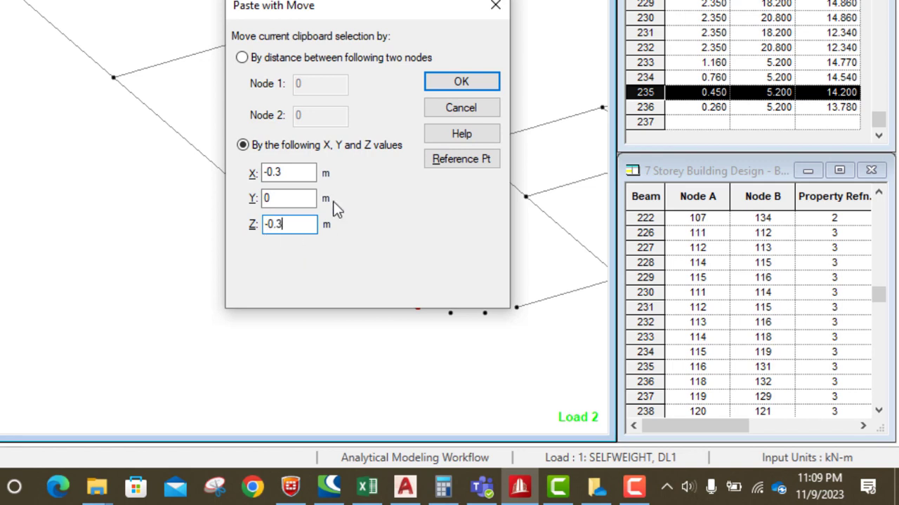
click(462, 81)
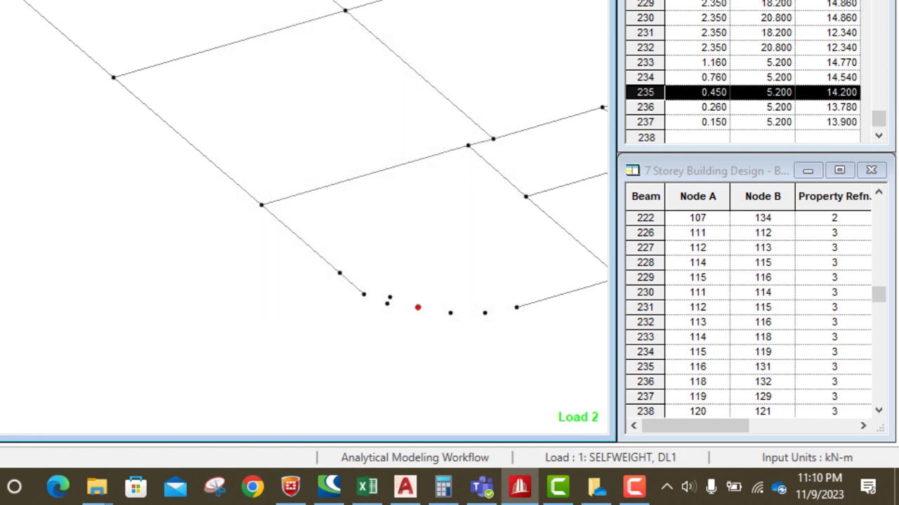
Step: Add beams linking the corner arc nodes in sequence 72, 233, 234, 235, 237 and 80, and leave beam drawing
click(517, 308)
click(484, 313)
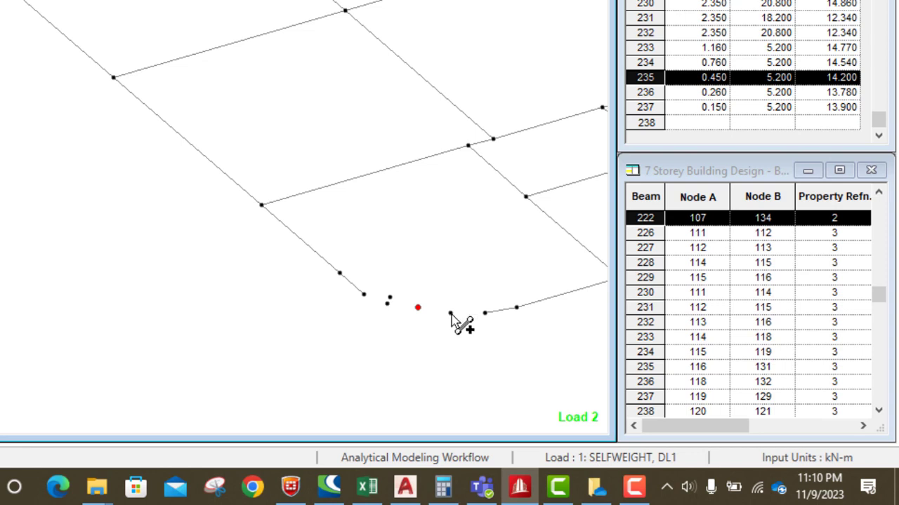
click(450, 313)
click(418, 308)
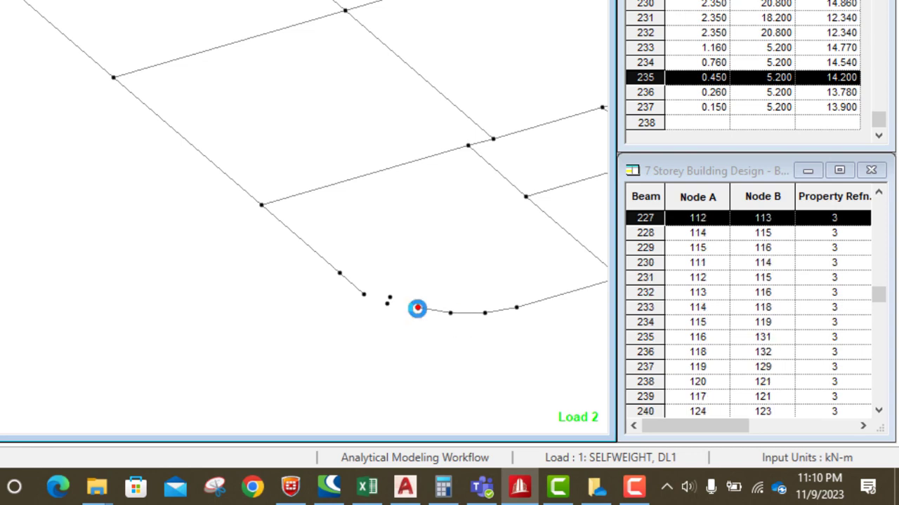
click(389, 299)
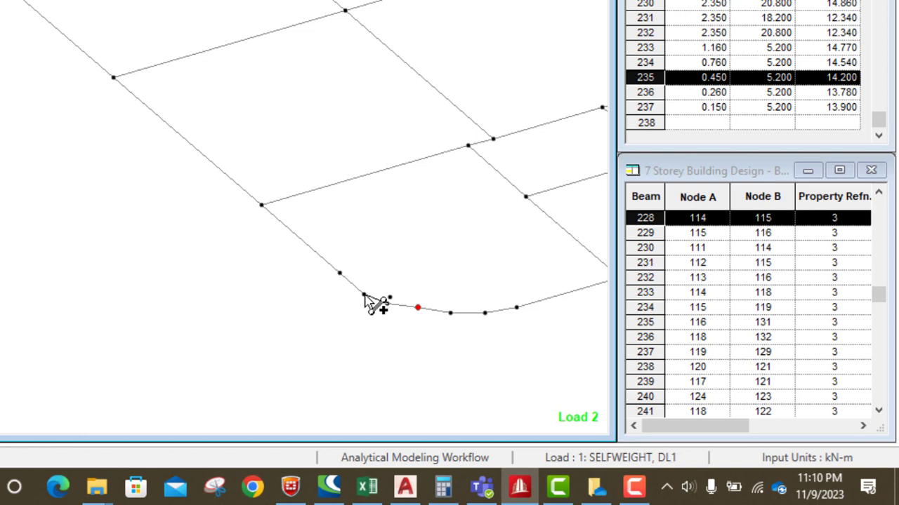
click(364, 295)
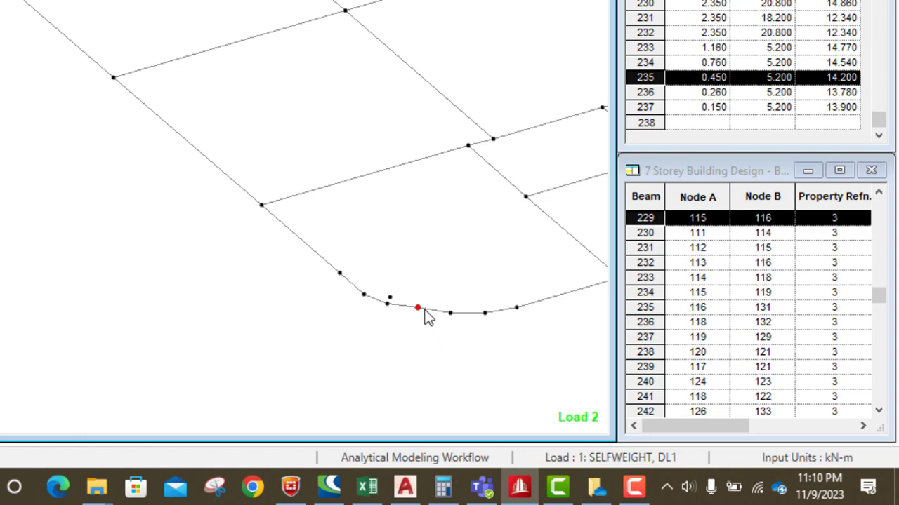
click(423, 309)
click(407, 326)
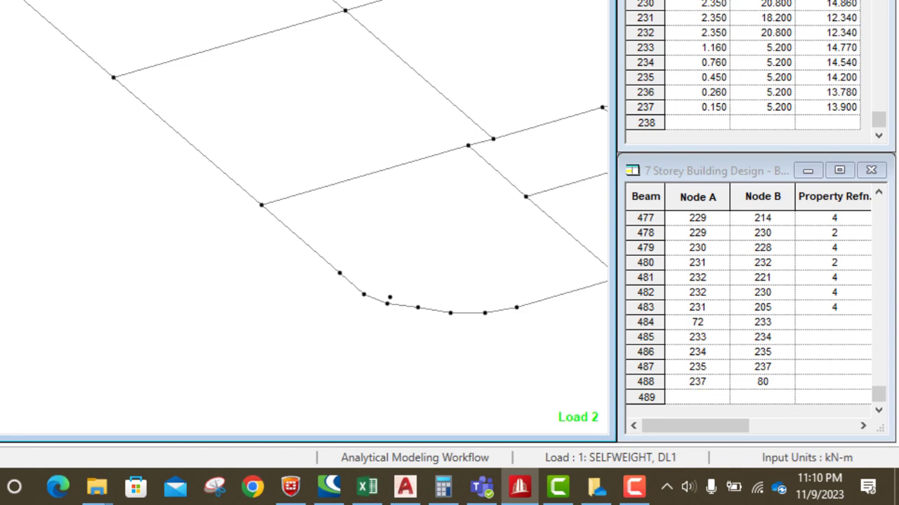
Step: Paste another copy of arc node 235, offset by X -0.1, Y 0 and Z 0.05 m
click(419, 308)
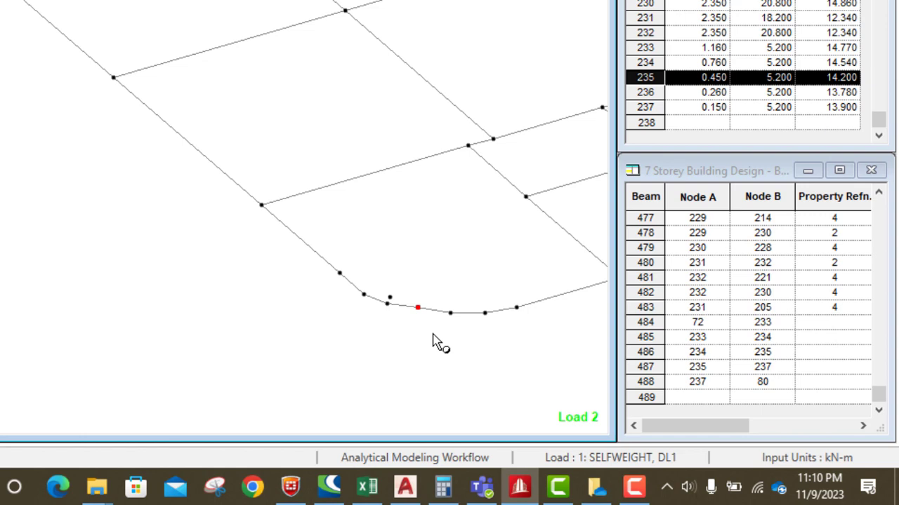
key(ctrl+v)
click(272, 173)
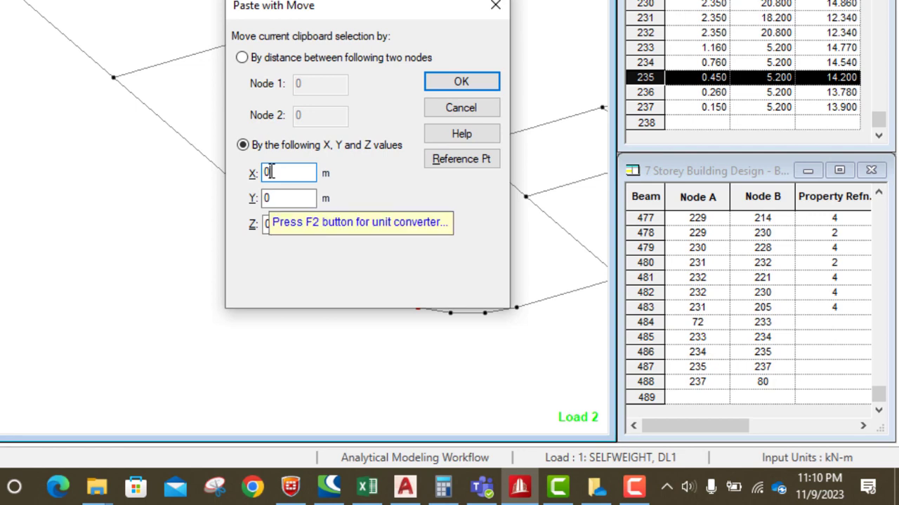
double_click(268, 173)
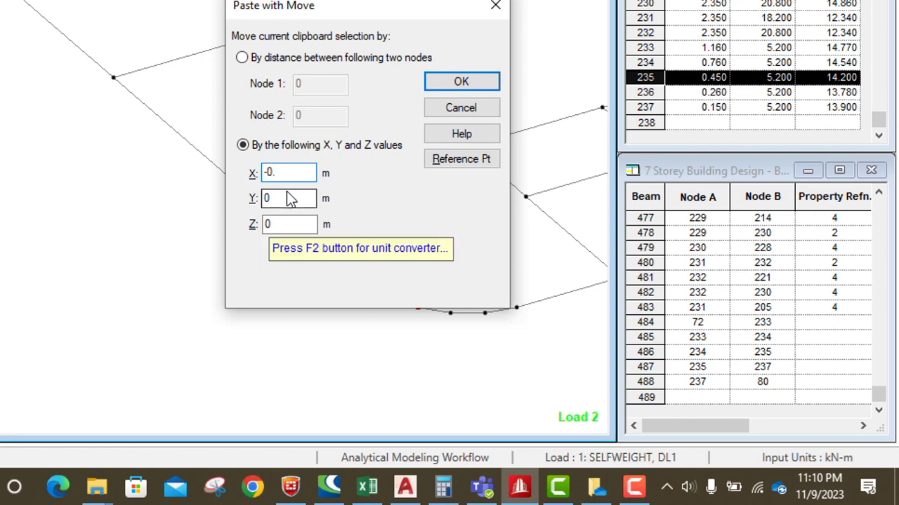
click(279, 224)
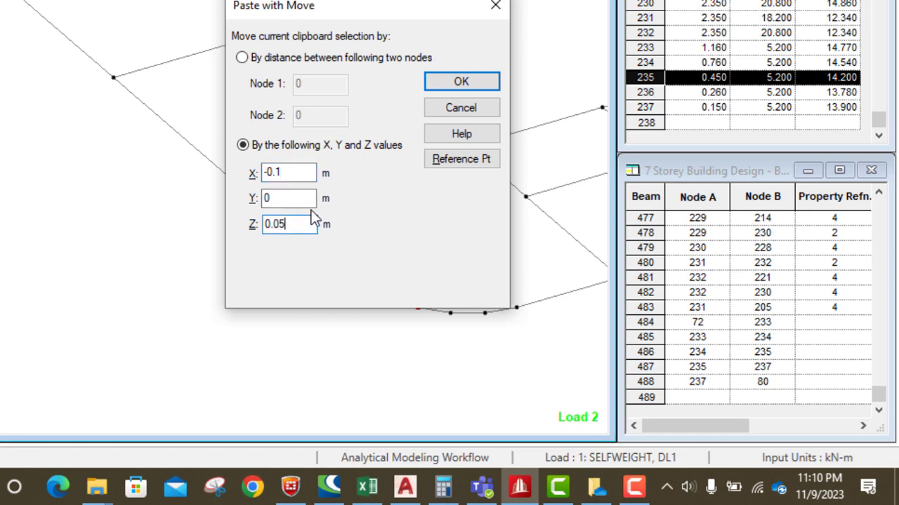
click(462, 83)
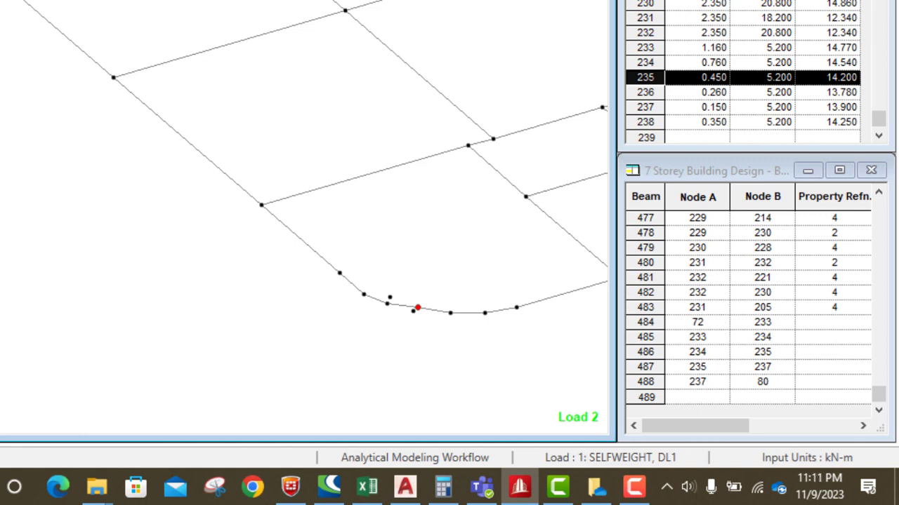
Step: Add two beams connecting node 234 to node 238 and node 238 to node 237
click(450, 313)
click(413, 311)
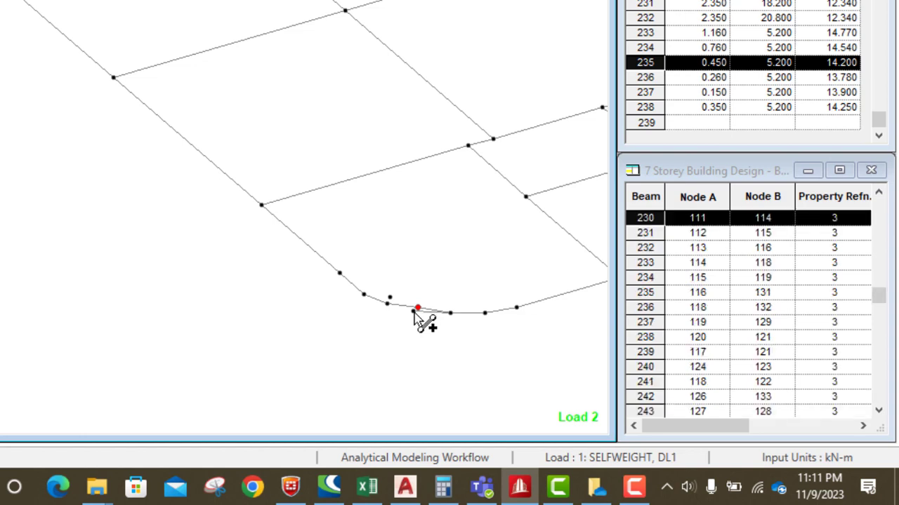
click(387, 304)
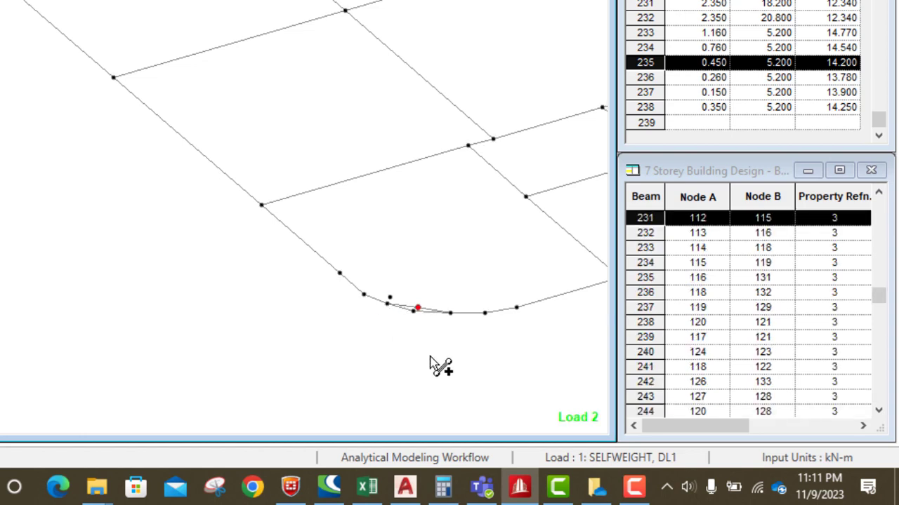
Step: Delete the two superseded beams meeting at node 235, together with the orphaned node
click(431, 309)
middle_drag(431, 308, 428, 346)
click(429, 351)
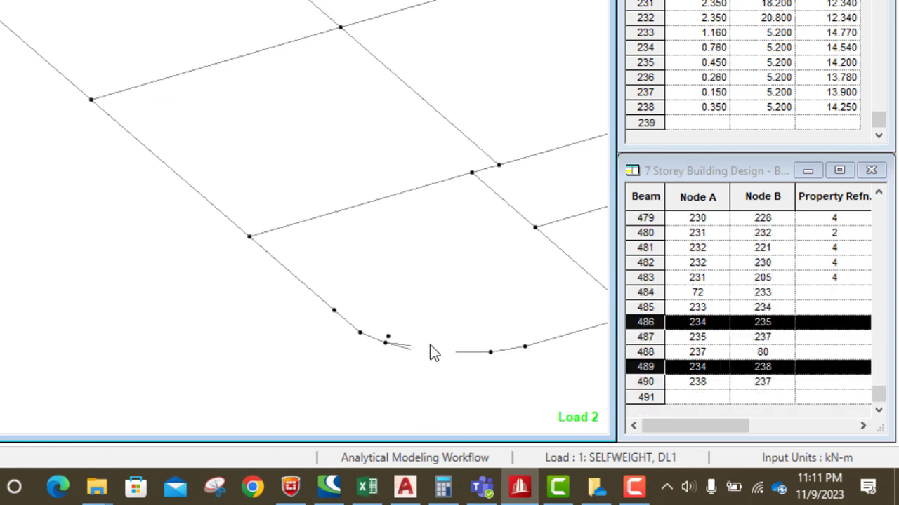
click(430, 349)
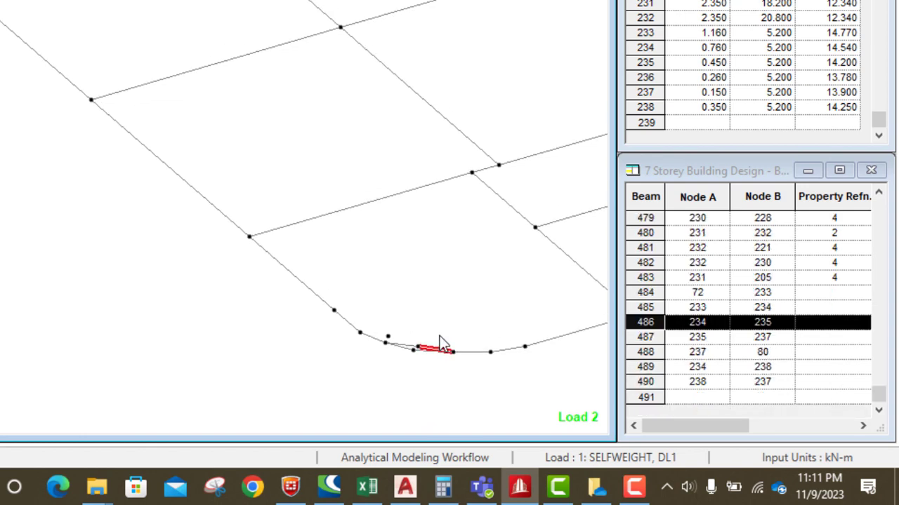
key(Delete)
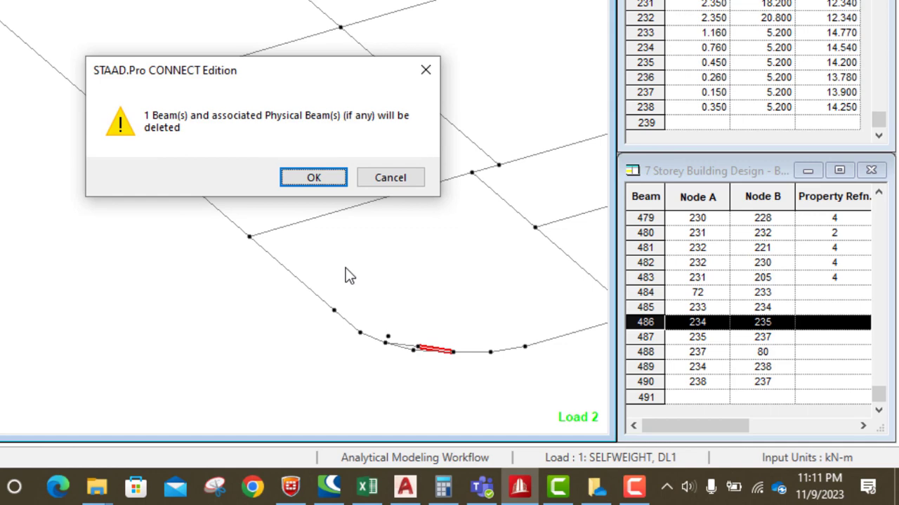
click(314, 177)
click(407, 346)
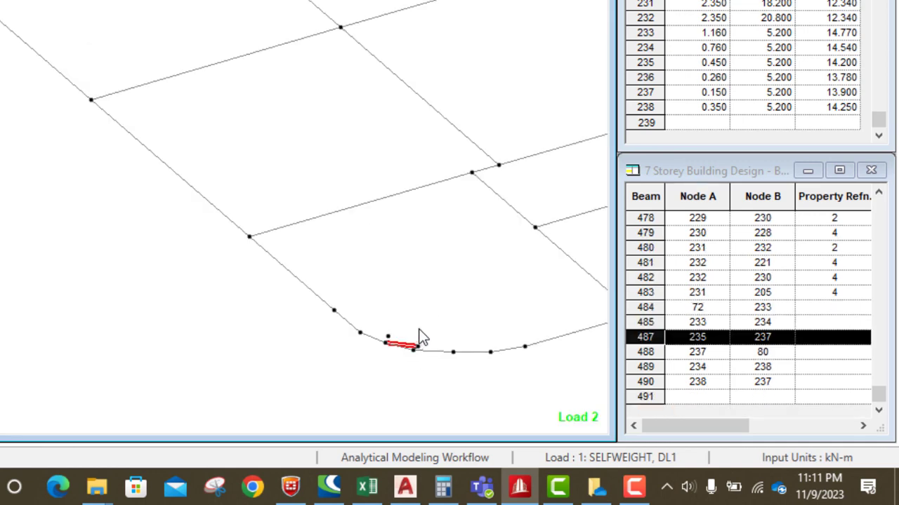
key(Delete)
click(318, 182)
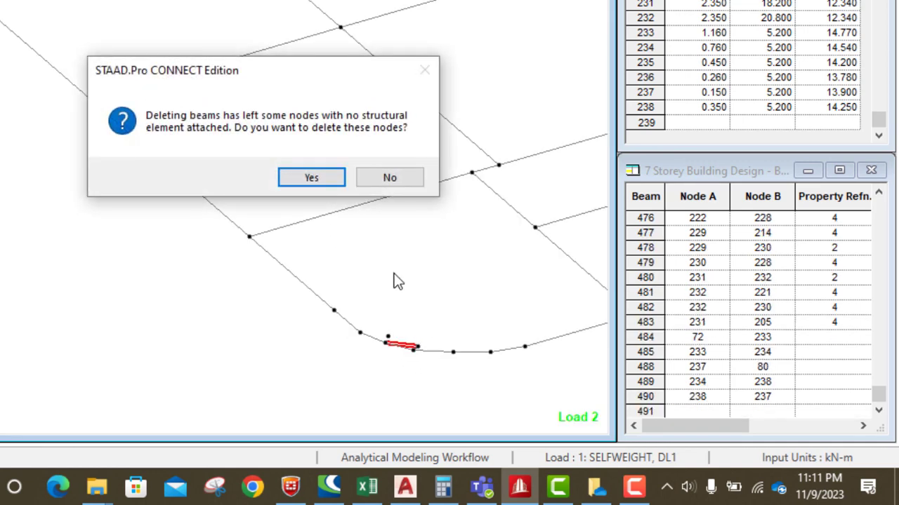
click(327, 176)
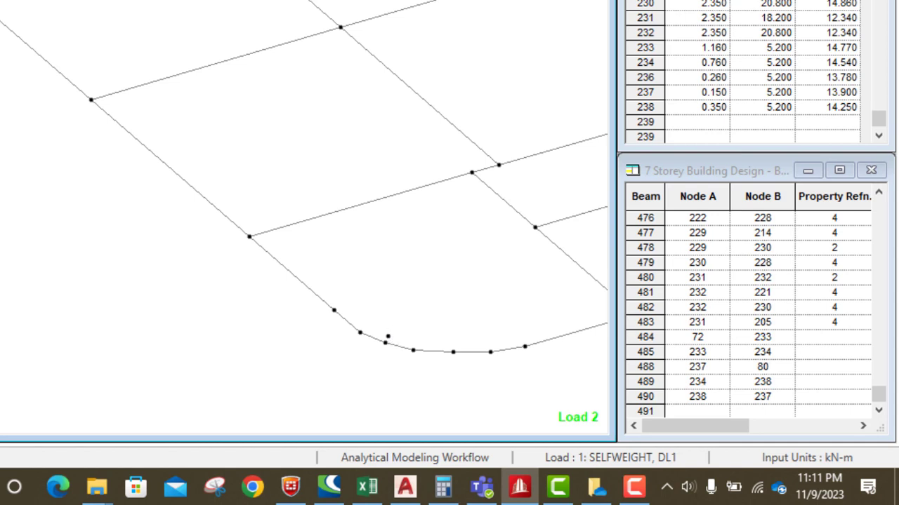
Step: Delete the stray unconnected node 236 just inside the curved corner
click(388, 338)
key(Delete)
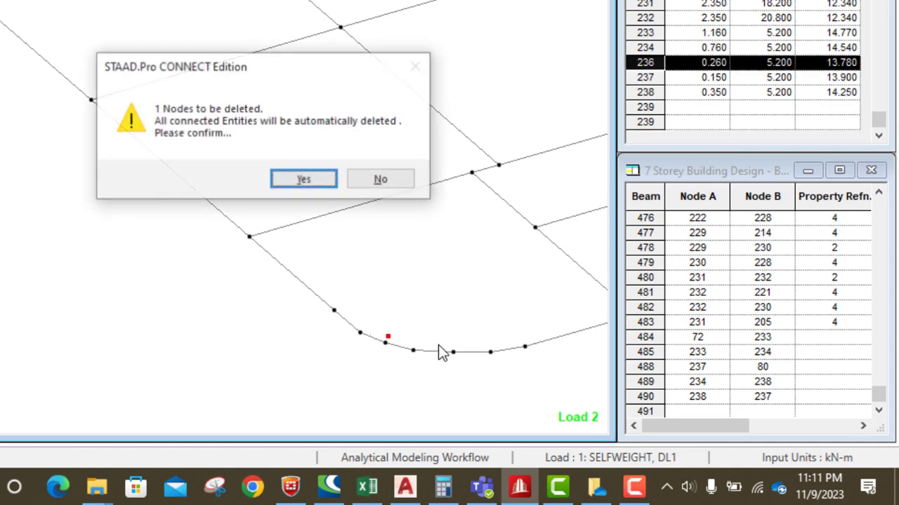
click(306, 184)
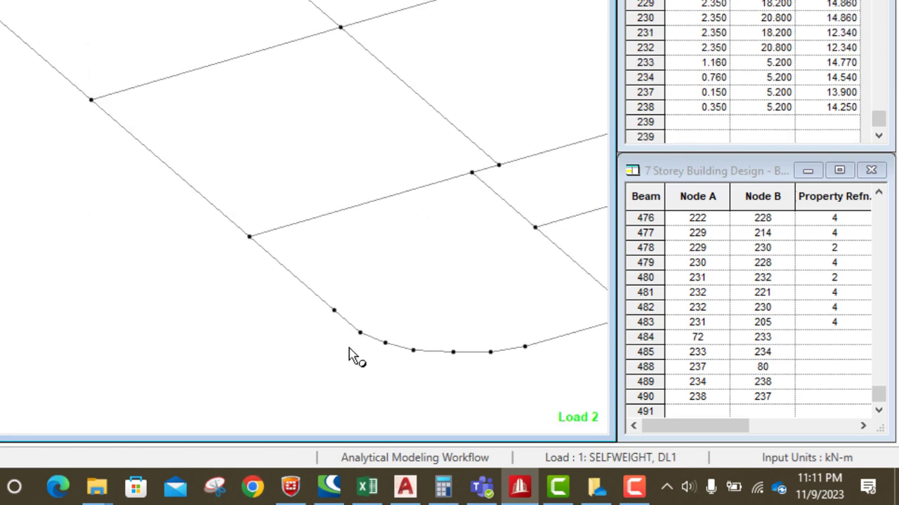
scroll(318, 320, down, 2)
middle_drag(407, 314, 286, 313)
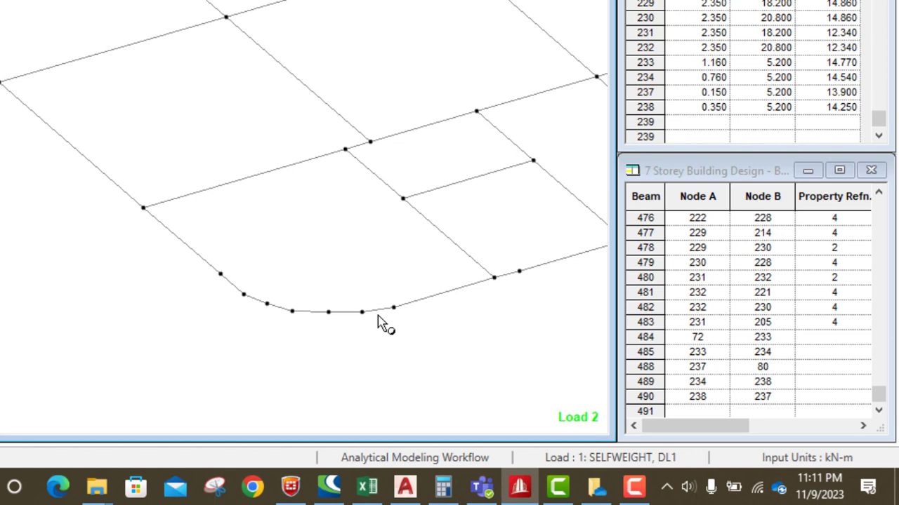
scroll(121, 340, down, 3)
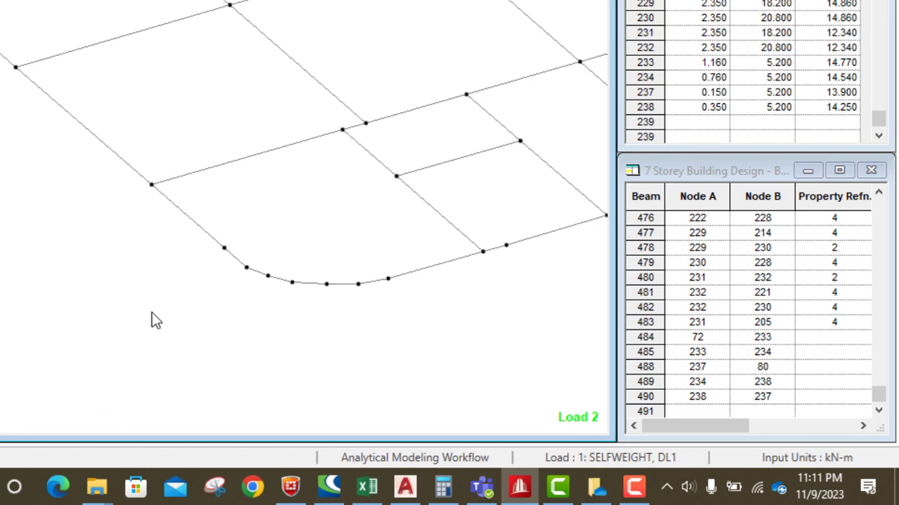
scroll(151, 312, down, 3)
middle_drag(371, 236, 213, 312)
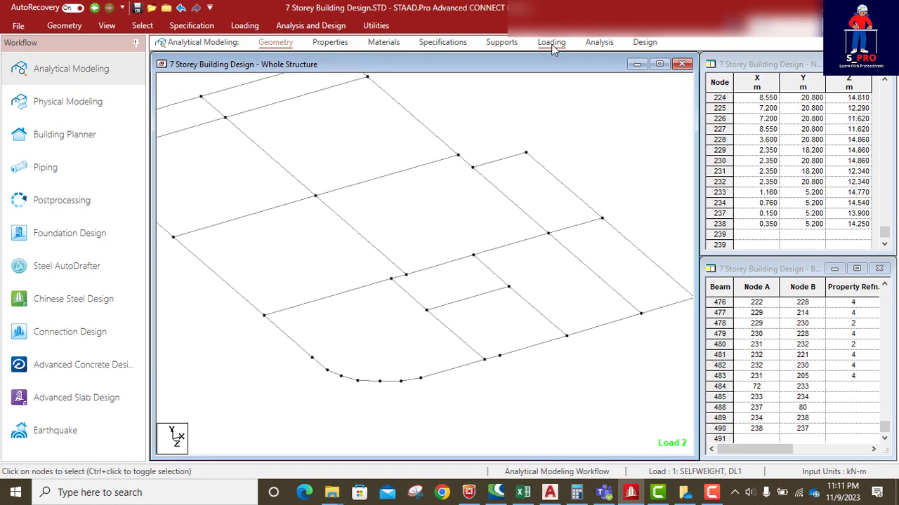
Step: Examine the first -3.75 floor load of SLAB DEAD LOAD, DL2 around the segmented corner of the isolated floor
click(551, 42)
click(683, 97)
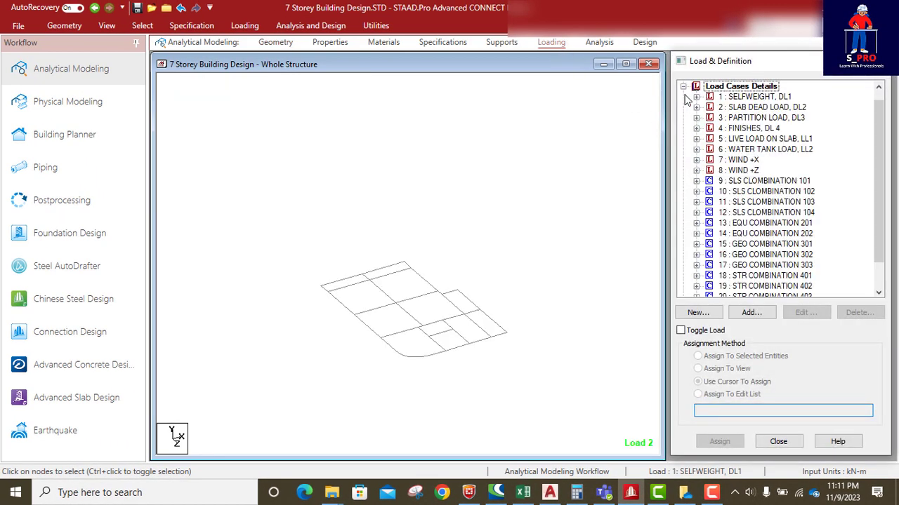
click(695, 107)
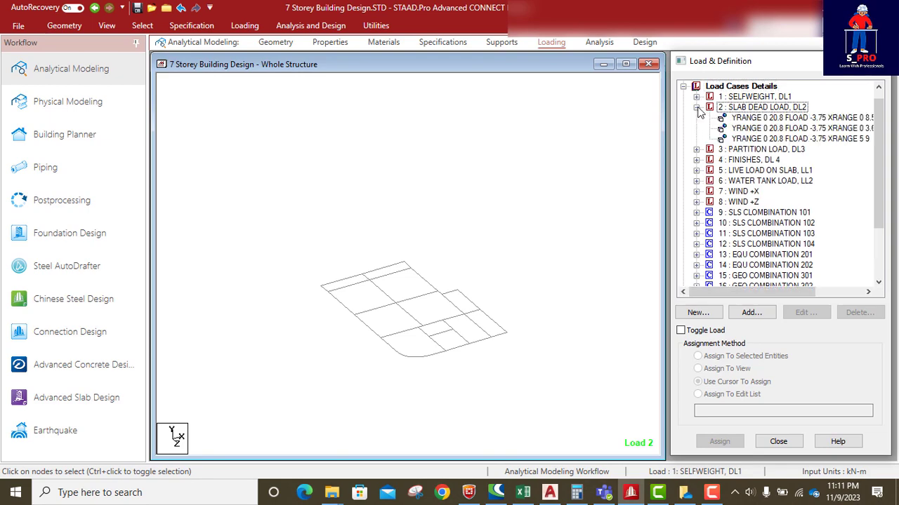
click(745, 118)
scroll(382, 337, up, 8)
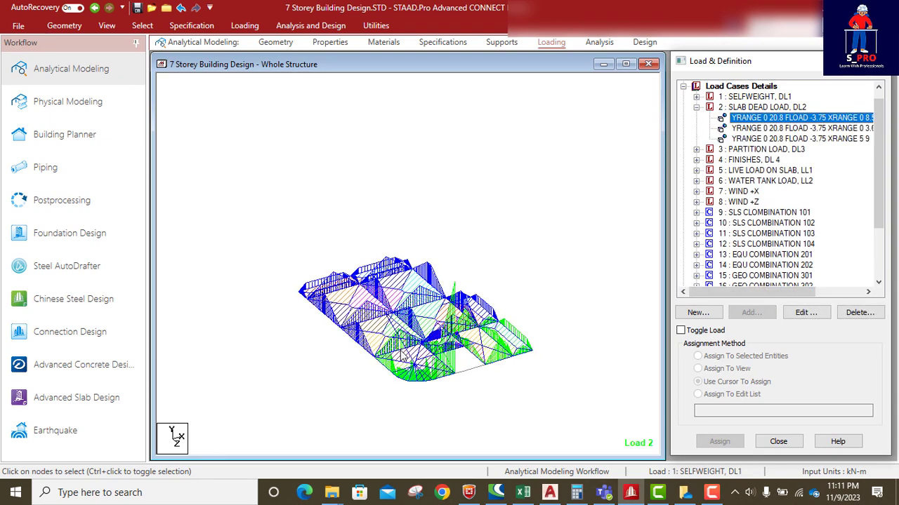
middle_drag(429, 419, 481, 301)
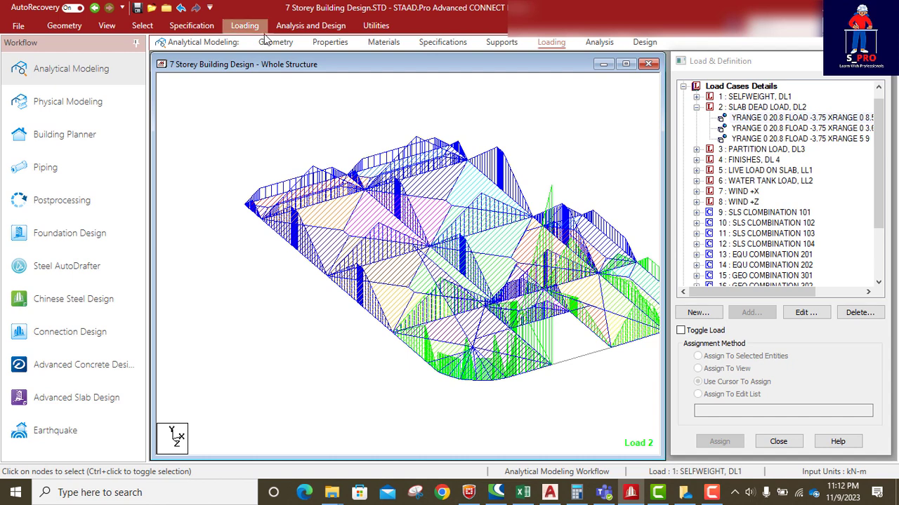
click(64, 26)
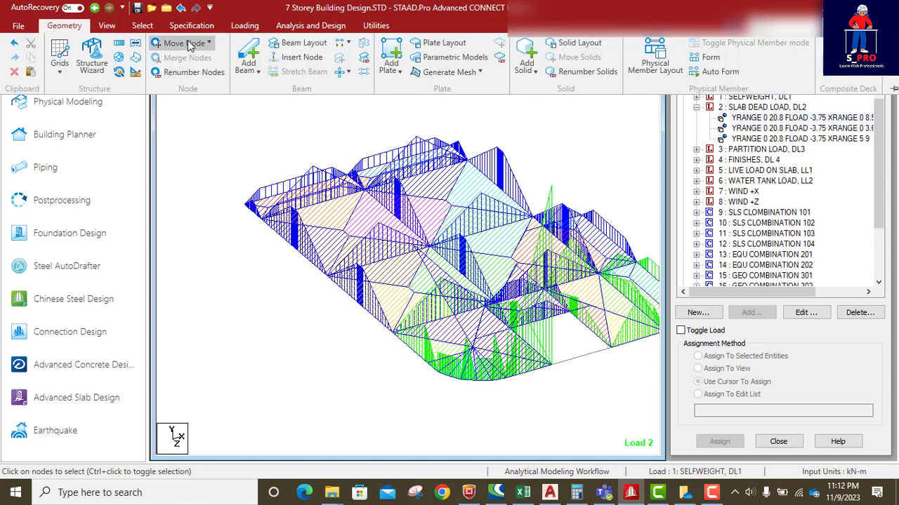
click(250, 70)
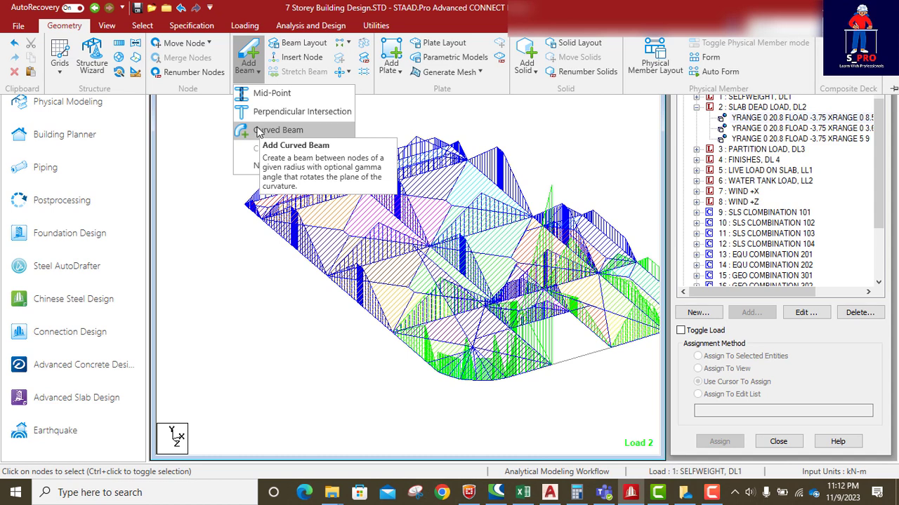
click(481, 390)
Step: Bring back the whole structure in the geometry layout and delete the curved corner beam on the lowest floor, beam 65
click(275, 42)
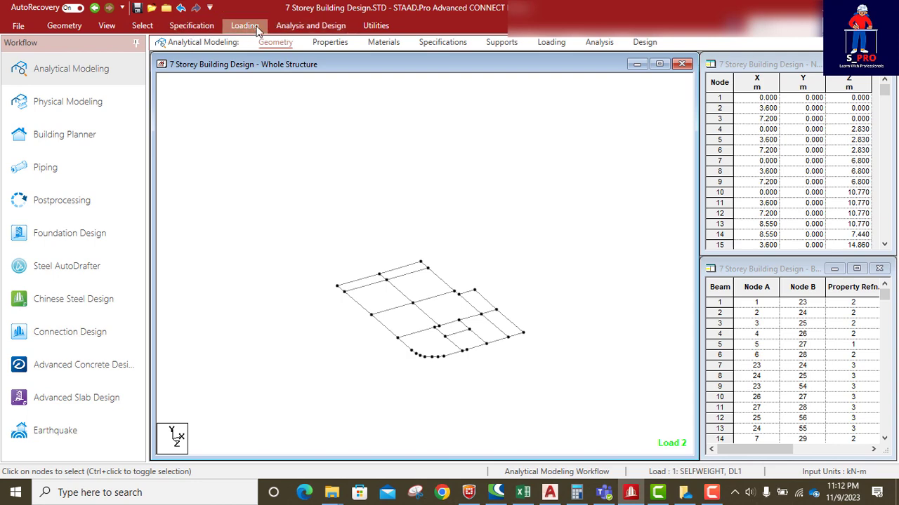
click(107, 25)
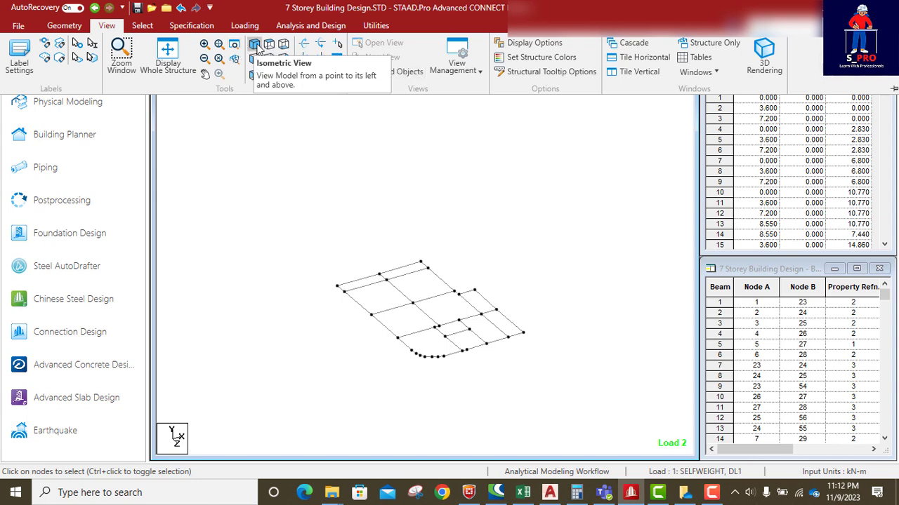
click(168, 60)
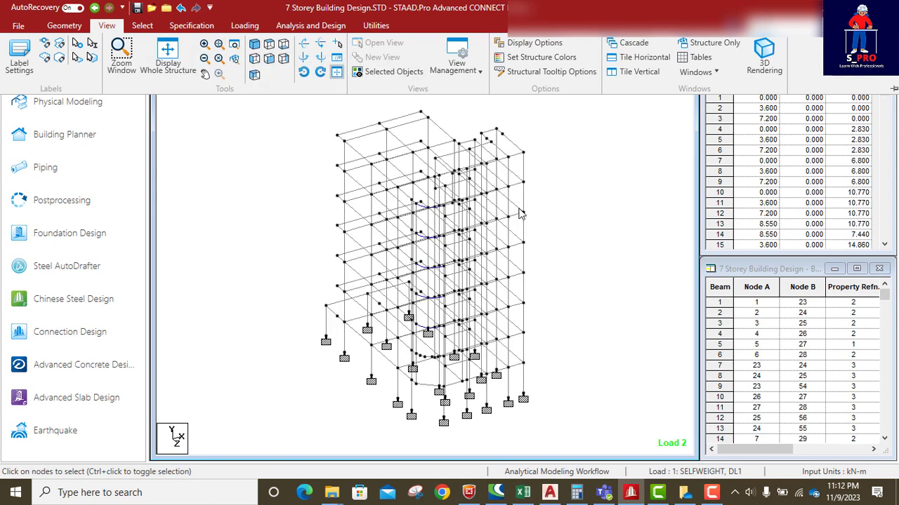
click(426, 390)
click(430, 385)
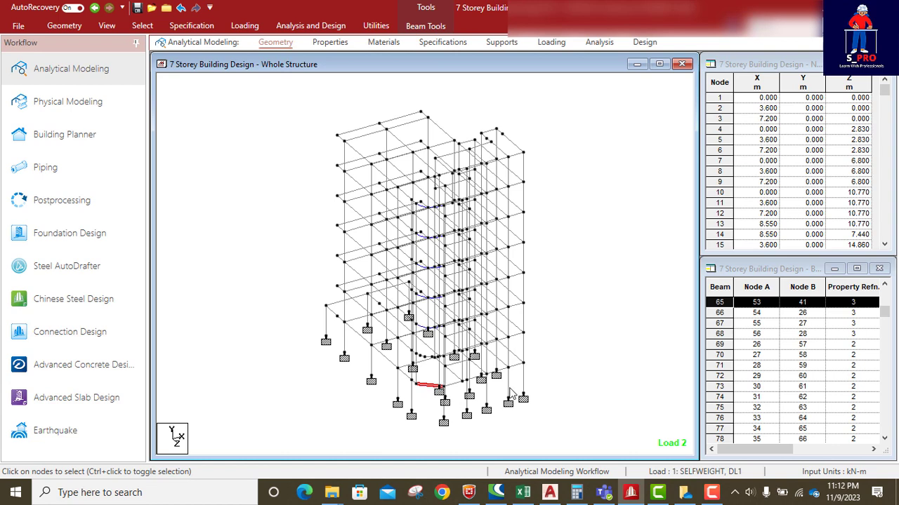
key(Delete)
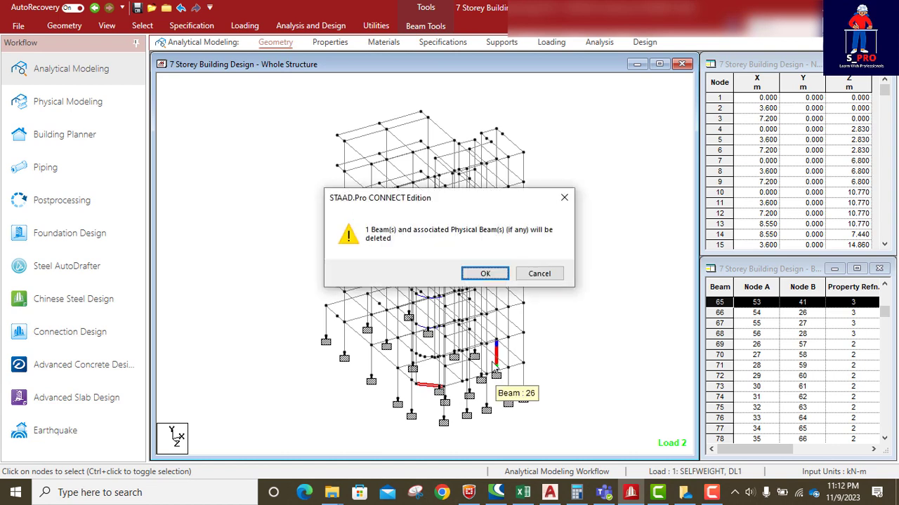
click(474, 279)
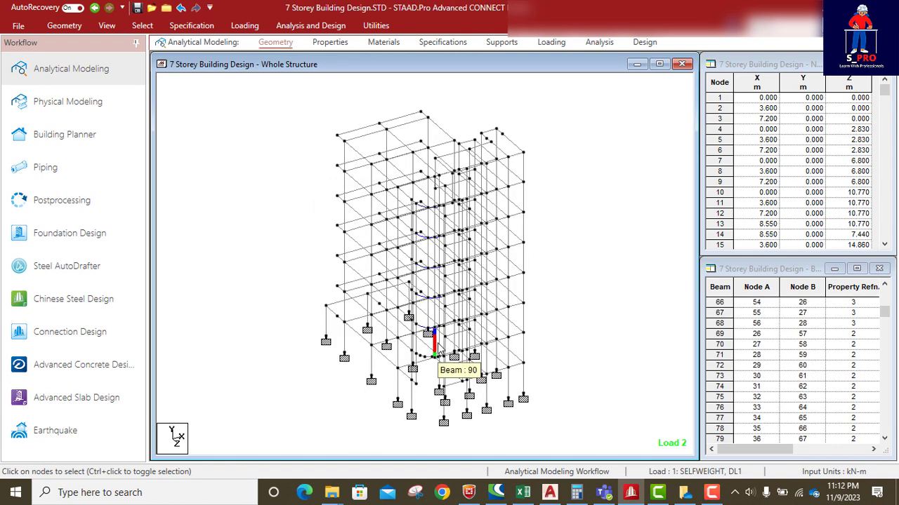
Step: Delete the curved corner beams on the first two floors above the segmented arc, beams 193 and 258
scroll(419, 343, up, 6)
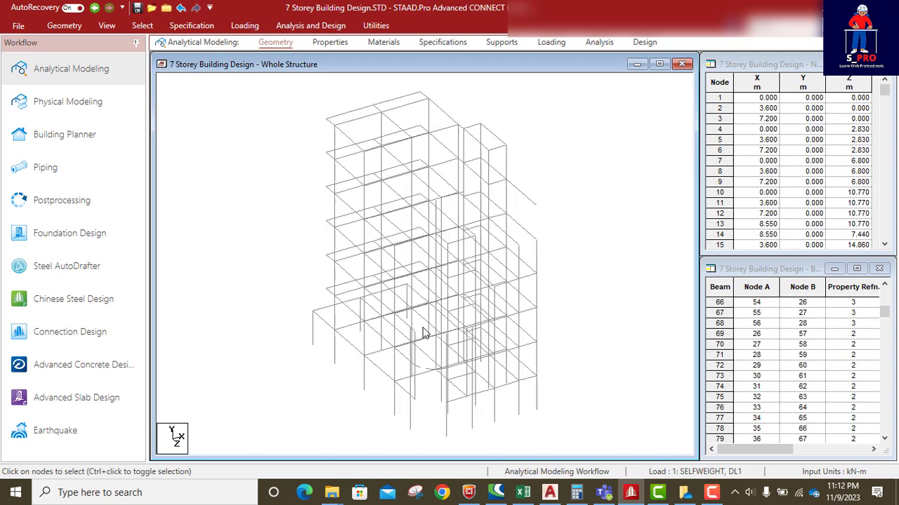
scroll(424, 365, up, 2)
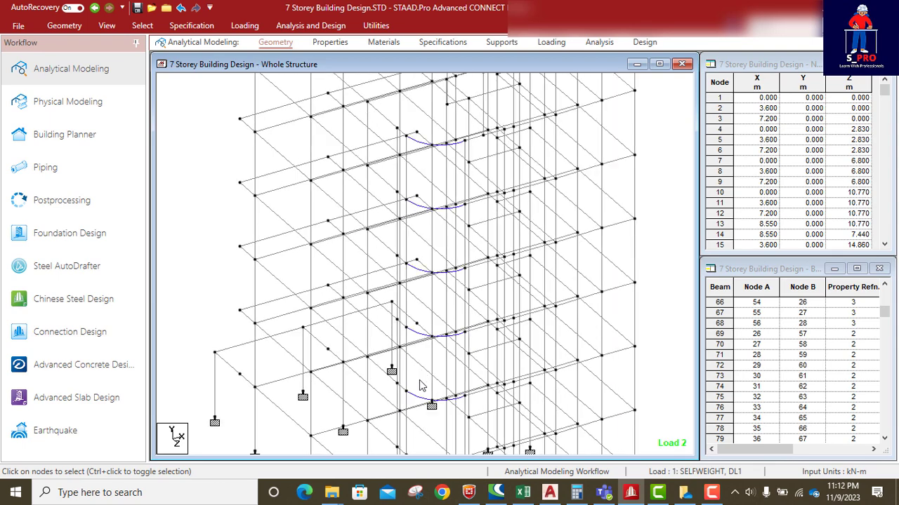
click(421, 391)
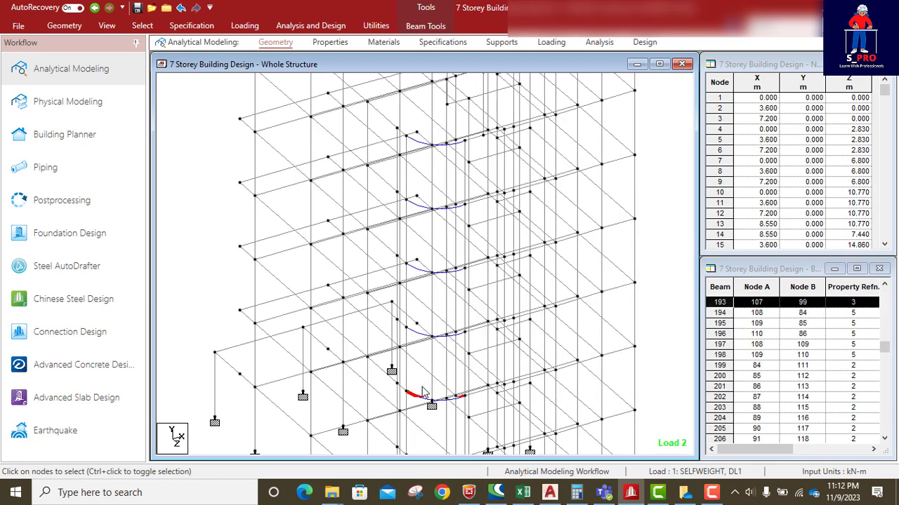
key(Delete)
click(488, 274)
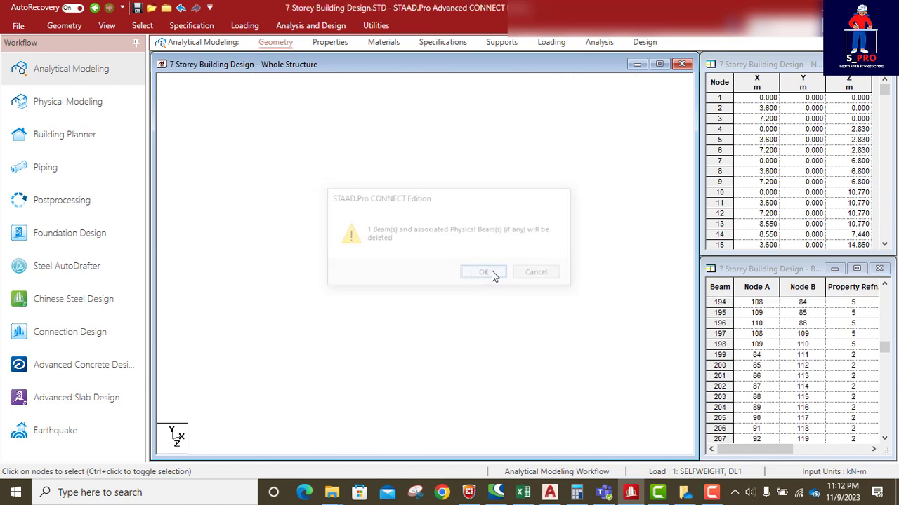
click(422, 336)
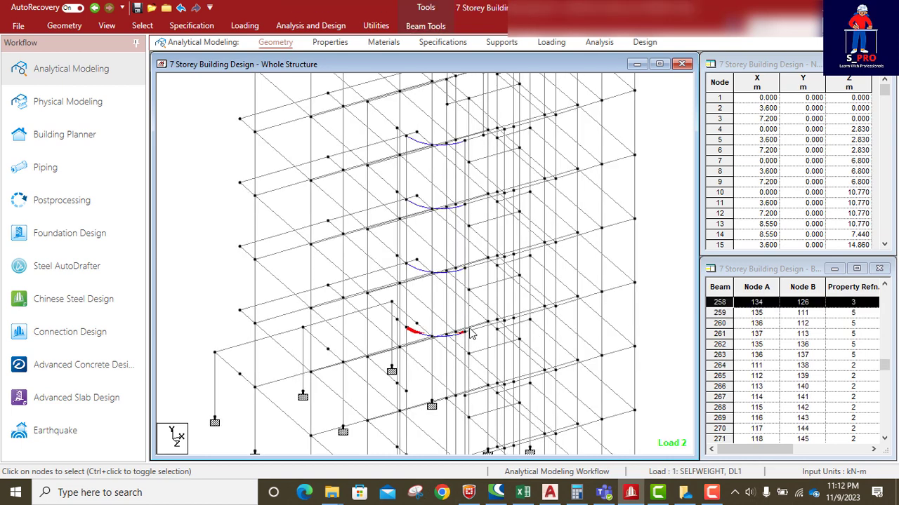
key(Delete)
click(485, 273)
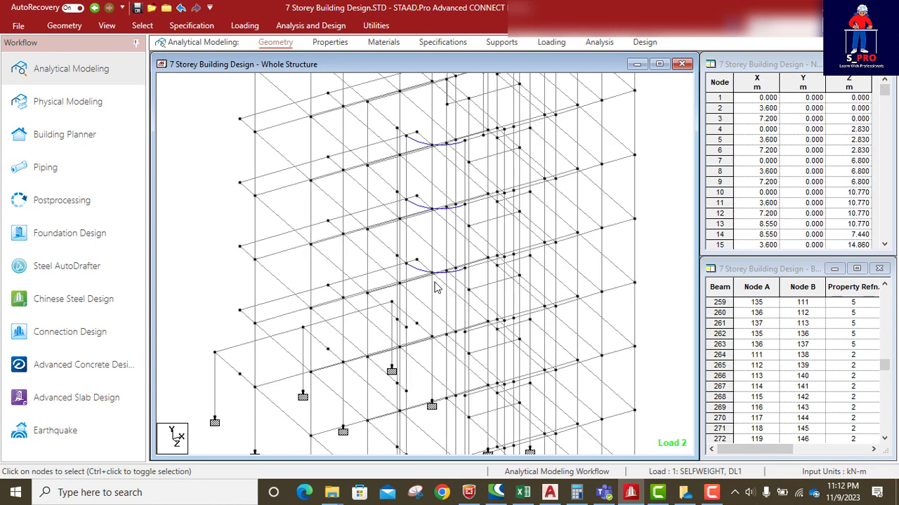
Step: Delete the three remaining curved corner beams on the upper floors, beams 323, 388 and 453
click(436, 275)
key(Delete)
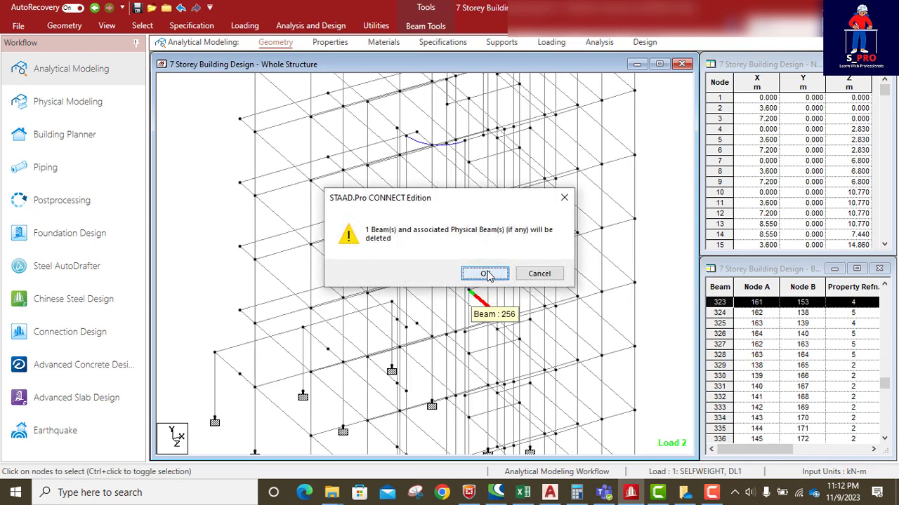
click(517, 273)
click(419, 210)
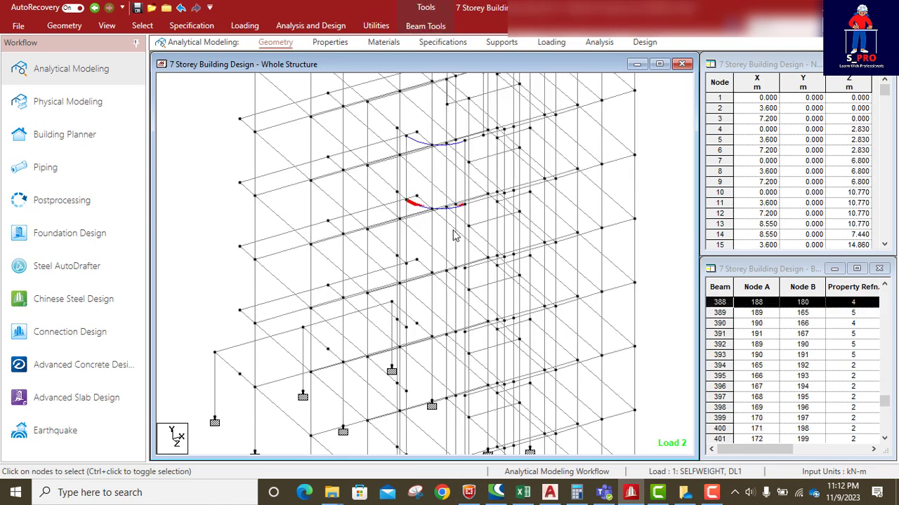
key(Delete)
click(477, 273)
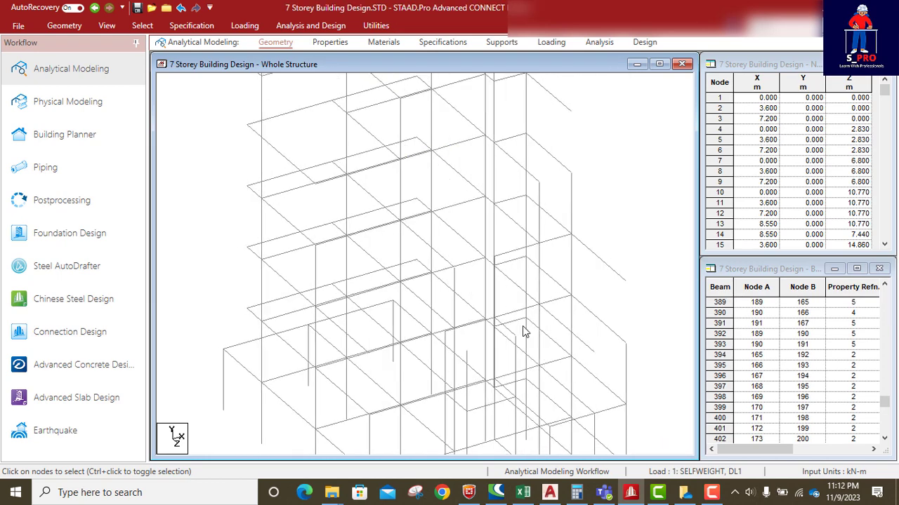
click(464, 276)
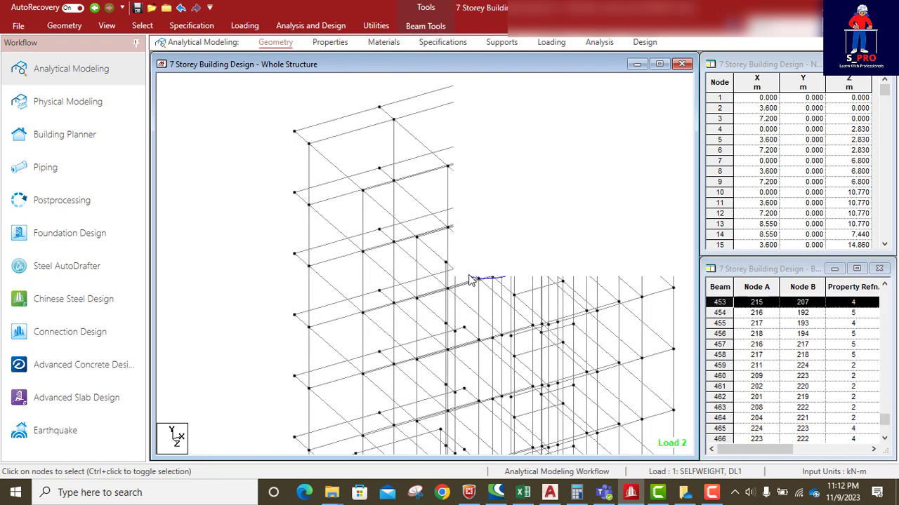
key(Delete)
click(484, 274)
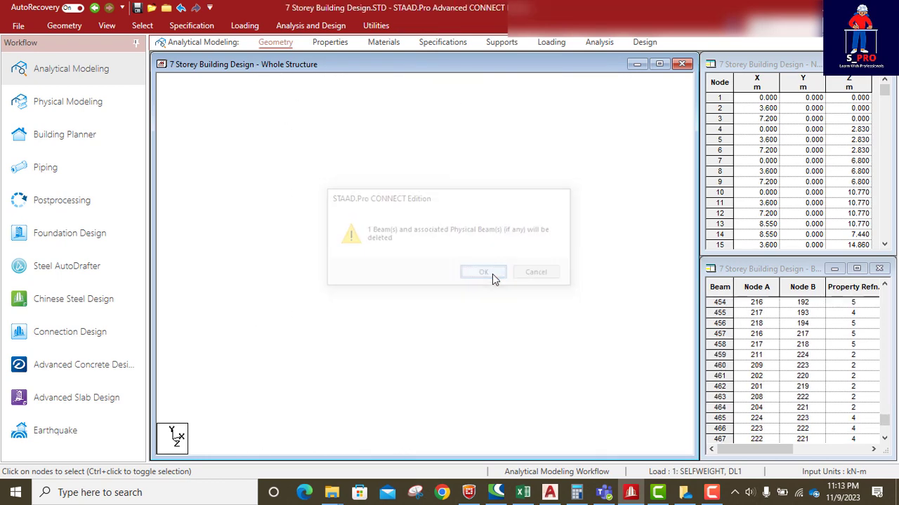
Step: Isolate all beams of the floor containing the segmented corner from the front view and show them isometrically
scroll(497, 232, down, 5)
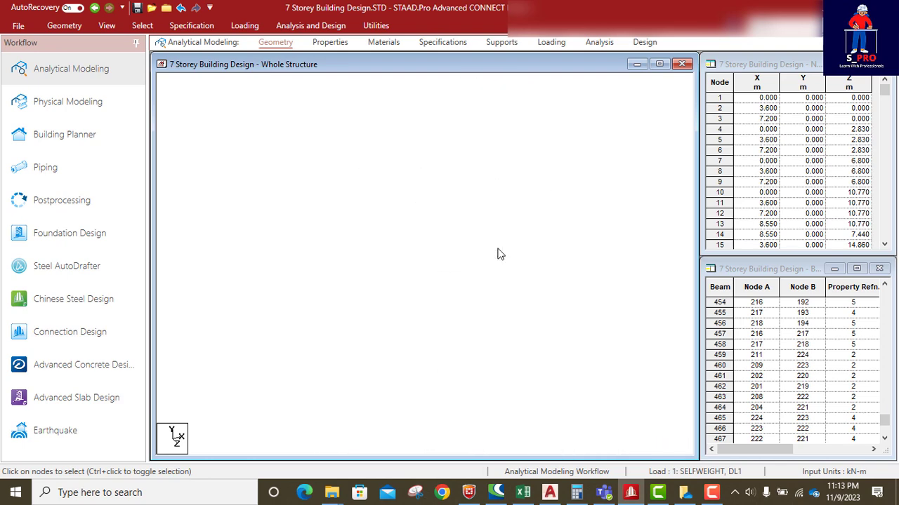
scroll(533, 365, up, 5)
scroll(509, 284, down, 4)
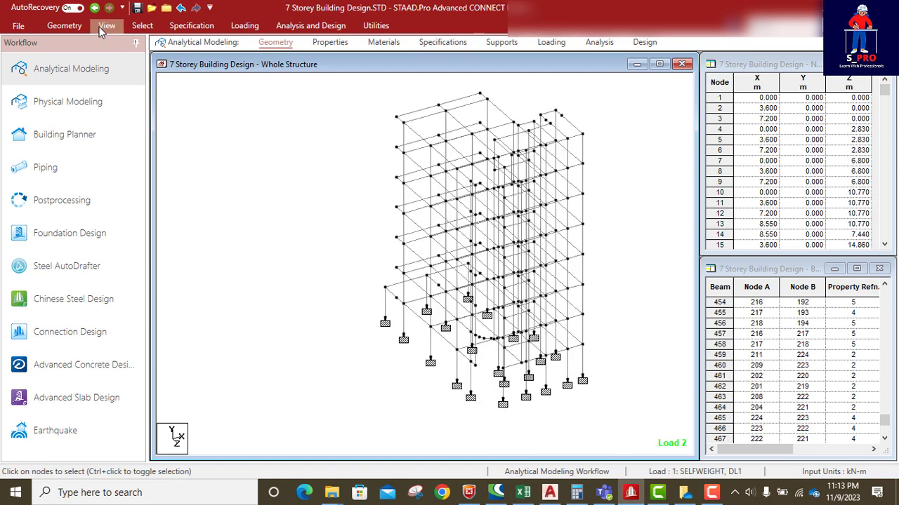
click(142, 25)
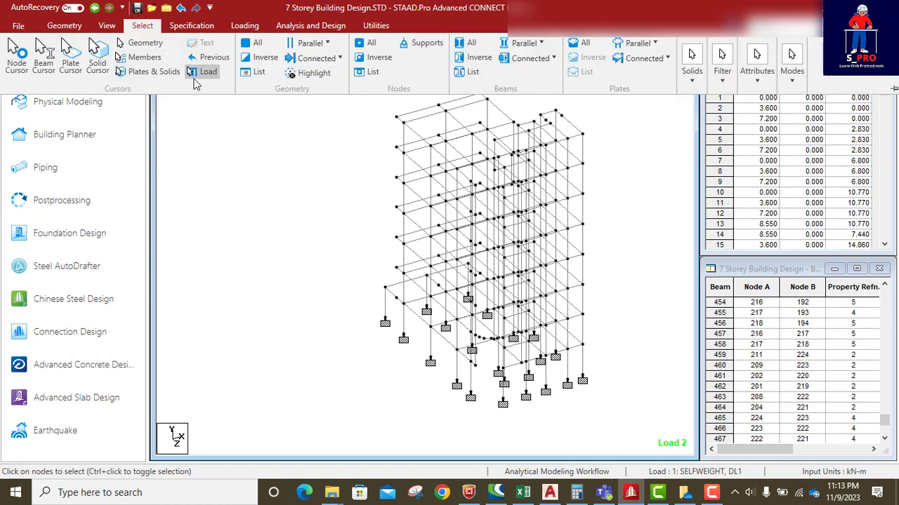
click(105, 32)
click(103, 31)
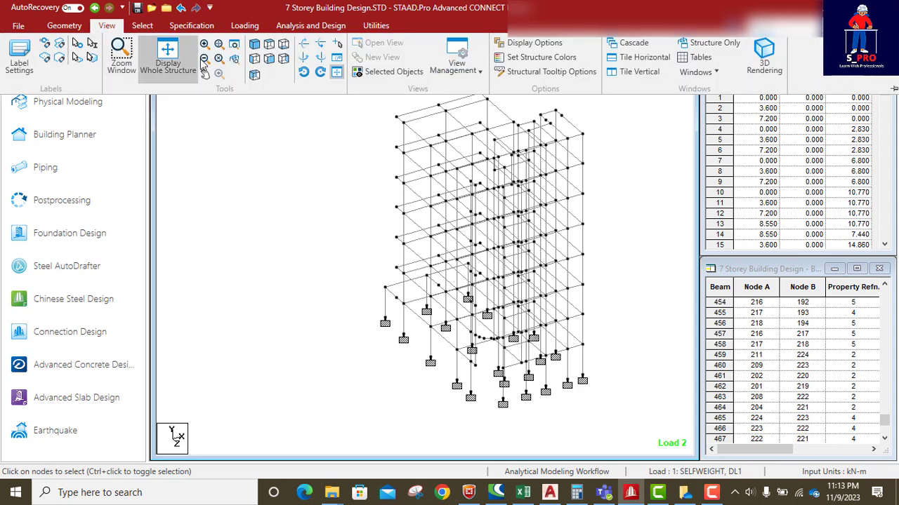
click(269, 59)
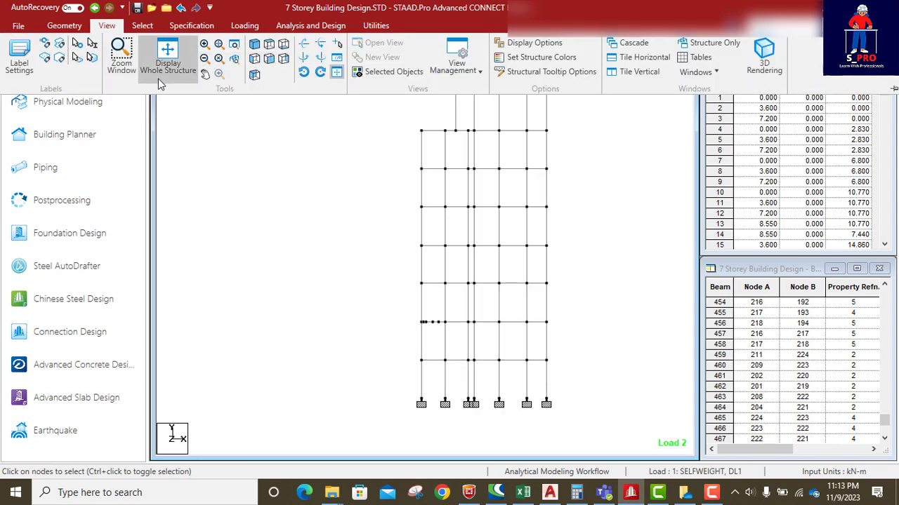
click(563, 338)
drag(554, 316, 407, 317)
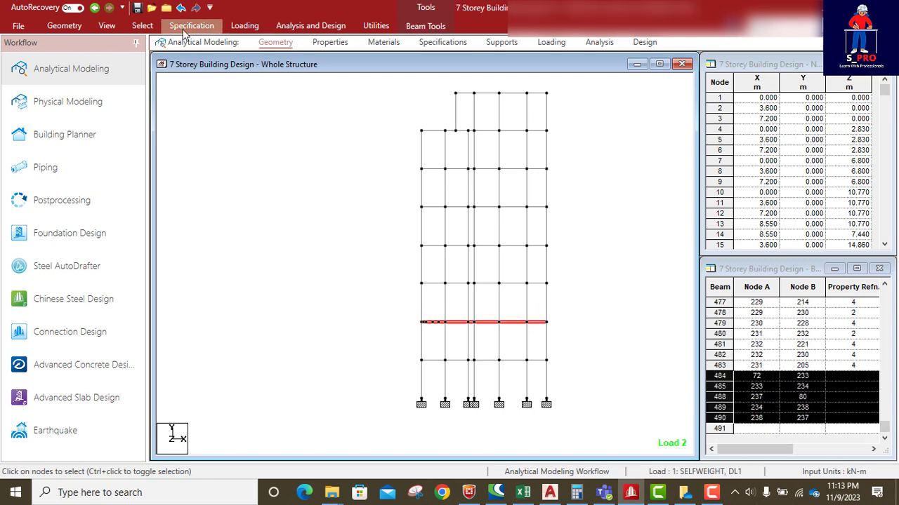
click(109, 26)
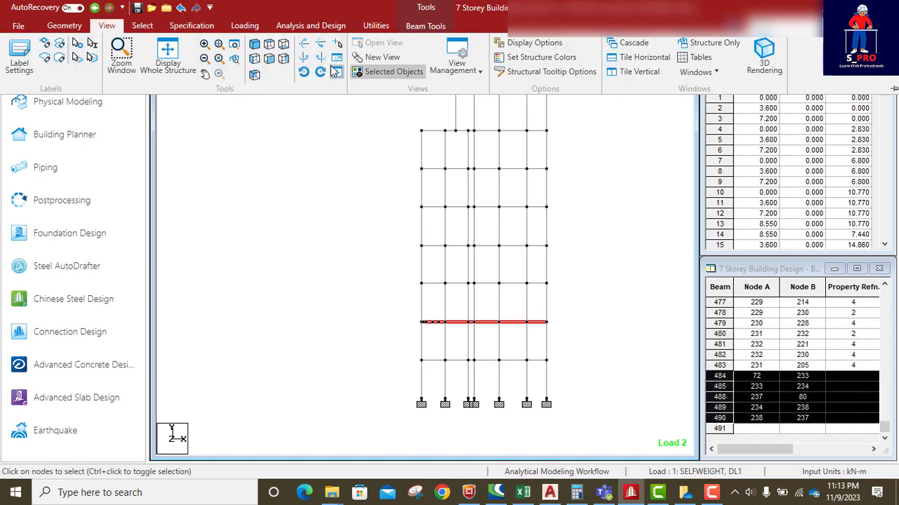
click(390, 71)
click(254, 46)
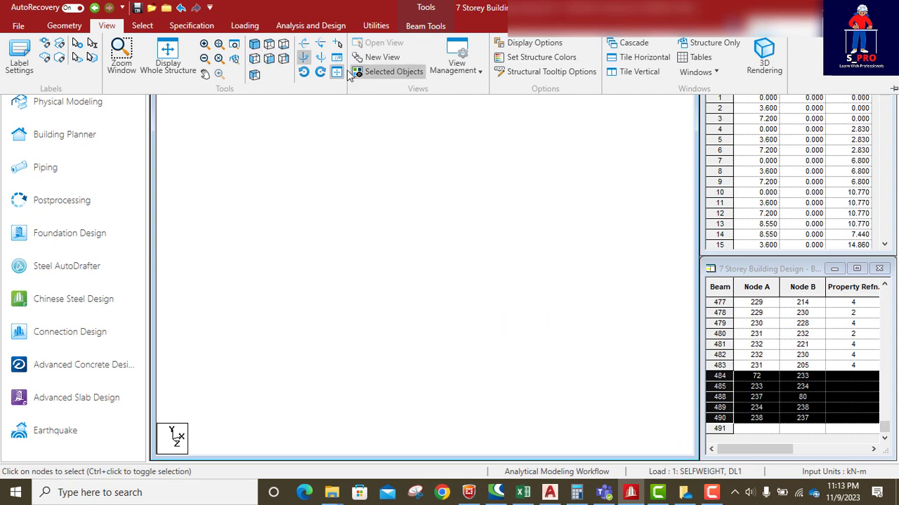
click(509, 358)
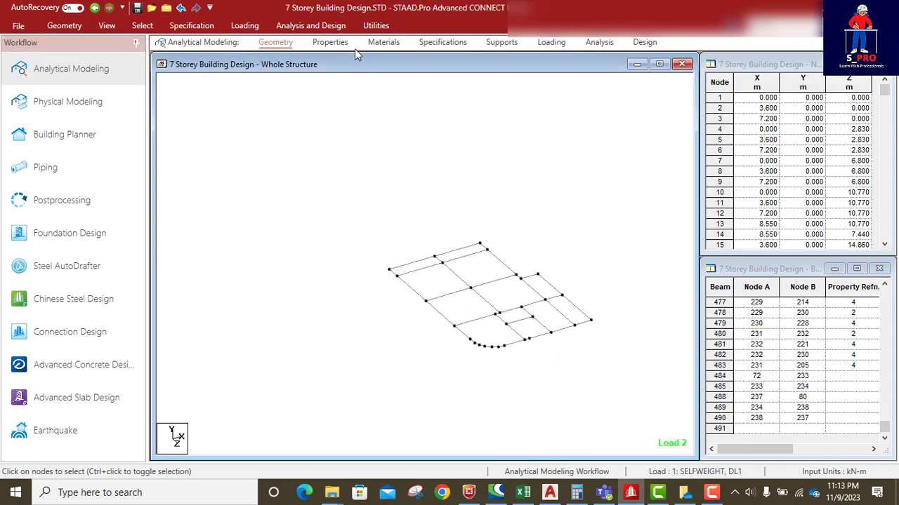
Step: Open the section properties, restore the whole structure and select every beam of the segmented-corner floor from the front view
click(330, 40)
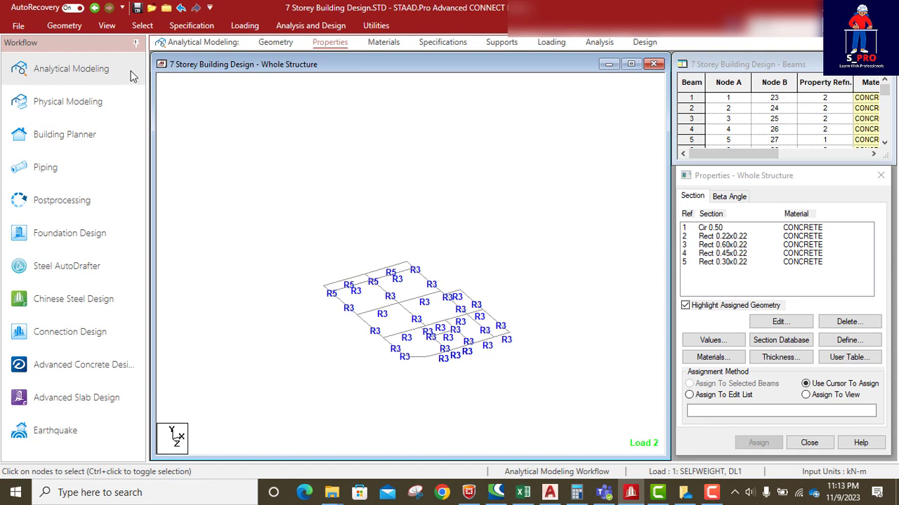
click(64, 26)
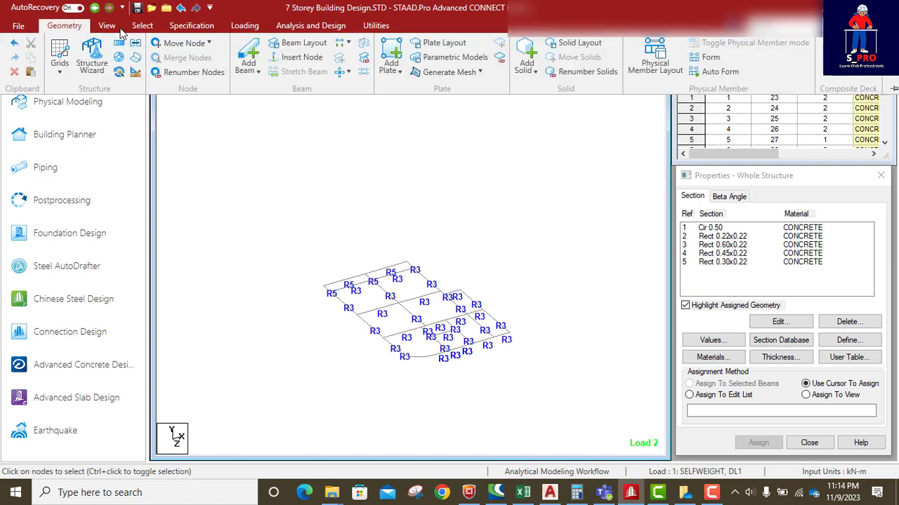
click(107, 26)
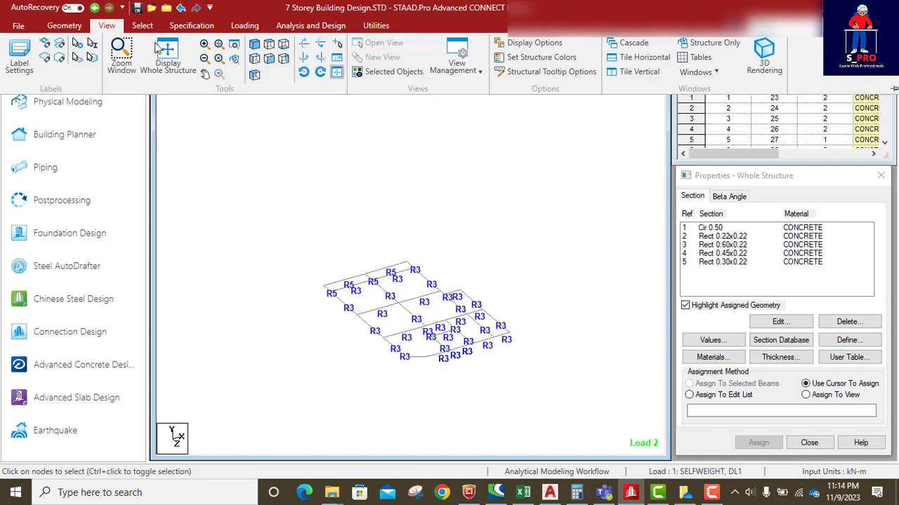
click(168, 60)
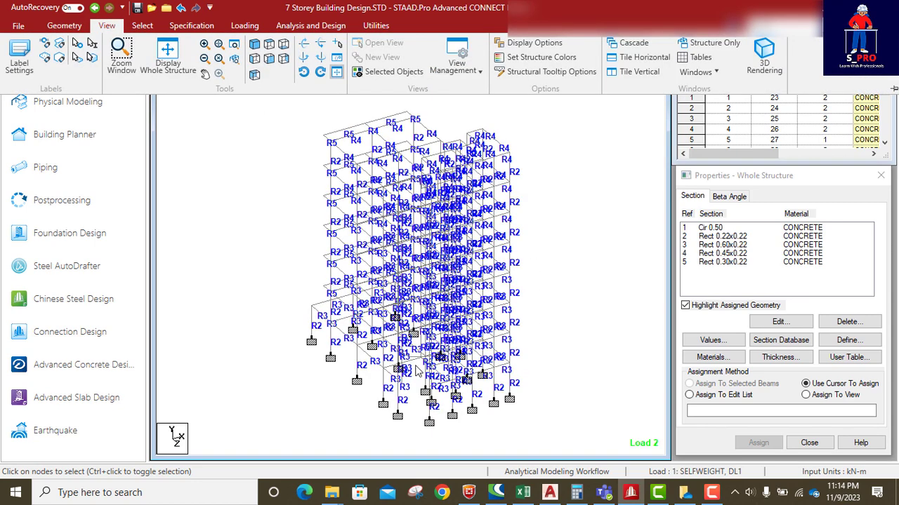
scroll(414, 365, up, 3)
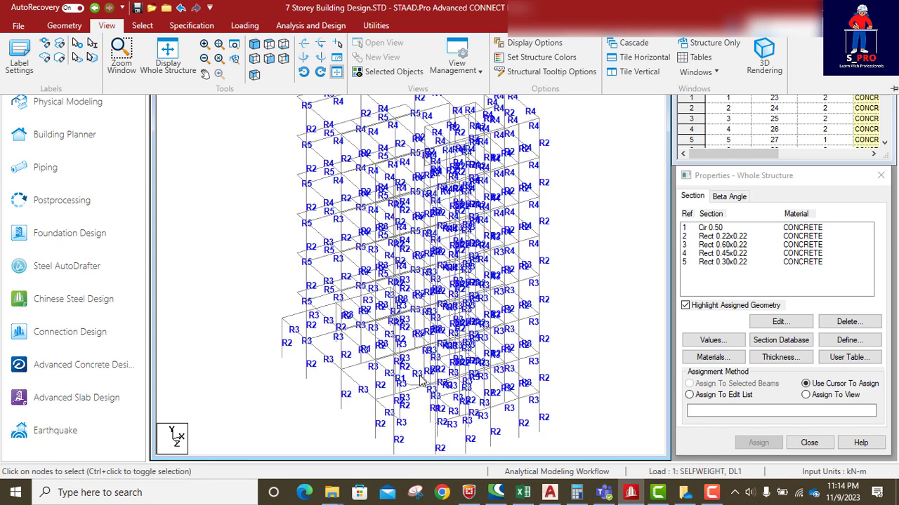
click(271, 59)
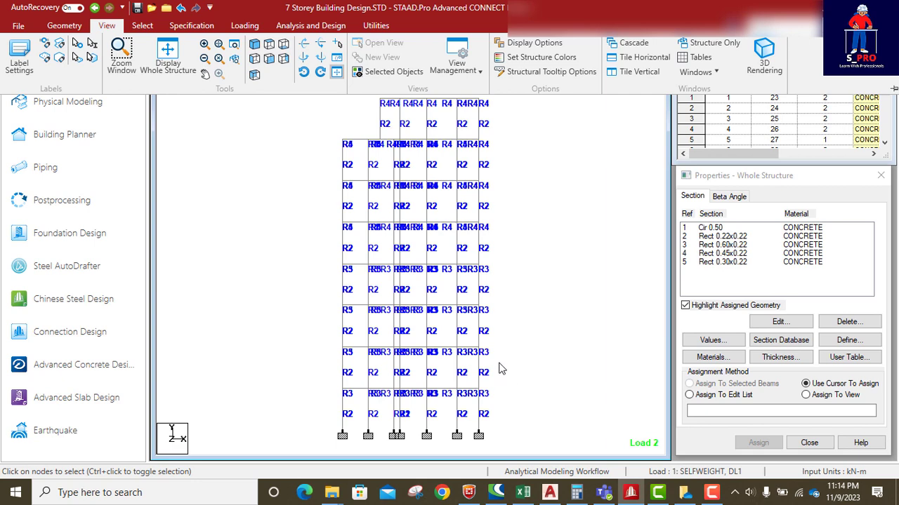
click(499, 363)
drag(491, 356, 335, 345)
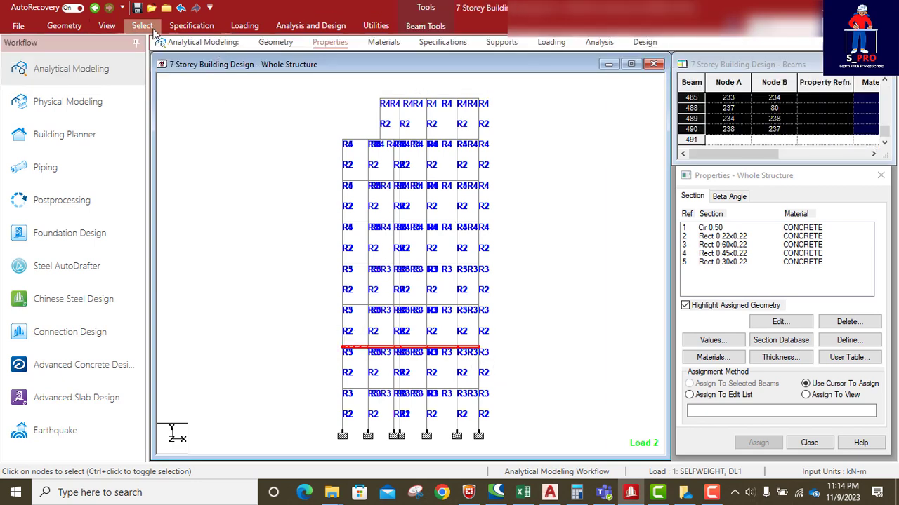
Step: Display only the selected beams of the second beam level in isometric view and clear the selection
click(106, 25)
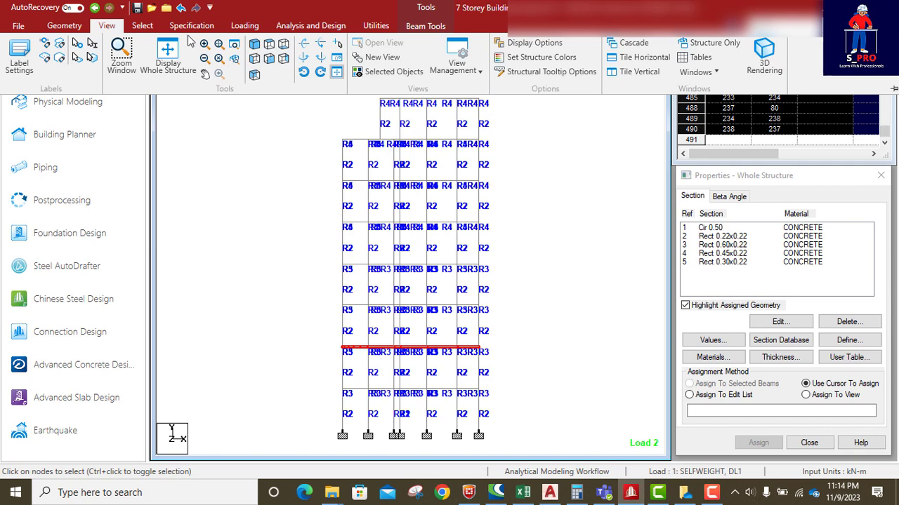
click(374, 73)
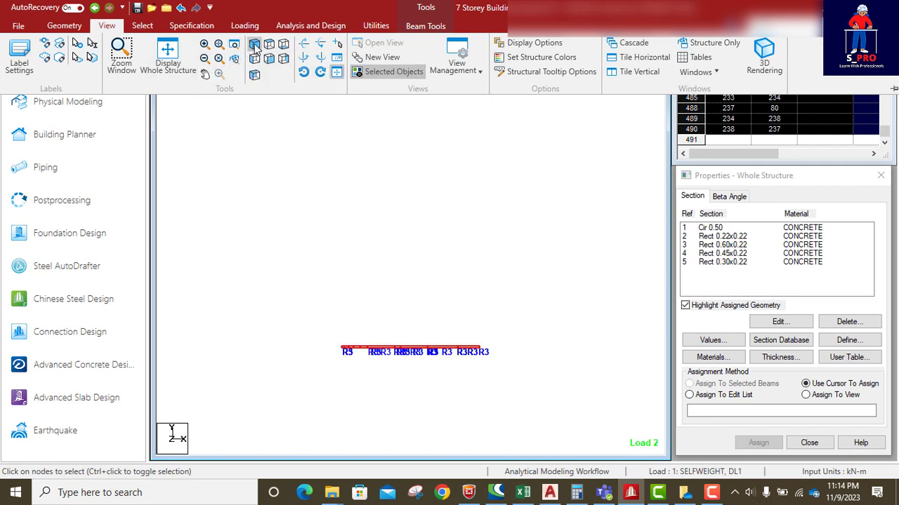
click(254, 47)
click(416, 388)
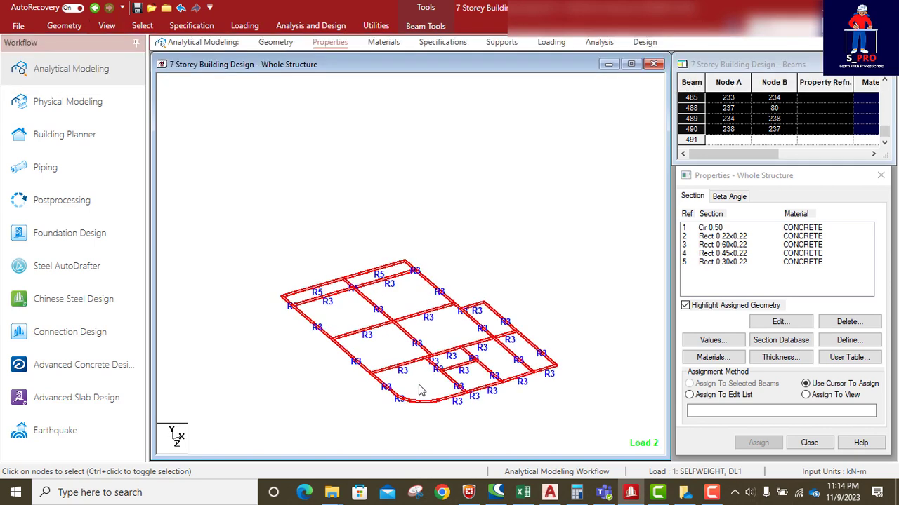
scroll(418, 411, up, 4)
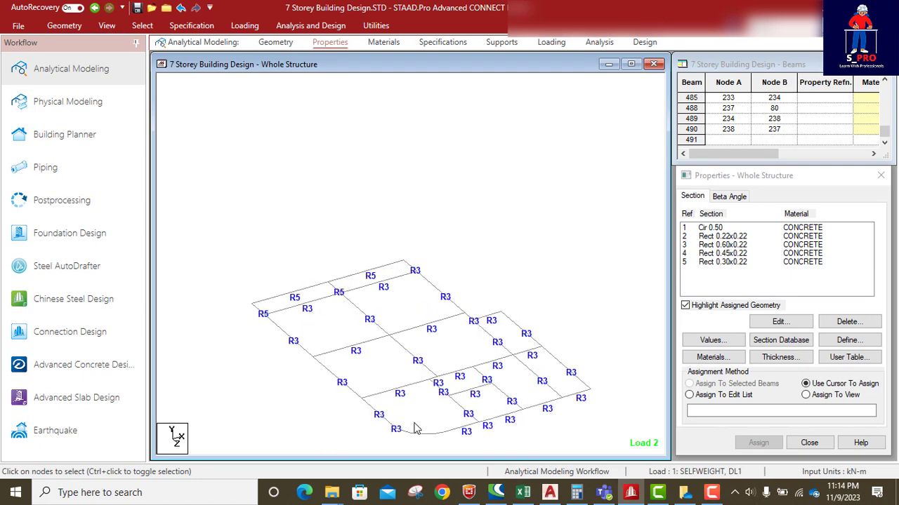
middle_drag(414, 428, 457, 317)
scroll(445, 371, up, 5)
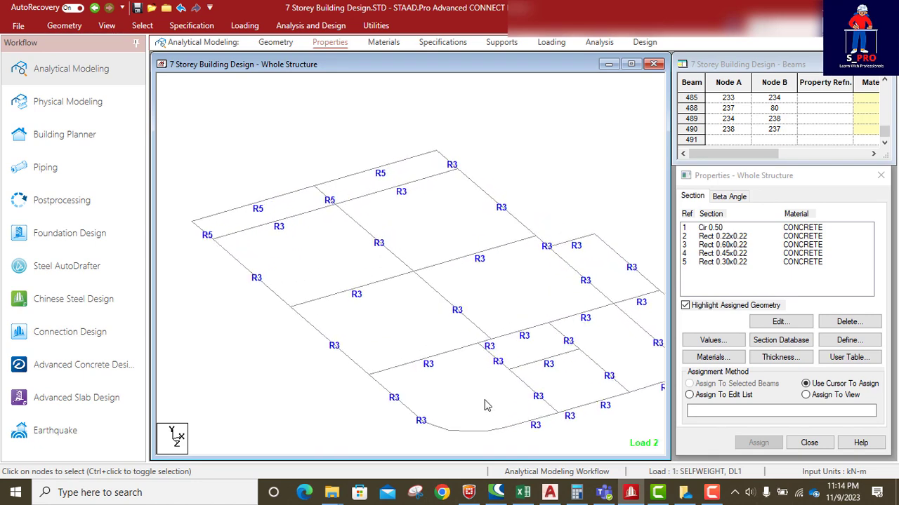
middle_drag(484, 406, 501, 300)
scroll(459, 226, up, 2)
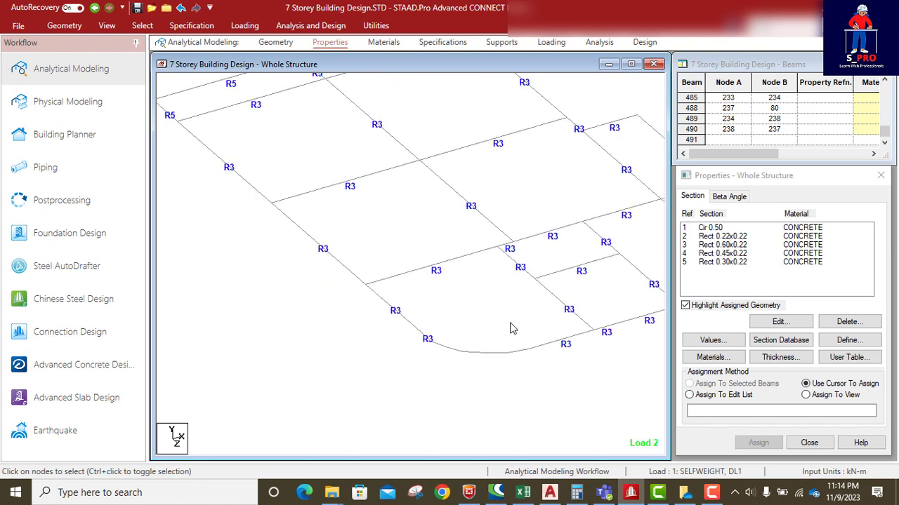
click(497, 353)
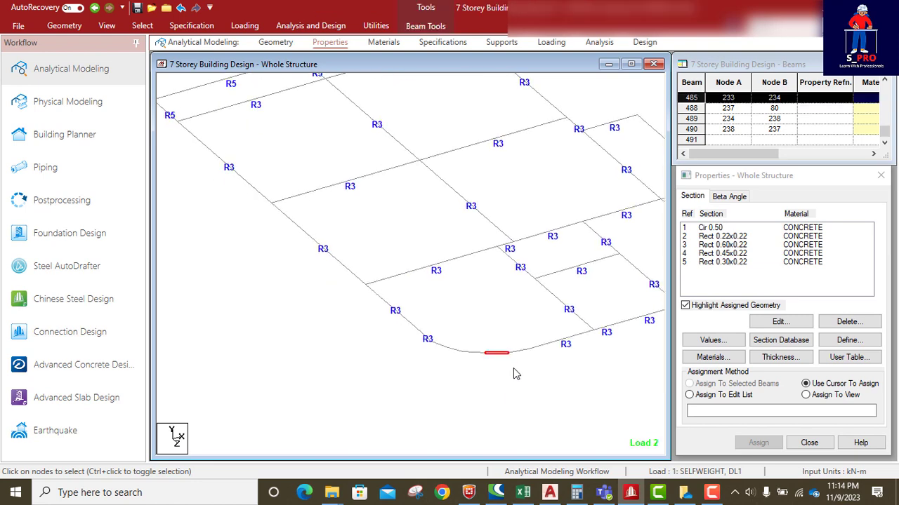
ctrl+click(528, 352)
scroll(484, 332, down, 1)
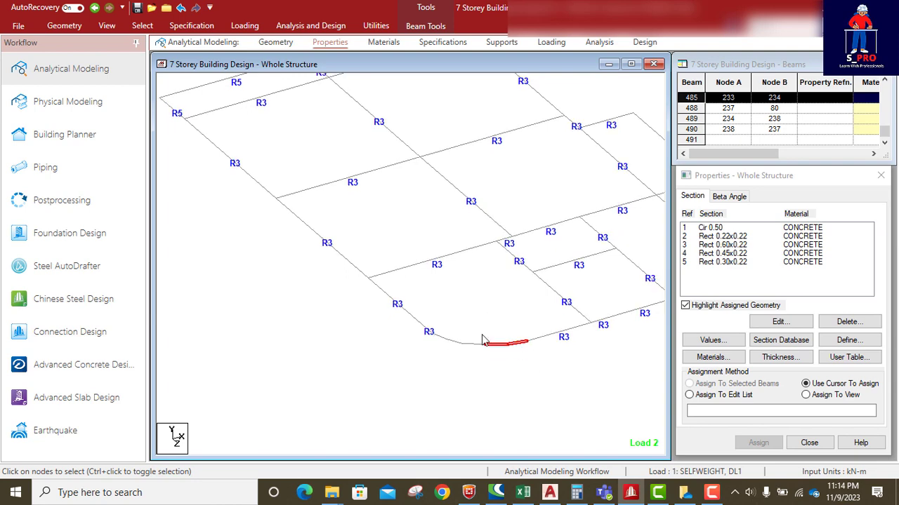
click(504, 401)
Step: Turn on the 3D Full Sections display for the isolated floor beams in the structure diagrams settings
middle_drag(449, 314, 443, 370)
right_click(425, 148)
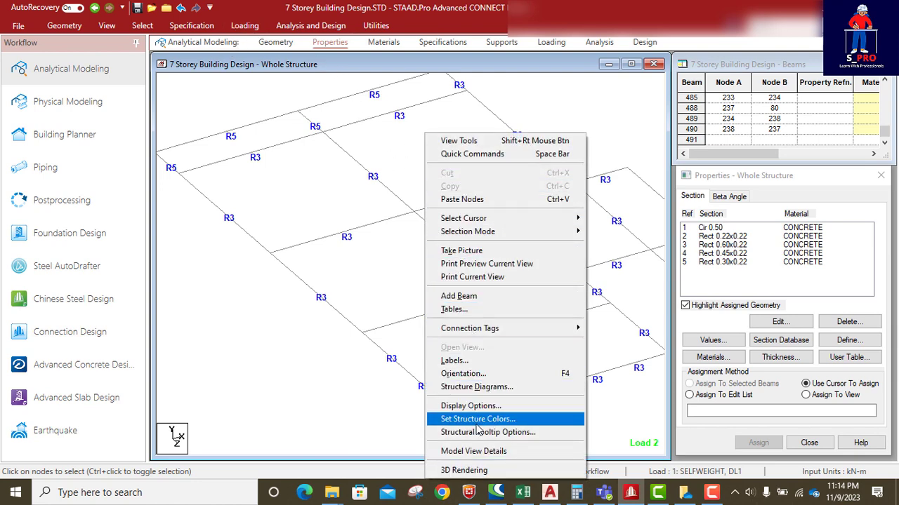
click(481, 387)
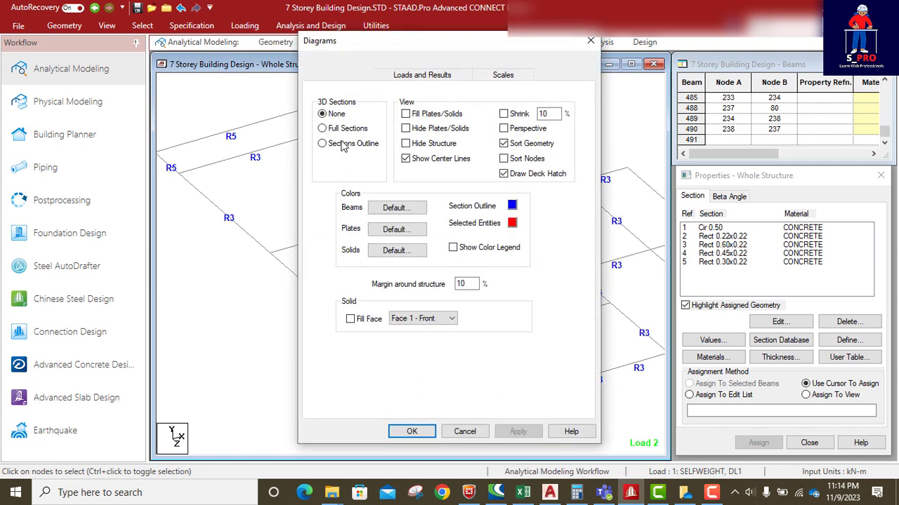
click(322, 128)
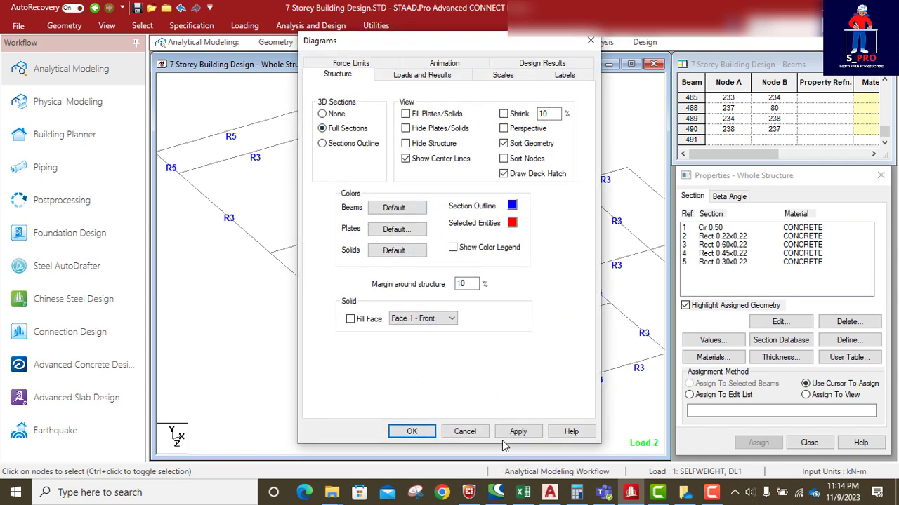
click(506, 434)
click(412, 431)
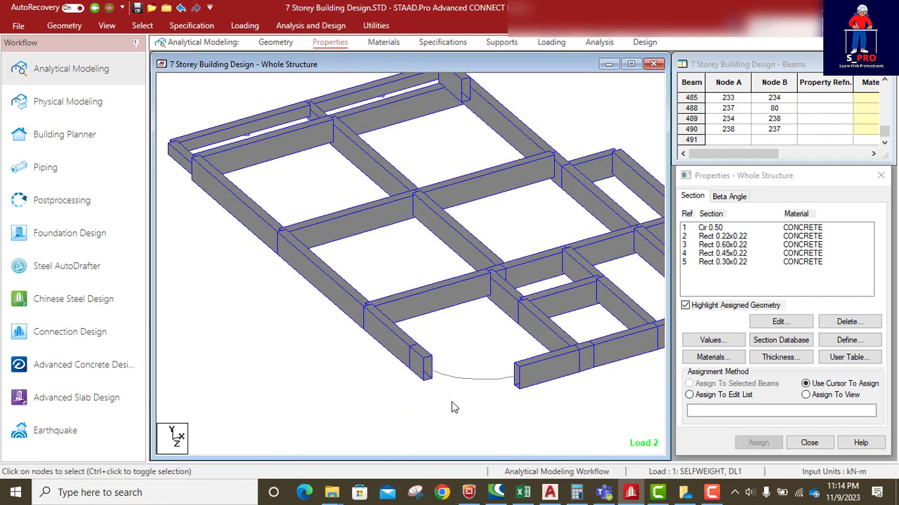
Step: Select all five curved corner beam segments that have no section assigned
scroll(452, 401, up, 2)
middle_drag(453, 395, 417, 298)
scroll(399, 304, up, 2)
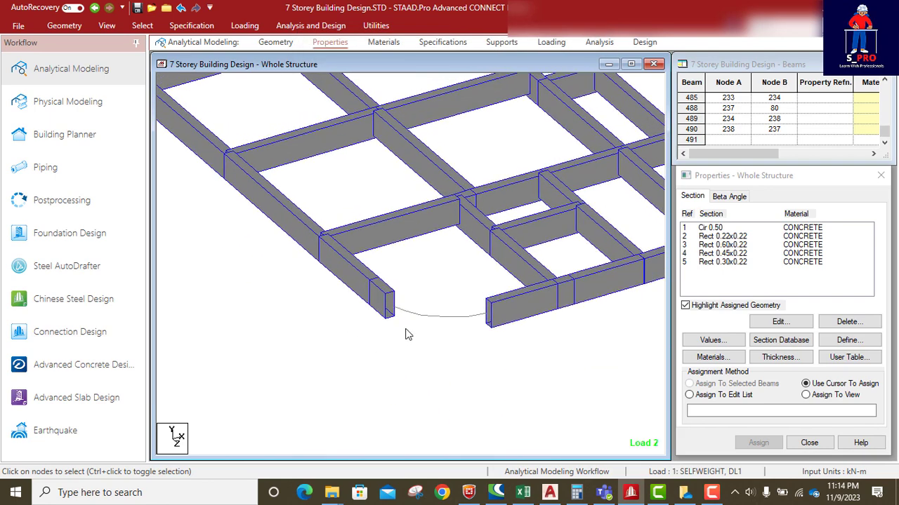
click(396, 313)
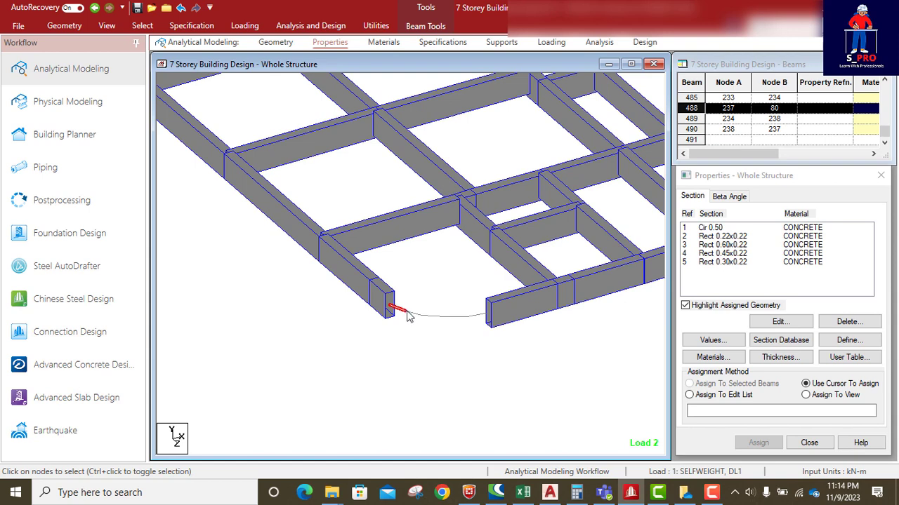
ctrl+click(418, 316)
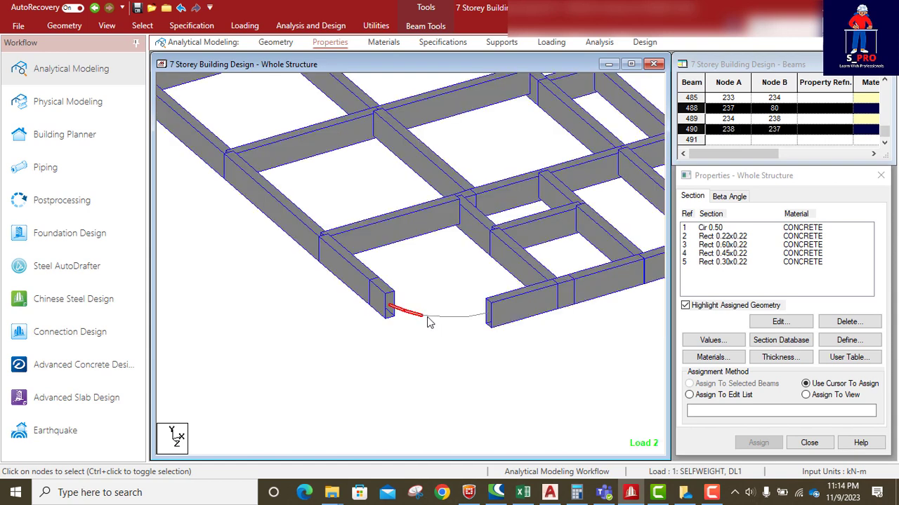
ctrl+click(441, 319)
ctrl+click(466, 319)
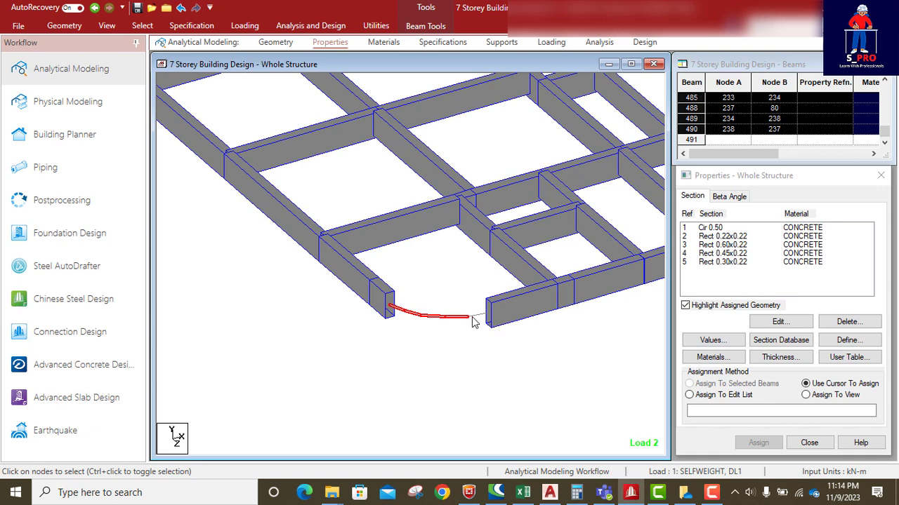
ctrl+click(480, 321)
Step: Switch to the Geometry page and display the whole structure while keeping the curved beam segments selected
click(273, 42)
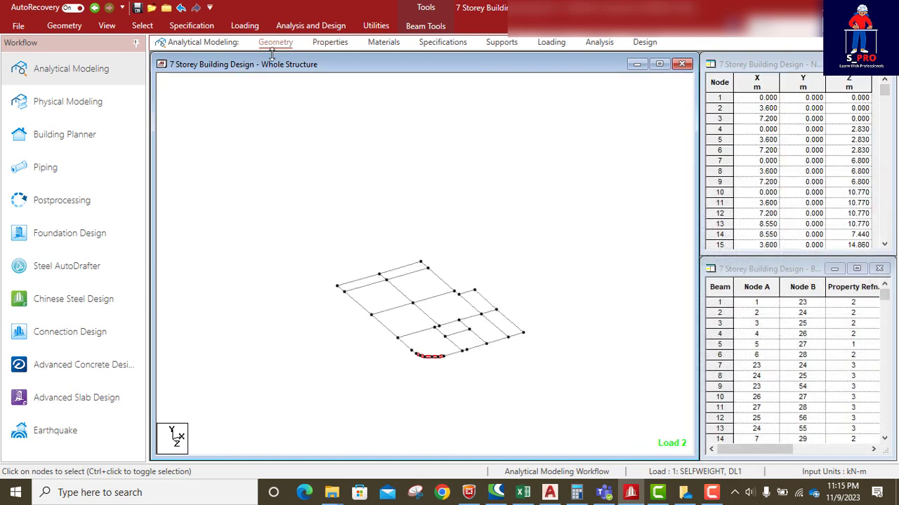
scroll(424, 367, up, 3)
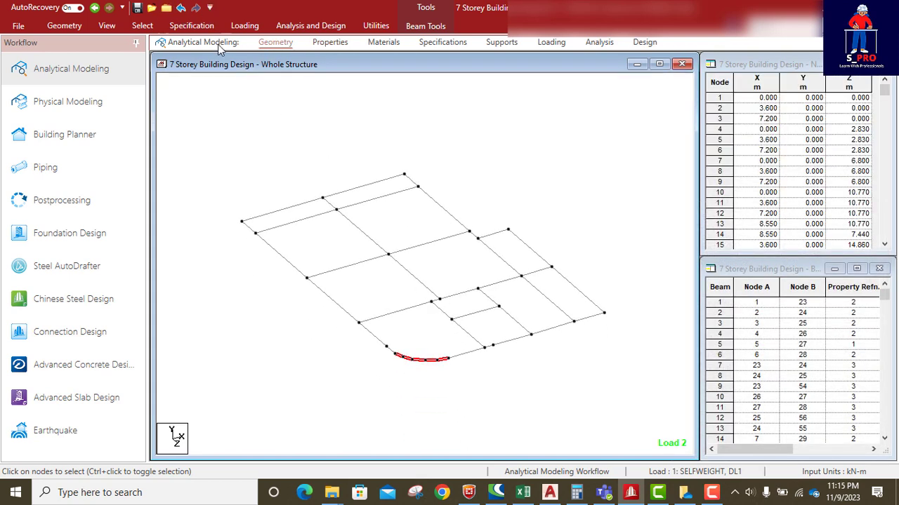
click(109, 26)
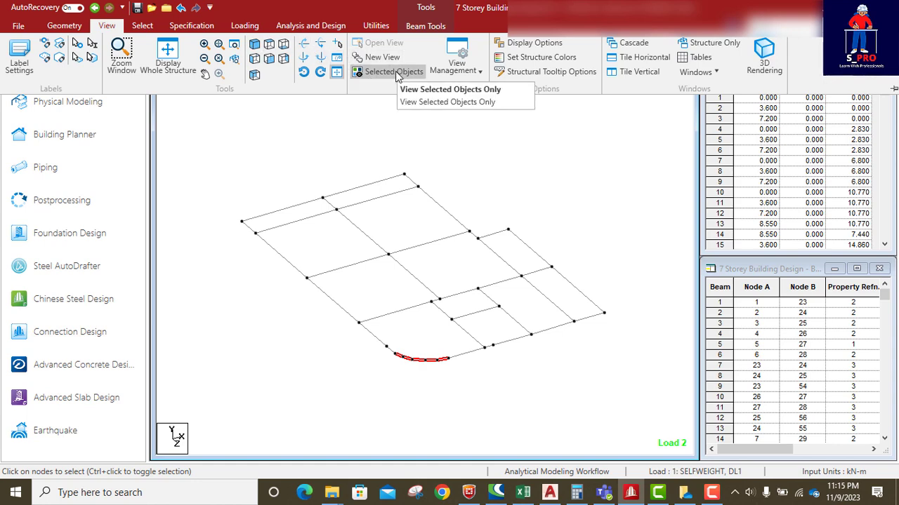
click(168, 62)
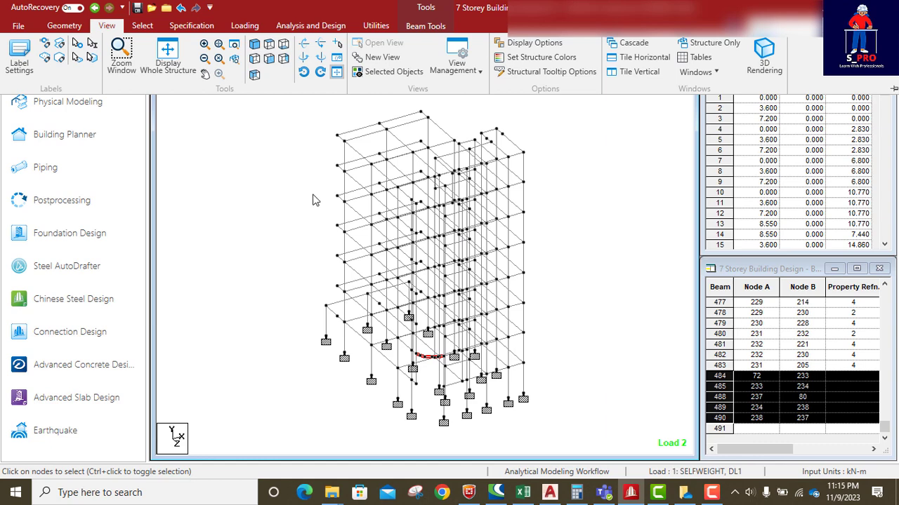
Step: Set up a Translational Repeat of the selected curved beams in the global Y direction with 5 steps
click(81, 28)
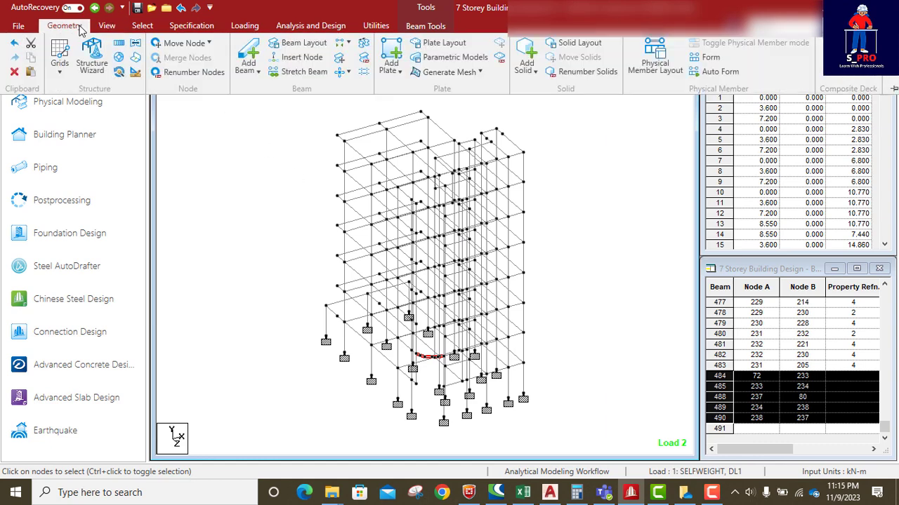
click(119, 46)
drag(523, 181, 464, 394)
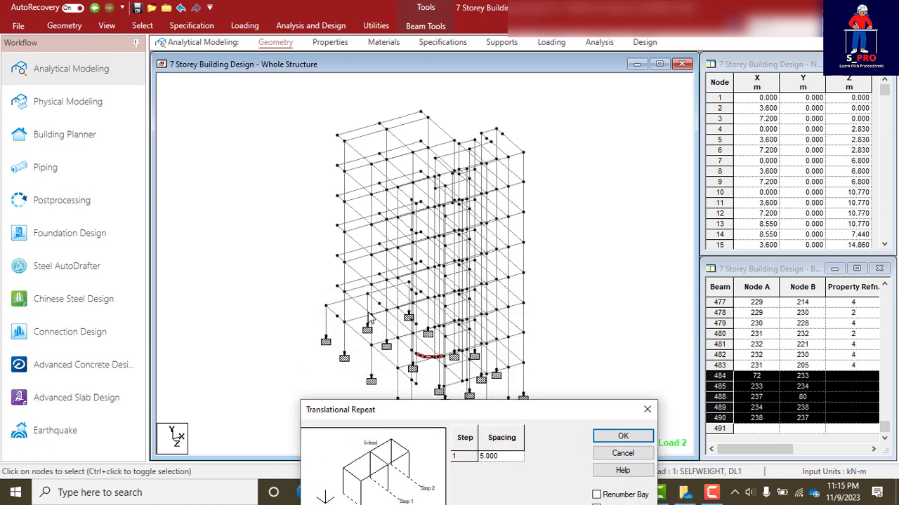
click(169, 234)
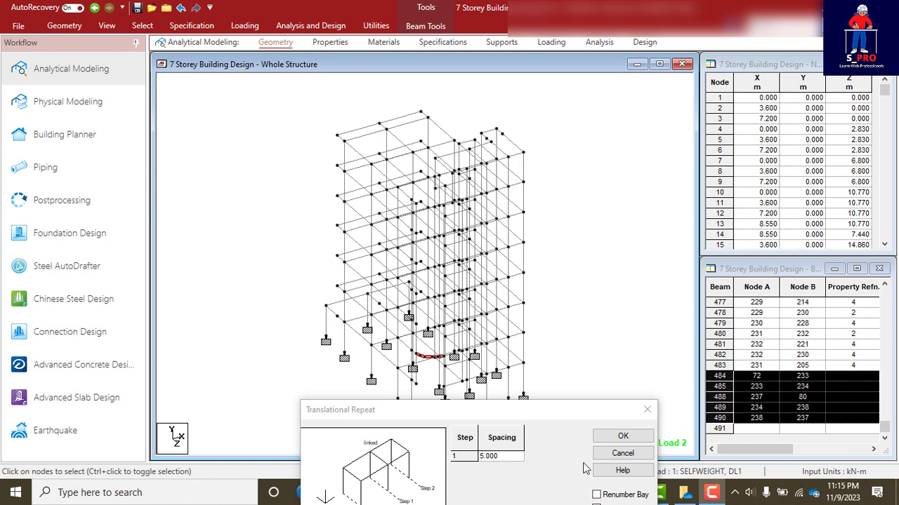
drag(572, 421, 589, 279)
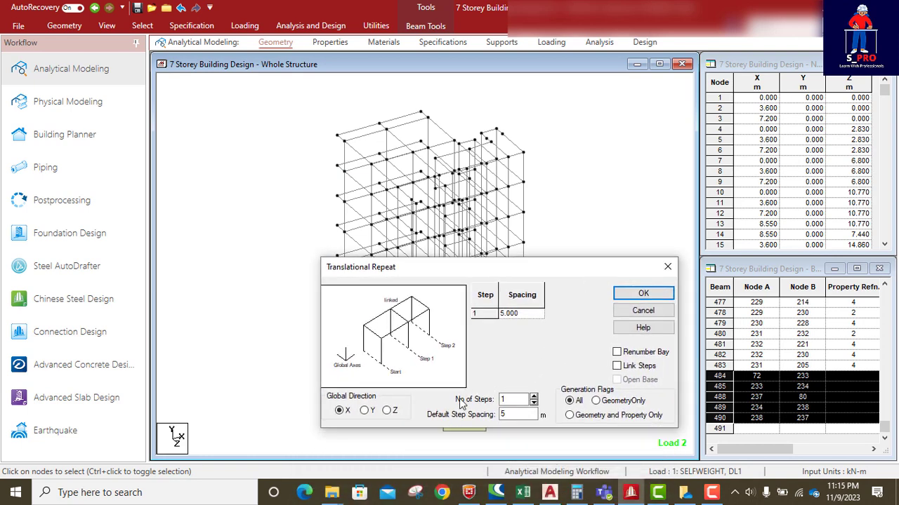
click(363, 410)
double_click(499, 399)
text(5)
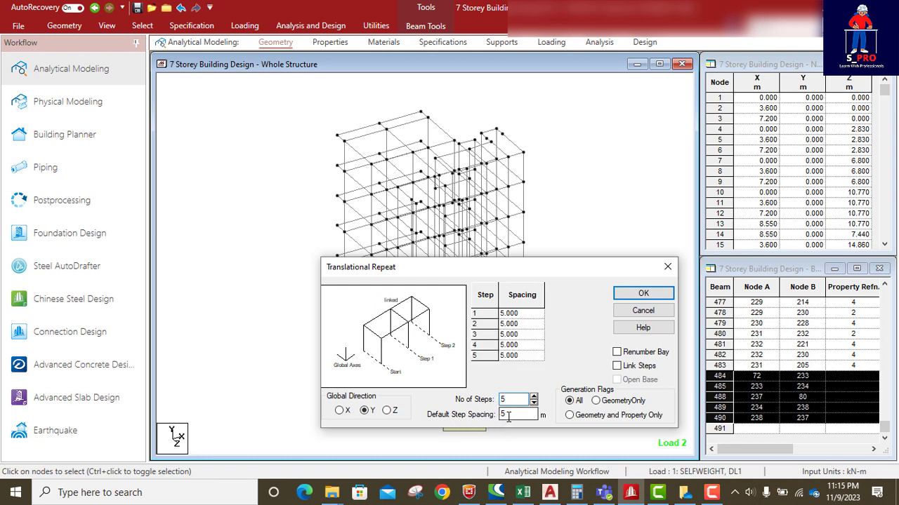
double_click(494, 416)
Step: Switch to AutoCAD and check the floor-to-floor height between the 3rd and 4th floors in the building section
click(550, 492)
scroll(422, 296, down, 6)
scroll(423, 297, up, 12)
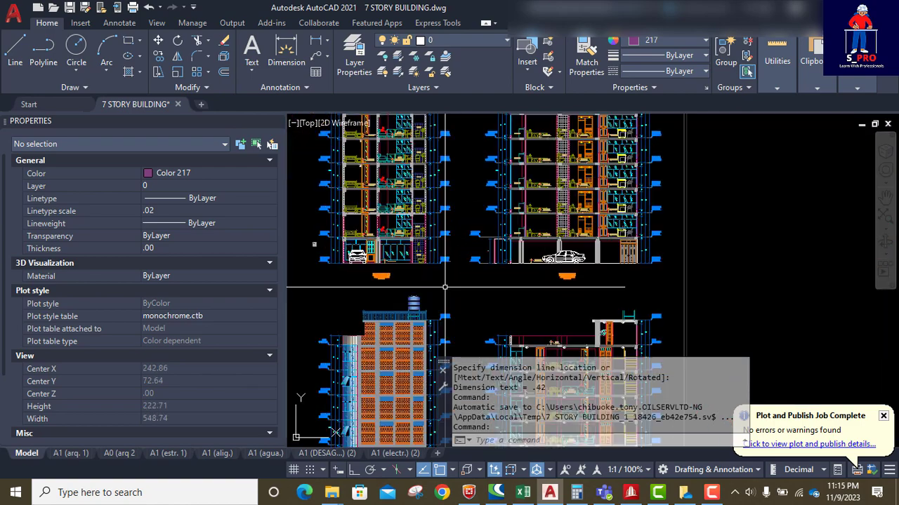
scroll(449, 253, up, 5)
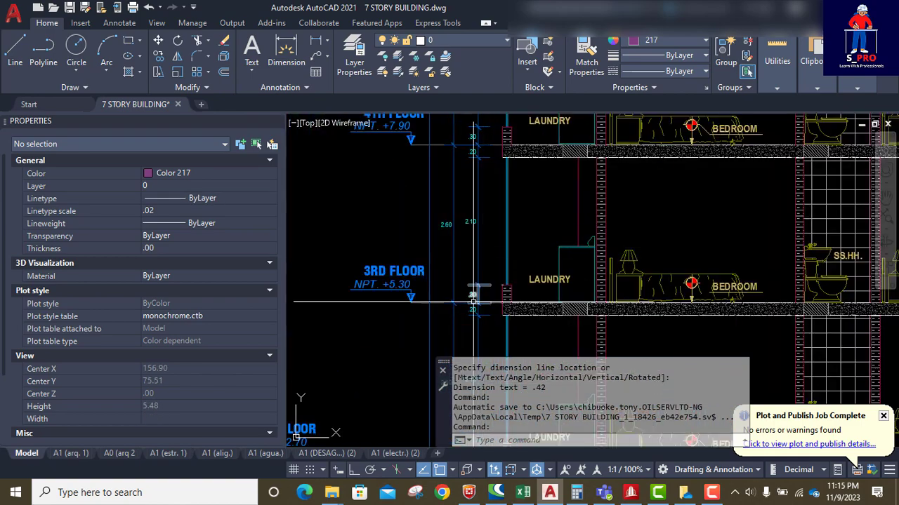
scroll(429, 295, down, 3)
scroll(428, 302, up, 6)
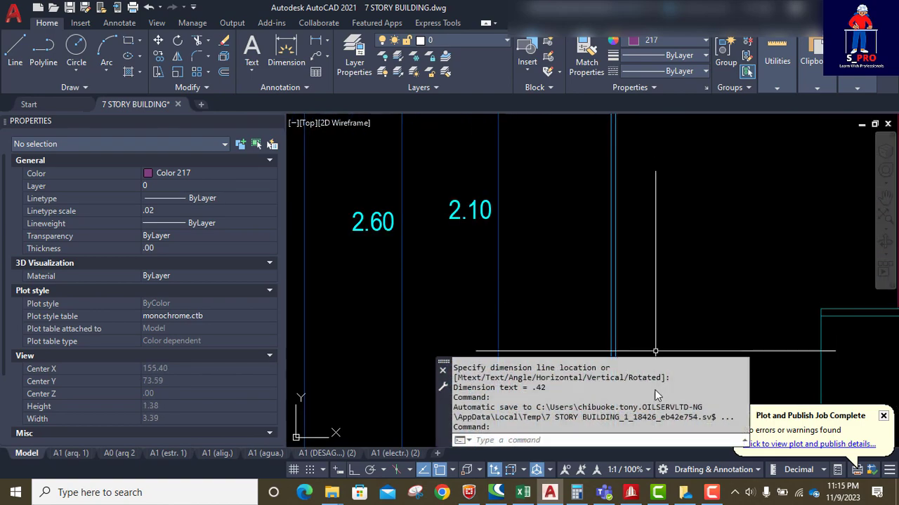
Step: Return to STAAD.Pro and generate the Translational Repeat with a default step spacing of 2.6 m
click(630, 492)
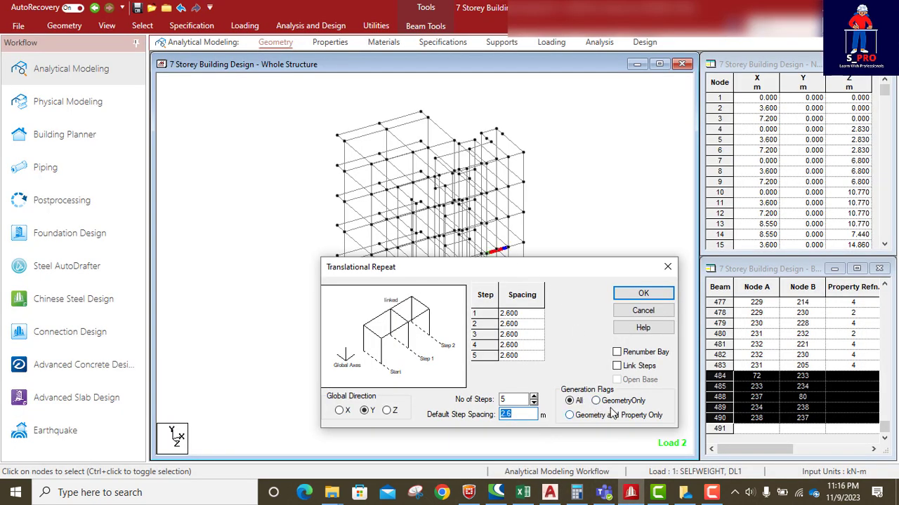
click(643, 295)
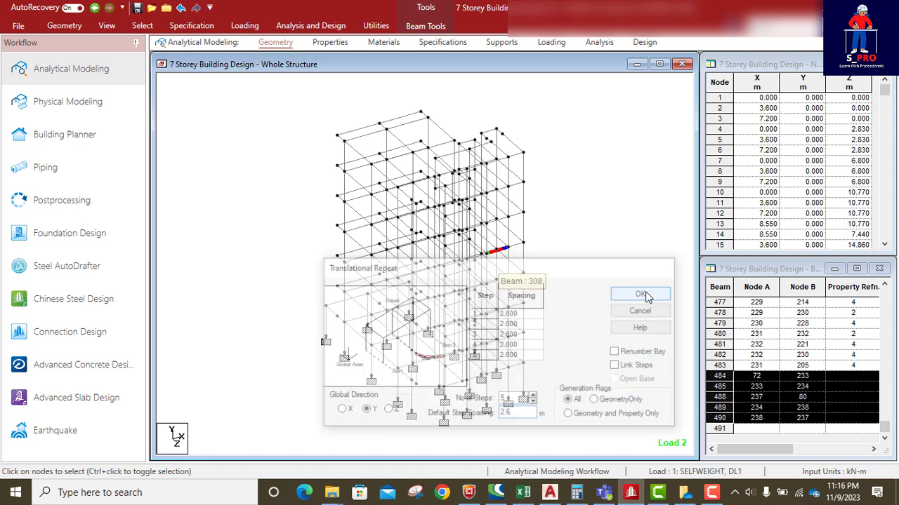
scroll(414, 203, up, 6)
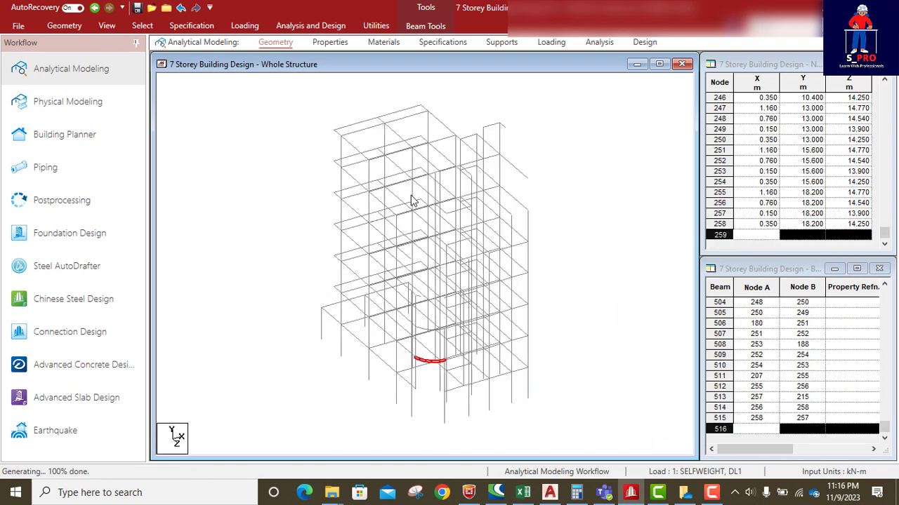
scroll(411, 274, up, 3)
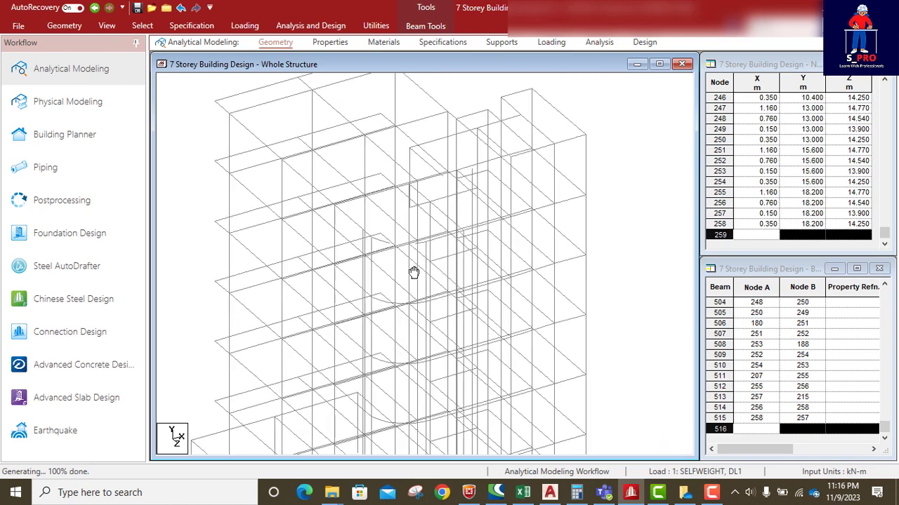
scroll(423, 219, down, 3)
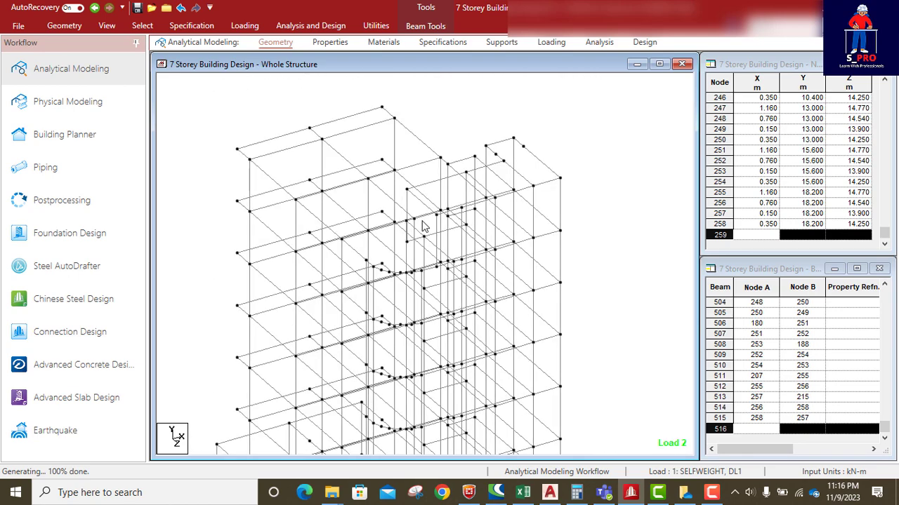
Step: Paste the copied curved corner beams one storey below the selected ones, with a Y offset of -2.6 m
middle_drag(422, 254, 434, 160)
middle_drag(432, 272, 465, 178)
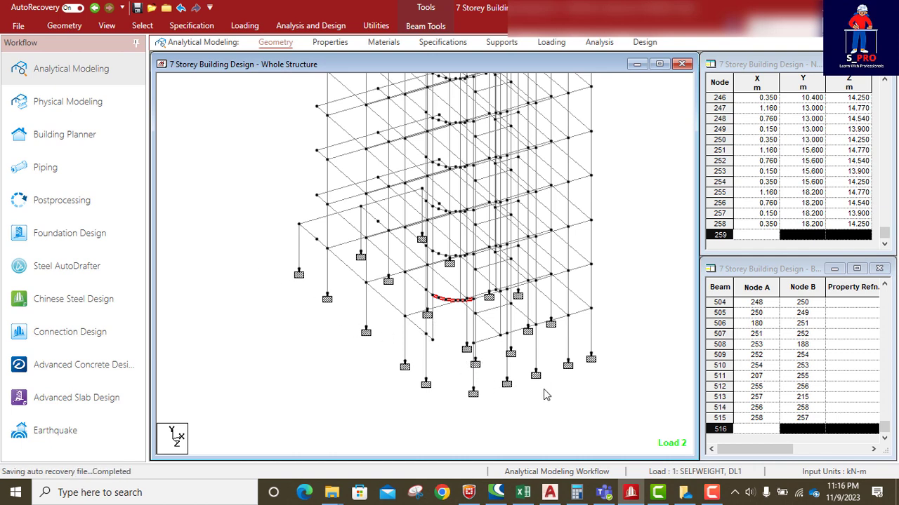
key(ctrl+v)
double_click(453, 289)
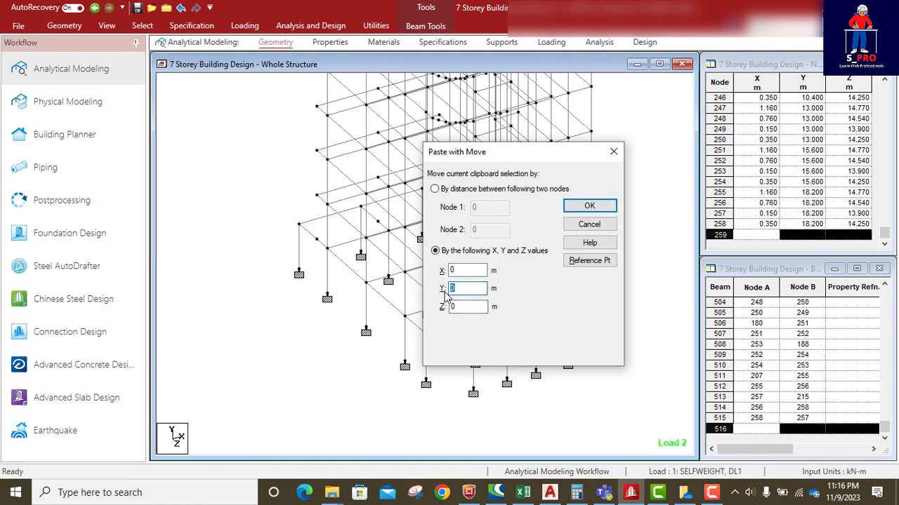
text(-2.6)
click(590, 207)
click(551, 278)
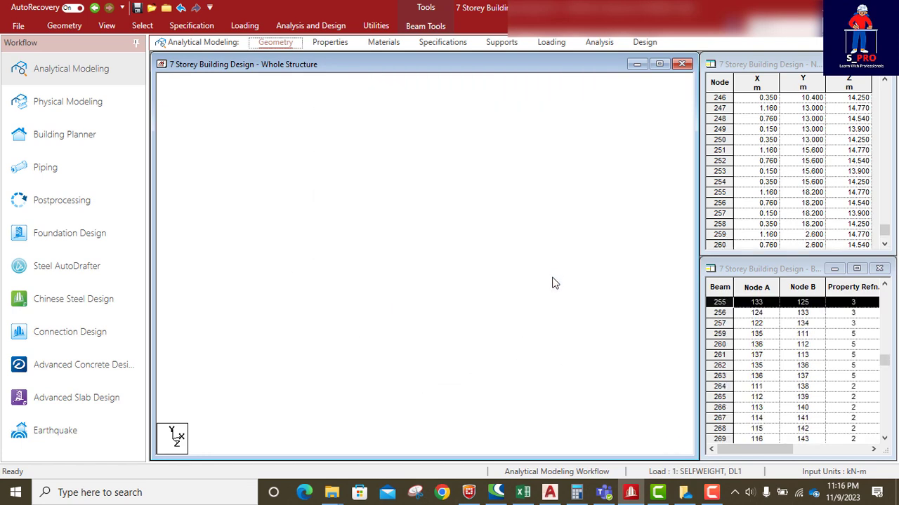
click(442, 382)
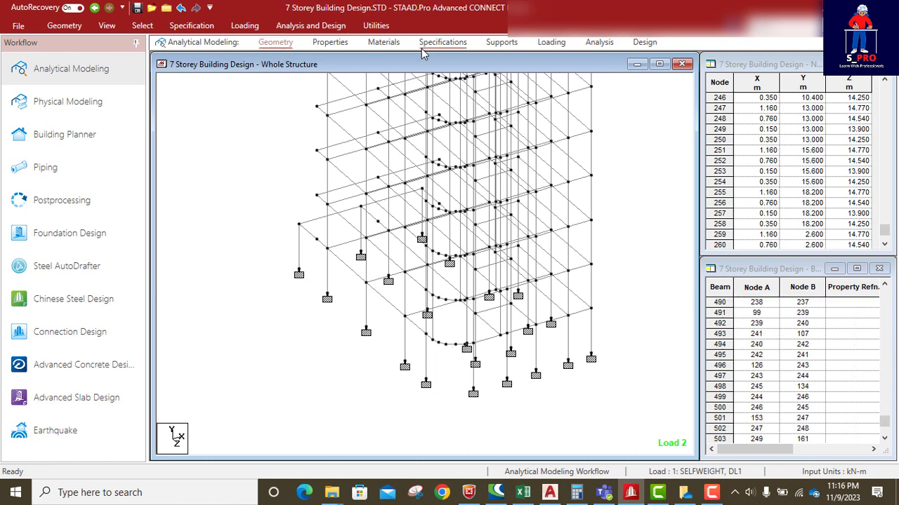
Step: Select all beams of the lowest floor level in elevation and show only them in an isometric view
click(142, 26)
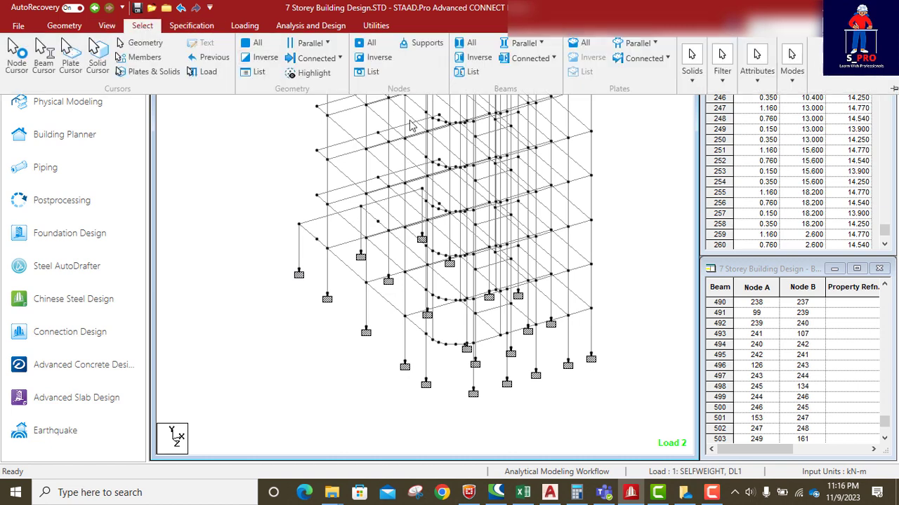
click(106, 26)
click(268, 59)
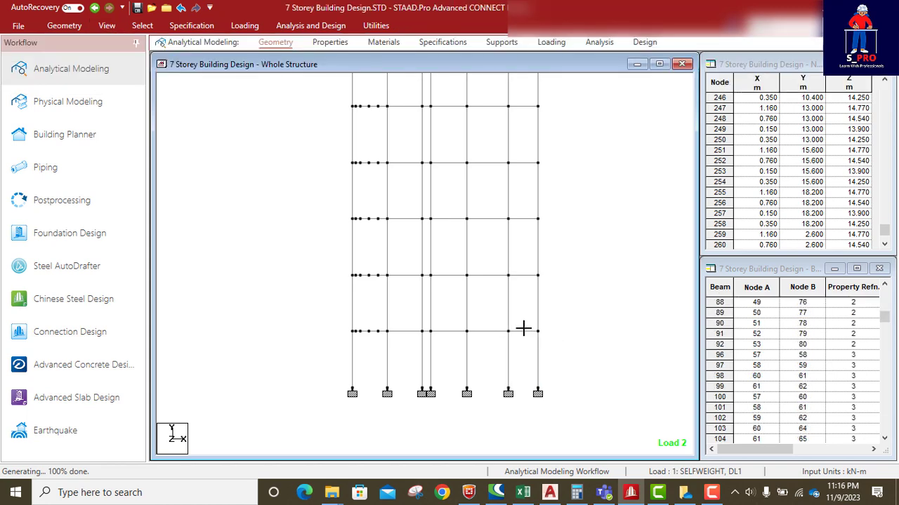
drag(523, 329, 341, 318)
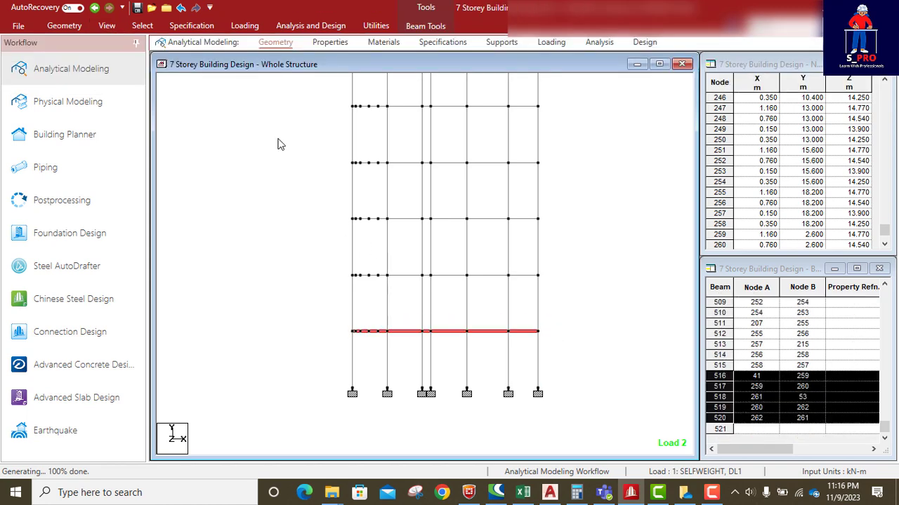
click(115, 30)
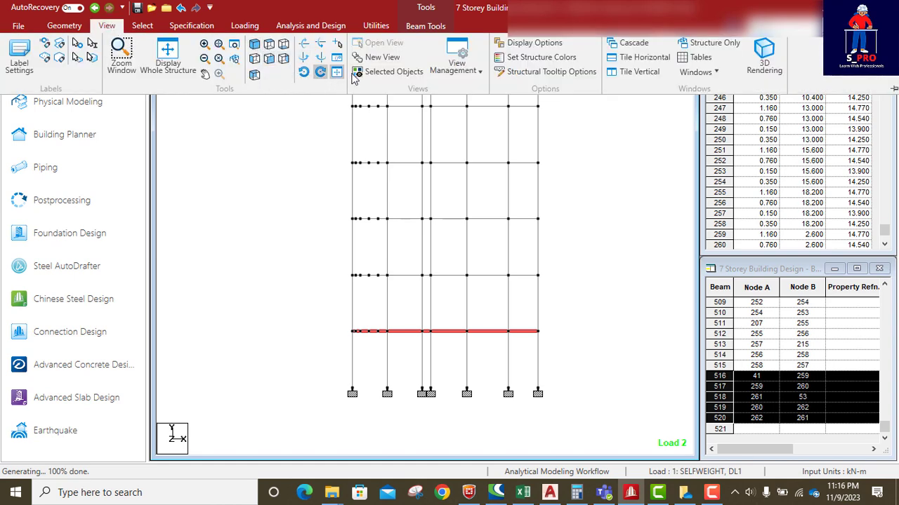
click(385, 71)
click(254, 44)
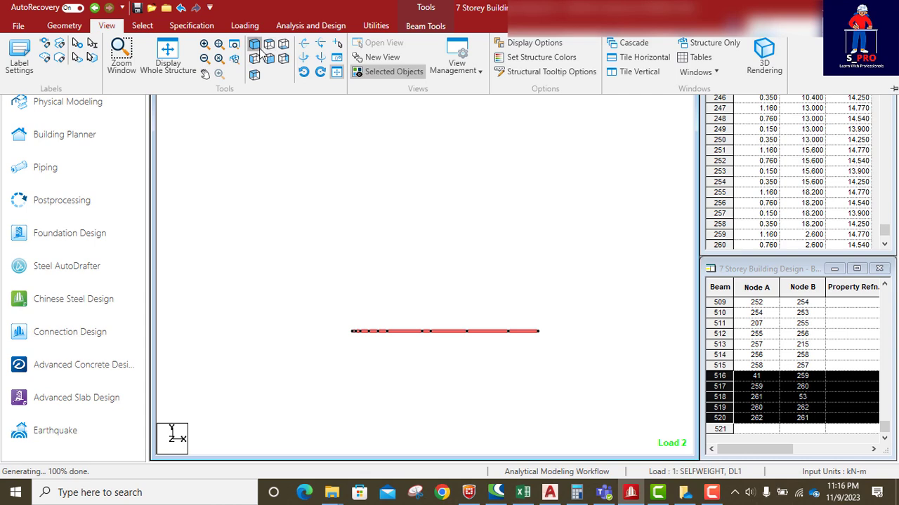
scroll(511, 407, up, 5)
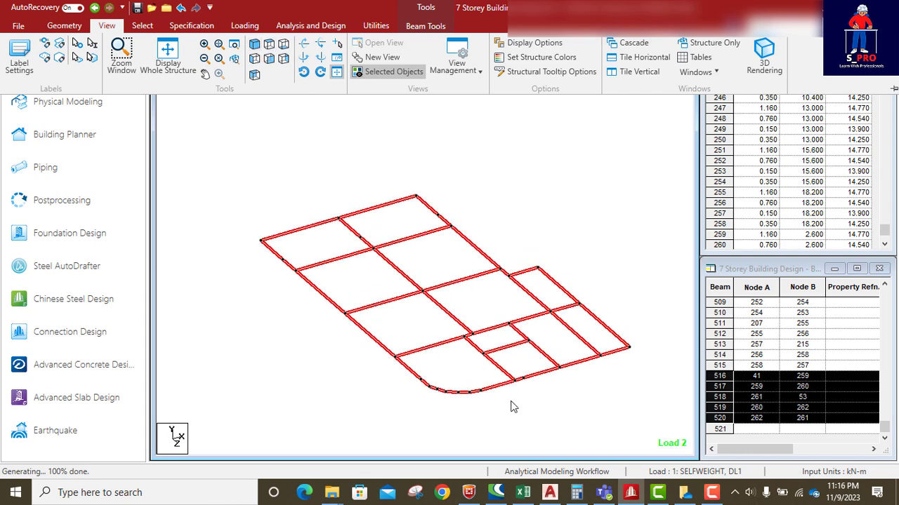
click(481, 318)
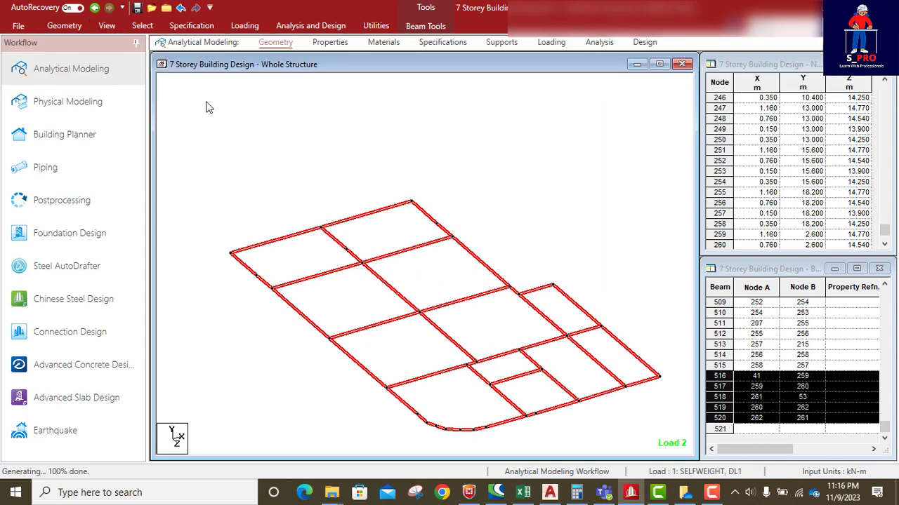
Step: Switch to the Properties page and choose the Rect 0.60x0.22 section to highlight its assigned beams on the lowest floor
click(335, 42)
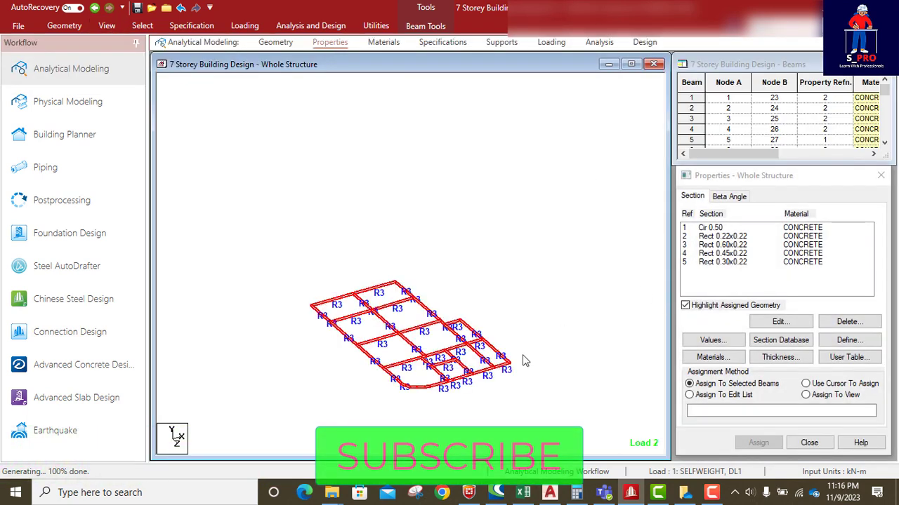
click(522, 355)
click(715, 229)
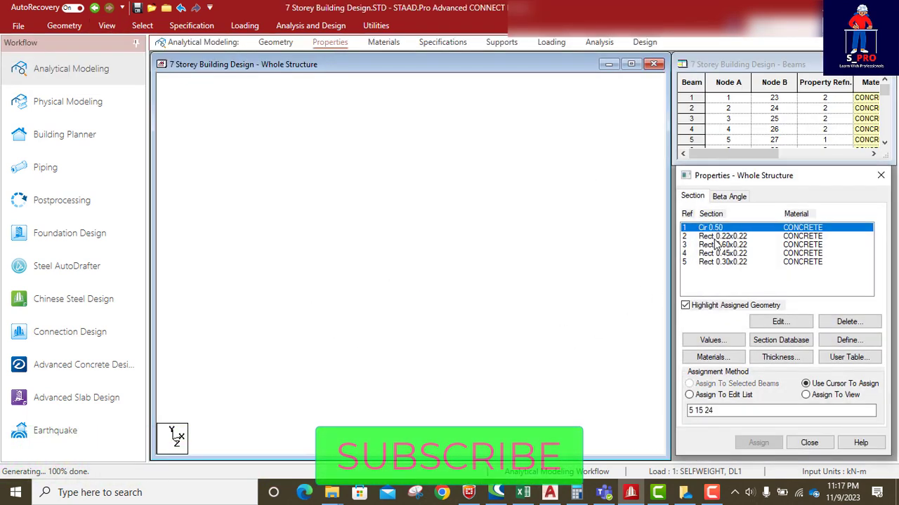
click(715, 237)
click(717, 245)
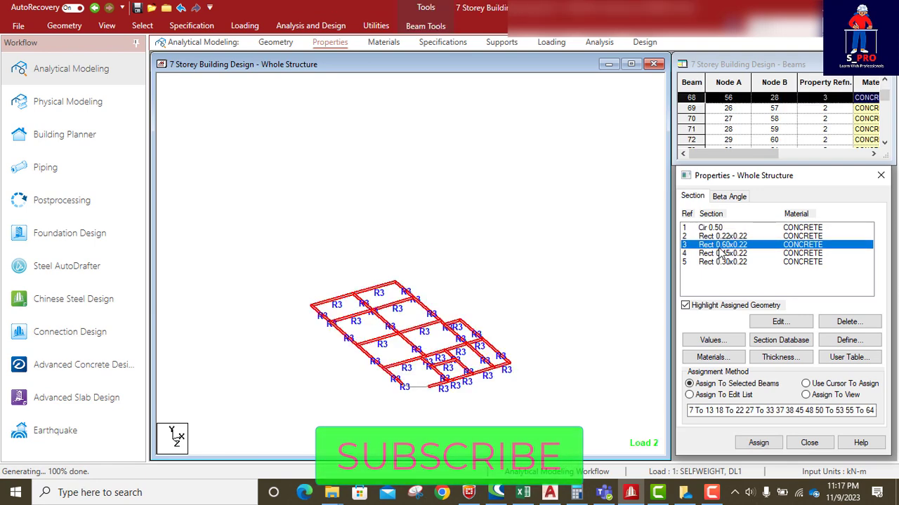
Step: Select the curved corner segments of the lowest floor and assign them the Rect 0.60x0.22 concrete section
scroll(430, 416, up, 2)
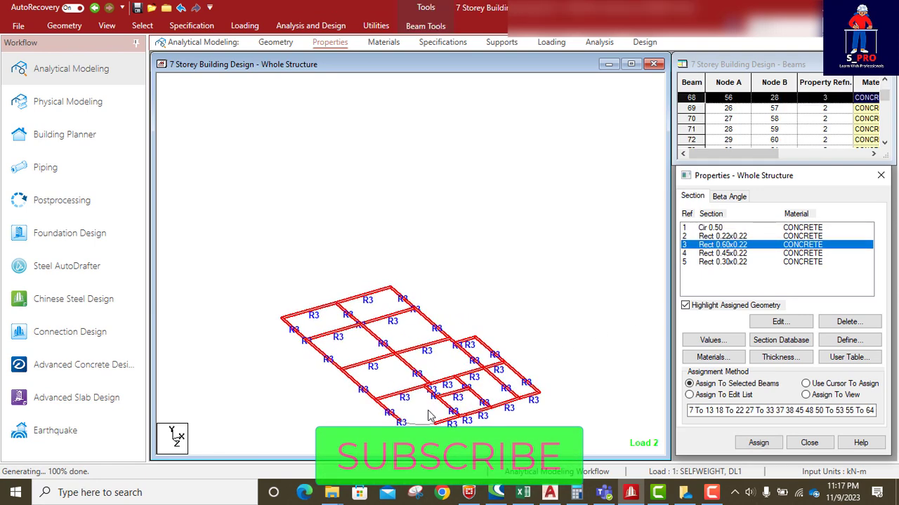
scroll(429, 415, up, 1)
middle_drag(573, 341, 563, 222)
scroll(423, 311, up, 3)
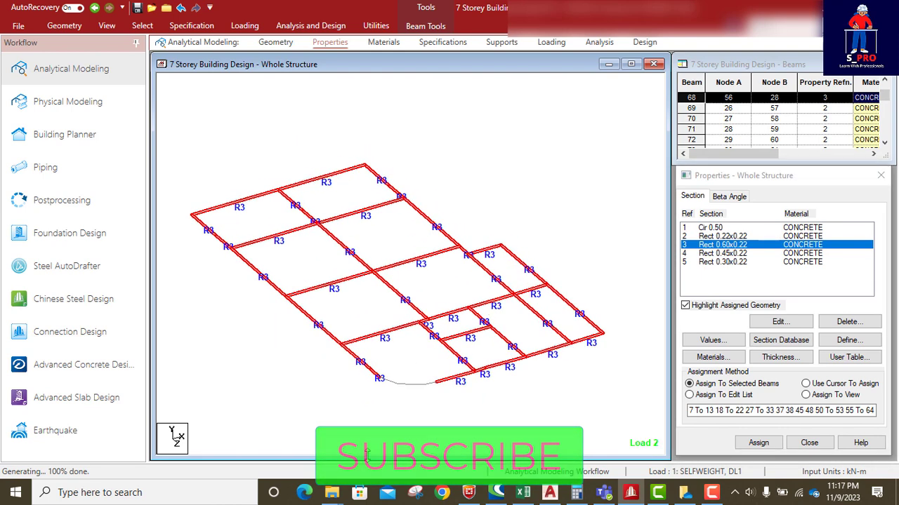
scroll(370, 452, up, 3)
middle_drag(403, 414, 455, 312)
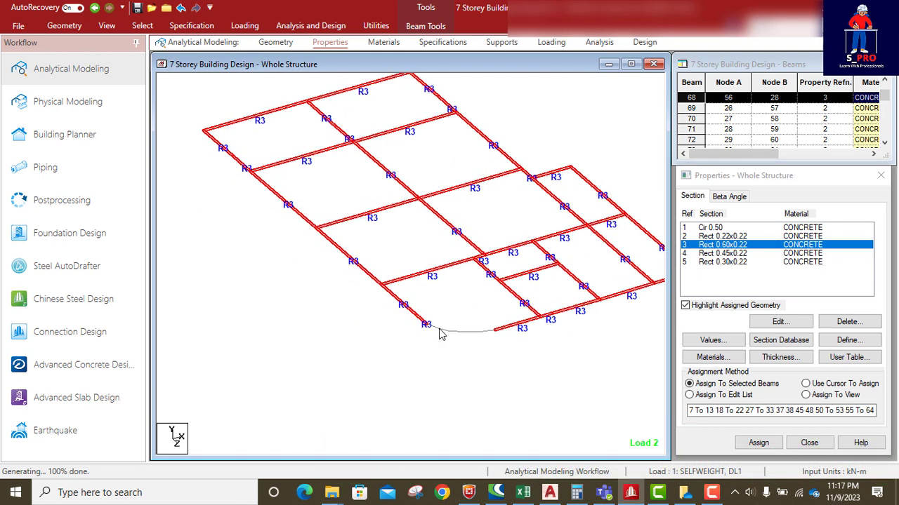
click(439, 334)
ctrl+click(457, 333)
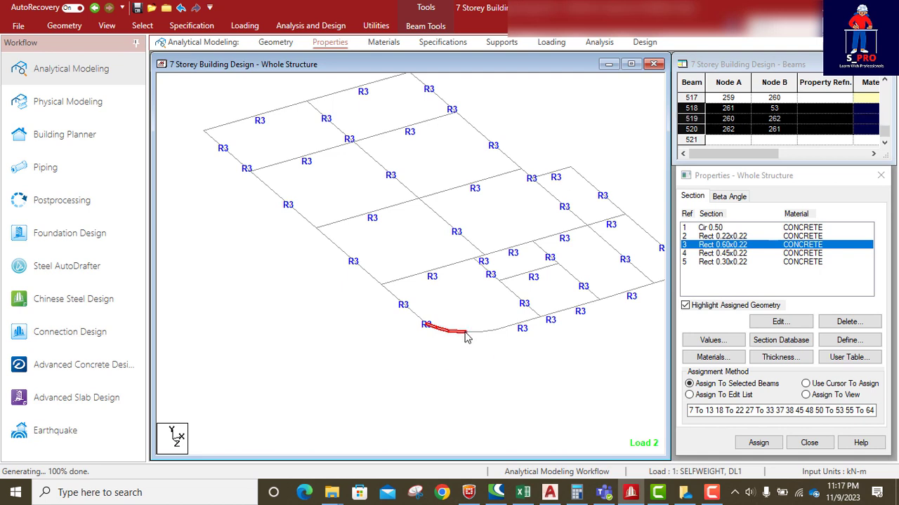
ctrl+click(482, 332)
ctrl+click(500, 330)
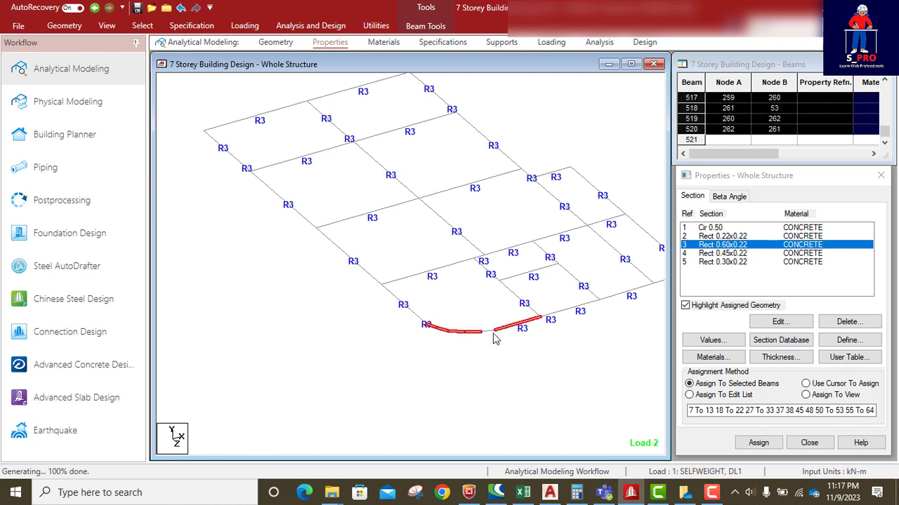
ctrl+click(487, 333)
ctrl+click(477, 332)
click(759, 443)
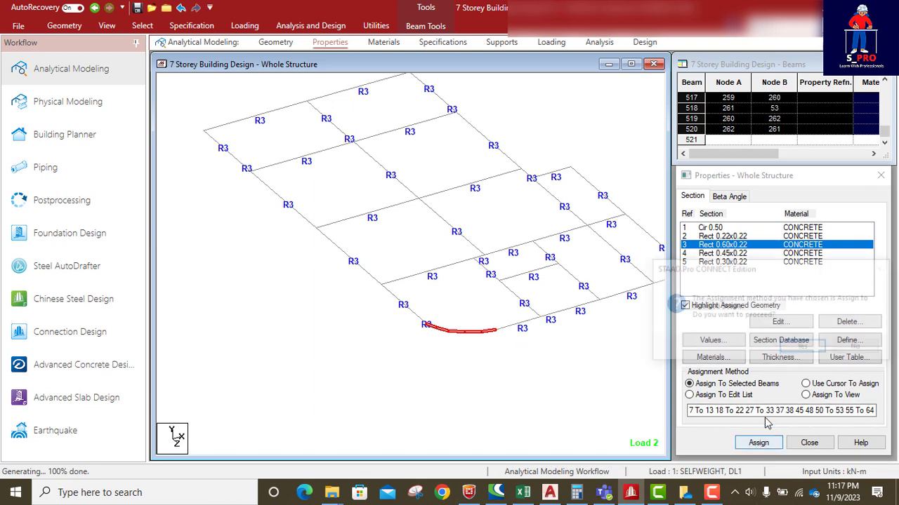
click(805, 350)
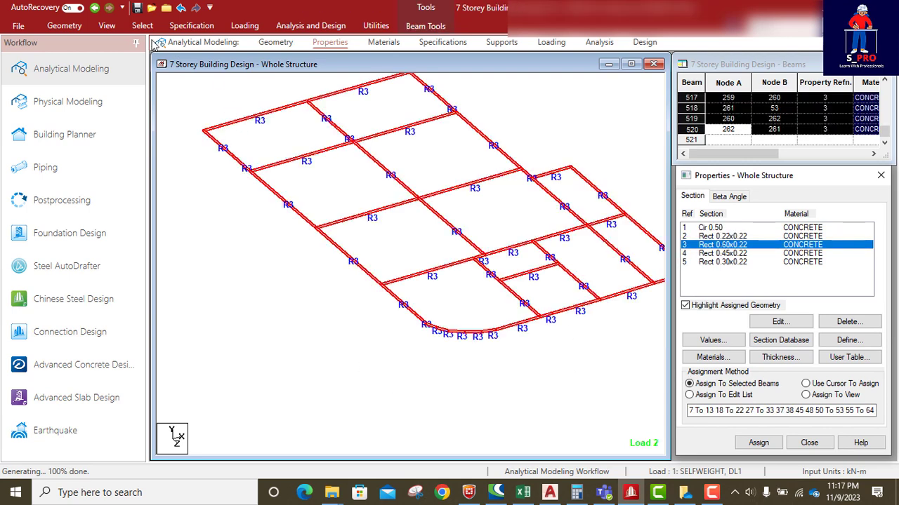
Step: Restore the whole structure, select the second beam level from the base in elevation and isolate it in an isometric view
click(106, 27)
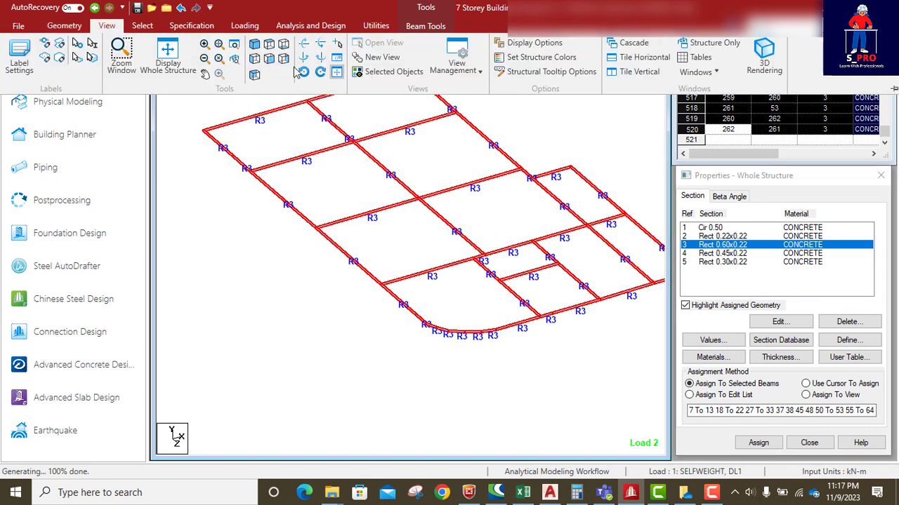
click(167, 62)
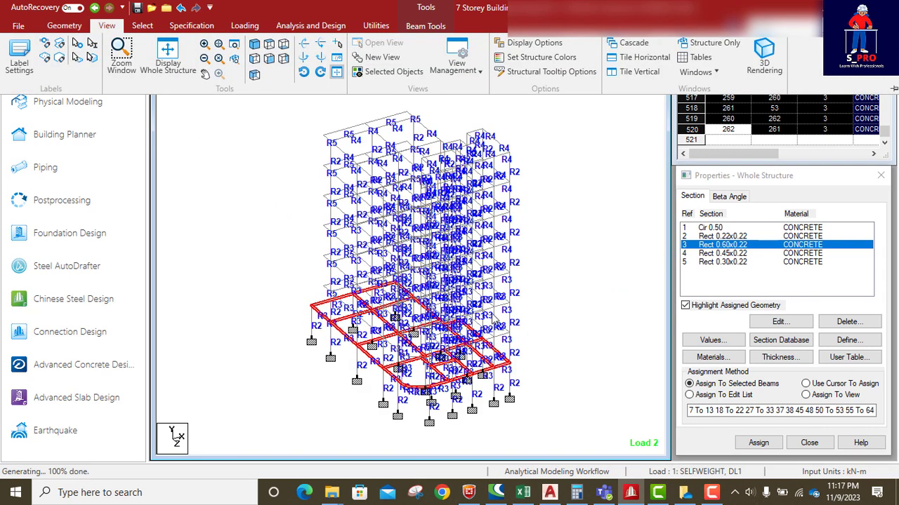
click(269, 59)
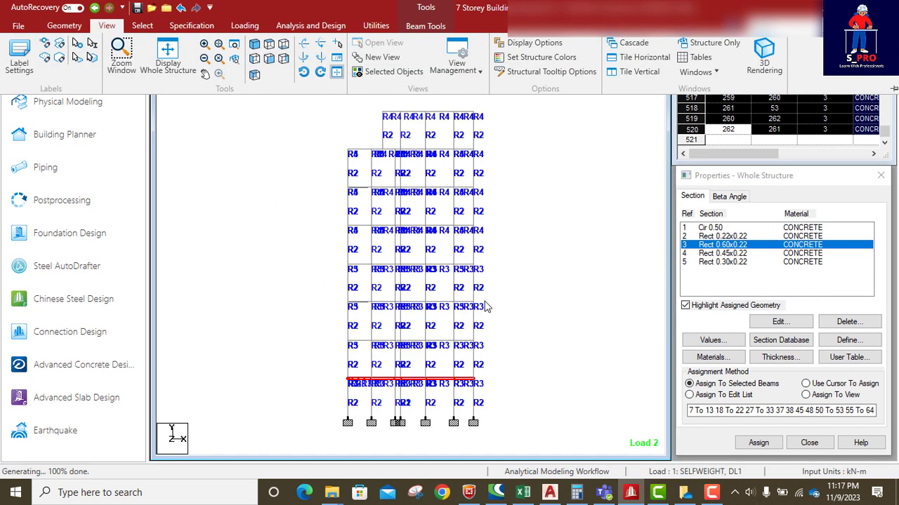
click(483, 350)
click(484, 346)
drag(486, 348, 337, 333)
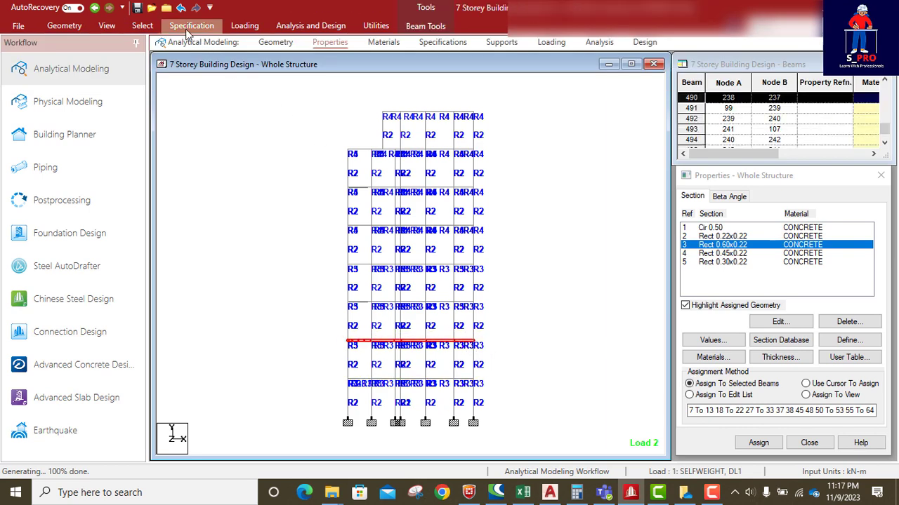
click(117, 26)
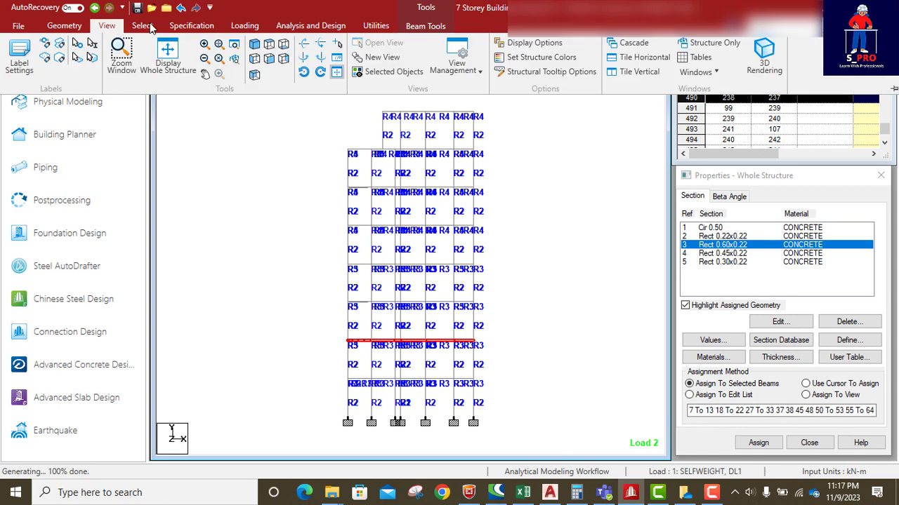
click(140, 28)
click(109, 26)
click(372, 72)
click(252, 46)
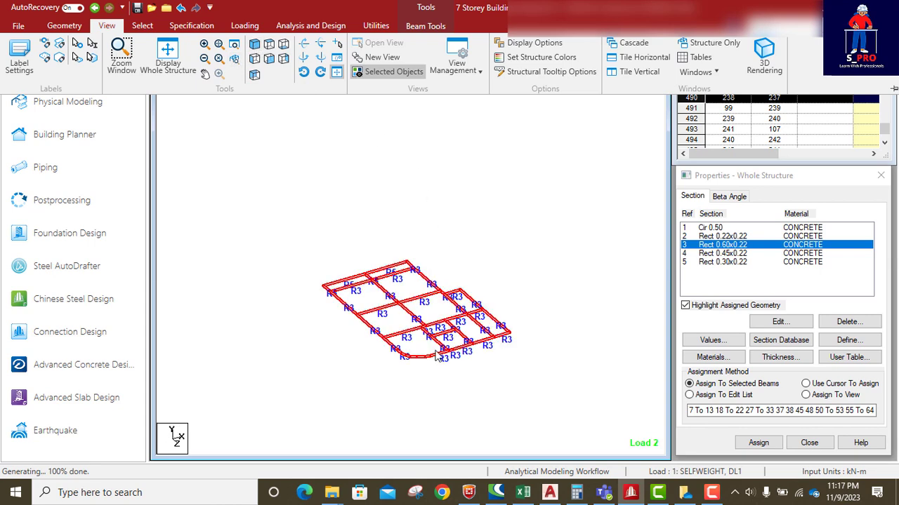
Step: Clear the beam selection and choose the Rect 0.60x0.22 section to highlight its assigned beams on the second level
click(646, 288)
click(719, 236)
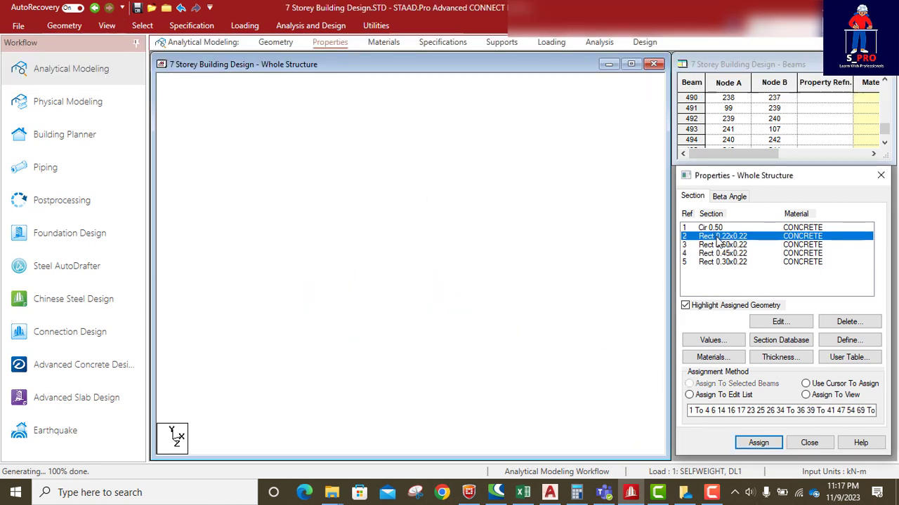
click(720, 244)
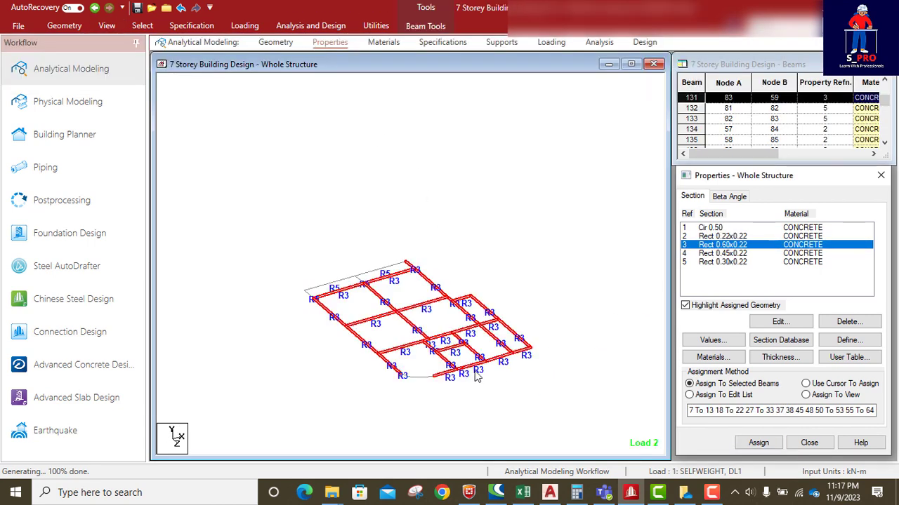
Step: Select the curved corner segments of the second beam level and assign the Rect 0.60x0.22 concrete section to them
scroll(429, 399, up, 5)
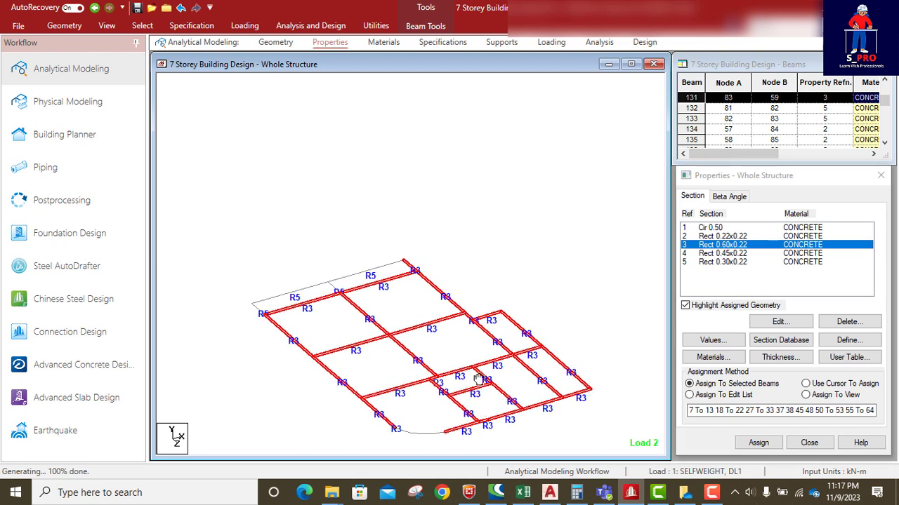
middle_drag(478, 379, 491, 297)
scroll(421, 344, up, 3)
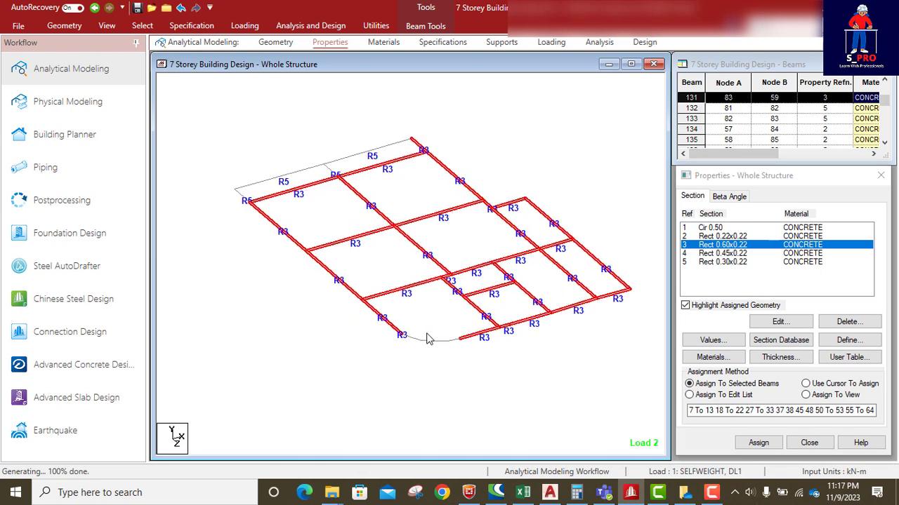
click(414, 361)
click(421, 358)
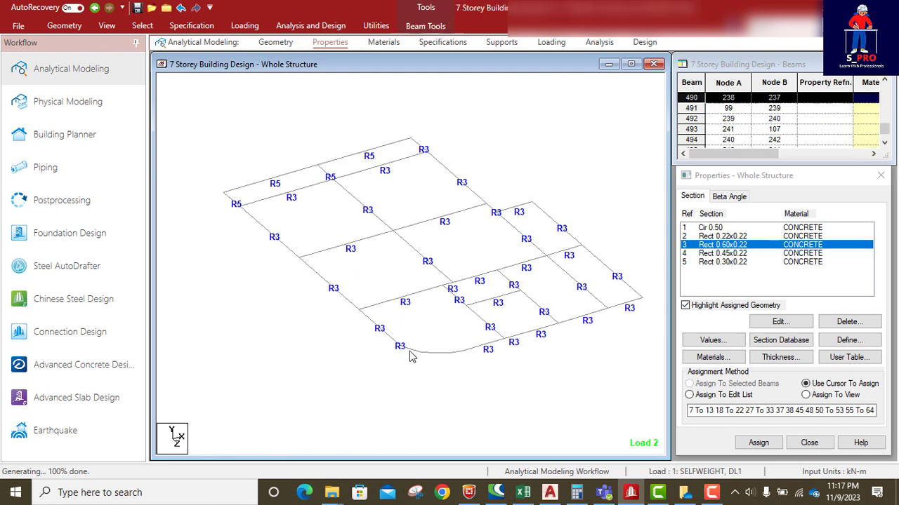
ctrl+click(433, 356)
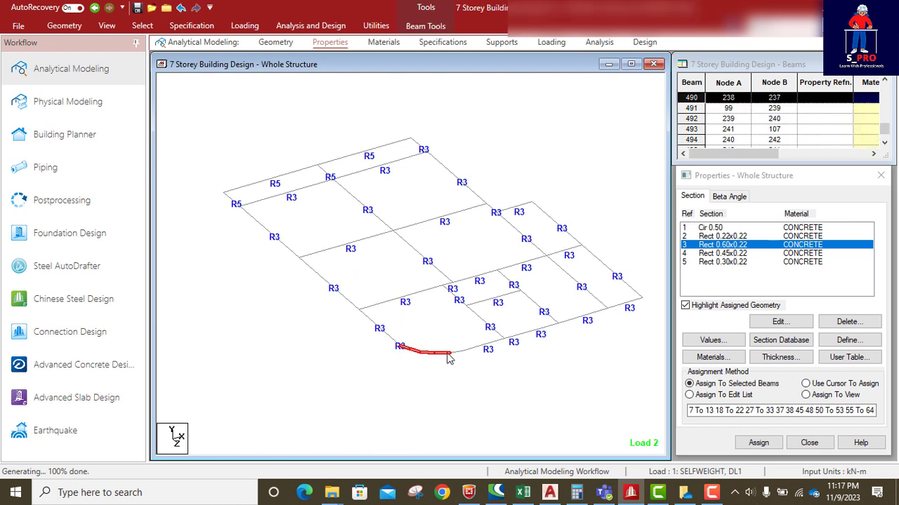
ctrl+click(450, 357)
ctrl+click(442, 355)
click(758, 442)
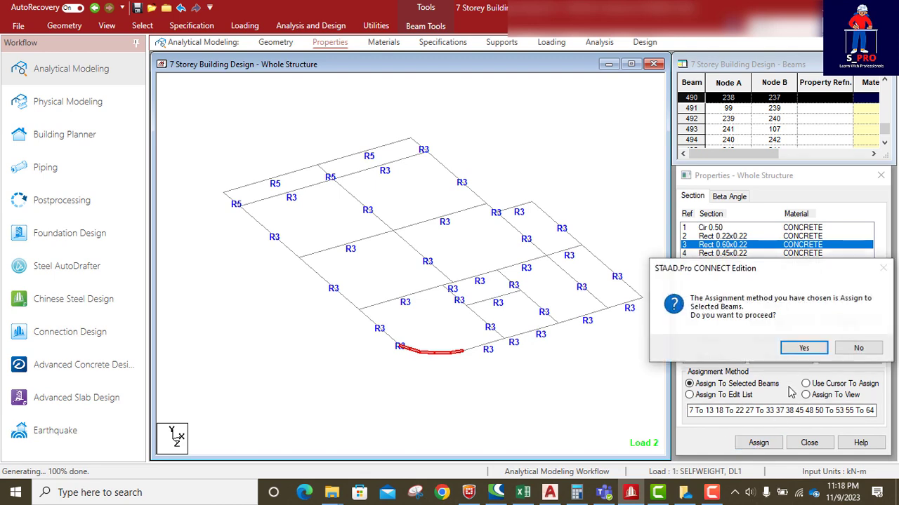
click(801, 345)
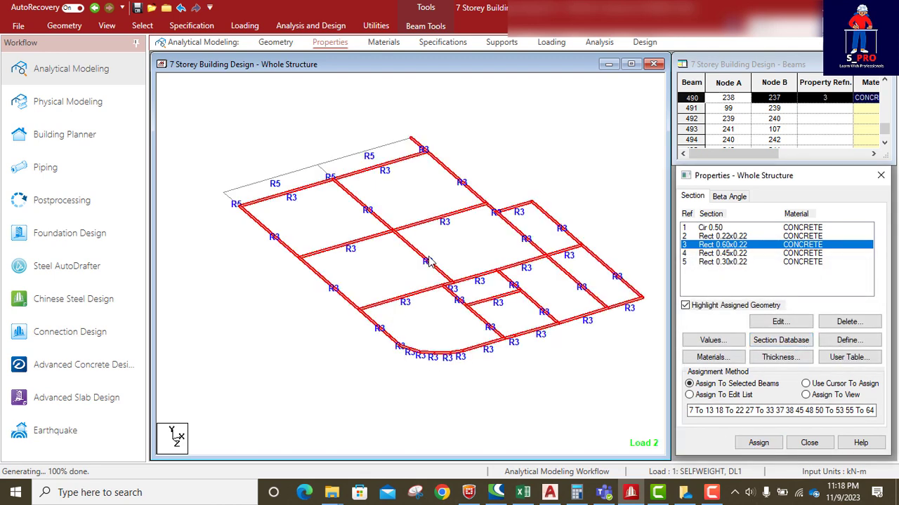
Step: Restore the whole structure, select the third beam level from the base in elevation and isolate it in an isometric view
click(107, 26)
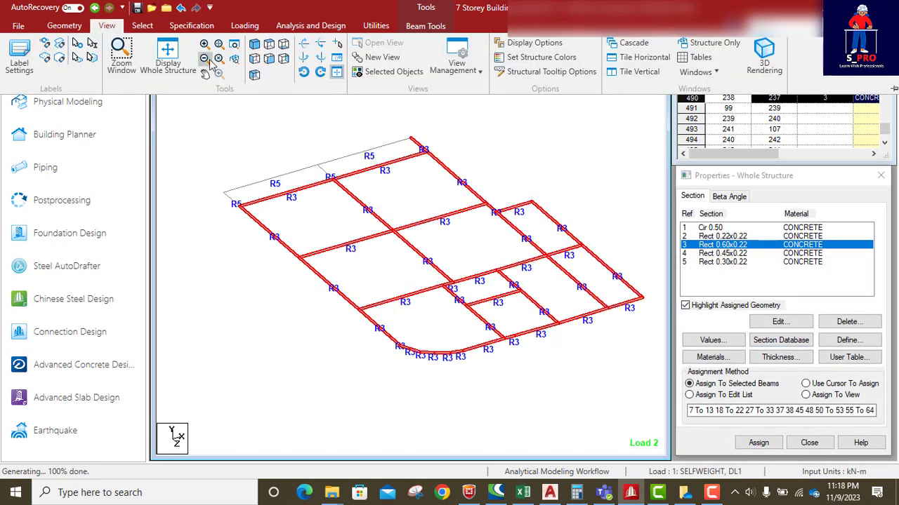
click(172, 64)
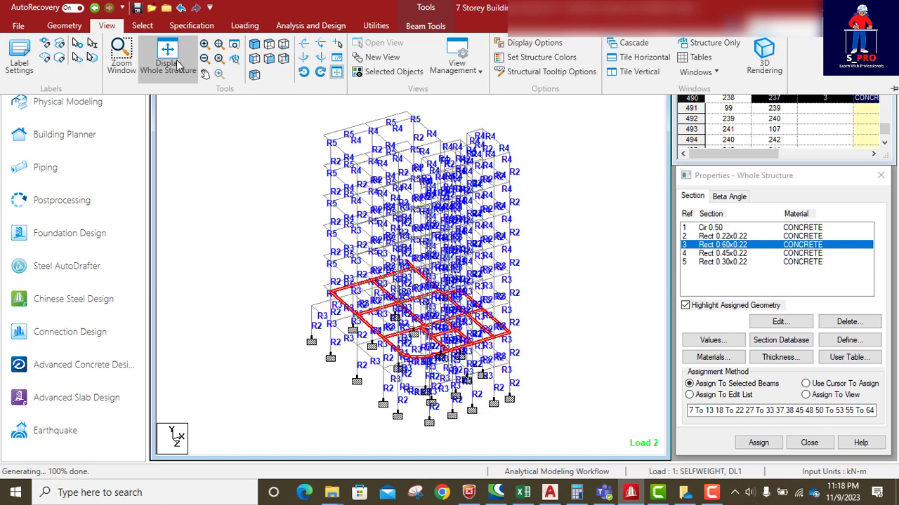
click(269, 60)
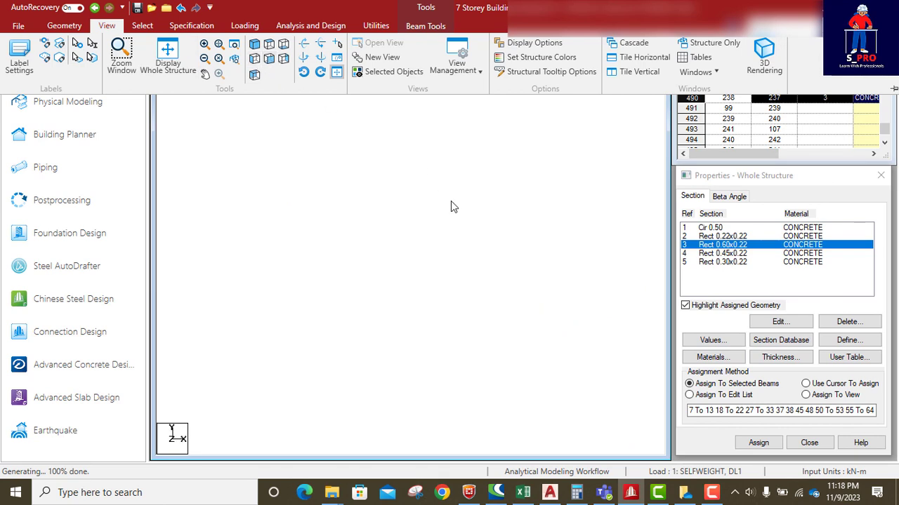
click(480, 313)
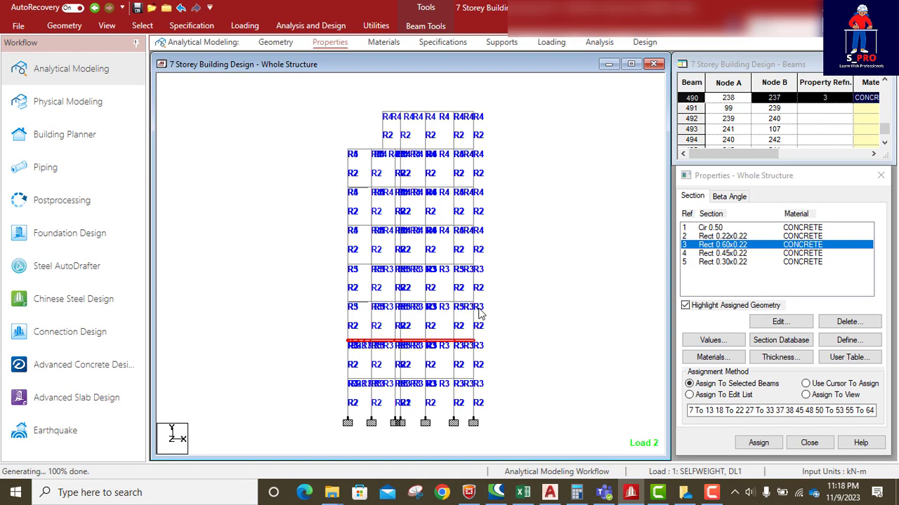
drag(479, 314, 335, 300)
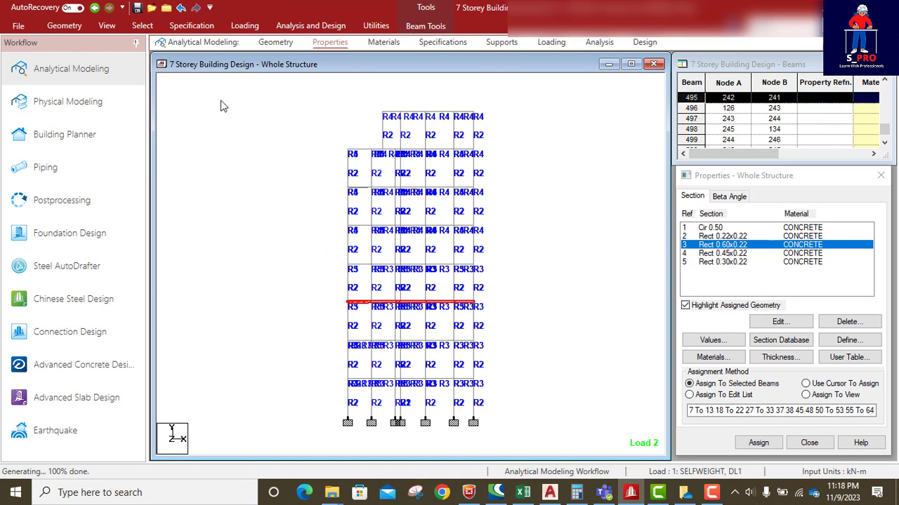
click(107, 27)
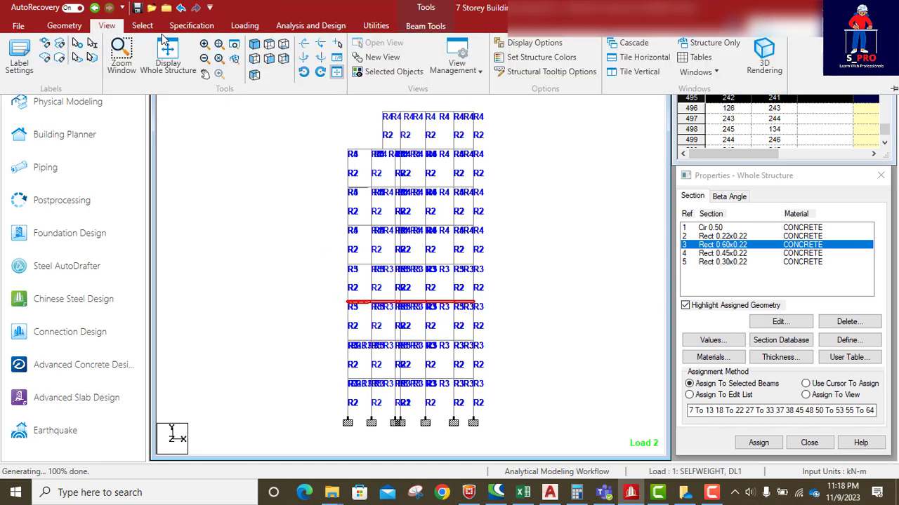
click(268, 59)
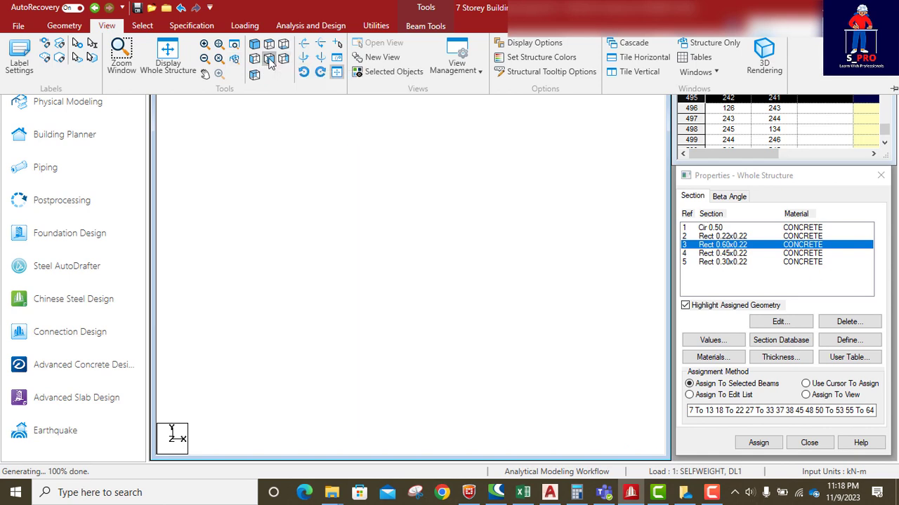
click(372, 72)
click(254, 44)
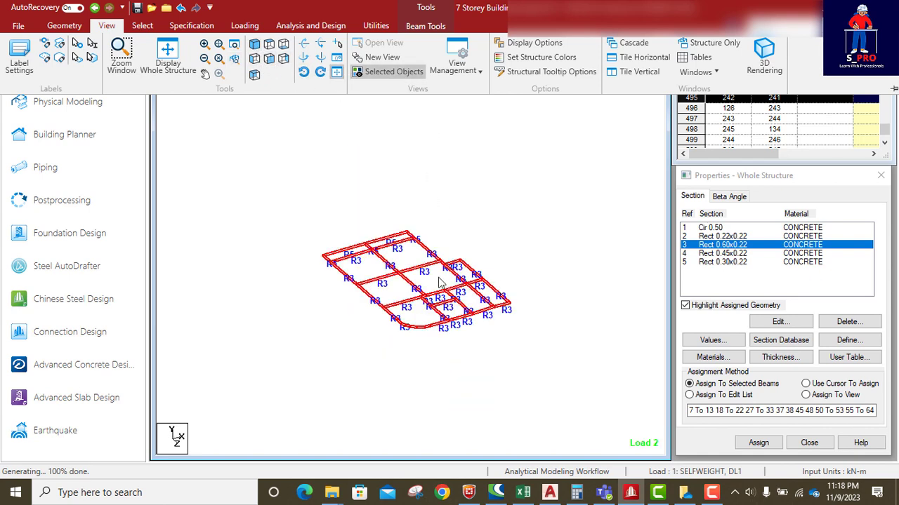
Step: Clear the selection, highlight the Rect 0.60x0.22 beams, and assign that section to four unassigned curved corner segments of the third level
click(590, 320)
click(590, 320)
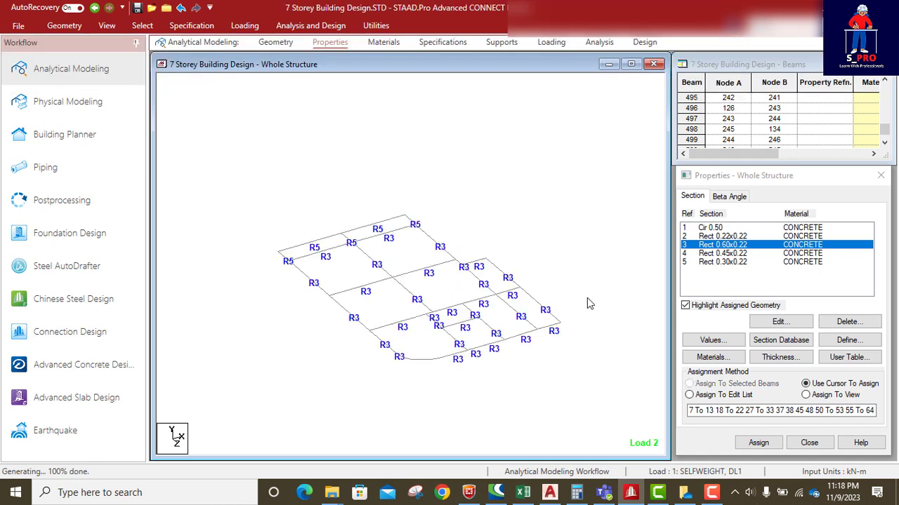
click(716, 246)
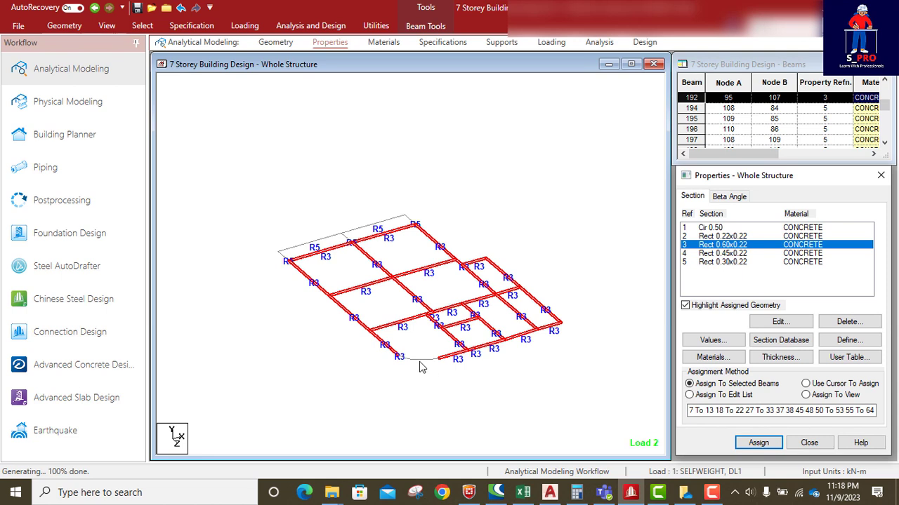
click(421, 360)
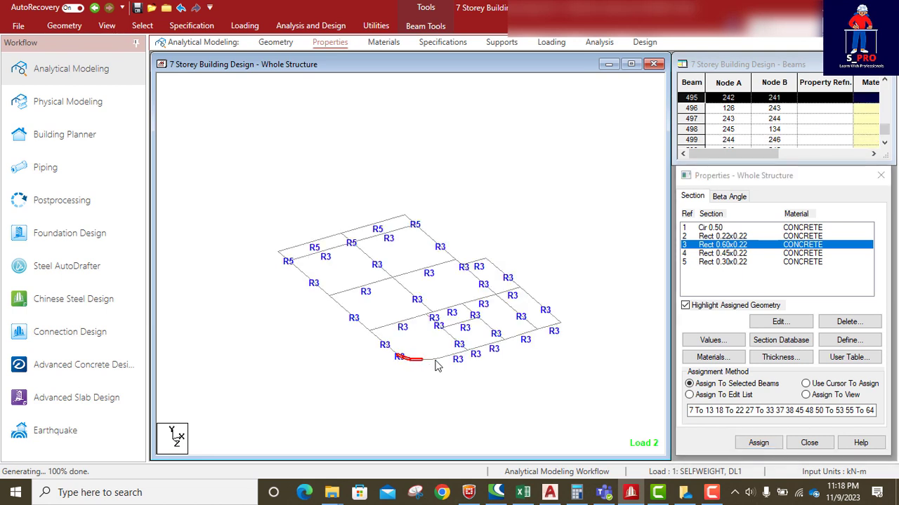
ctrl+click(414, 361)
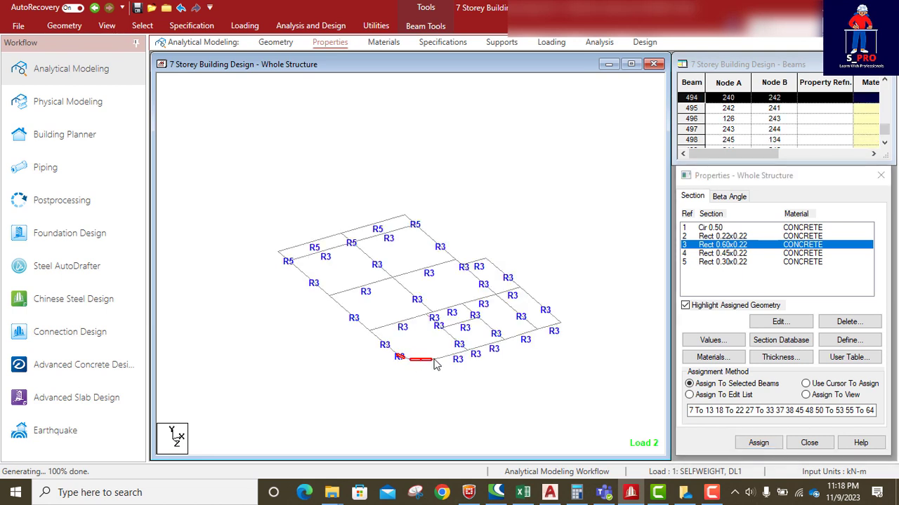
scroll(411, 376, up, 3)
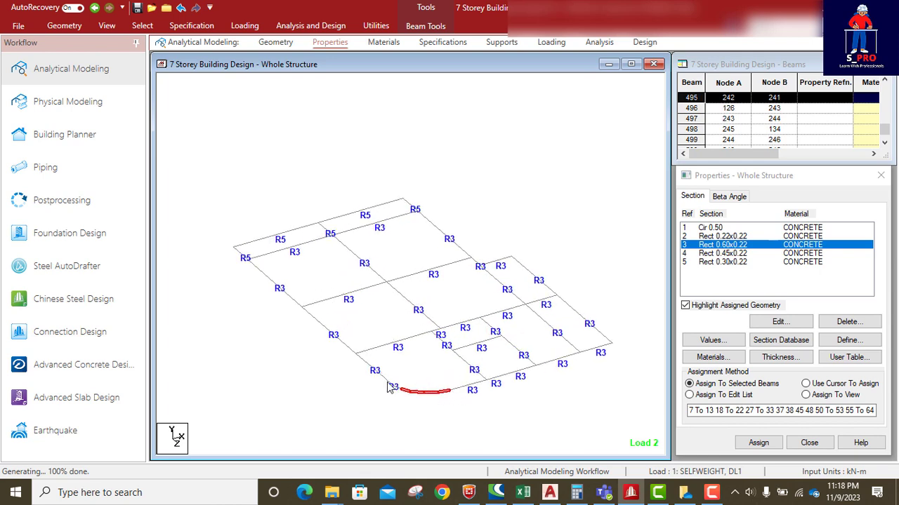
click(758, 443)
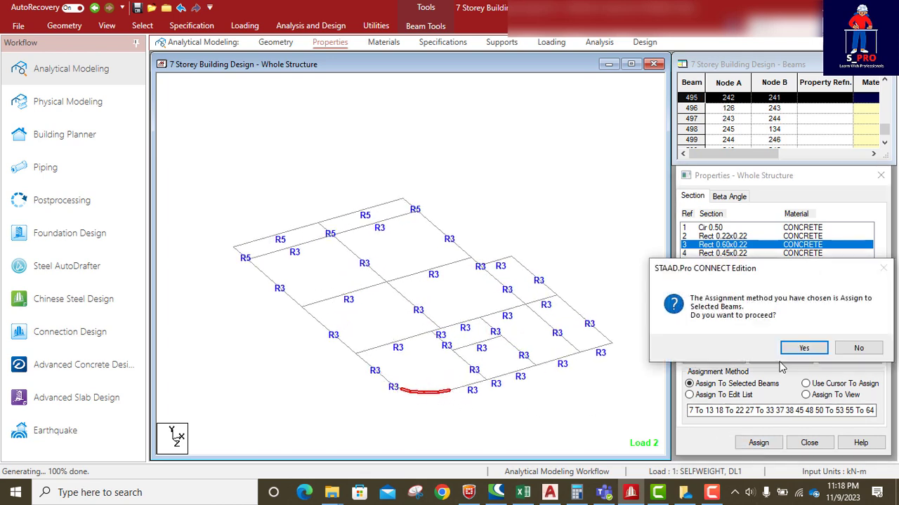
click(804, 349)
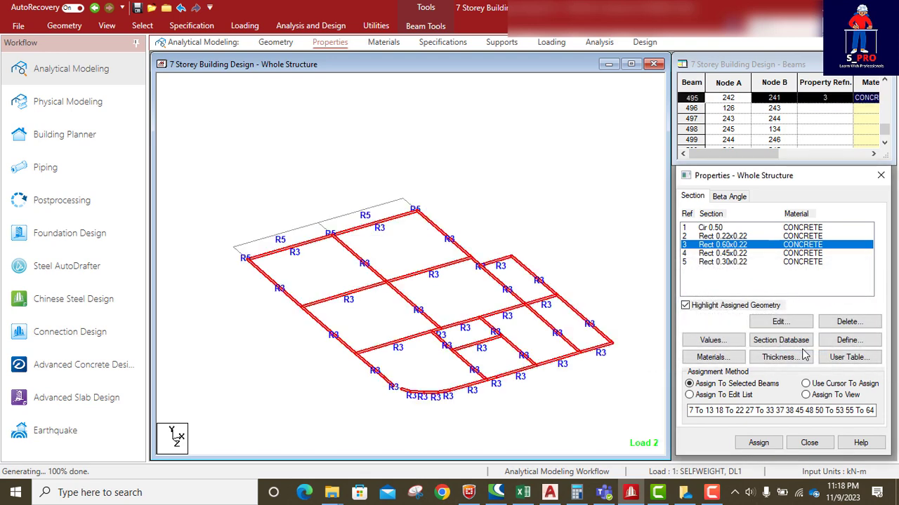
Step: Assign the Rect 0.60x0.22 concrete section to the remaining curved corner segment of the third level
click(396, 394)
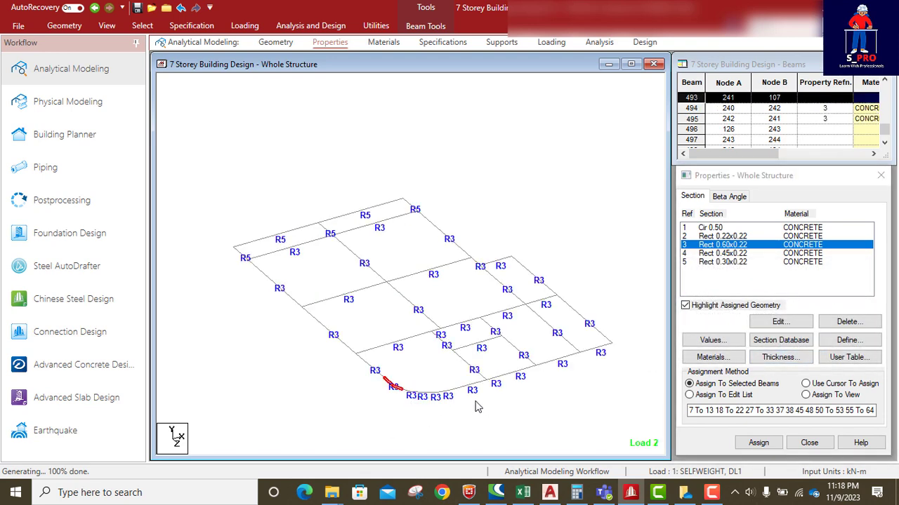
click(757, 443)
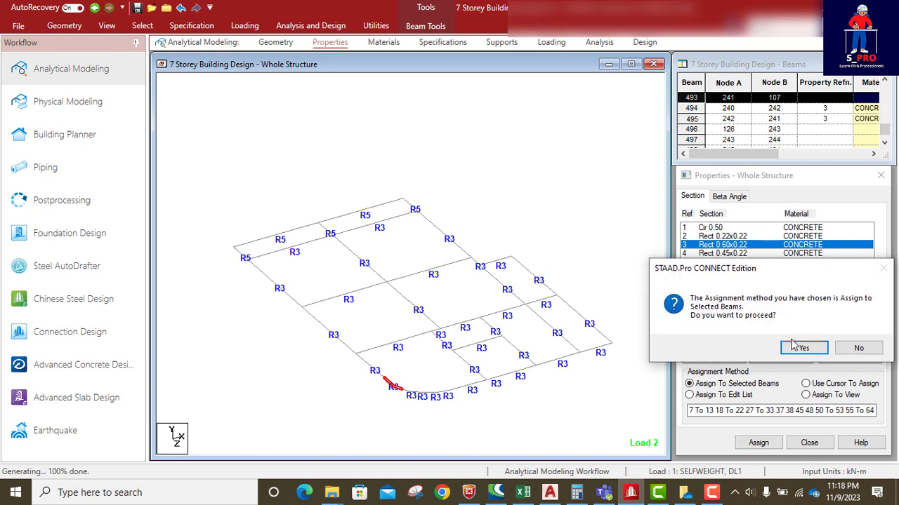
click(799, 347)
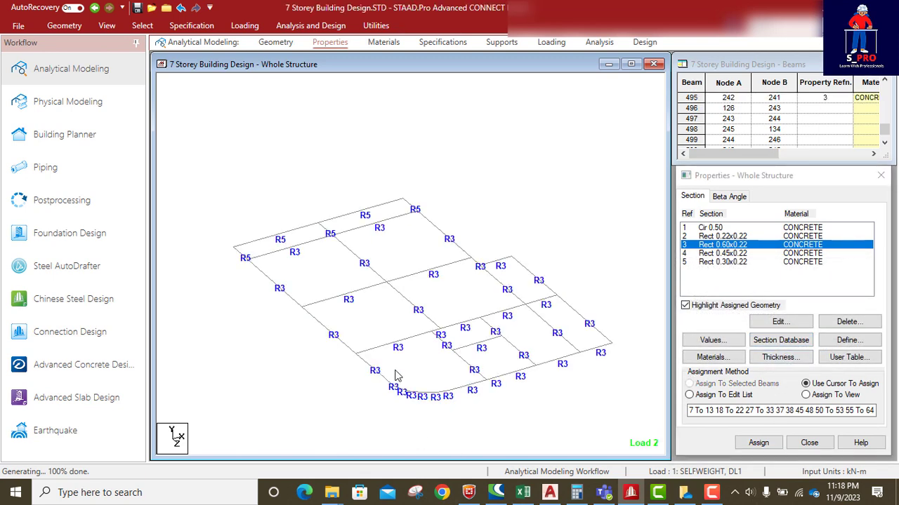
Step: Window-select the curved corner beams of the third level and restore the display of the whole structure
click(90, 29)
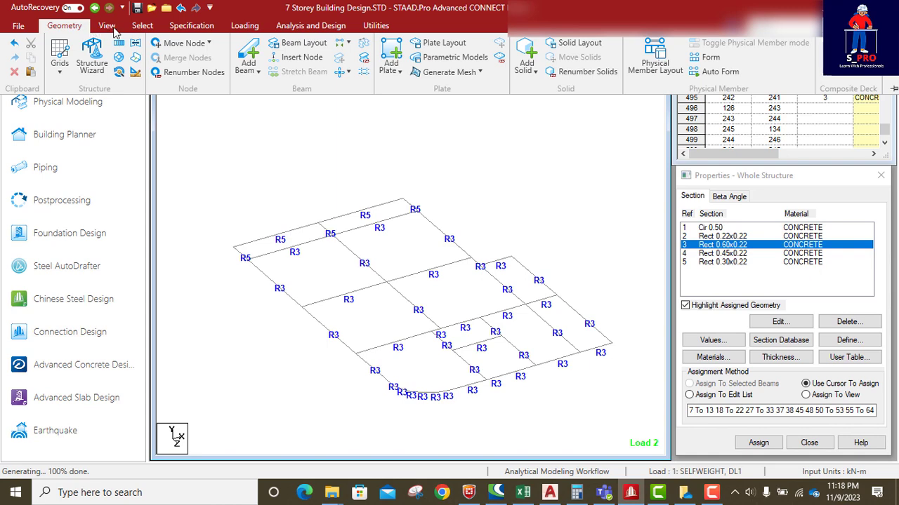
click(526, 399)
drag(483, 423, 344, 345)
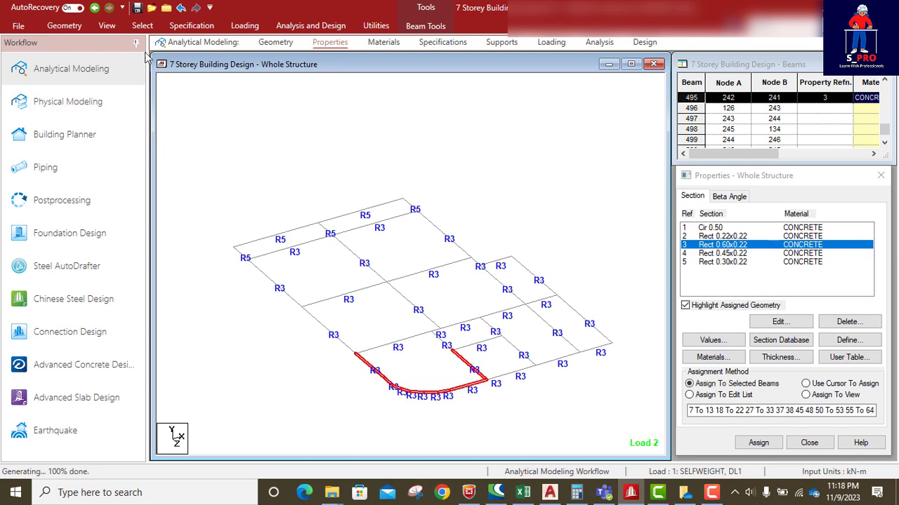
click(107, 25)
click(176, 62)
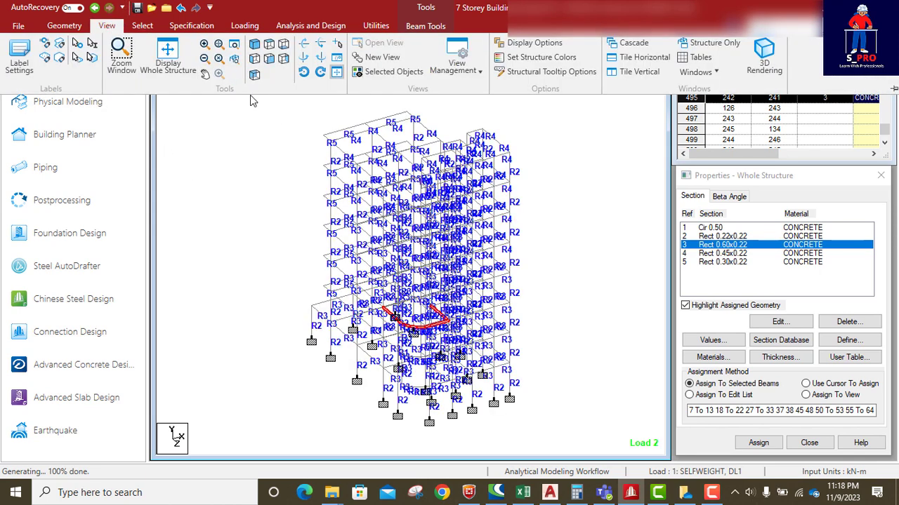
Step: In the front elevation, select the fourth beam level from the base and isolate it in an isometric view
click(269, 59)
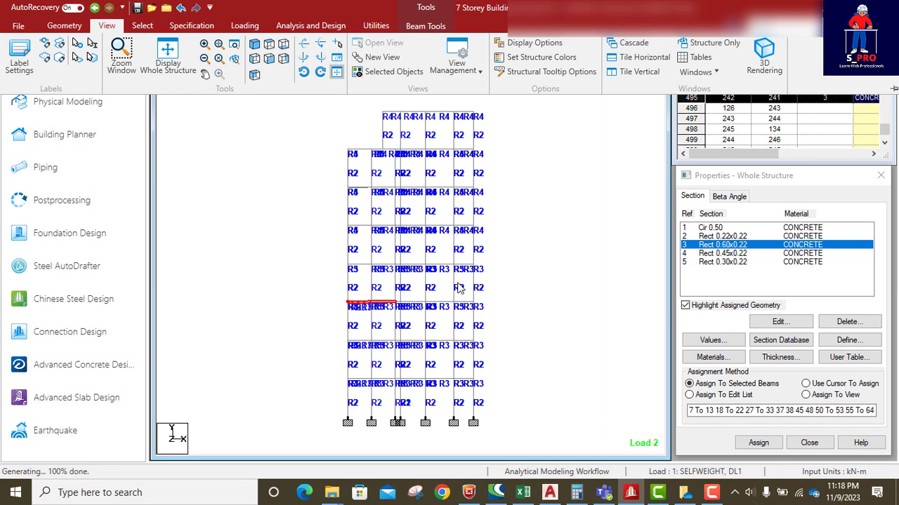
click(478, 273)
drag(480, 269, 340, 255)
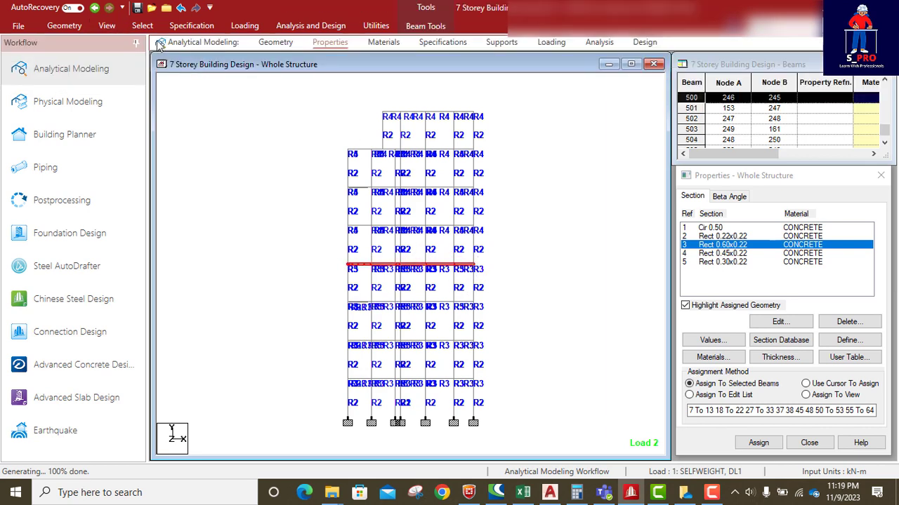
click(106, 25)
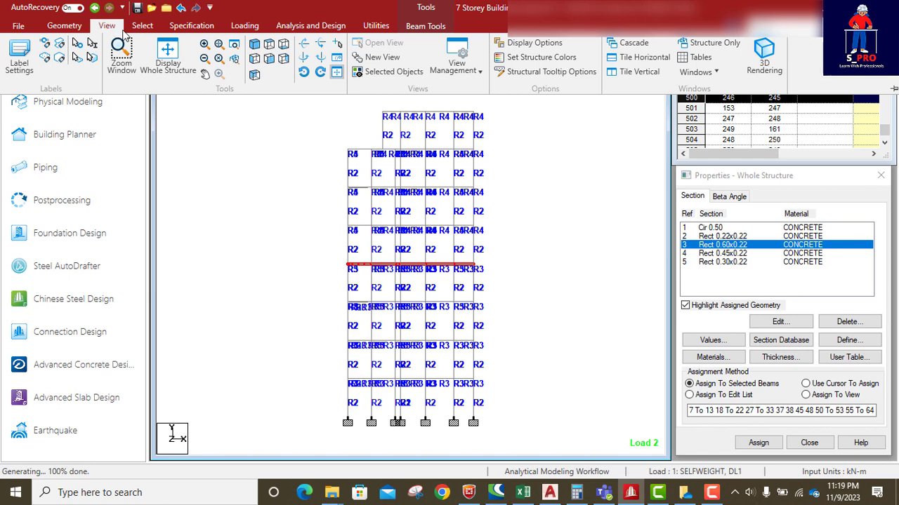
click(372, 72)
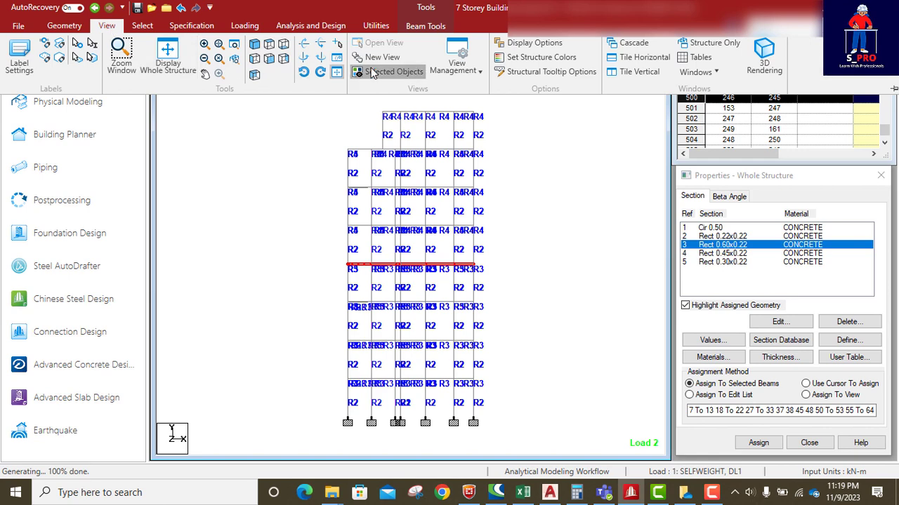
click(255, 45)
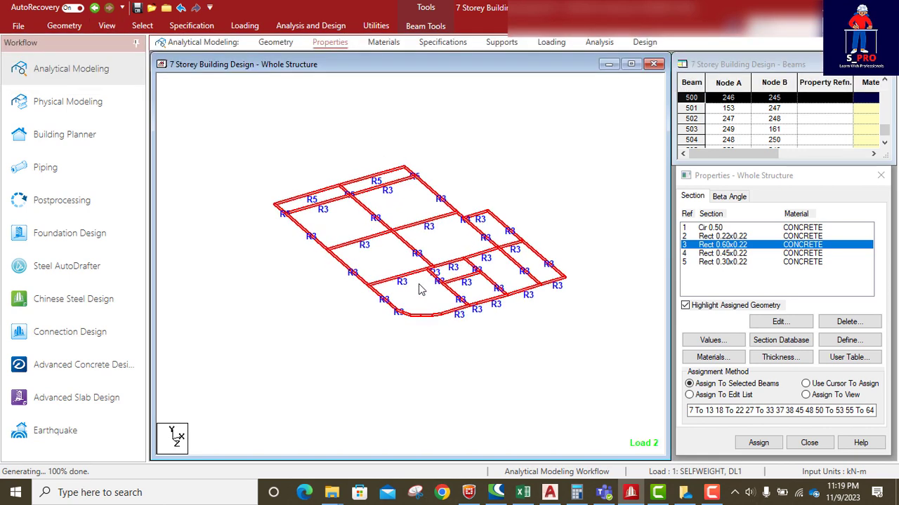
Step: Clear the selection, highlight the Rect 0.60x0.22 beams, and assign that section to all curved corner segments of the fourth level
scroll(419, 290, up, 5)
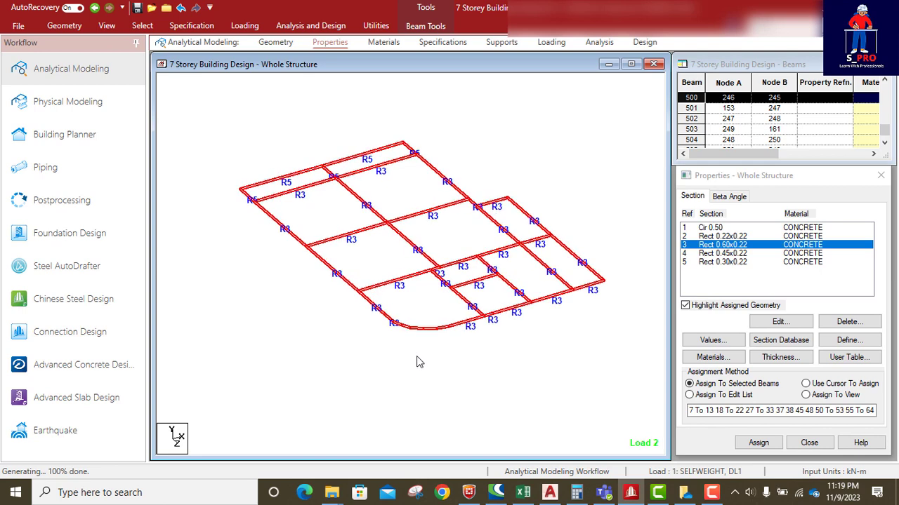
click(462, 395)
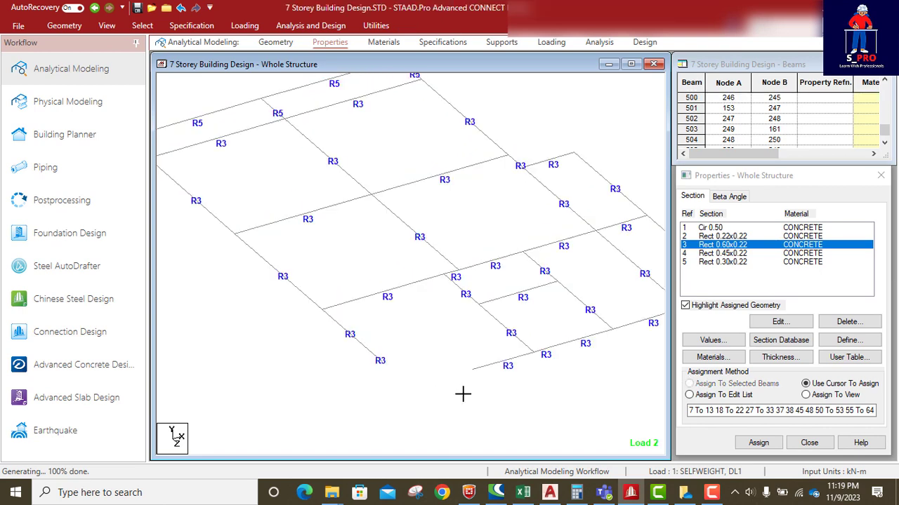
click(723, 244)
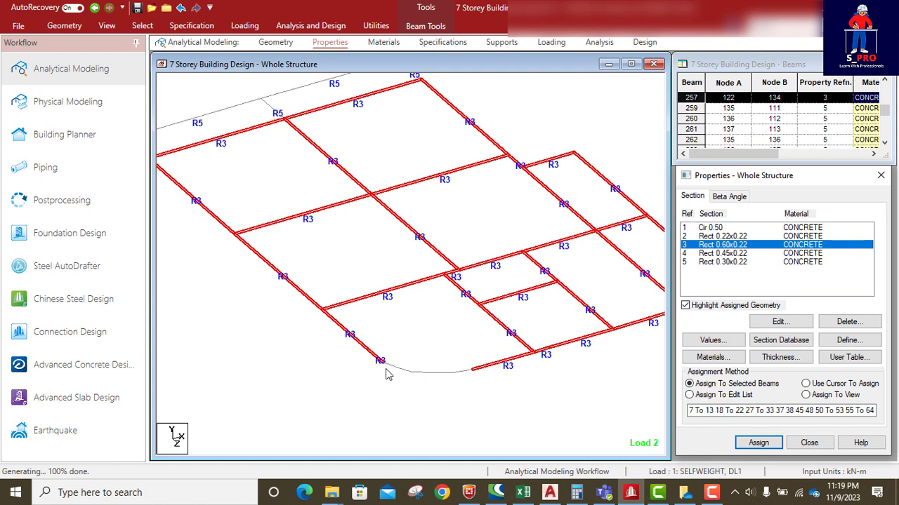
click(390, 374)
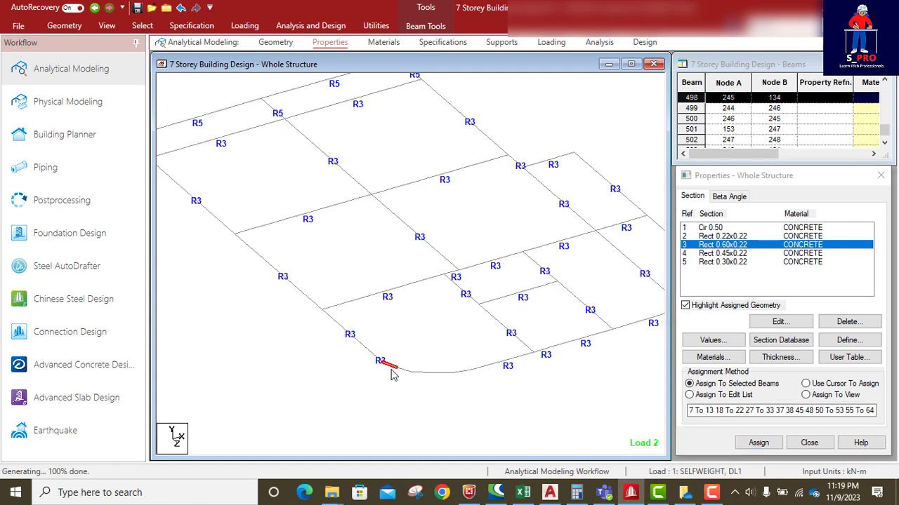
click(412, 381)
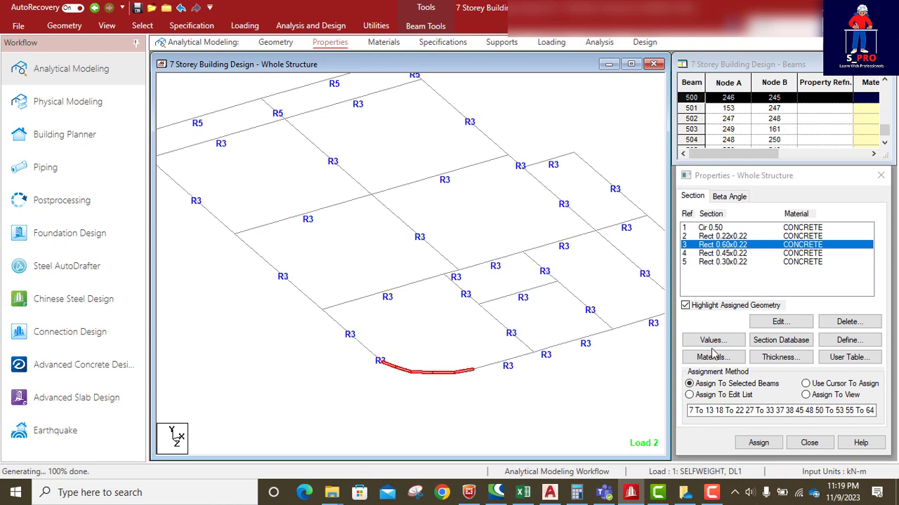
click(758, 442)
click(794, 345)
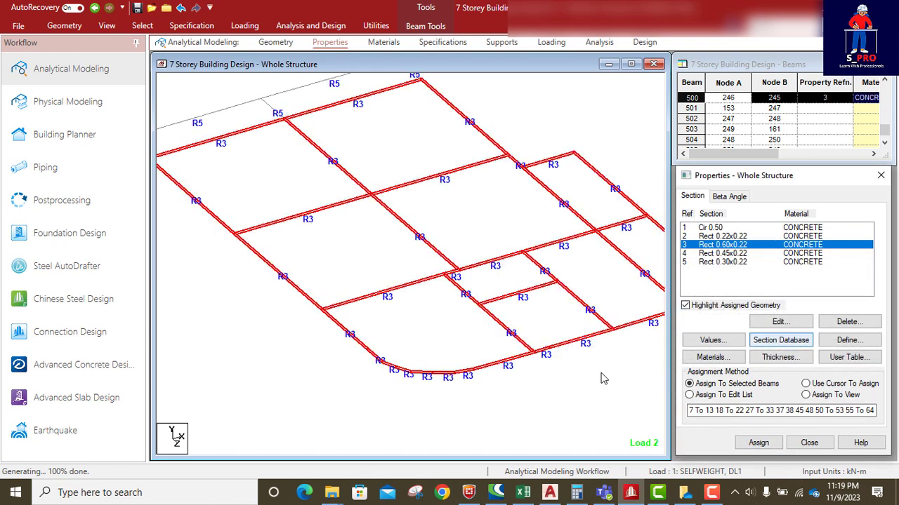
Step: Window-select the beams around the curved corner of the fourth level and restore the display of the whole structure
click(431, 354)
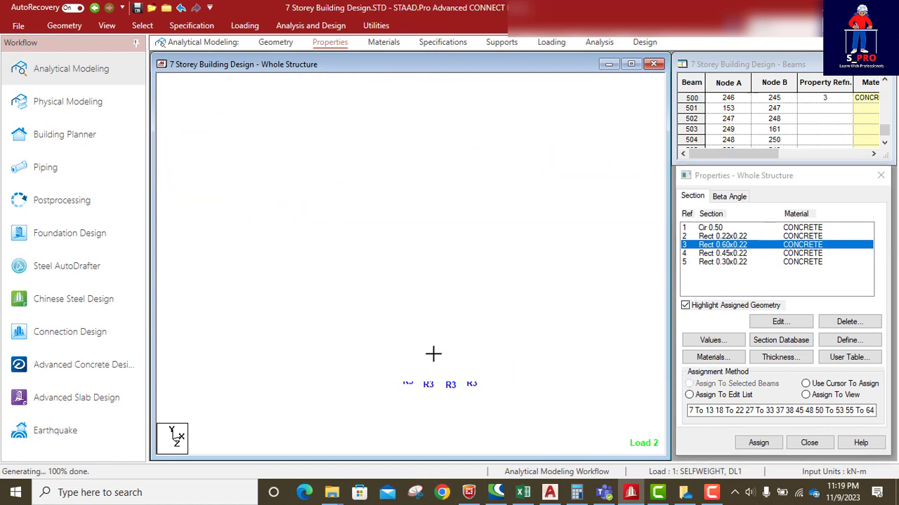
middle_drag(433, 353, 391, 329)
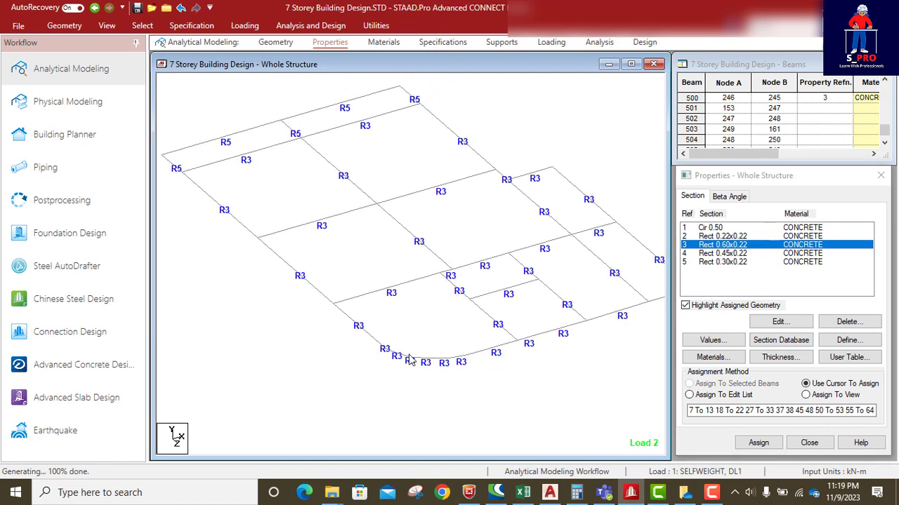
click(333, 305)
drag(491, 374, 246, 246)
click(107, 25)
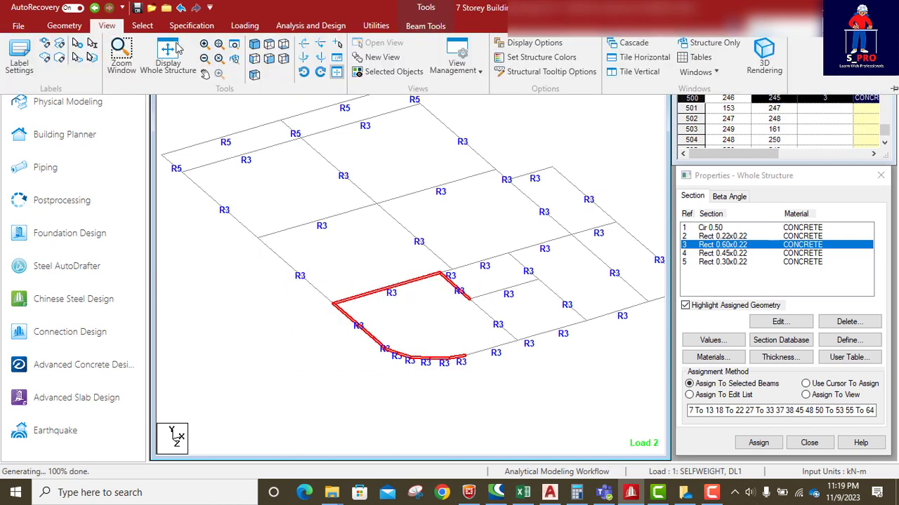
click(168, 62)
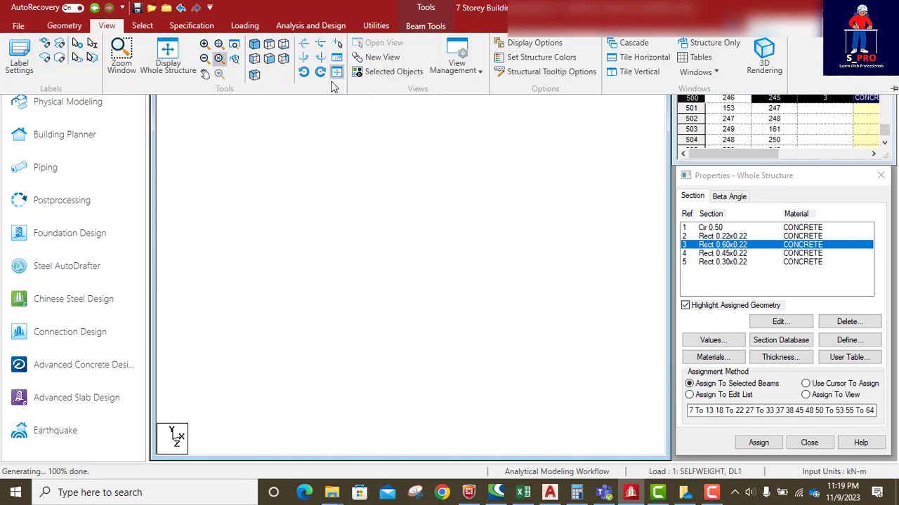
Step: In the front elevation, select the fifth beam level from the base and isolate it in an isometric view
click(269, 58)
click(487, 238)
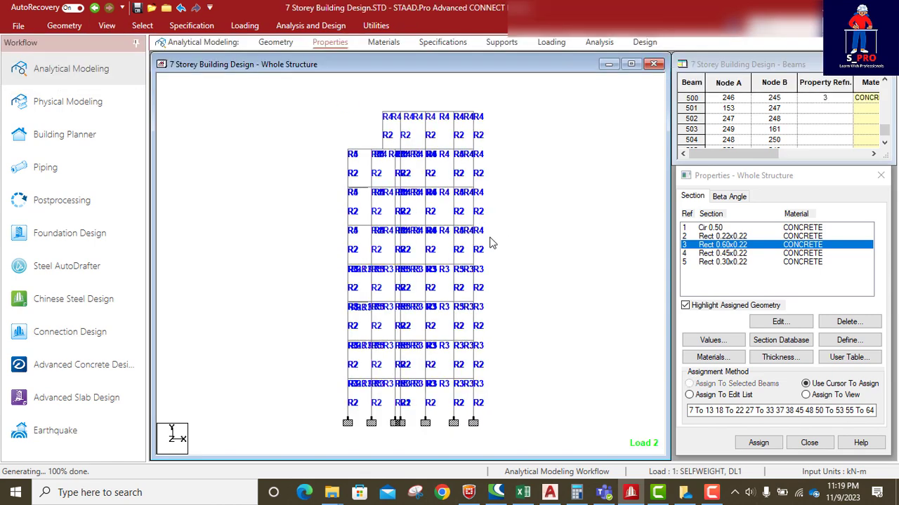
click(341, 221)
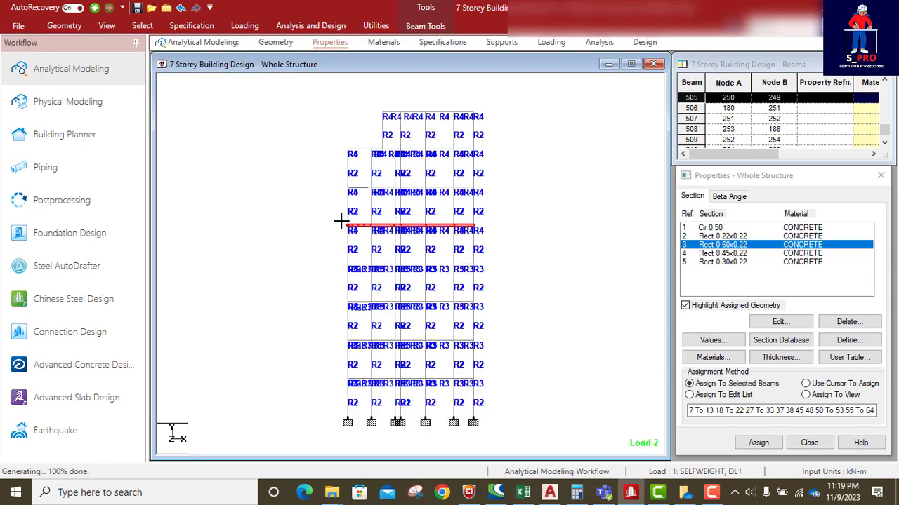
click(106, 25)
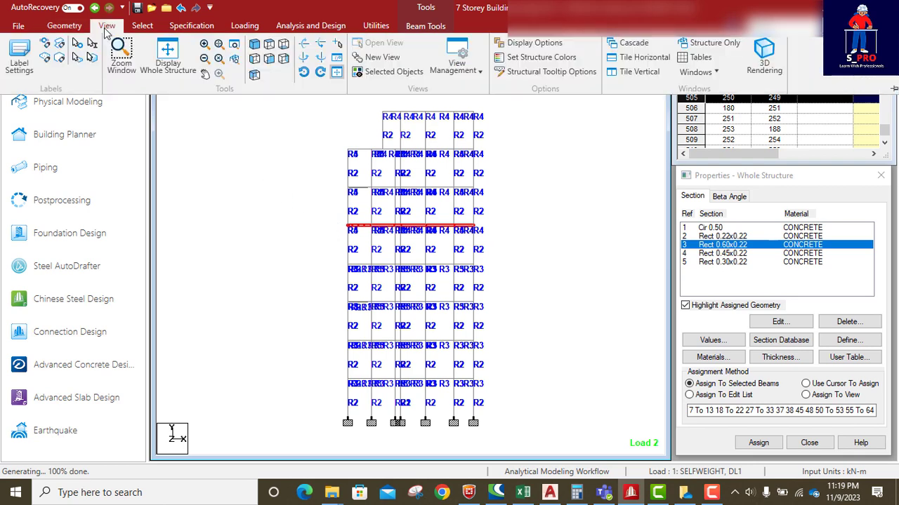
click(255, 49)
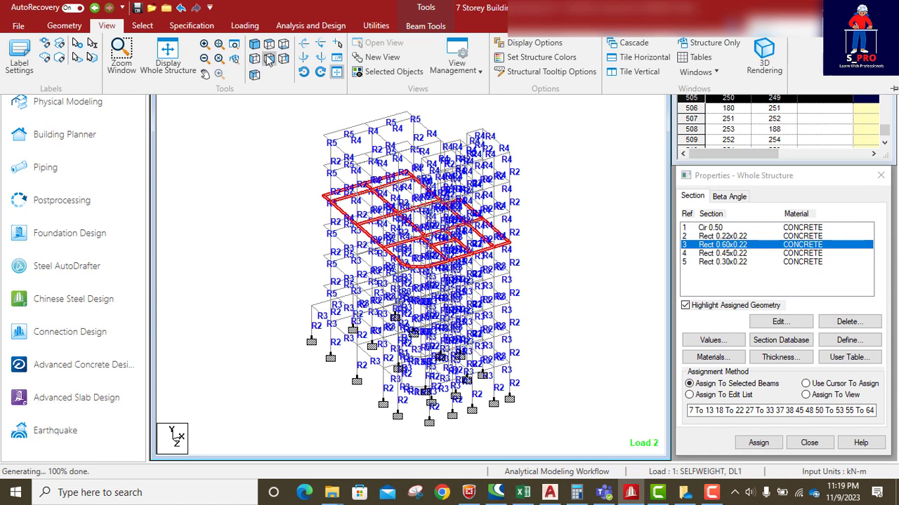
click(387, 72)
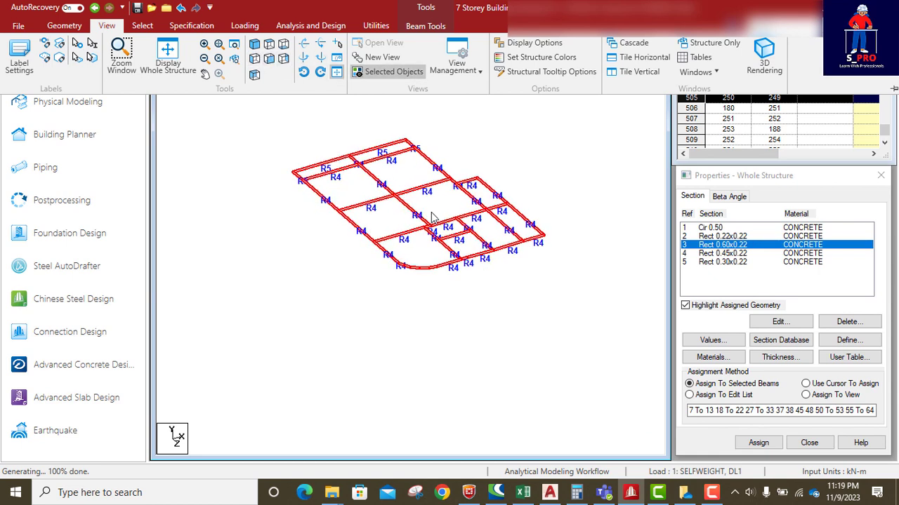
scroll(421, 311, up, 5)
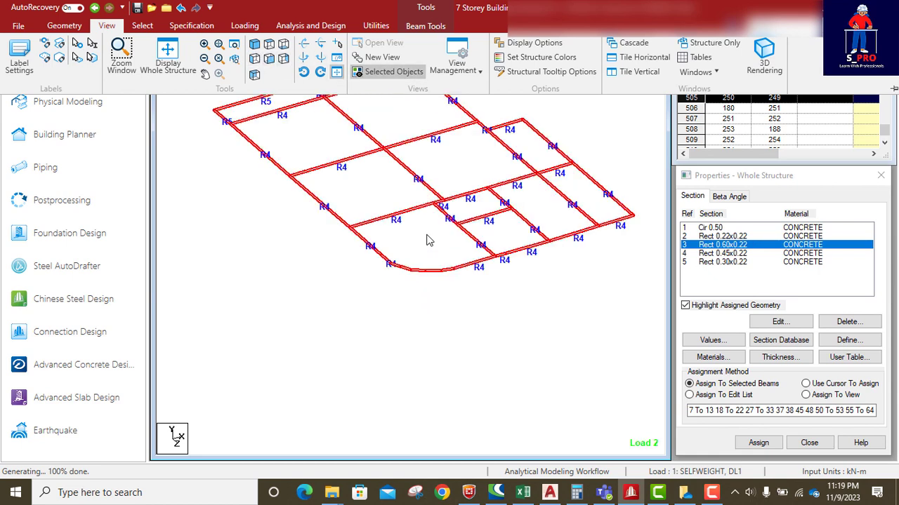
scroll(433, 239, up, 3)
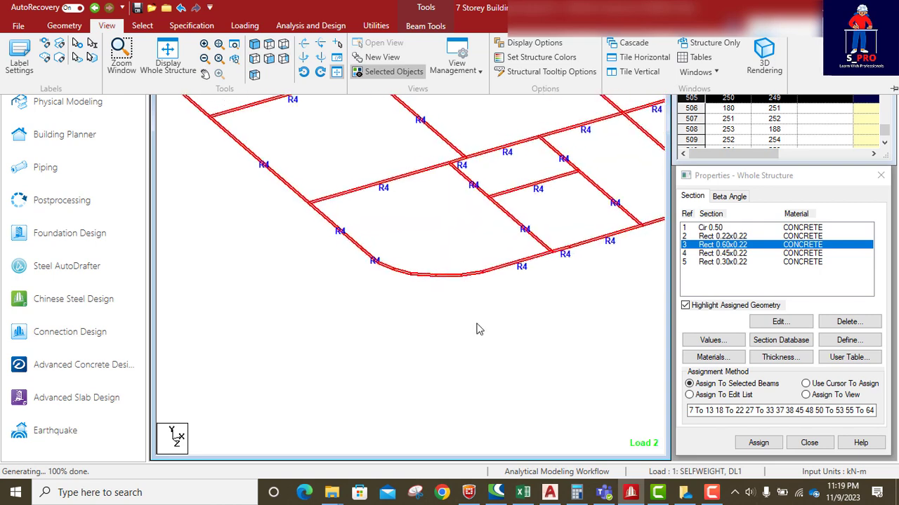
Step: Clear the selection, highlight the Rect 0.45x0.22 beams, and assign that section to all curved corner segments of the fifth level
click(726, 252)
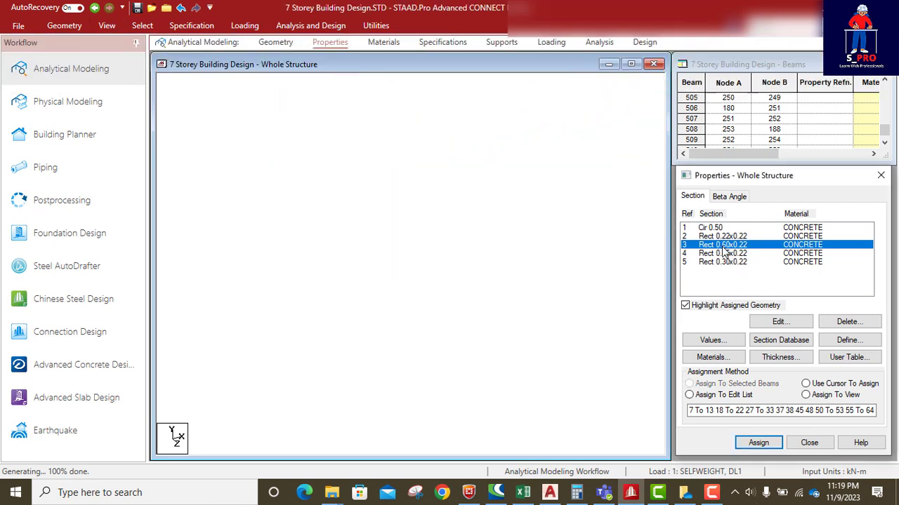
click(726, 246)
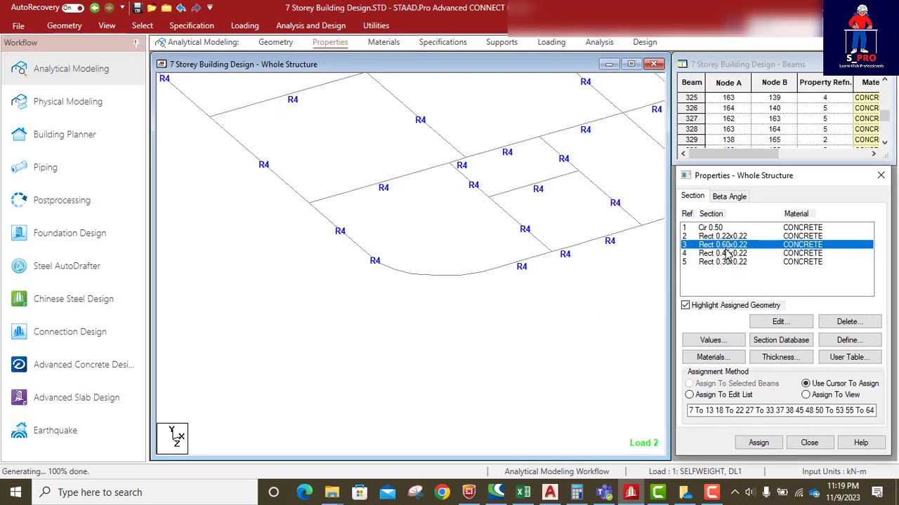
click(727, 254)
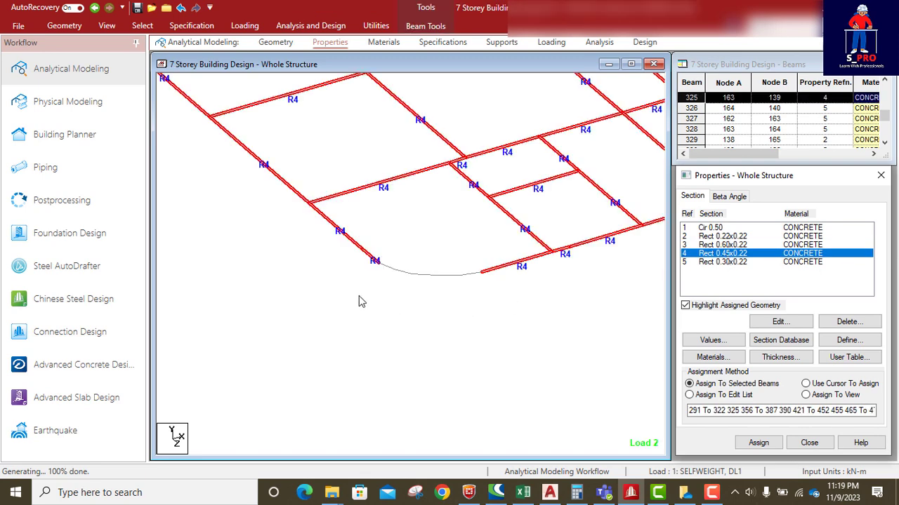
click(386, 271)
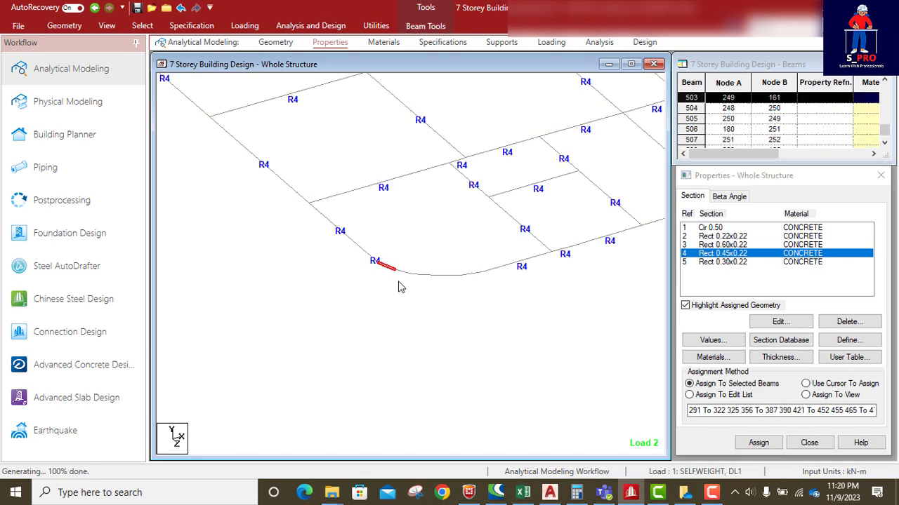
ctrl+click(415, 282)
ctrl+click(431, 283)
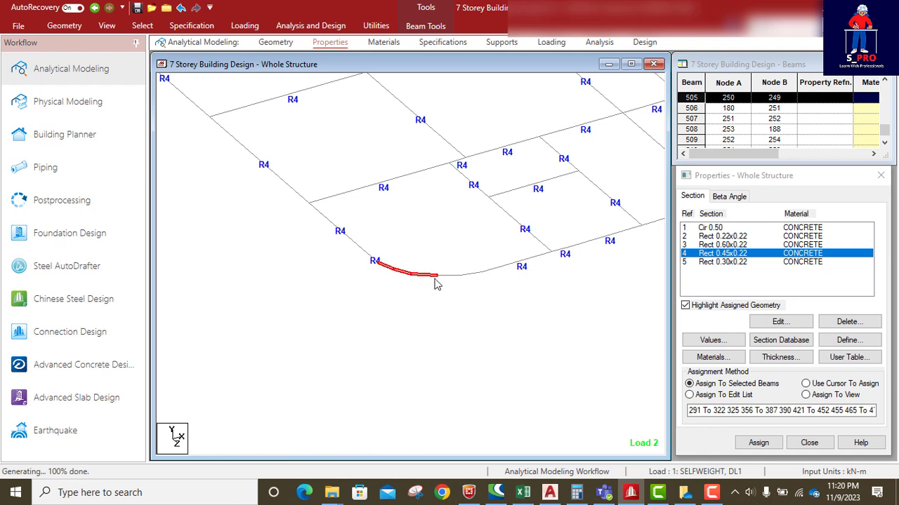
ctrl+click(446, 278)
ctrl+click(422, 276)
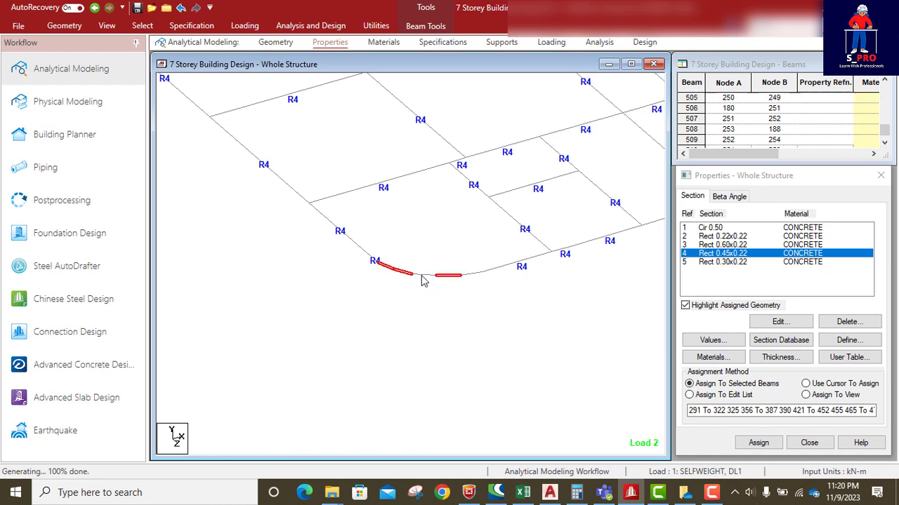
ctrl+click(469, 276)
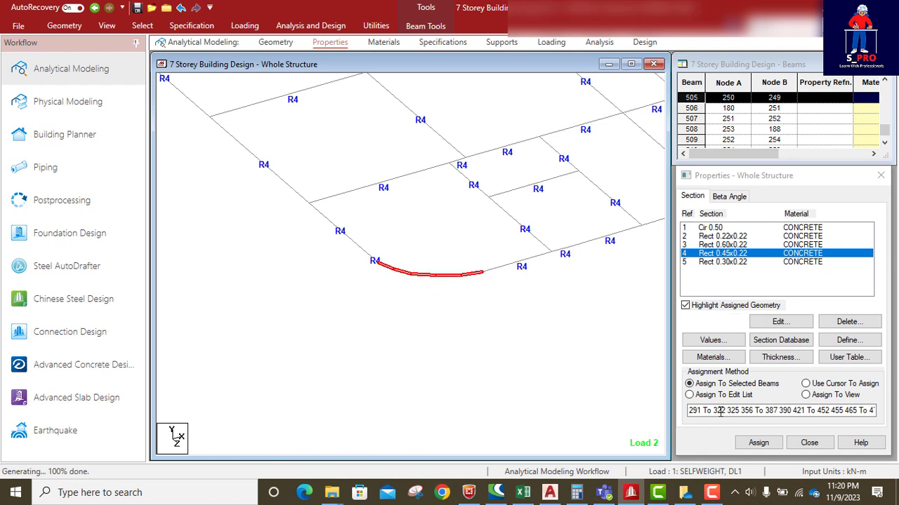
click(759, 442)
click(799, 348)
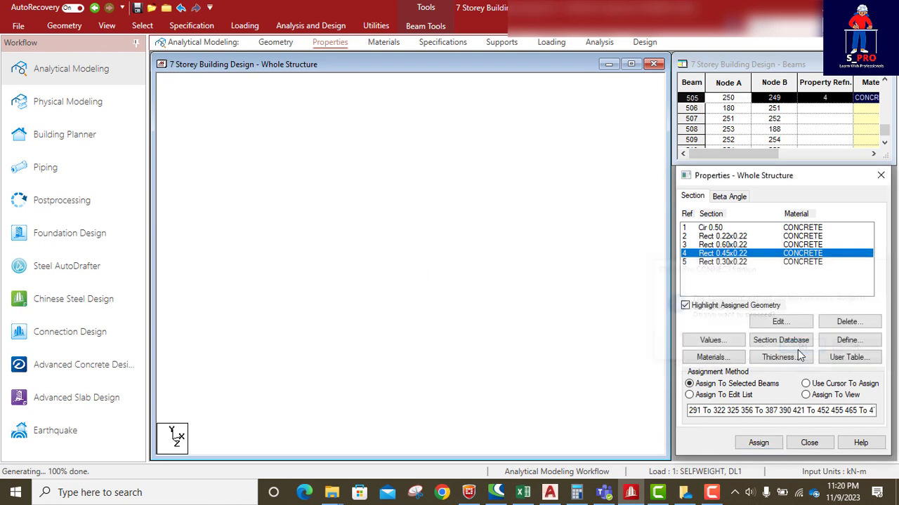
Step: Restore the display of the whole structure and select the sixth beam level from the base in the front elevation
scroll(422, 319, down, 4)
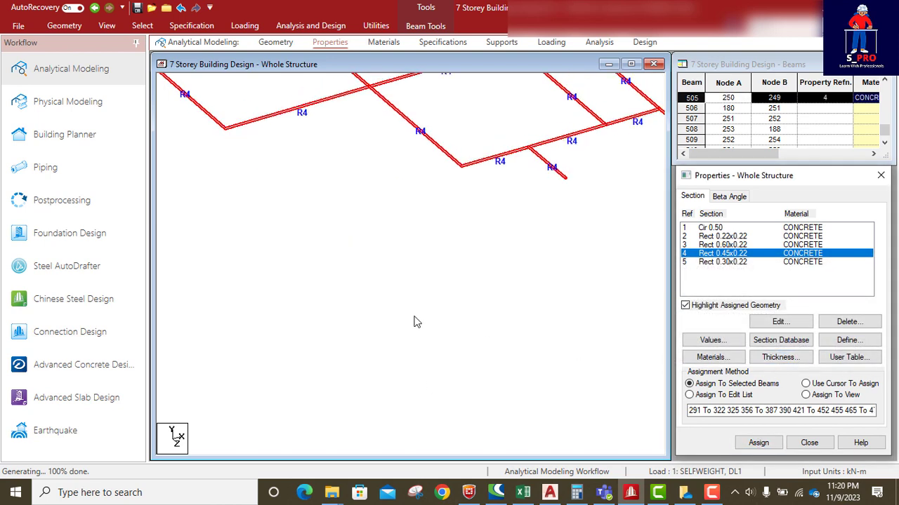
click(102, 27)
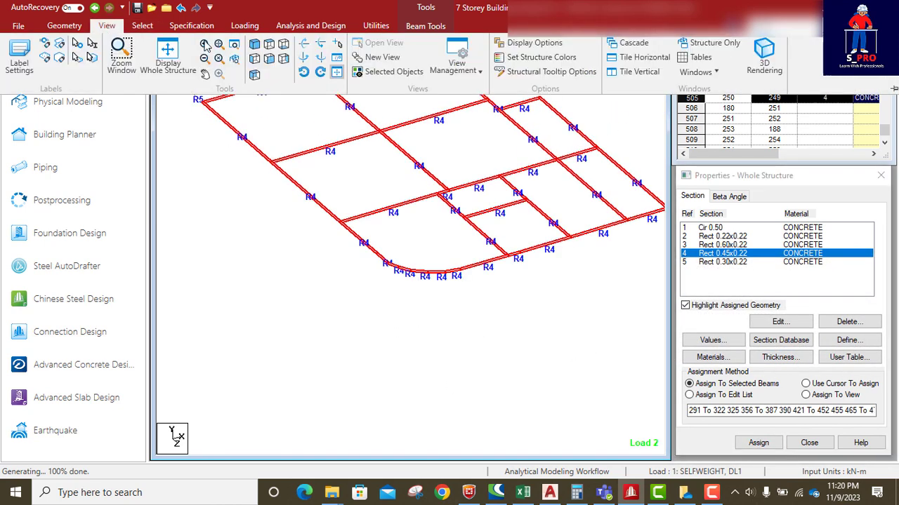
click(177, 65)
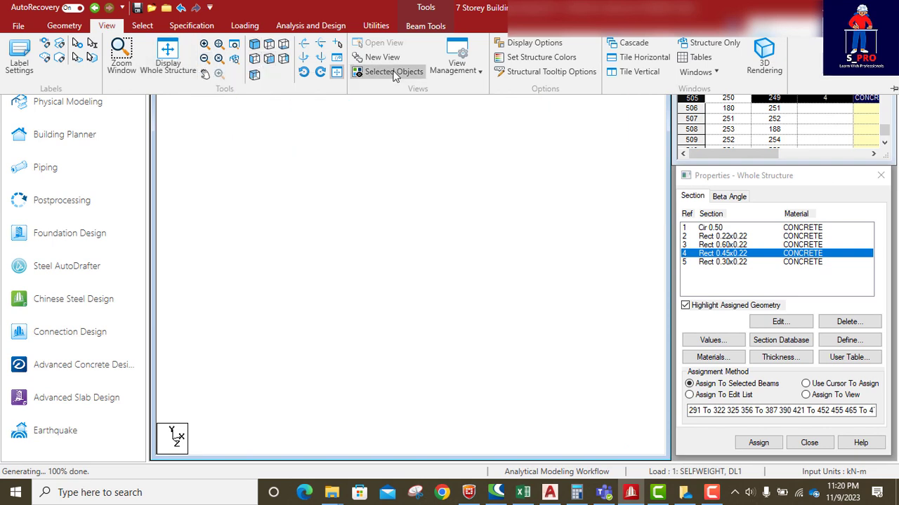
click(269, 58)
click(487, 202)
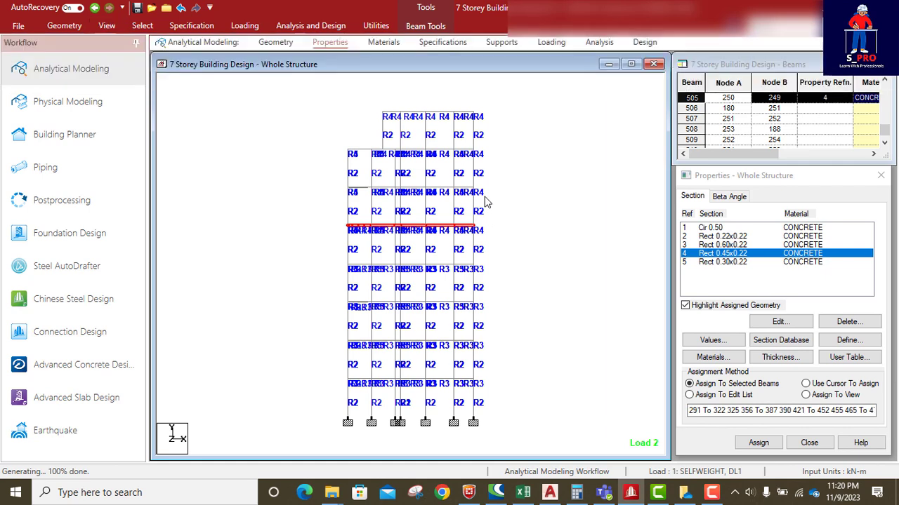
click(494, 204)
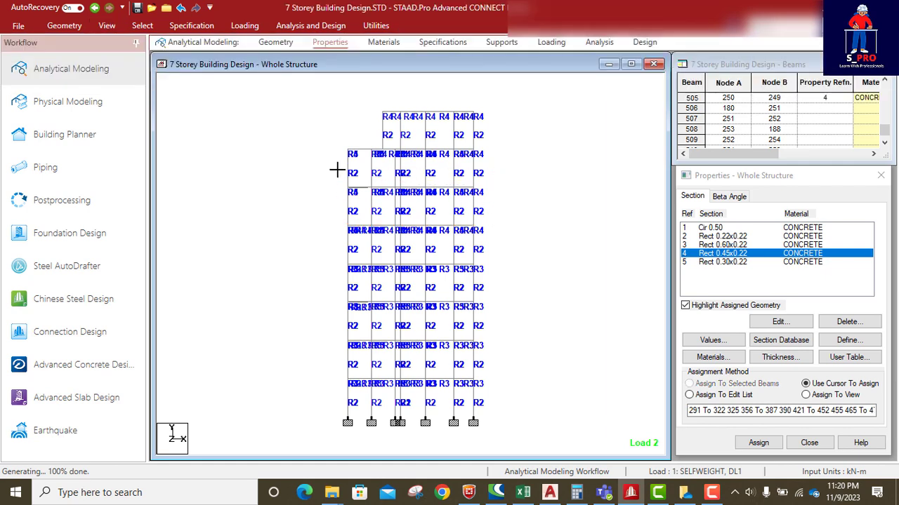
drag(337, 177, 337, 180)
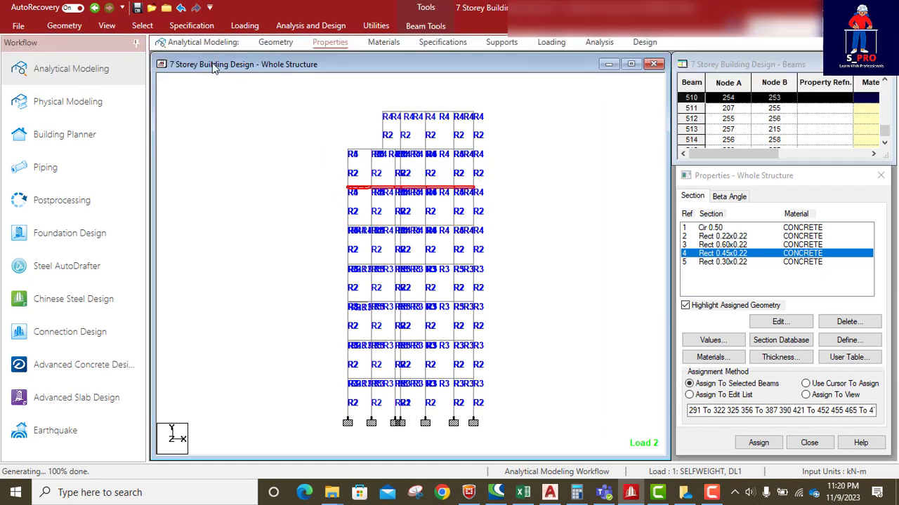
Step: Isolate the selected sixth-level beams and show them in an isometric view
click(113, 28)
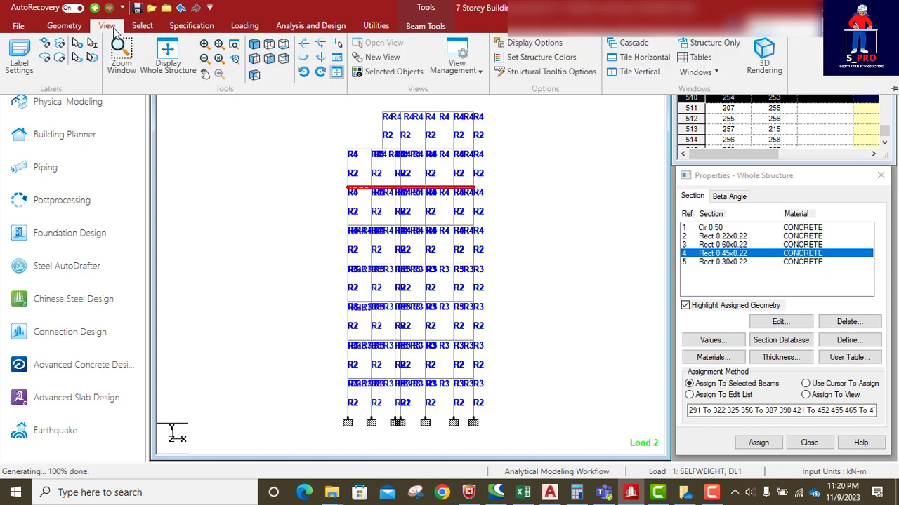
click(389, 72)
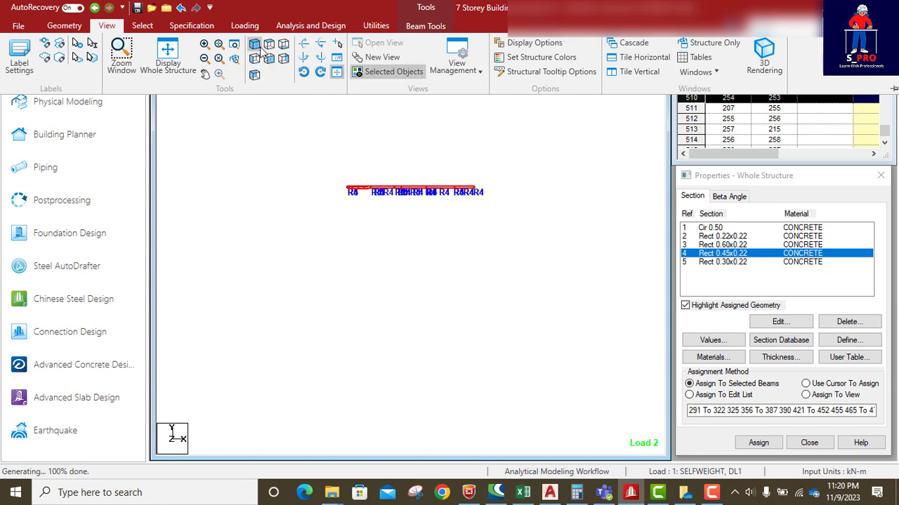
click(257, 46)
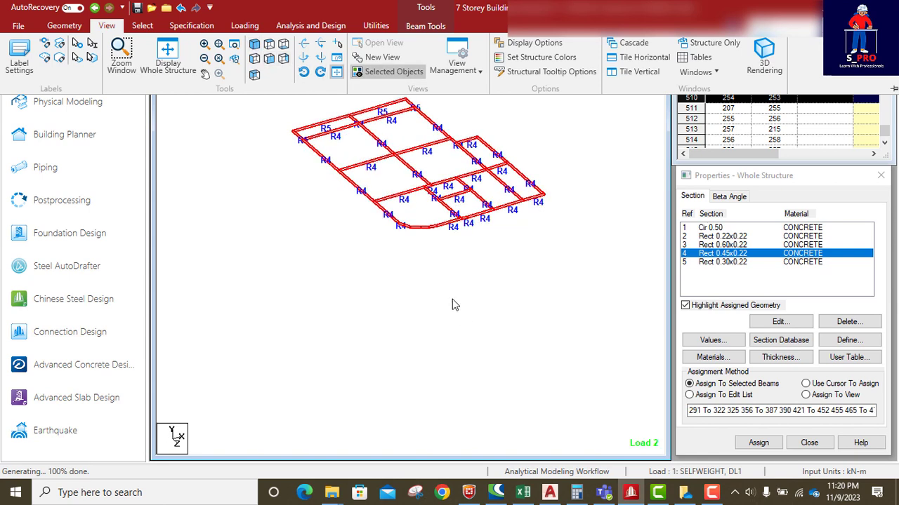
scroll(421, 176, up, 5)
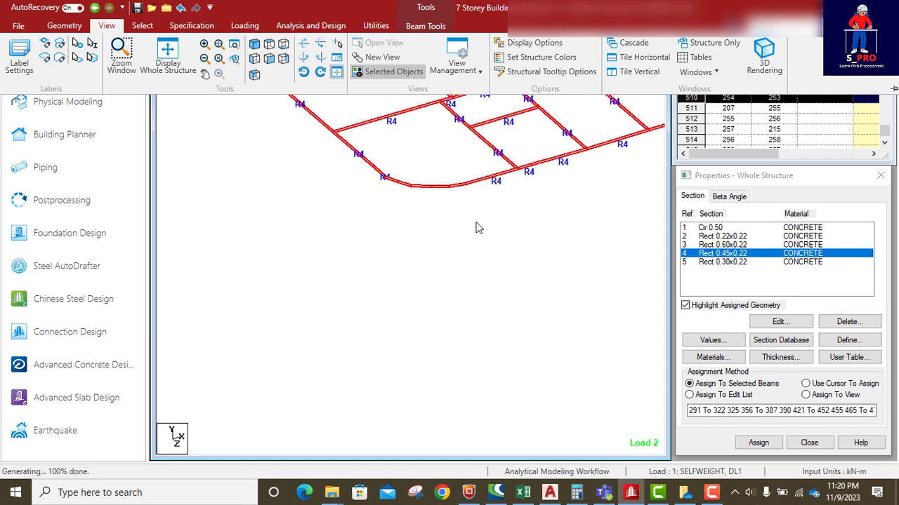
Step: Clear the selection and assign the Rect 0.45x0.22 concrete section to all curved corner segments of the sixth level
click(494, 224)
click(728, 262)
click(728, 253)
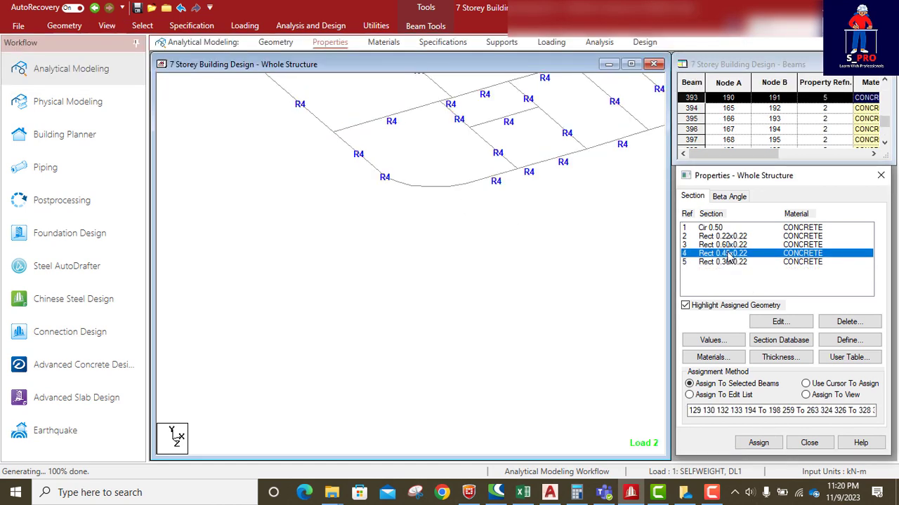
click(391, 181)
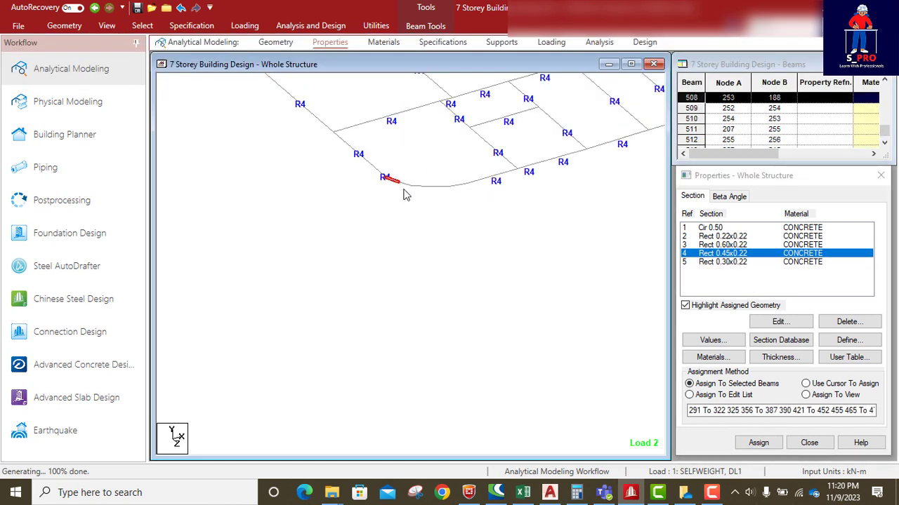
ctrl+click(419, 191)
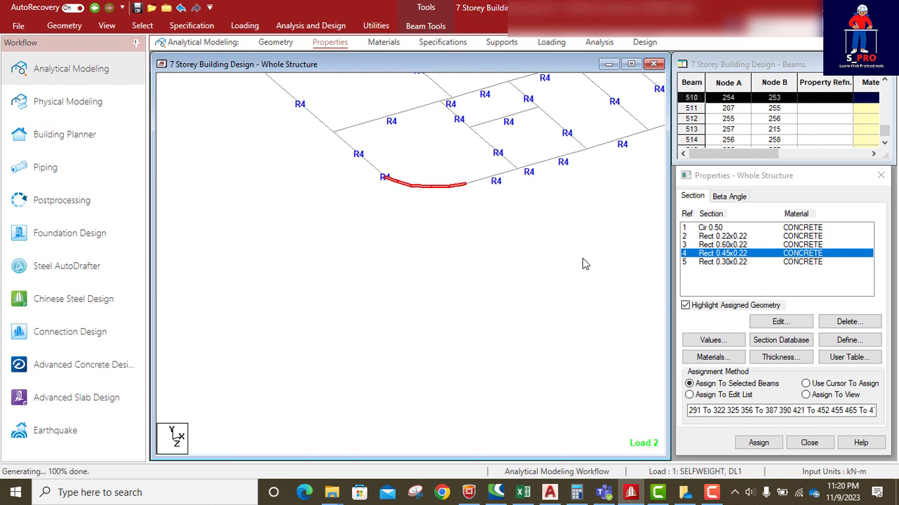
click(762, 446)
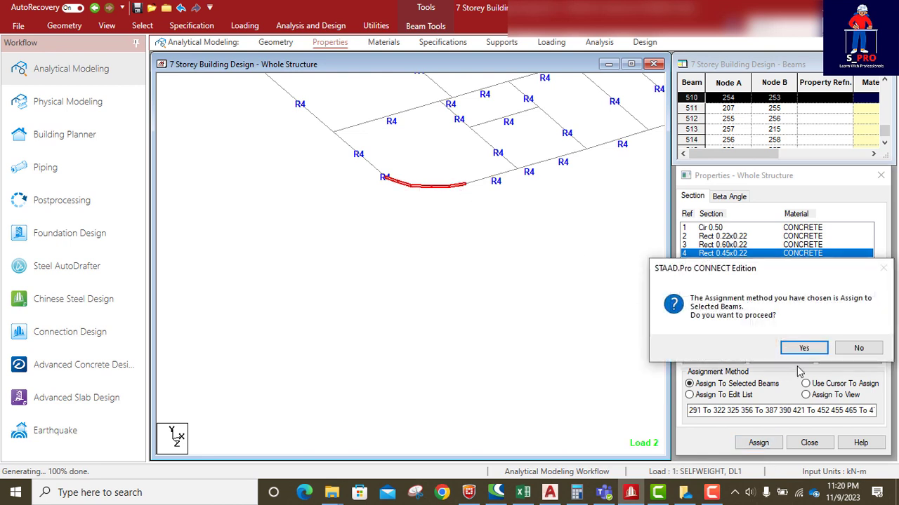
click(806, 351)
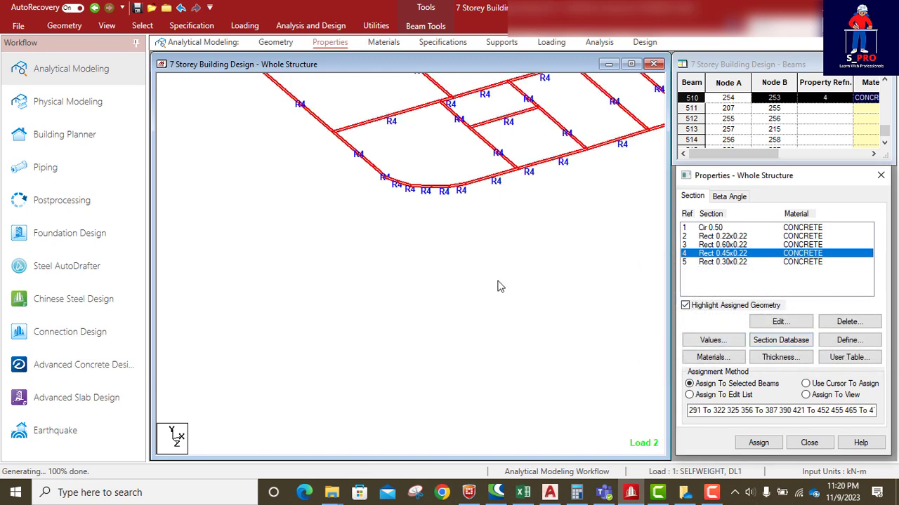
scroll(437, 238, down, 3)
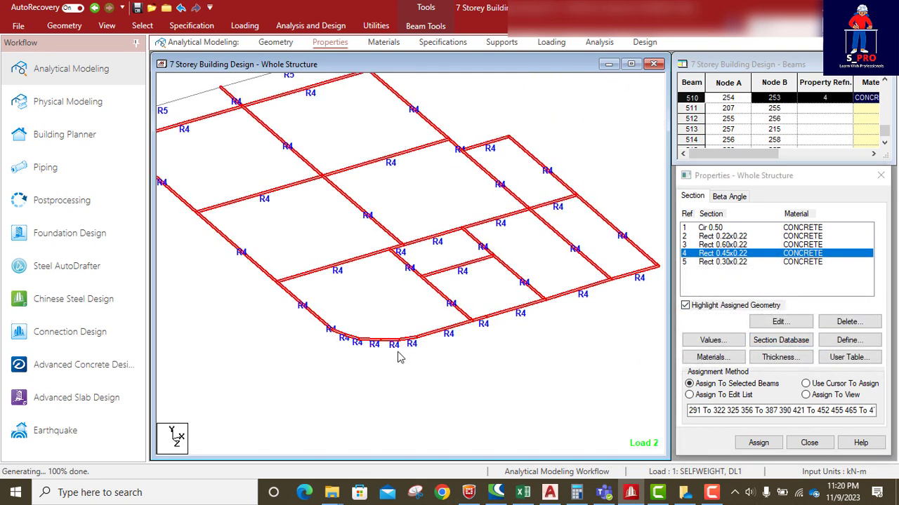
Step: Restore the display of the whole structure and select the seventh beam level from the base in the front elevation
click(531, 365)
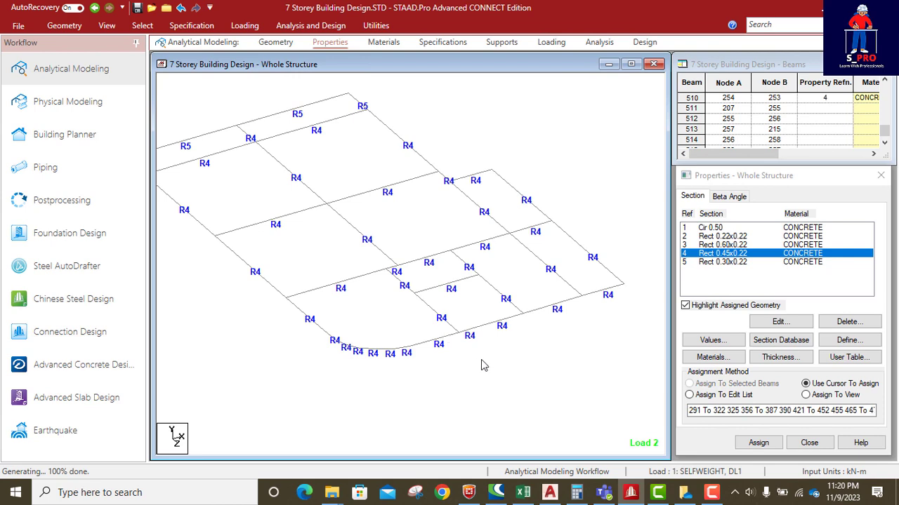
drag(315, 270, 282, 260)
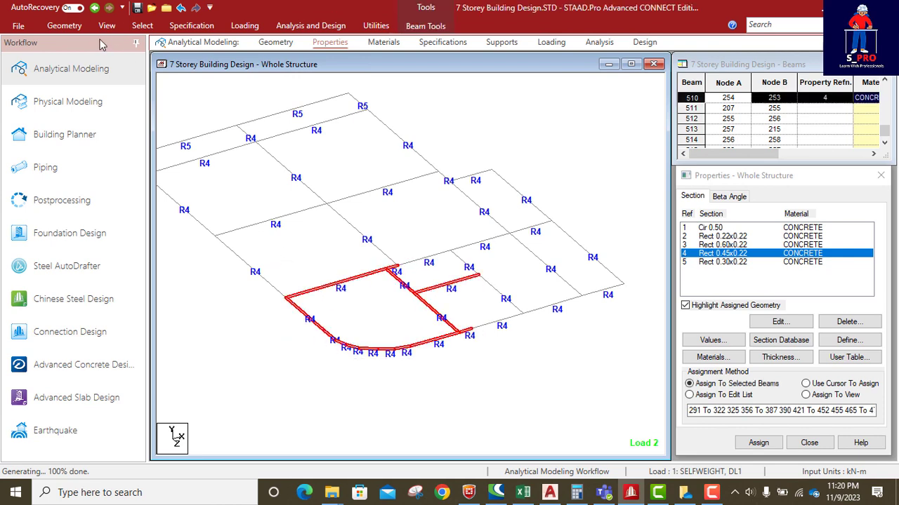
click(107, 26)
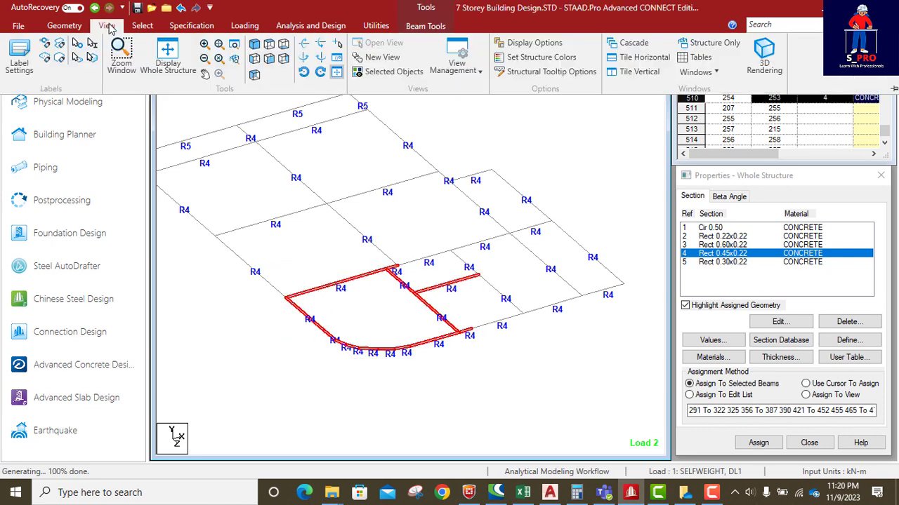
click(168, 59)
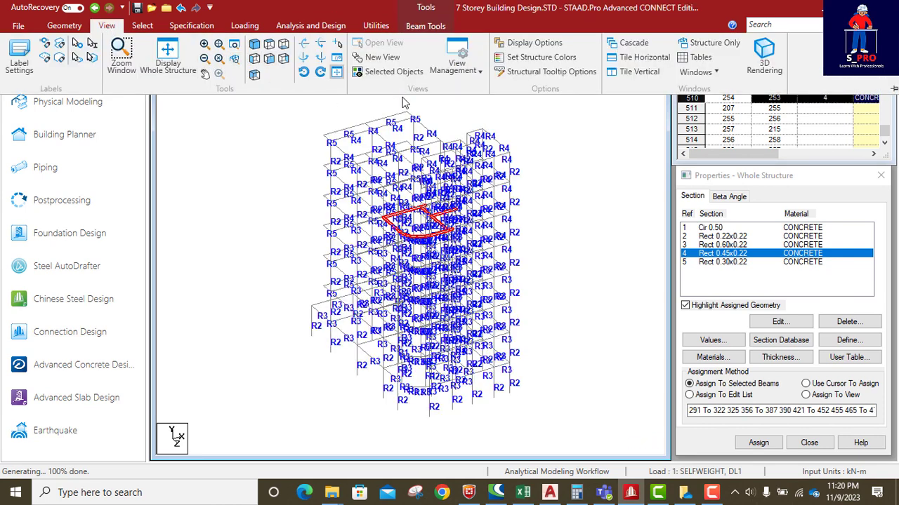
click(269, 59)
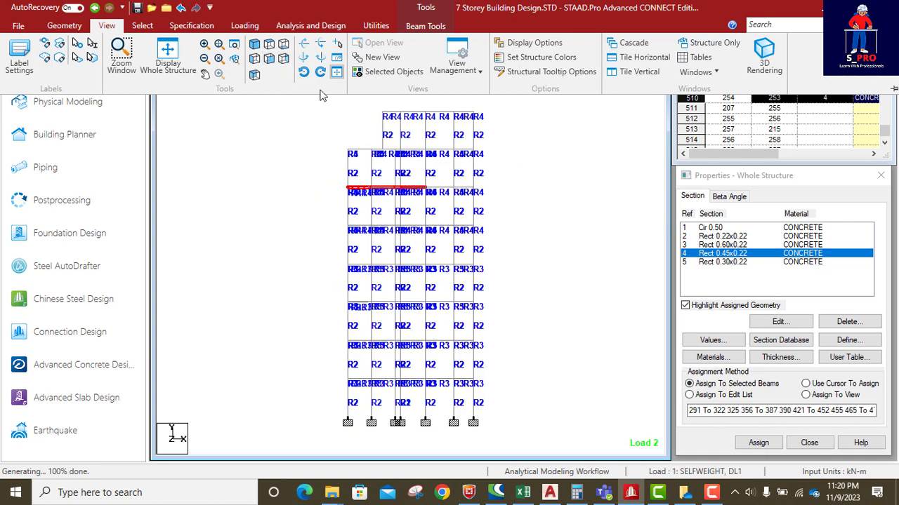
click(489, 156)
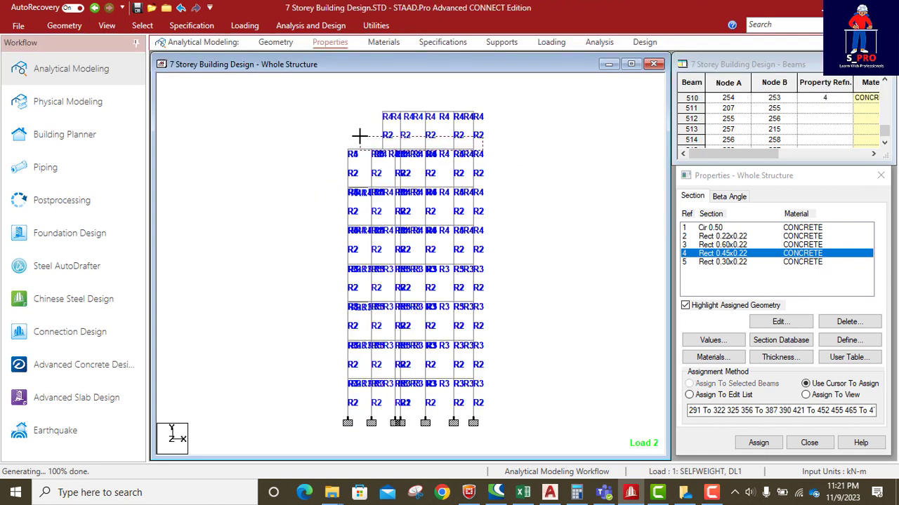
click(398, 145)
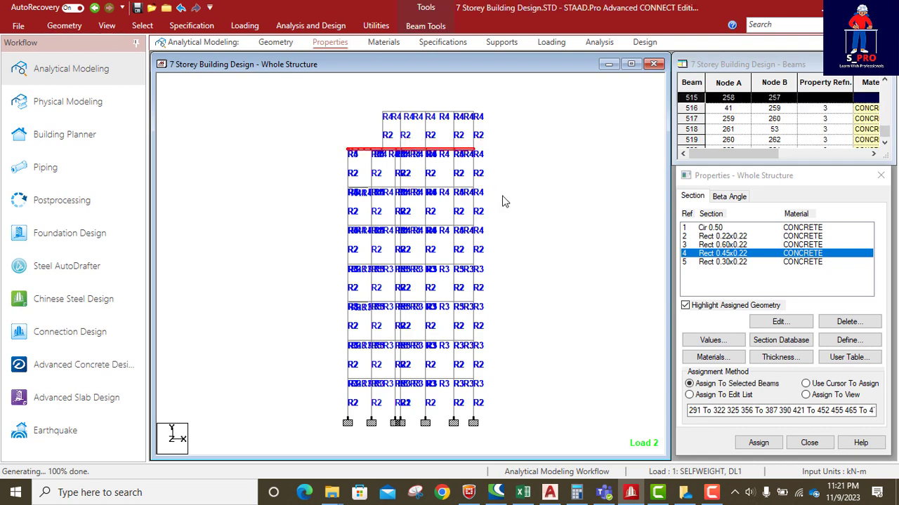
Step: Isolate the selected seventh-level beams and show their curved corner in an isometric view
click(107, 26)
click(390, 71)
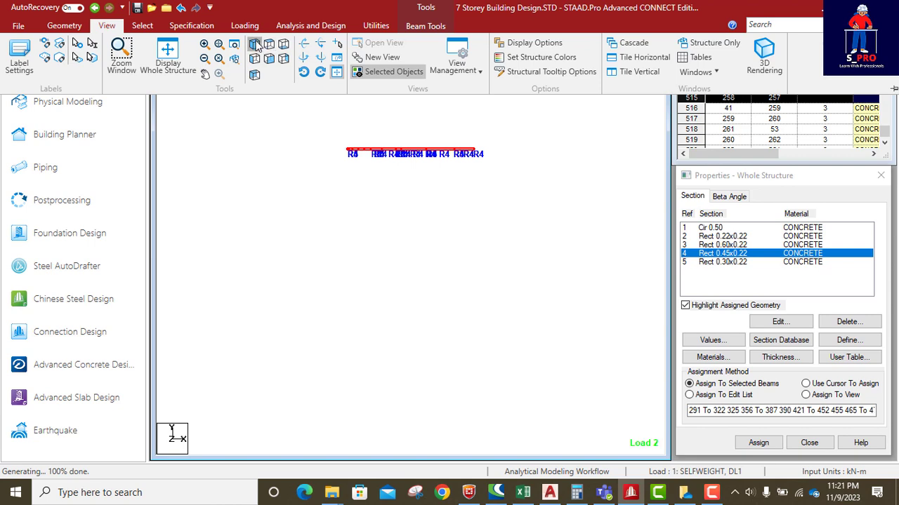
click(267, 45)
scroll(440, 138, up, 2)
scroll(434, 239, up, 2)
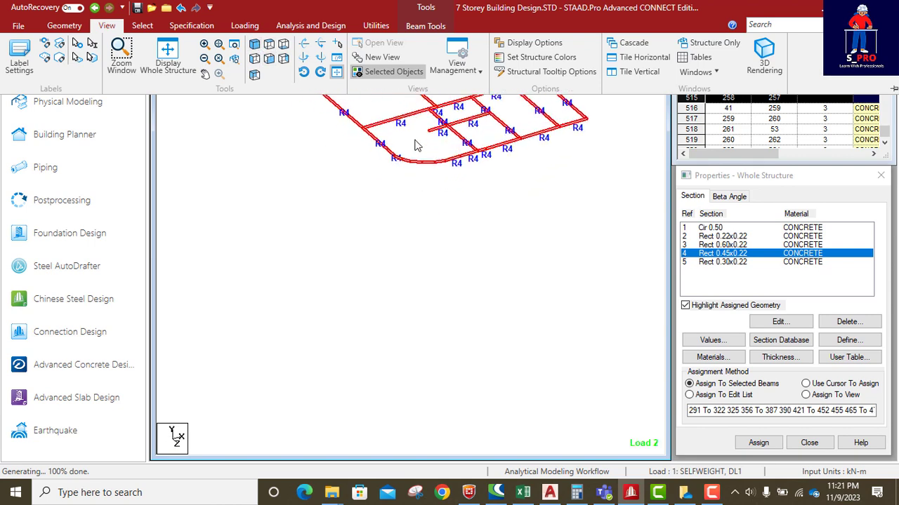
scroll(404, 254, up, 2)
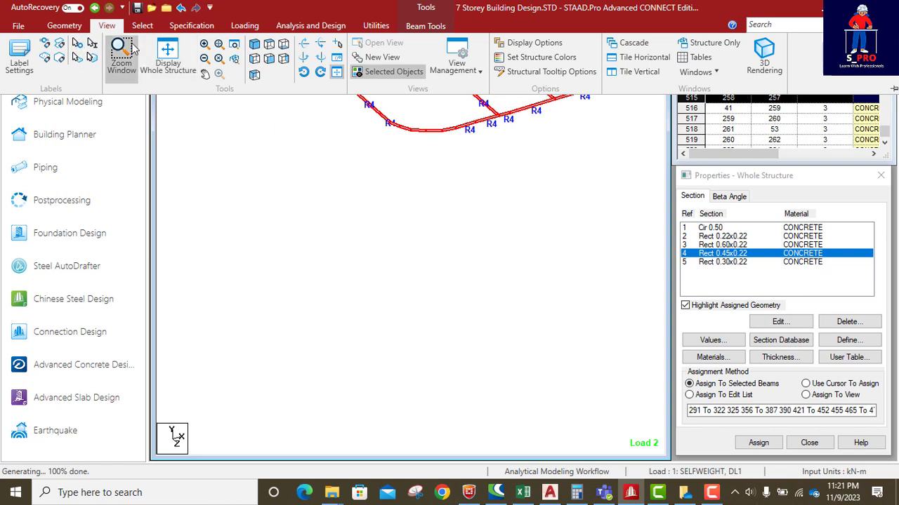
click(205, 73)
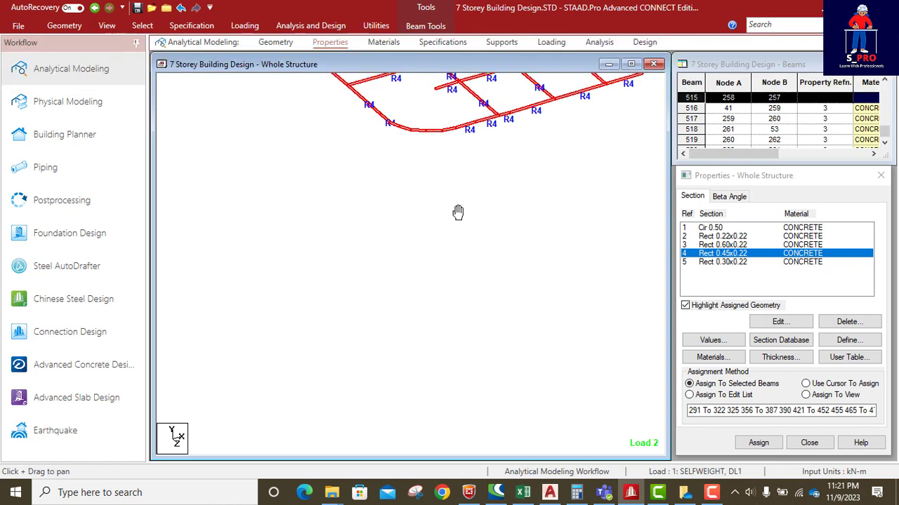
drag(451, 146, 435, 283)
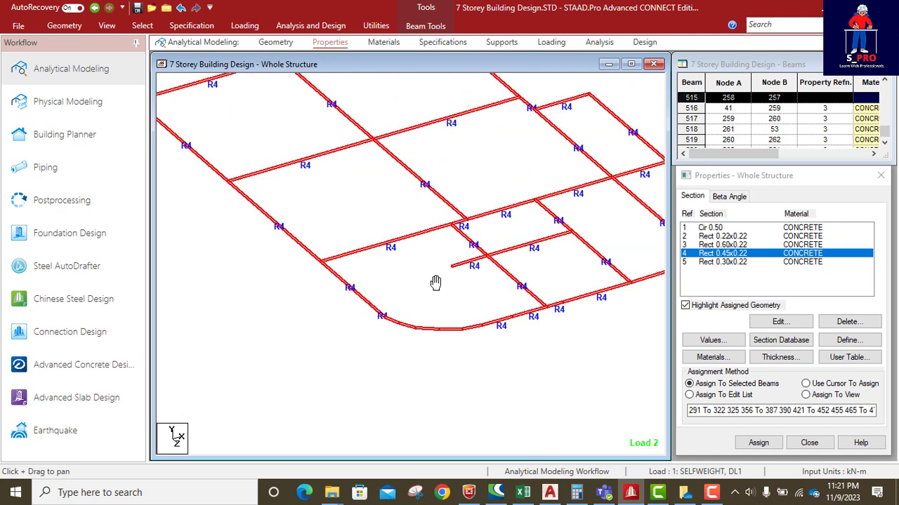
click(64, 25)
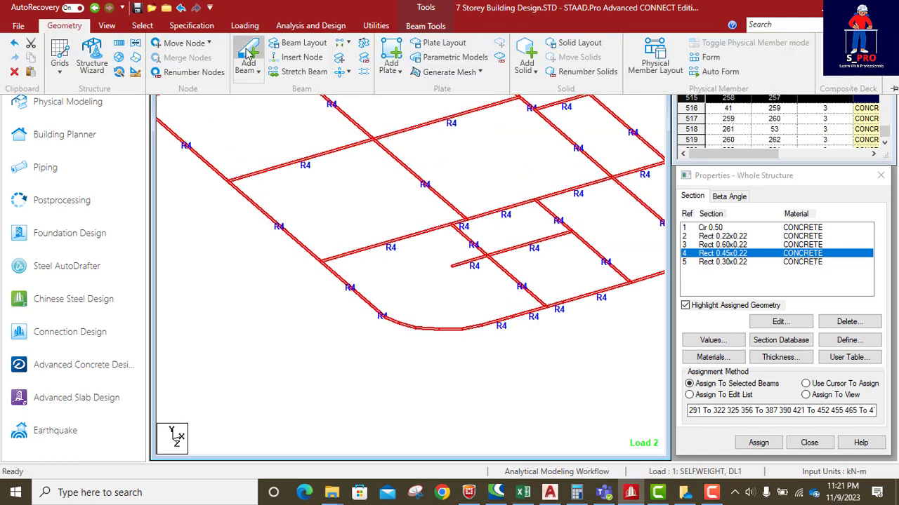
click(249, 53)
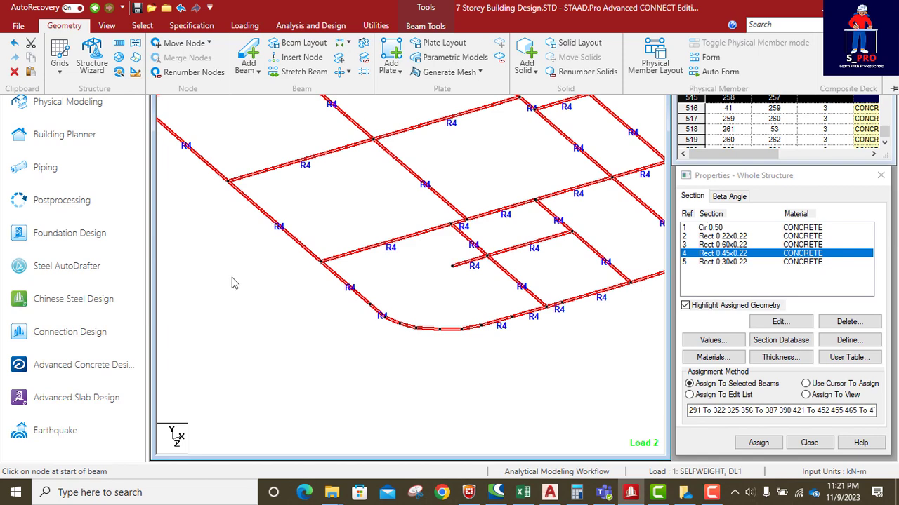
click(235, 277)
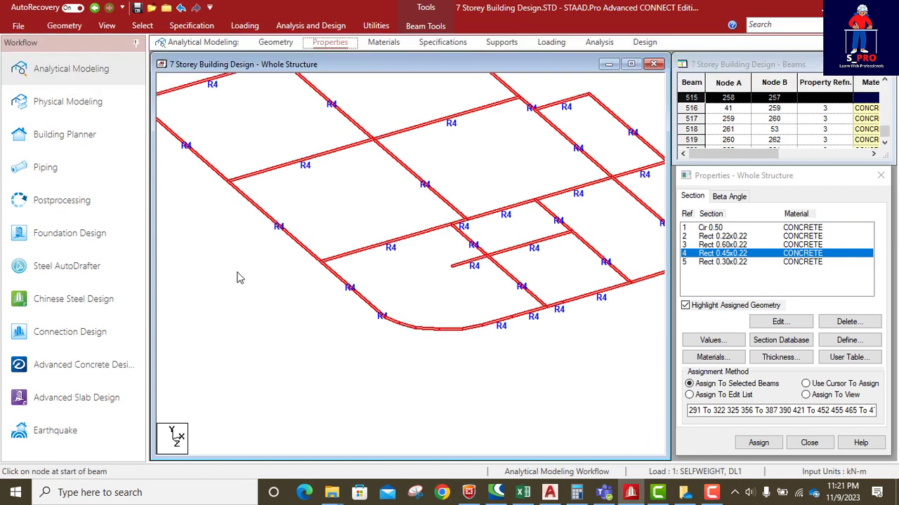
Step: Highlight the Rect 0.45x0.22 beams and assign that concrete section to all unassigned curved corner segments of the seventh level
click(723, 262)
click(726, 254)
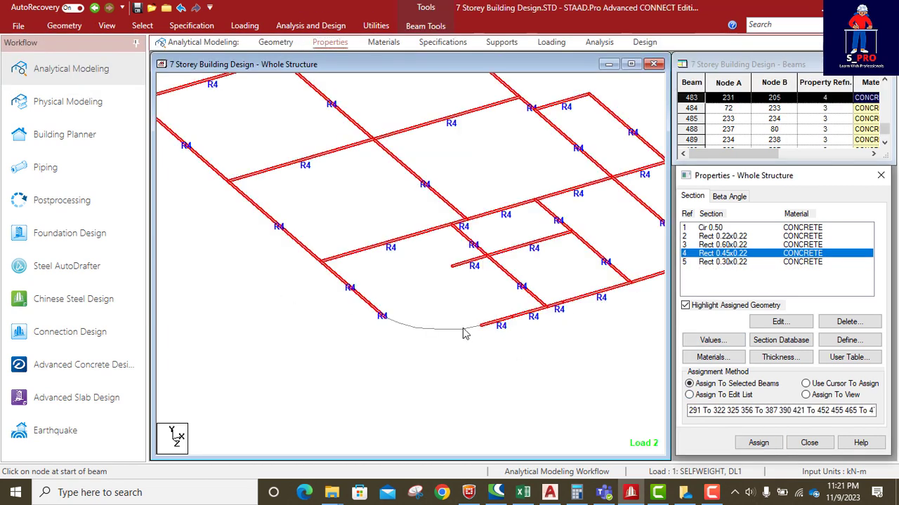
click(458, 332)
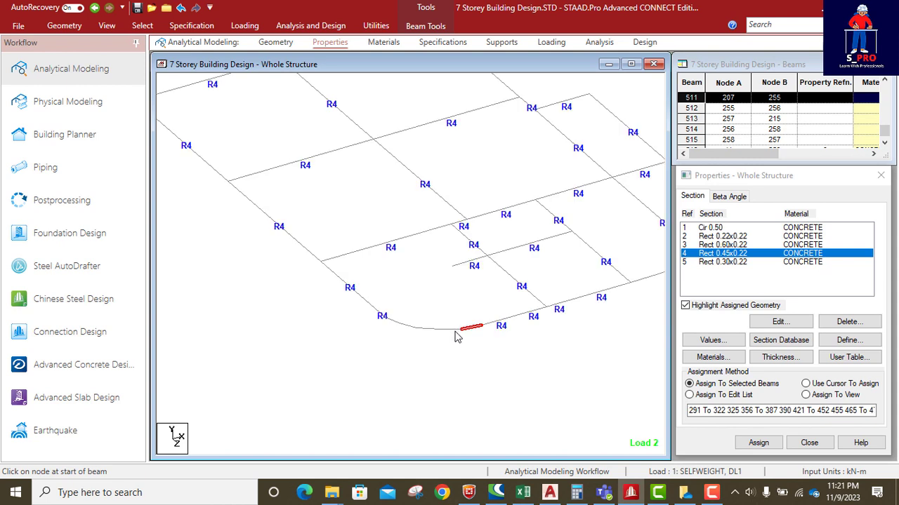
ctrl+click(395, 330)
ctrl+click(430, 330)
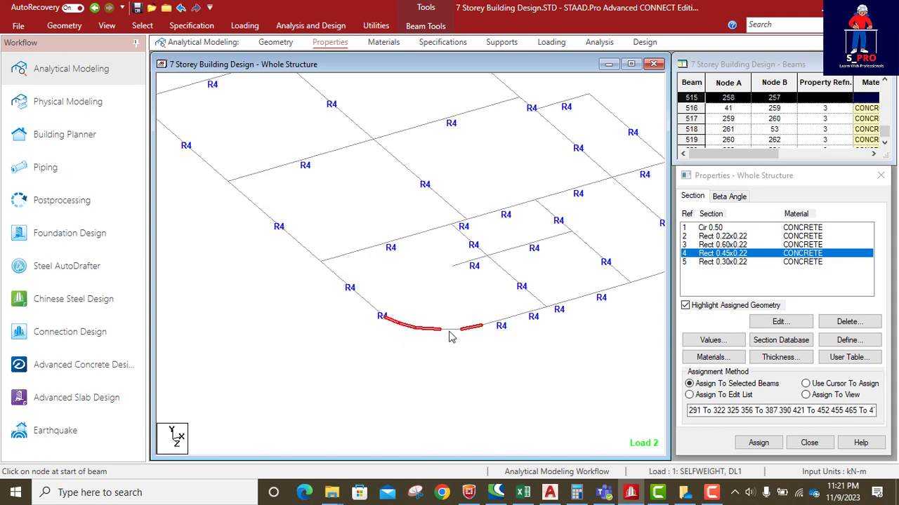
ctrl+click(451, 332)
click(756, 441)
click(781, 351)
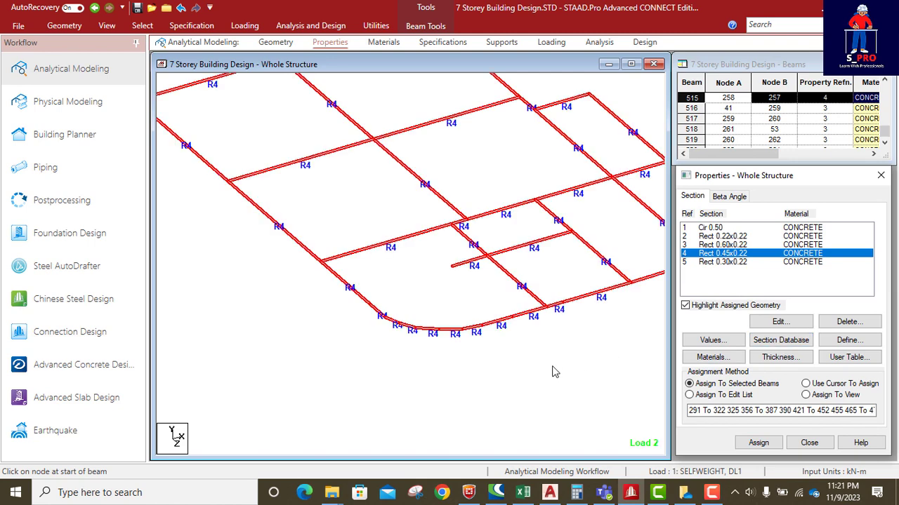
Step: Restore the display of the whole structure in the isometric view and clear the beam selection
scroll(531, 379, down, 4)
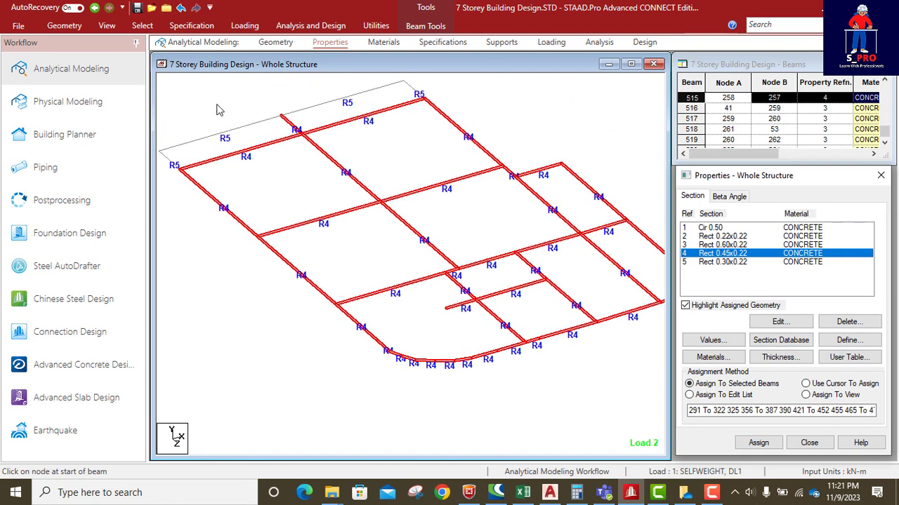
click(108, 27)
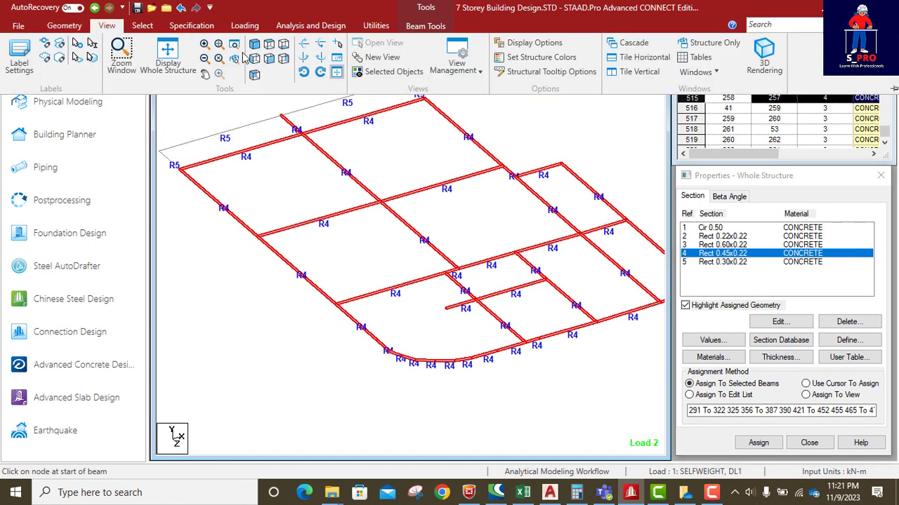
click(172, 62)
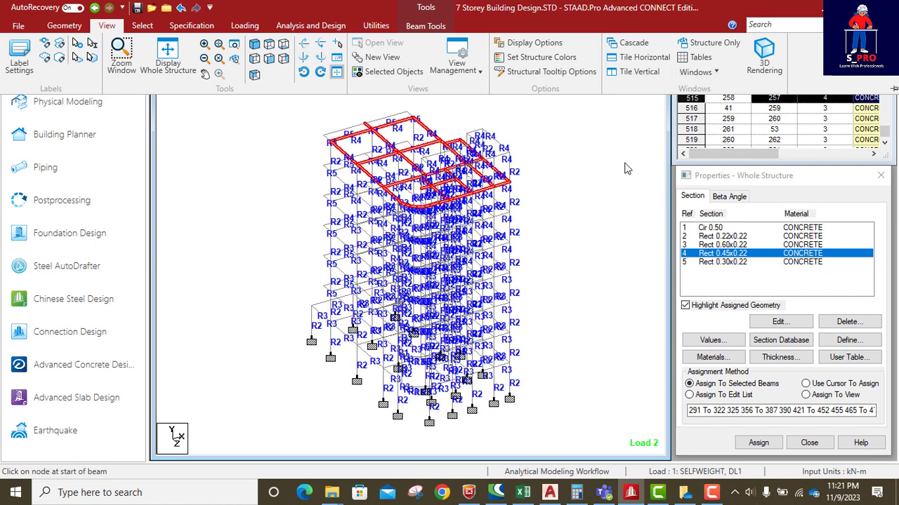
click(610, 216)
click(544, 117)
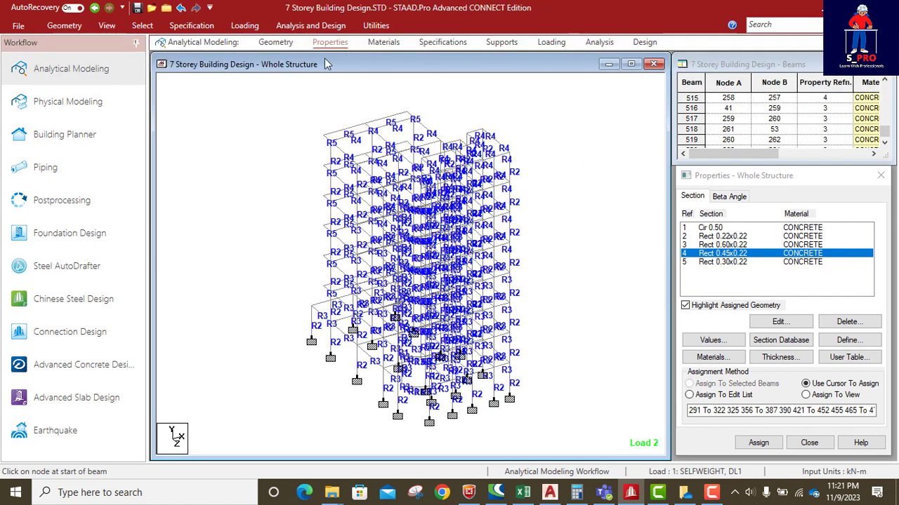
Step: Open an enlarged 3D rendering of the building and examine the curved corner beams from several angles
click(112, 28)
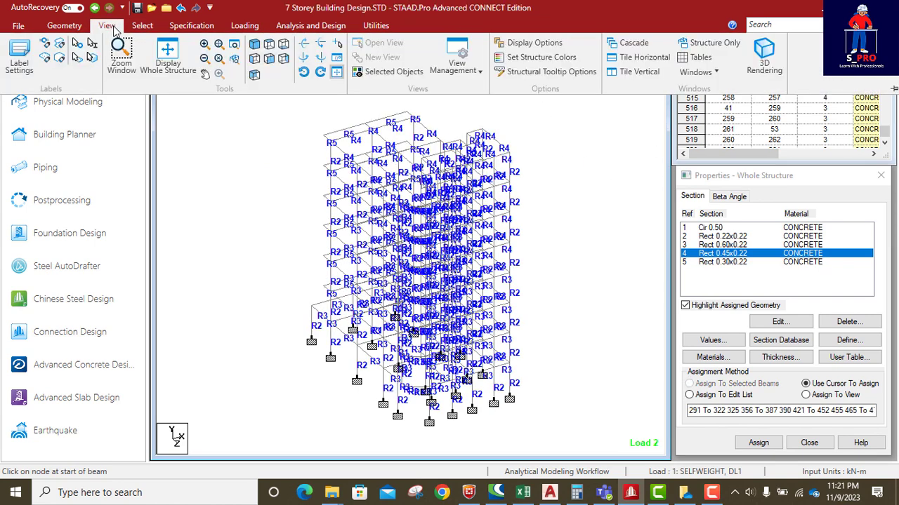
click(764, 52)
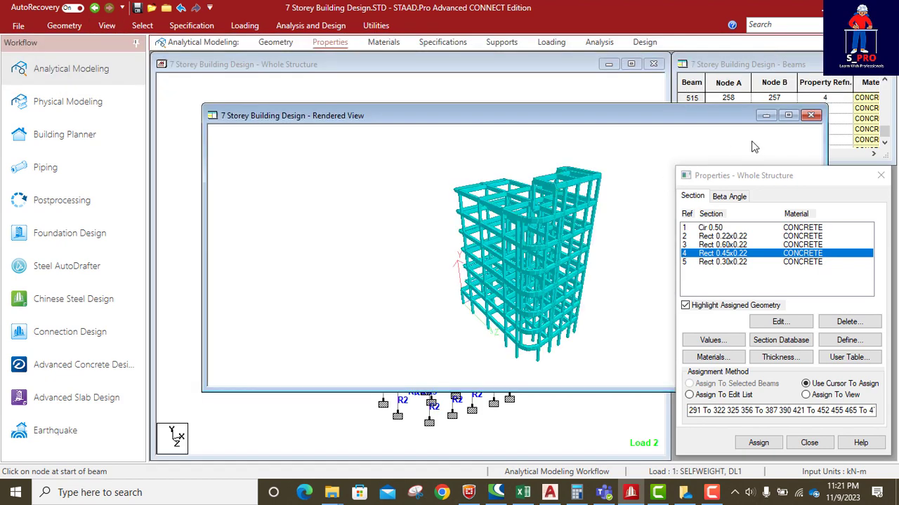
click(788, 115)
scroll(607, 342, up, 3)
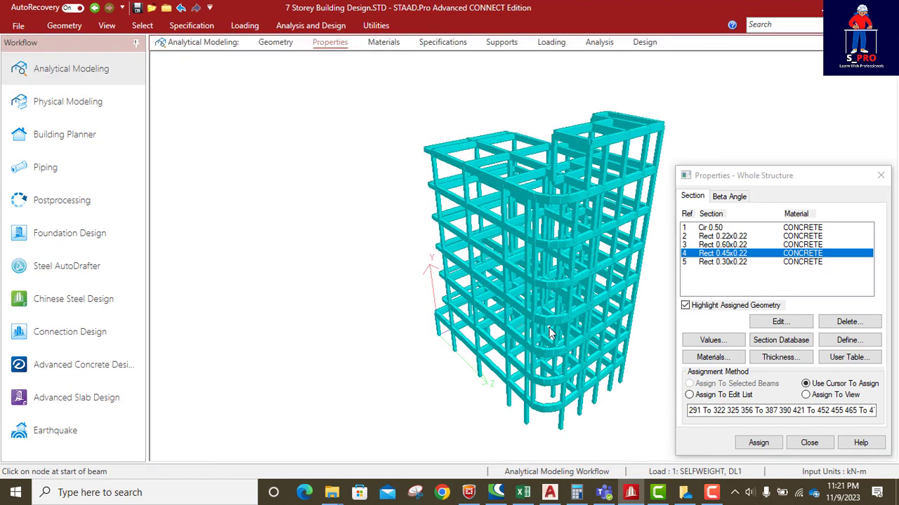
scroll(608, 342, up, 5)
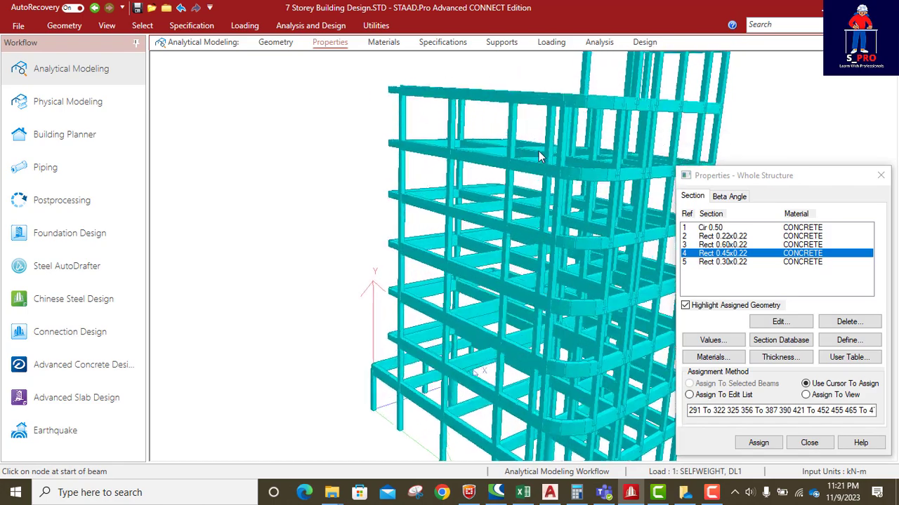
drag(531, 145, 591, 320)
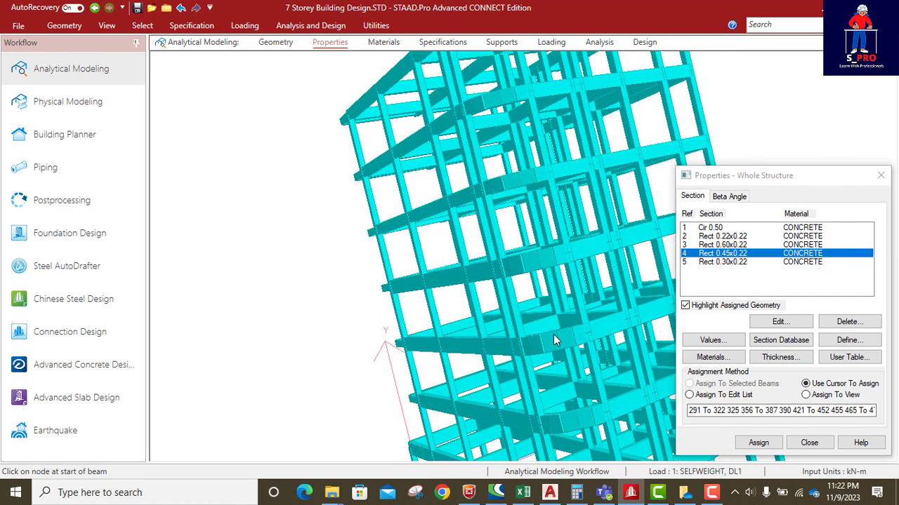
drag(562, 348, 517, 412)
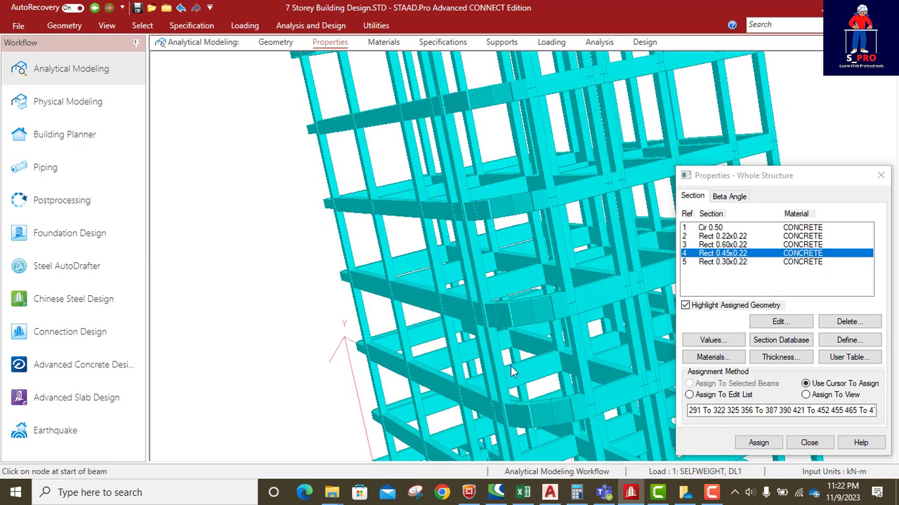
drag(525, 327, 583, 316)
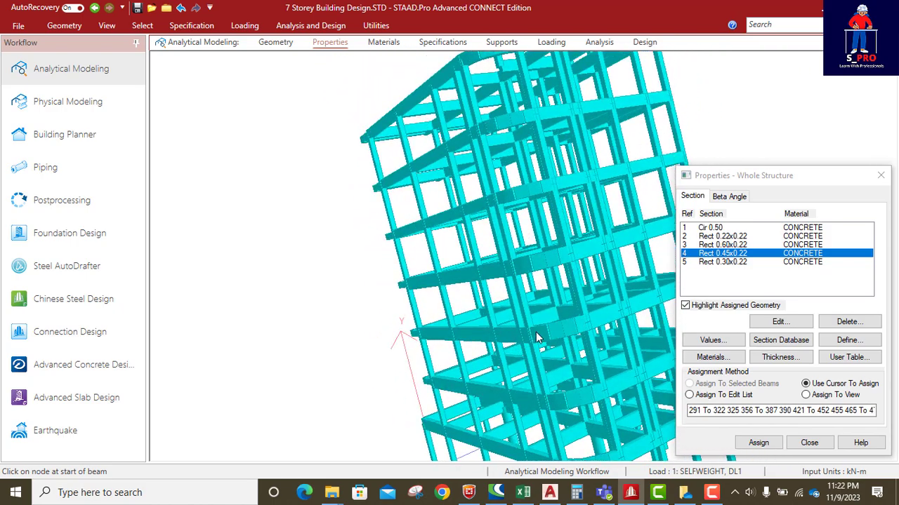
drag(536, 332, 519, 225)
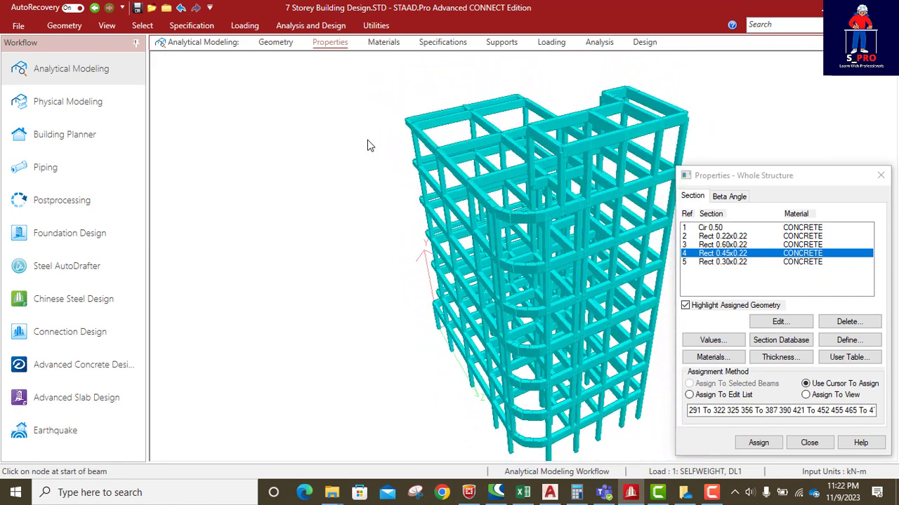
Step: Assign the SELFWEIGHT Y -1 load of the SELFWEIGHT, DL1 case to all members in view, including the curved corner beams
click(551, 42)
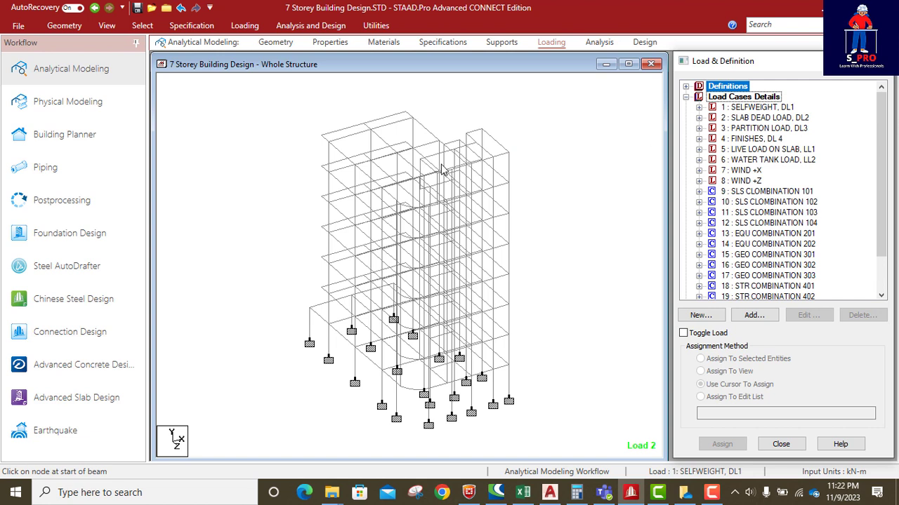
click(699, 107)
click(745, 118)
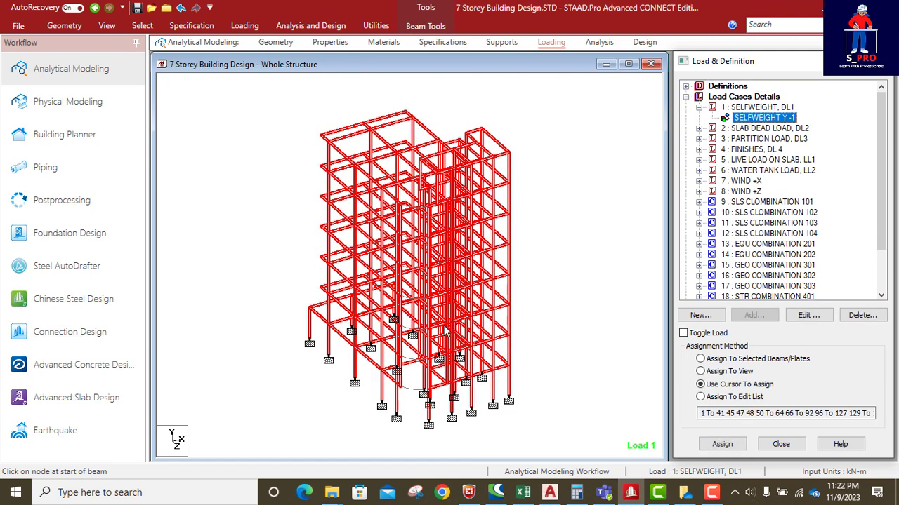
scroll(421, 295, up, 1)
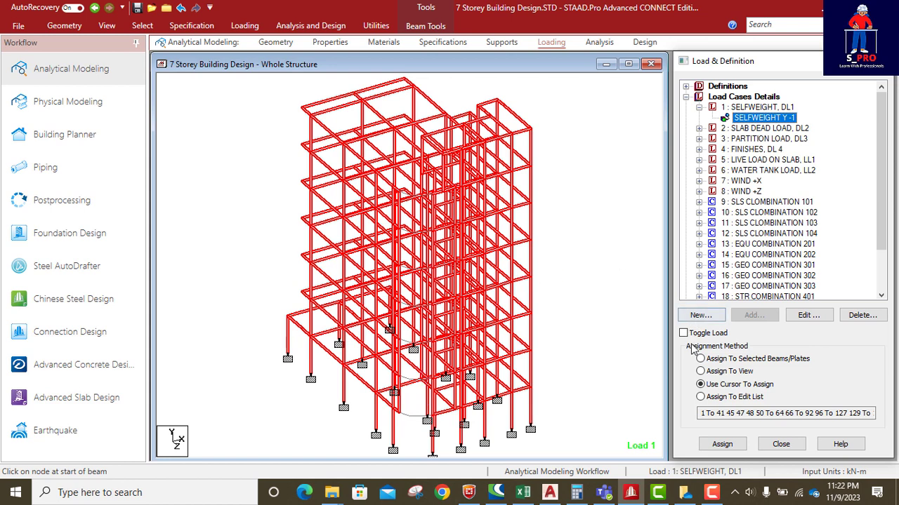
click(700, 372)
click(723, 444)
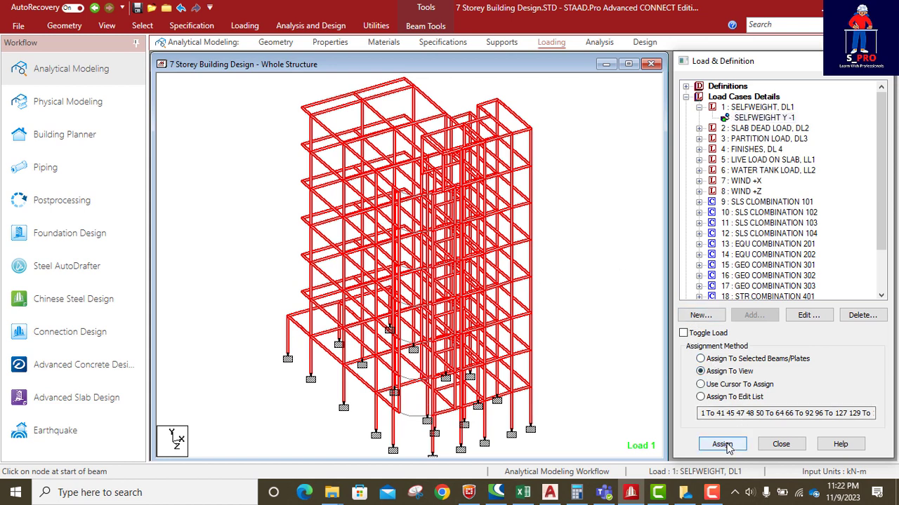
click(808, 292)
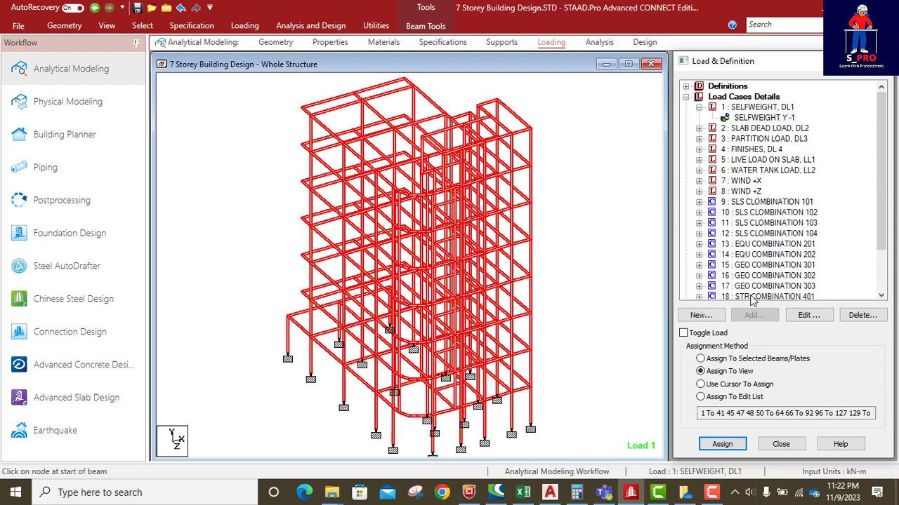
Step: Display the three -3.75 floor loads of the SLAB DEAD LOAD, DL2 case on the structure and check the curved corner
click(698, 128)
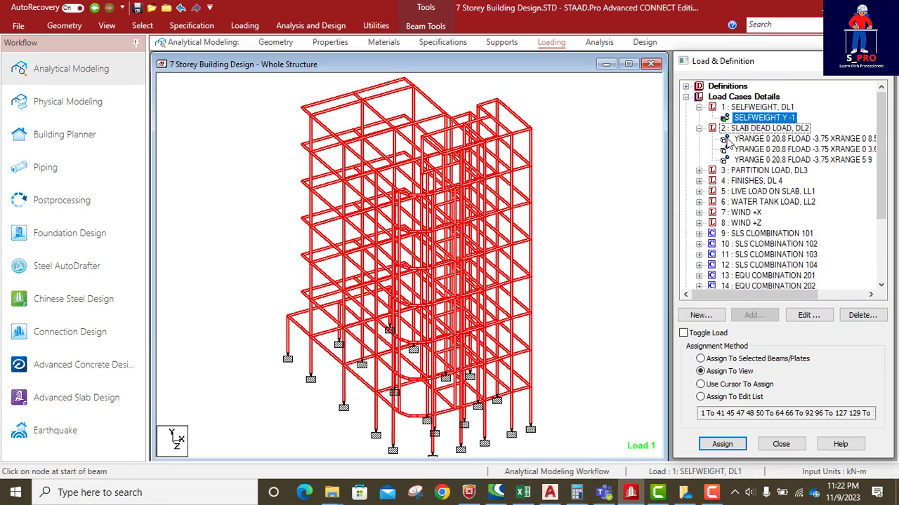
click(800, 139)
scroll(403, 379, up, 5)
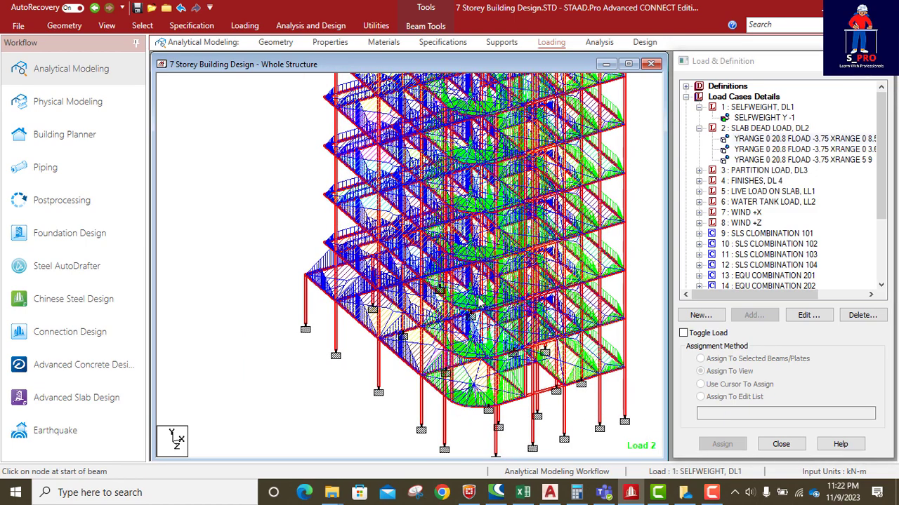
click(764, 150)
click(764, 160)
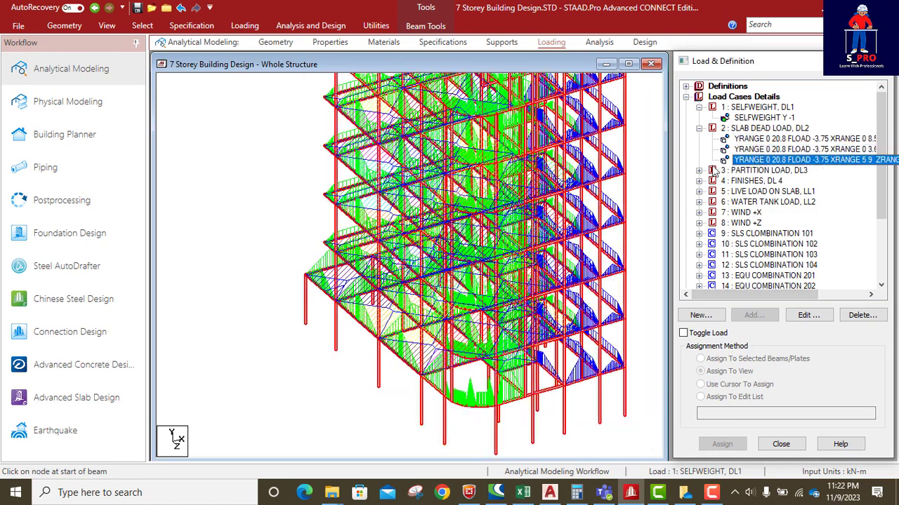
Step: Display the UNI GY -12.87 kN/m load of the PARTITION LOAD, DL3 case and clear the beam selection
click(698, 171)
click(752, 181)
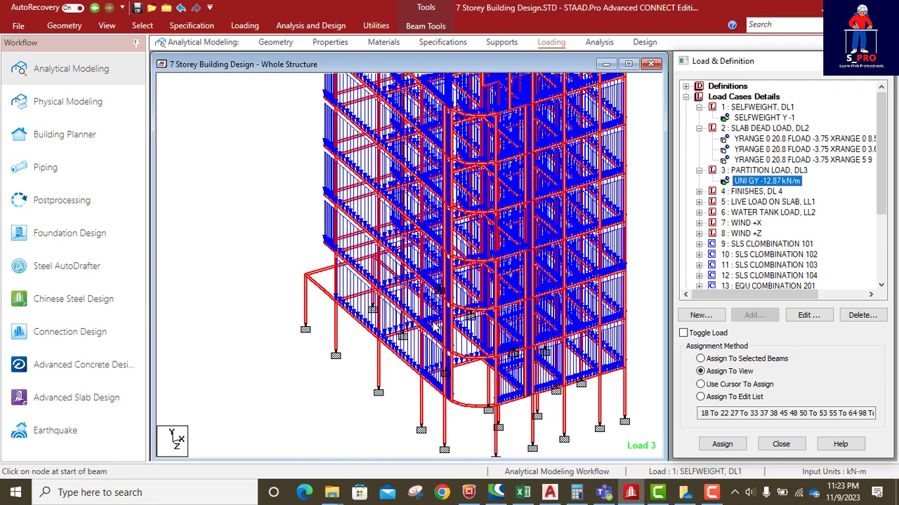
scroll(432, 323, up, 1)
click(269, 210)
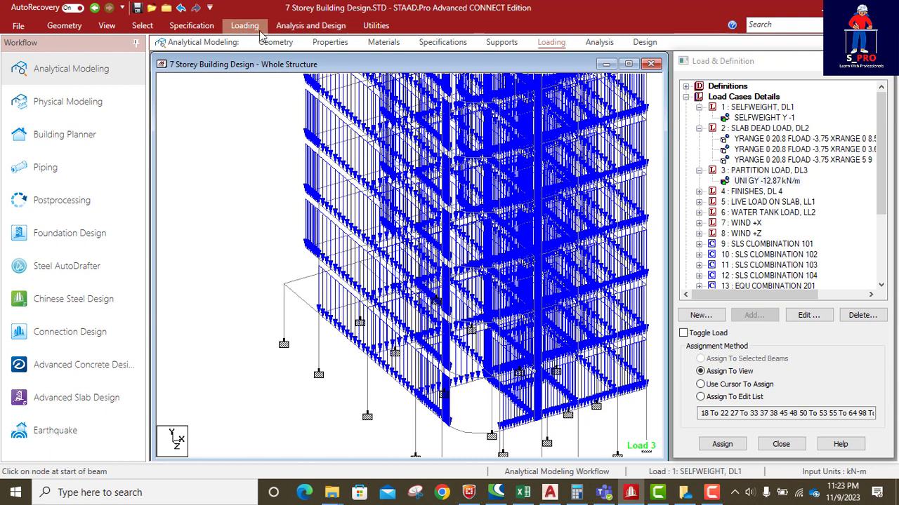
Step: Select all the curved corner beam segments through every level in the plan view
click(107, 25)
click(283, 58)
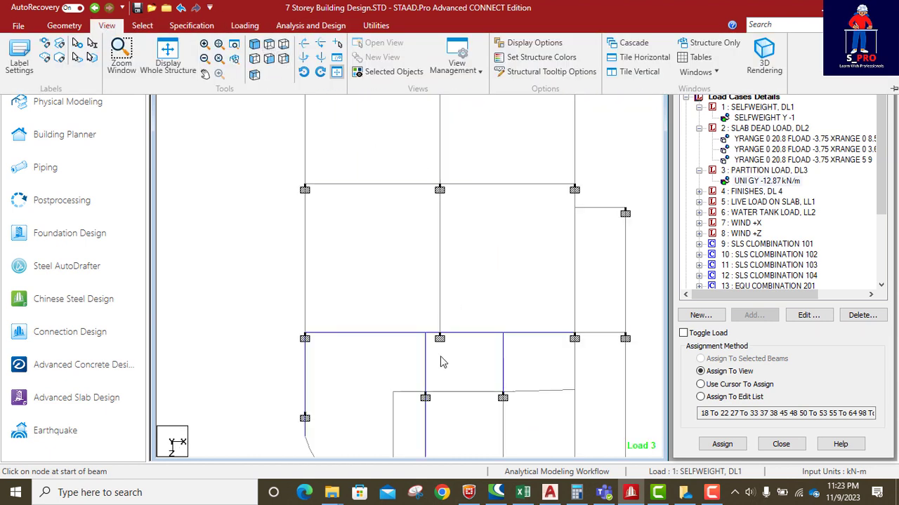
scroll(394, 426, up, 3)
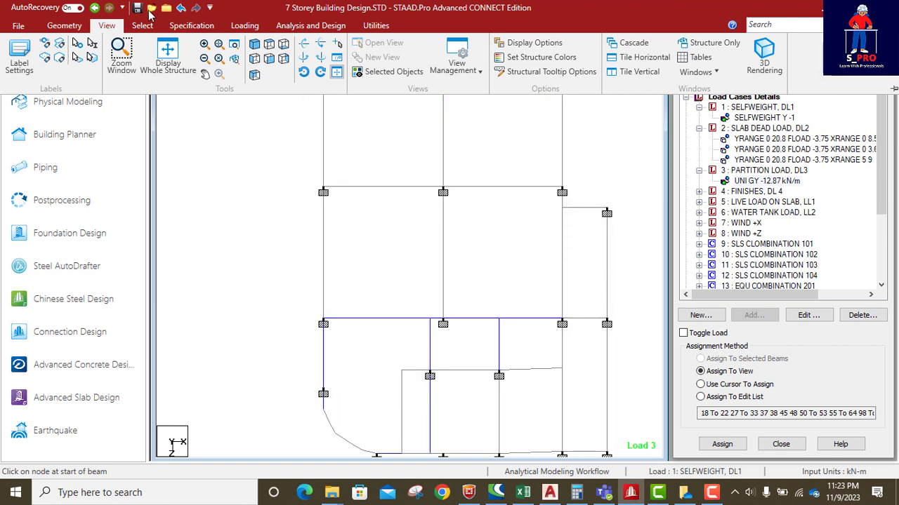
click(204, 73)
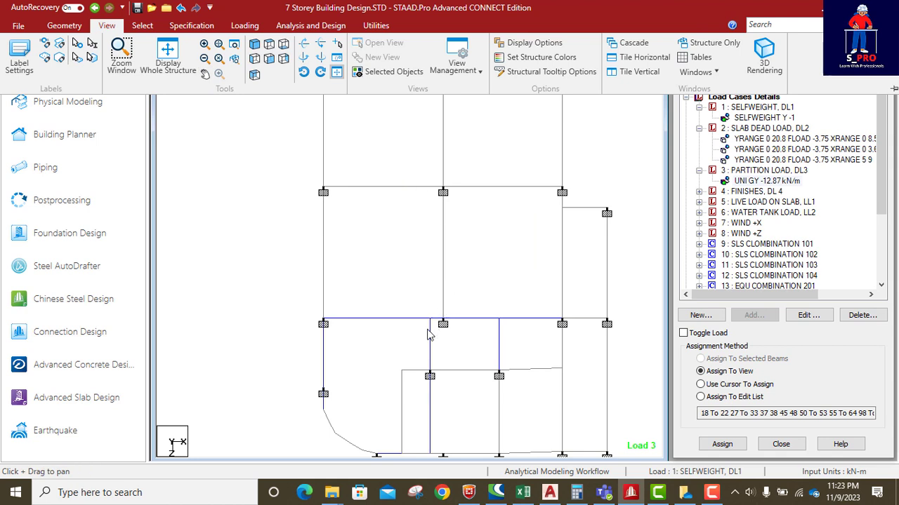
drag(412, 357, 467, 242)
scroll(377, 337, up, 4)
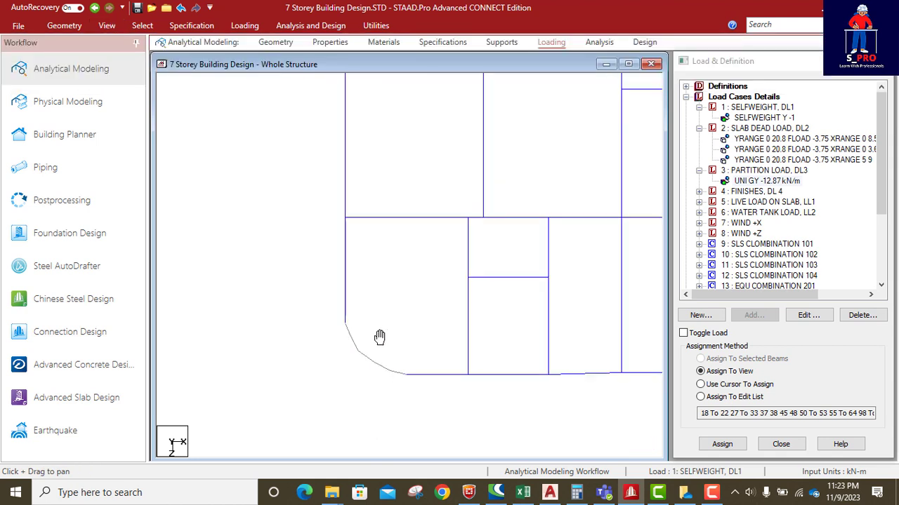
drag(354, 407, 428, 240)
scroll(397, 279, up, 5)
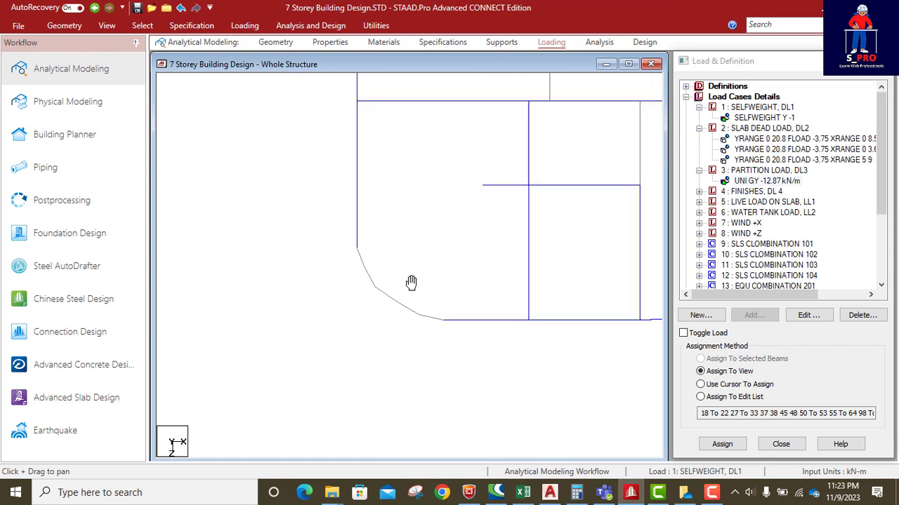
drag(332, 412, 450, 244)
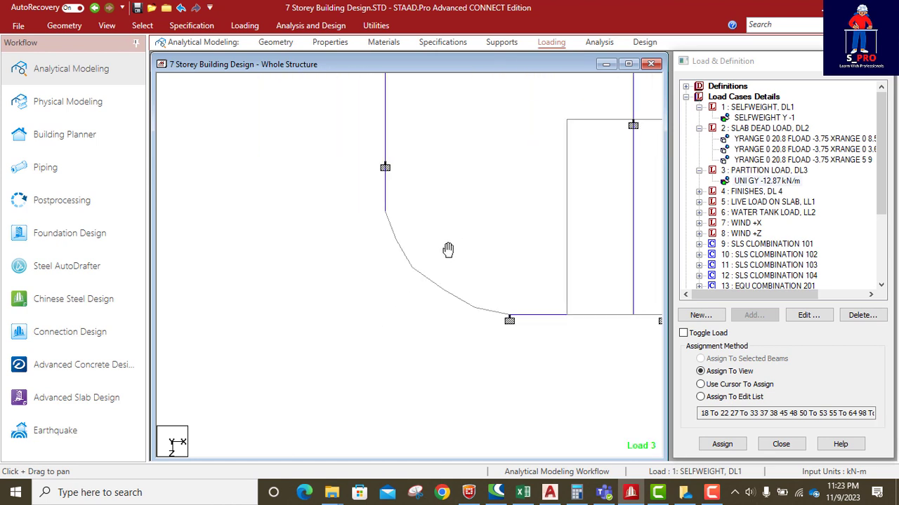
scroll(442, 262, up, 3)
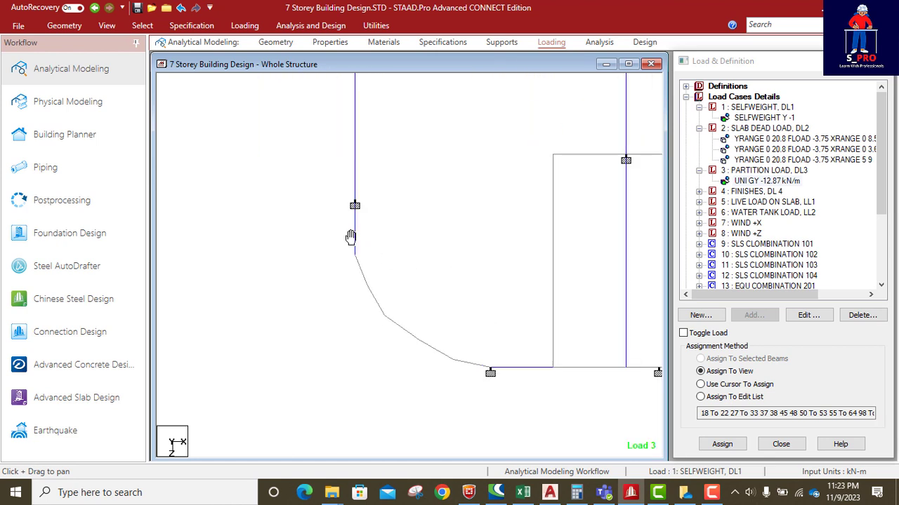
click(107, 25)
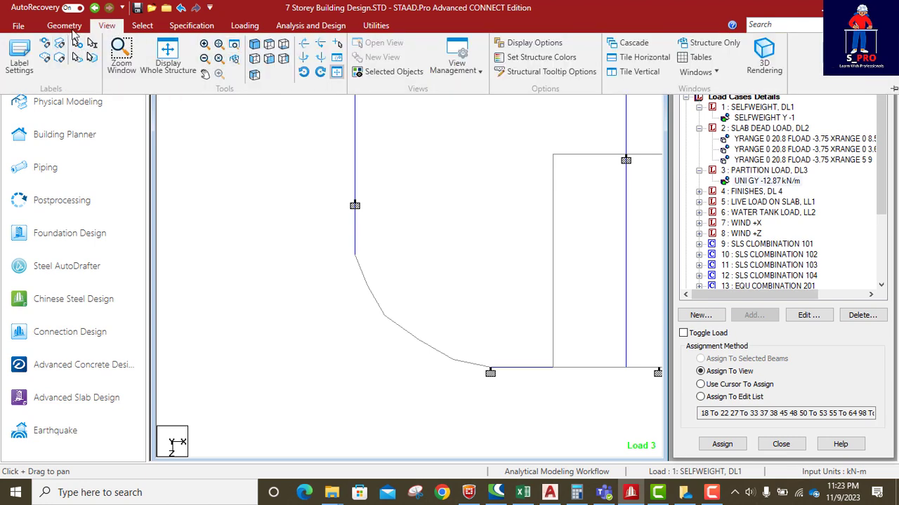
click(141, 28)
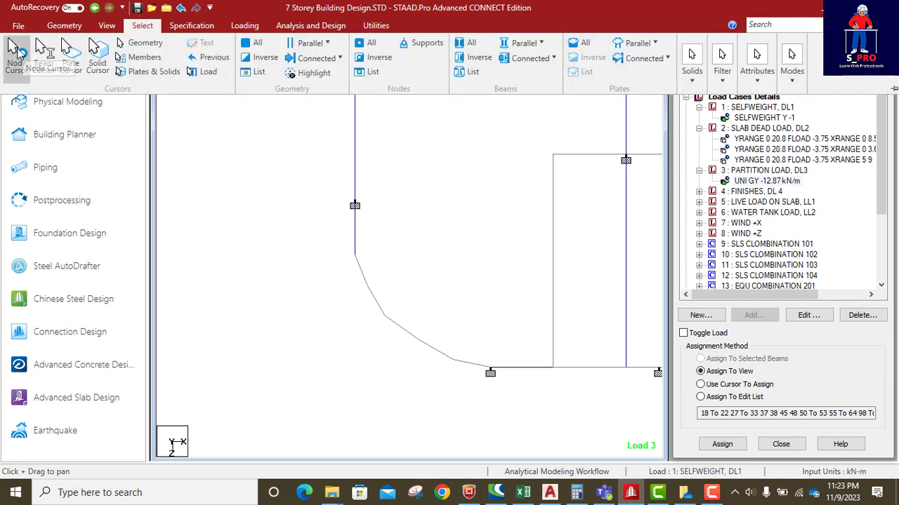
click(359, 271)
click(363, 280)
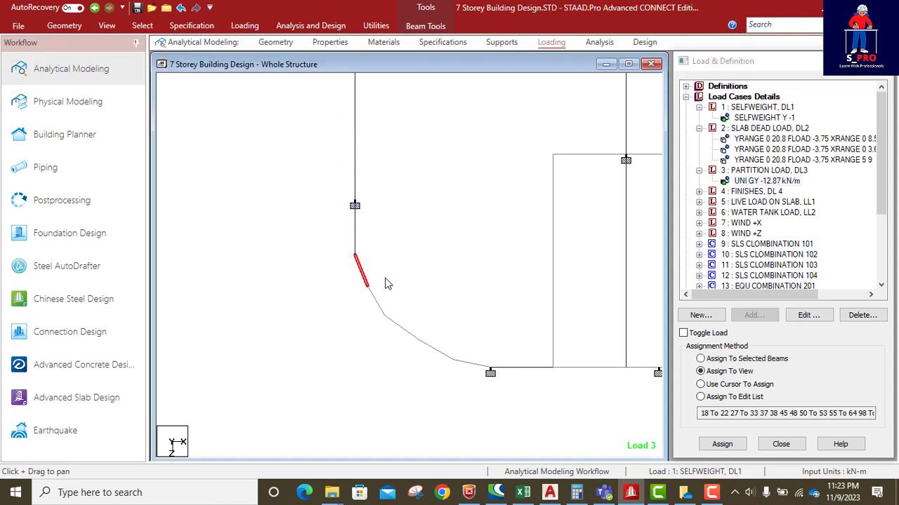
ctrl+click(377, 302)
ctrl+click(404, 329)
ctrl+click(425, 345)
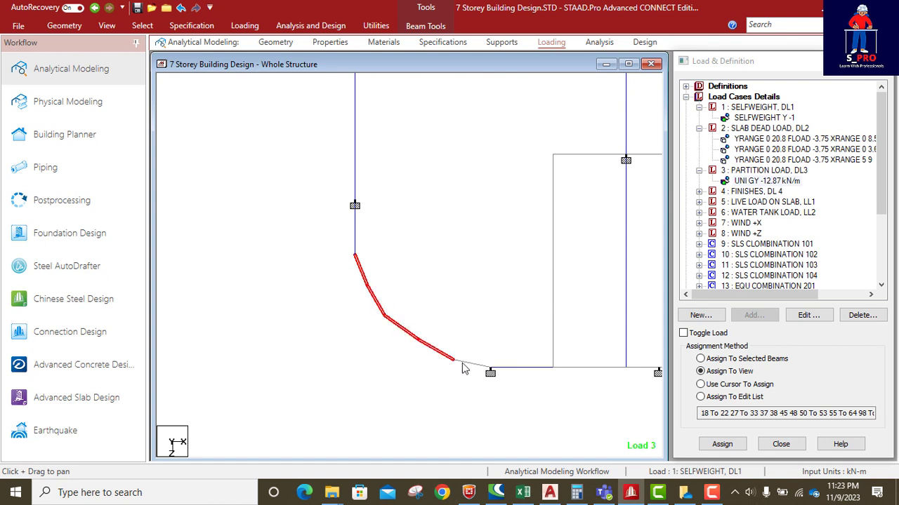
ctrl+click(472, 365)
Step: Assign the UNI GY -12.87 kN/m partition load to the selected curved corner beams in the isometric view and clear the selection
click(107, 27)
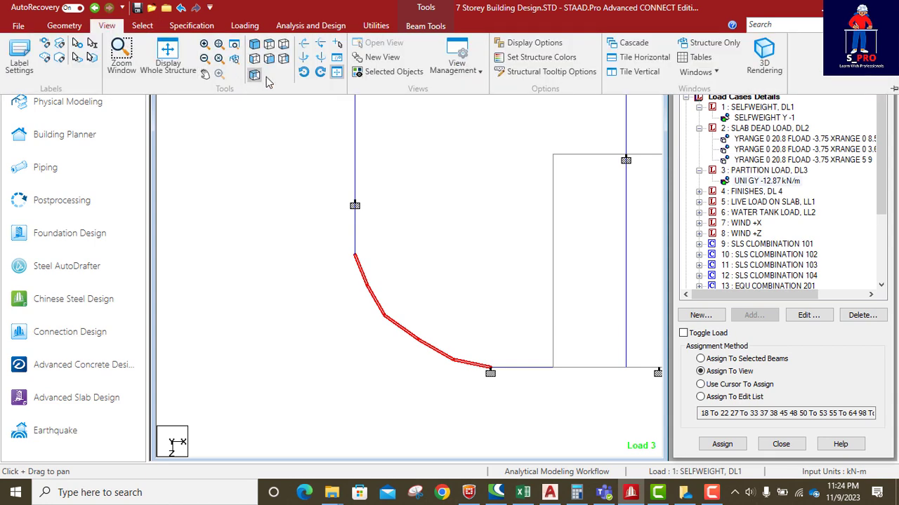
click(254, 45)
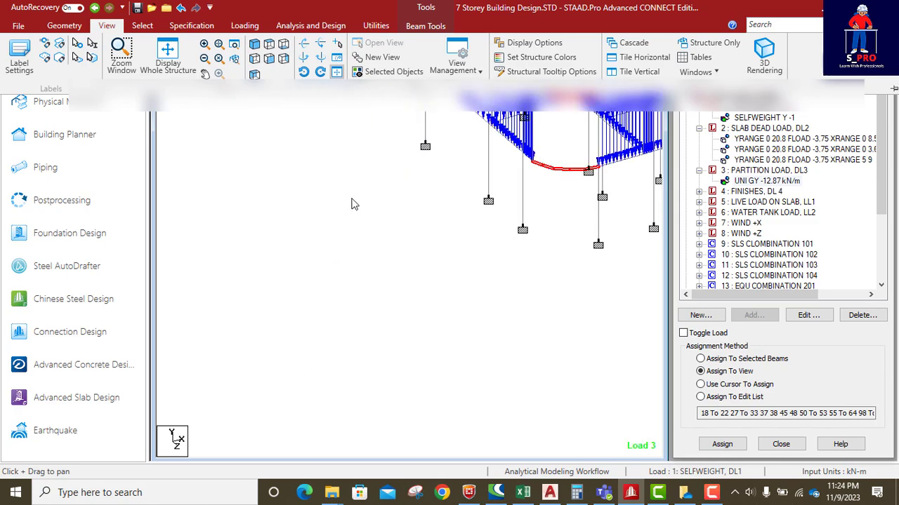
scroll(309, 330, down, 5)
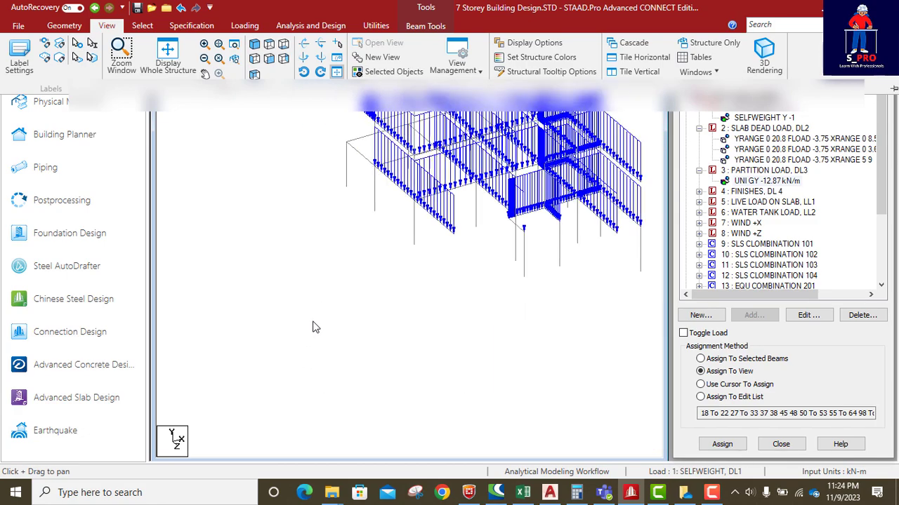
middle_drag(328, 306, 332, 400)
scroll(335, 308, down, 2)
middle_drag(335, 307, 314, 326)
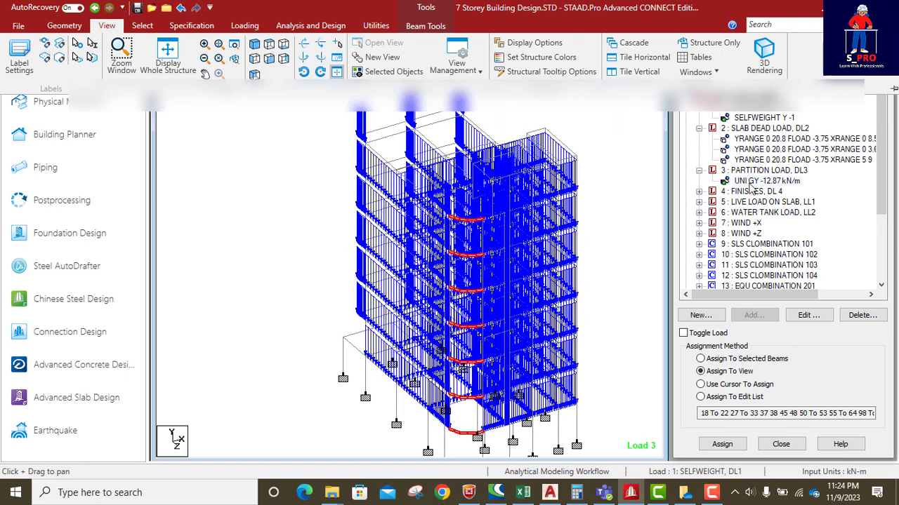
click(700, 359)
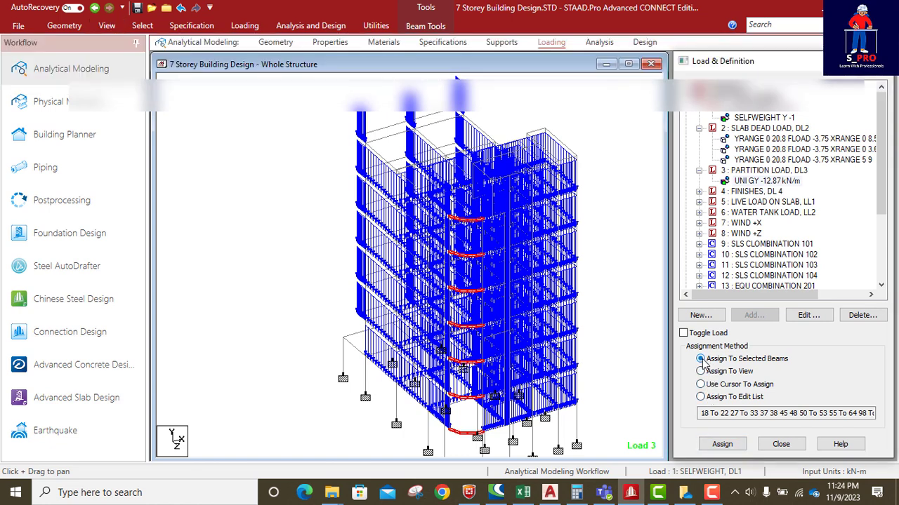
click(722, 444)
click(802, 297)
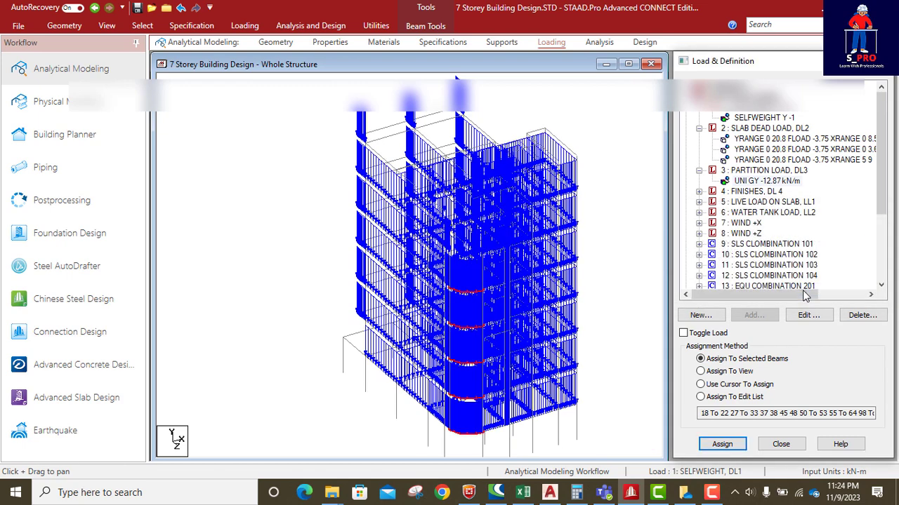
click(599, 285)
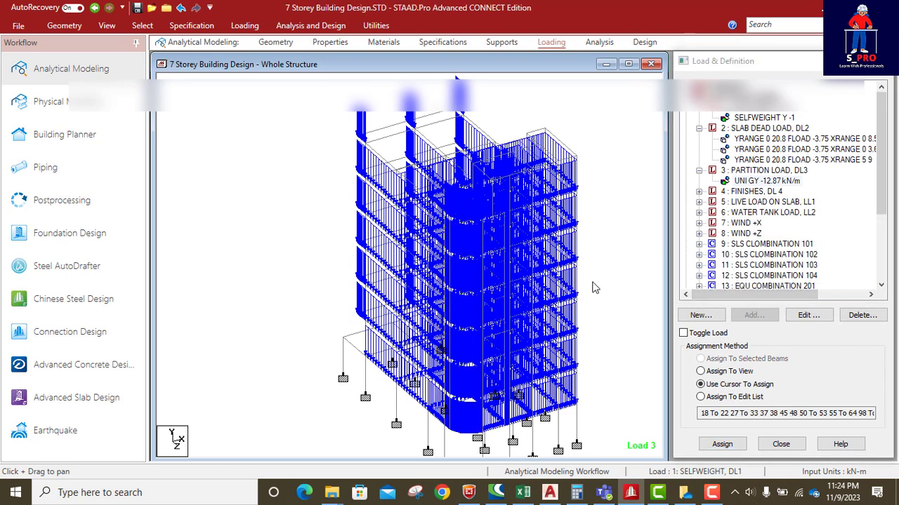
Step: Display the three -1 floor loads of the FINISHES, DL 4 case on the structure one after another
scroll(337, 265, down, 1)
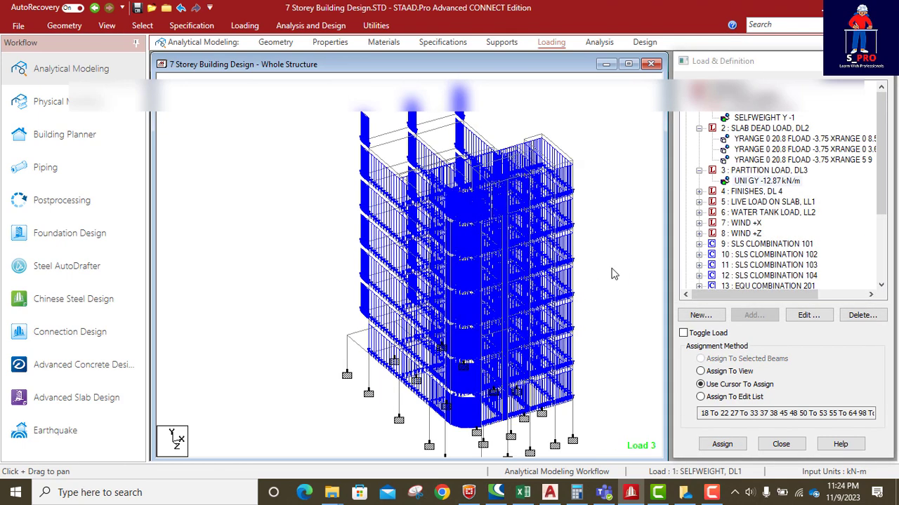
click(709, 193)
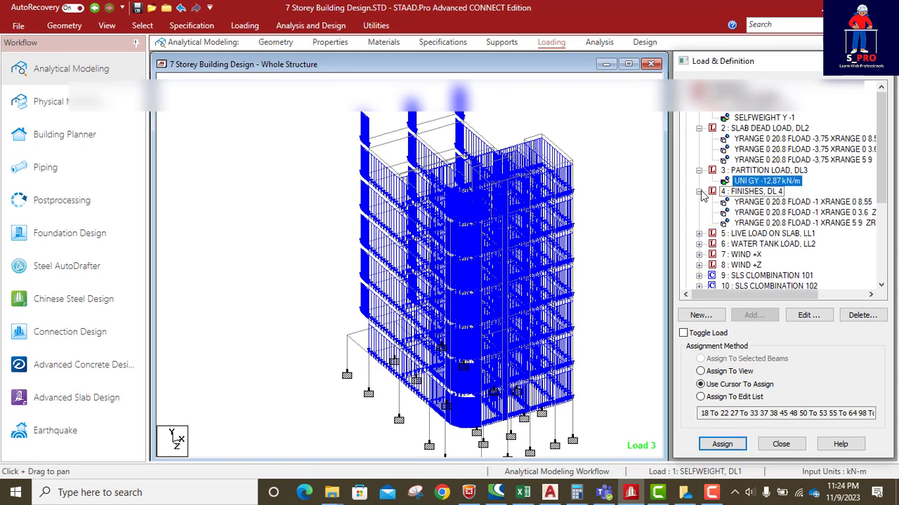
click(754, 202)
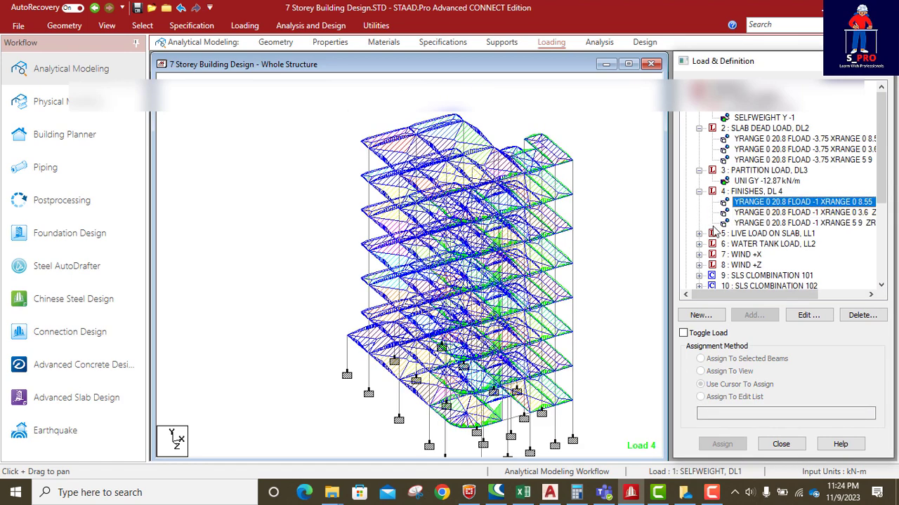
key(Down)
key(Down)
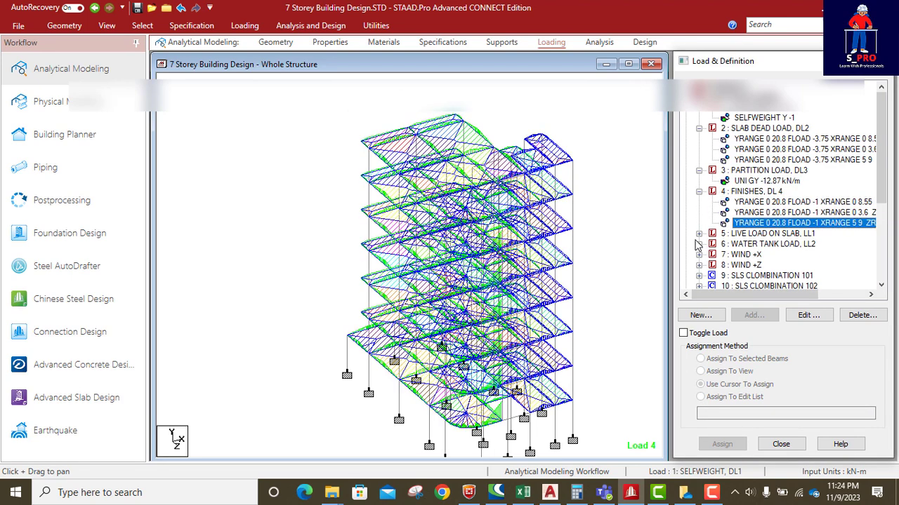
Step: Display the -1.5 floor loads of the LIVE LOAD ON SLAB, LL1 case and list the loads of the WATER TANK LOAD, LL2 case
click(699, 233)
click(753, 244)
click(758, 254)
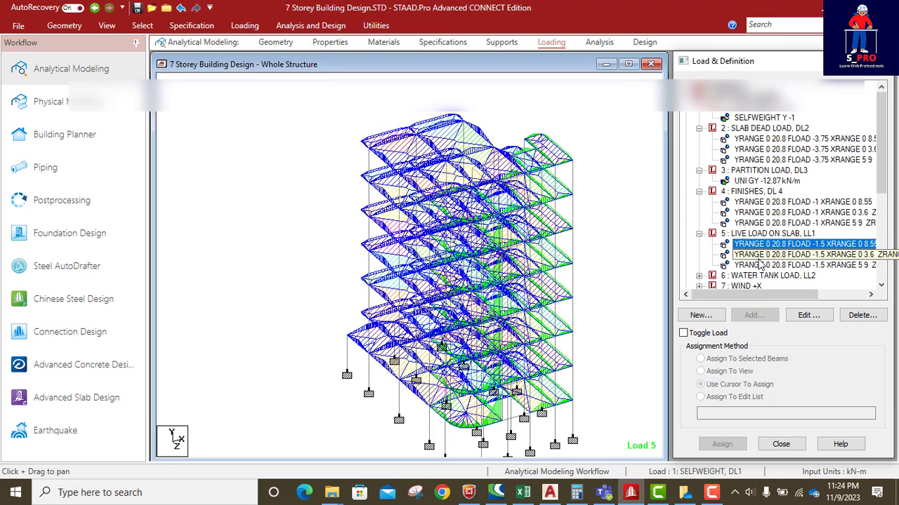
scroll(744, 215, down, 2)
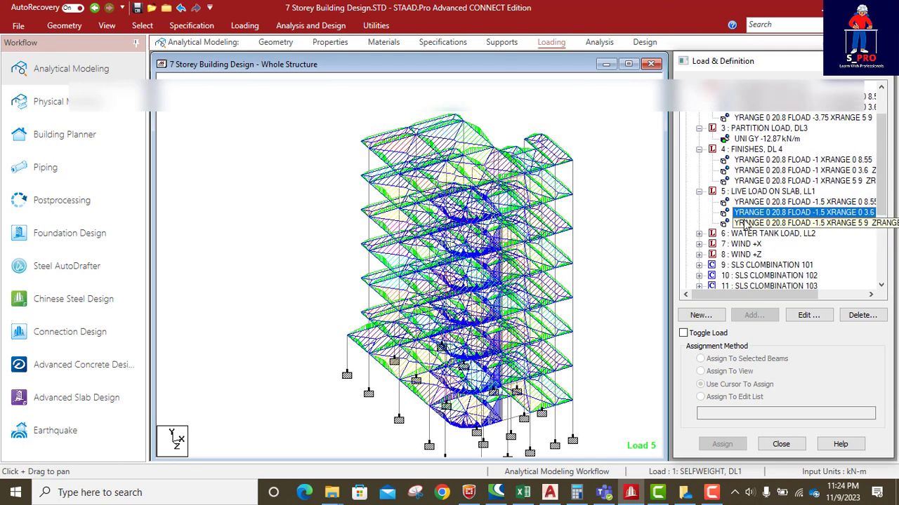
click(698, 234)
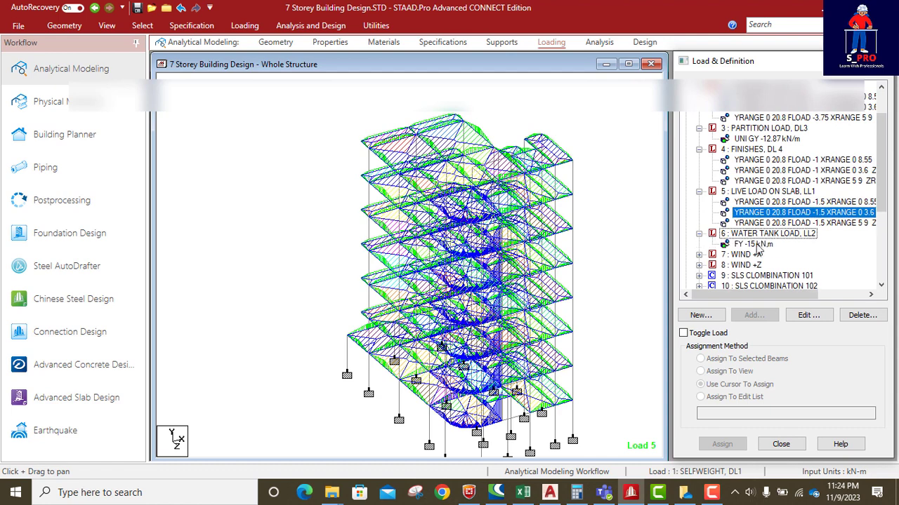
Step: Display the FY -15 kN water tank load, the WIND +X load and the WIND +Z load on the structure one after another
click(756, 244)
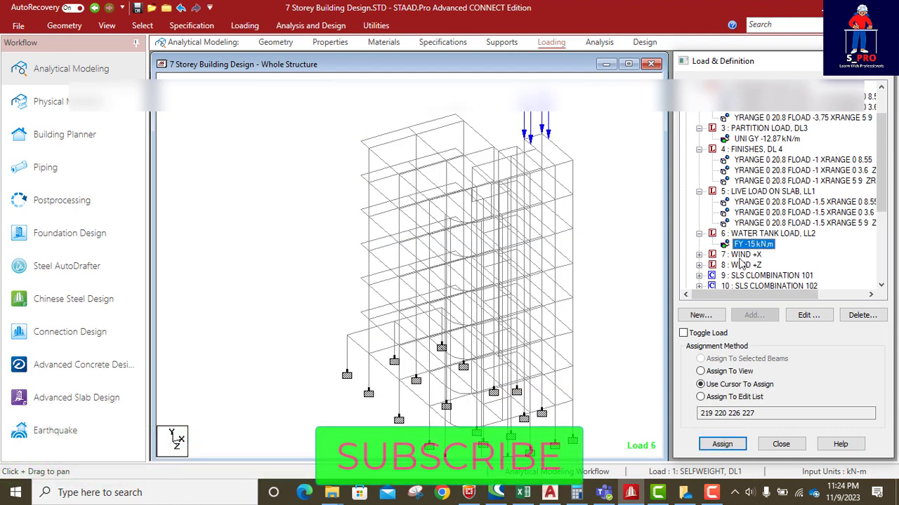
click(699, 254)
click(737, 265)
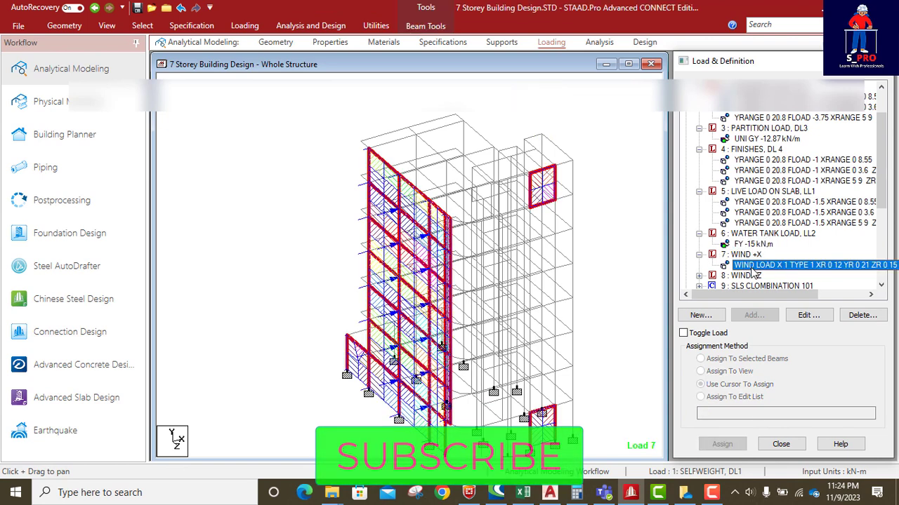
scroll(713, 218, down, 2)
click(699, 202)
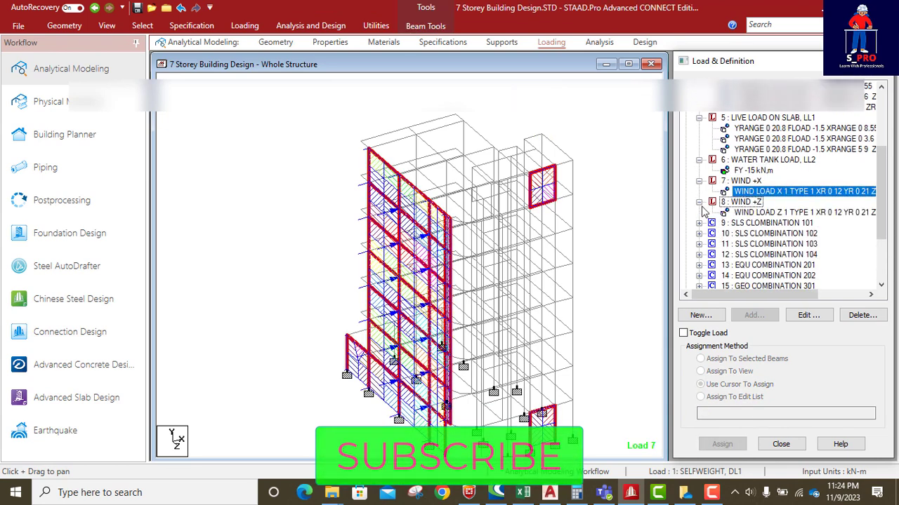
click(741, 213)
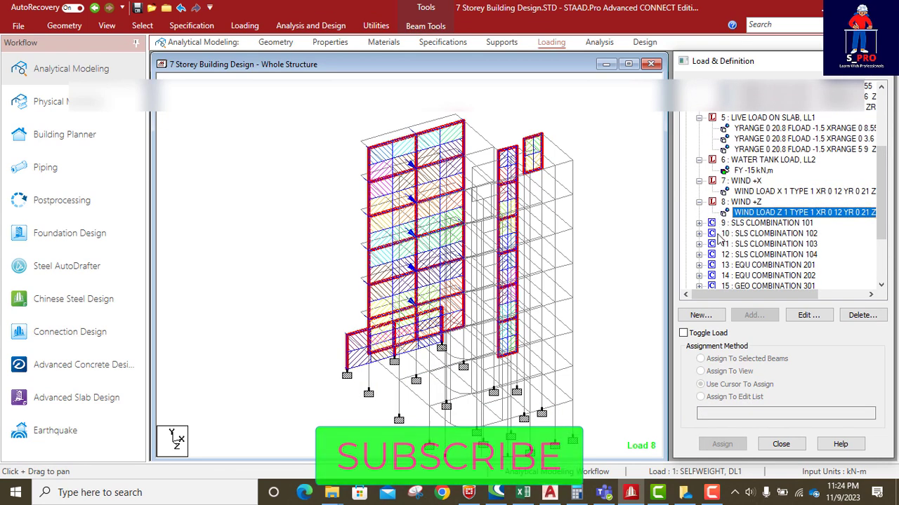
Step: Expand the SLS CLOMBINATION 101 load combination and display it on the structure
scroll(723, 197, down, 2)
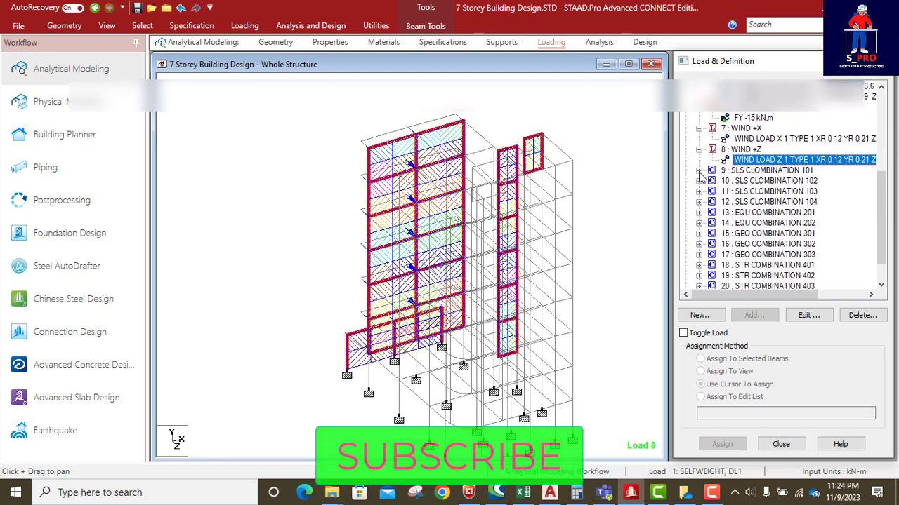
double_click(714, 171)
click(752, 201)
click(630, 217)
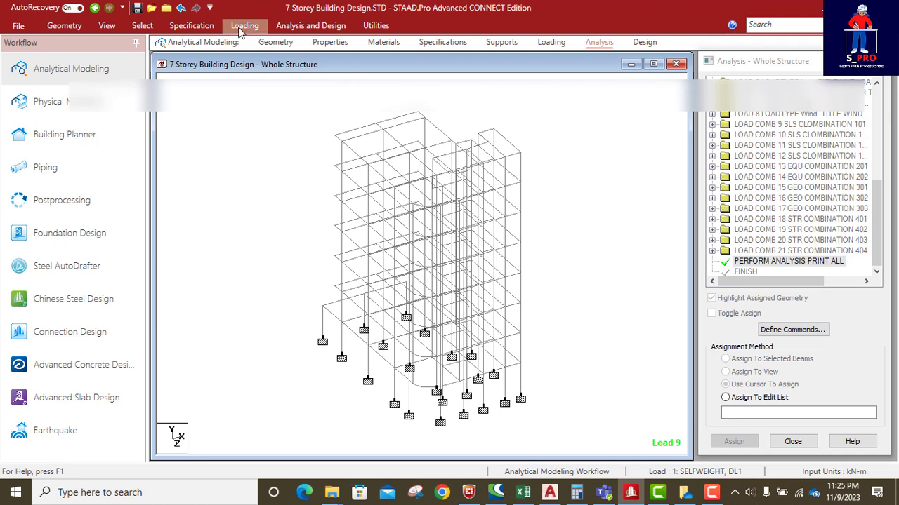
Step: Run the structural analysis of the building and close the completed run with the Stay in Modeling Mode option
click(302, 28)
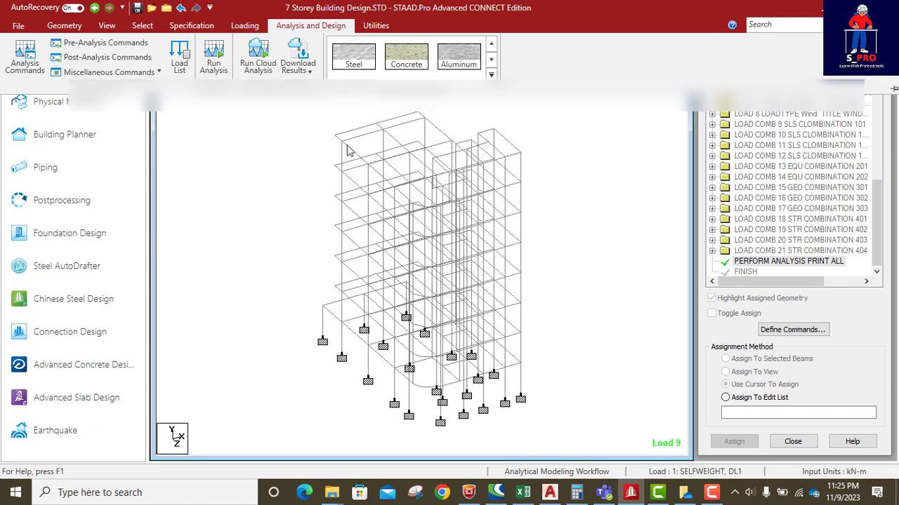
click(210, 57)
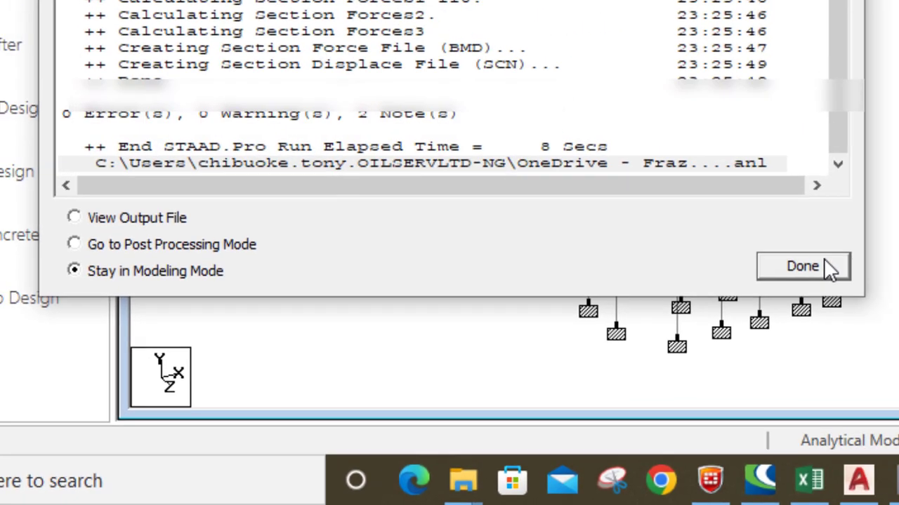
click(881, 224)
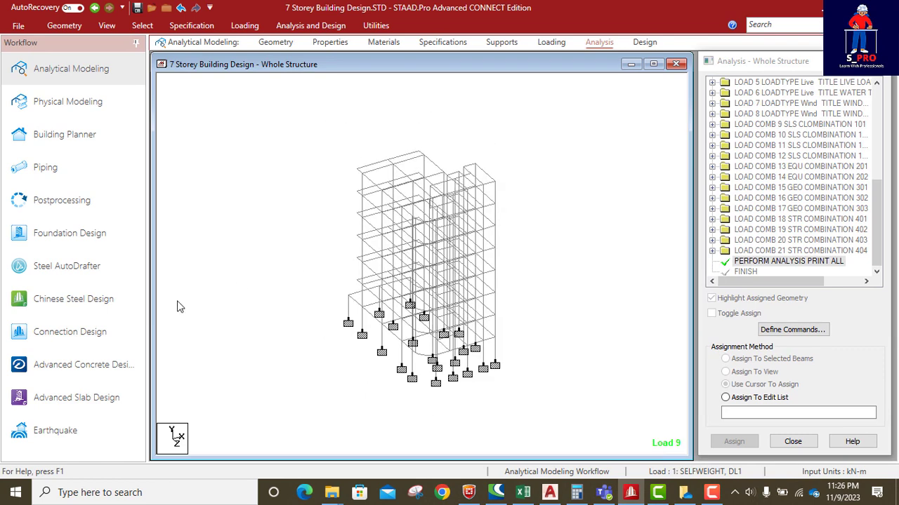
Step: Set up the postprocessing results for load combinations 9 to 21 only, removing primary load cases 1 to 8 from the selected list
click(60, 202)
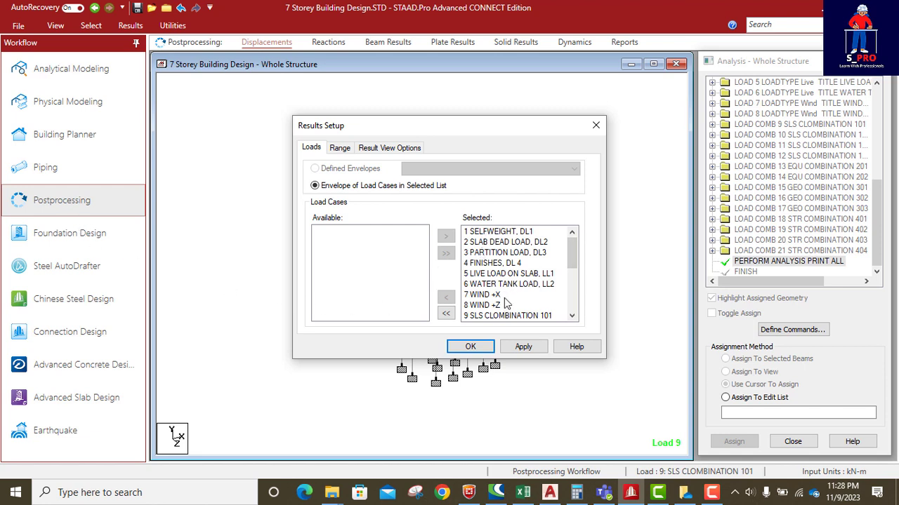
drag(502, 236, 516, 312)
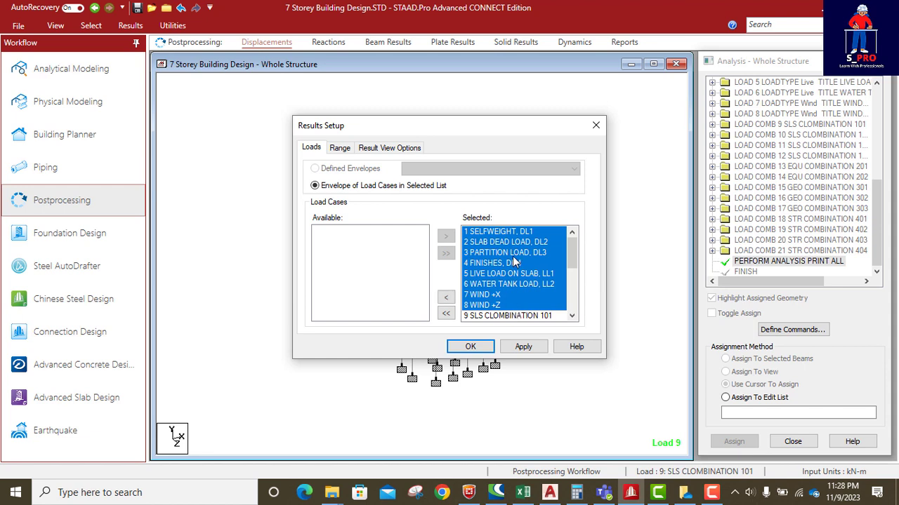
click(445, 297)
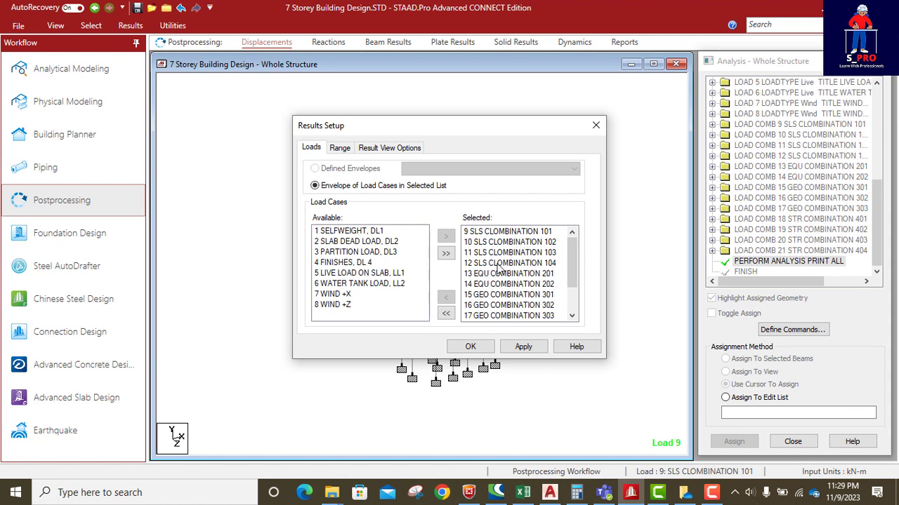
scroll(500, 247, down, 1)
scroll(491, 246, down, 1)
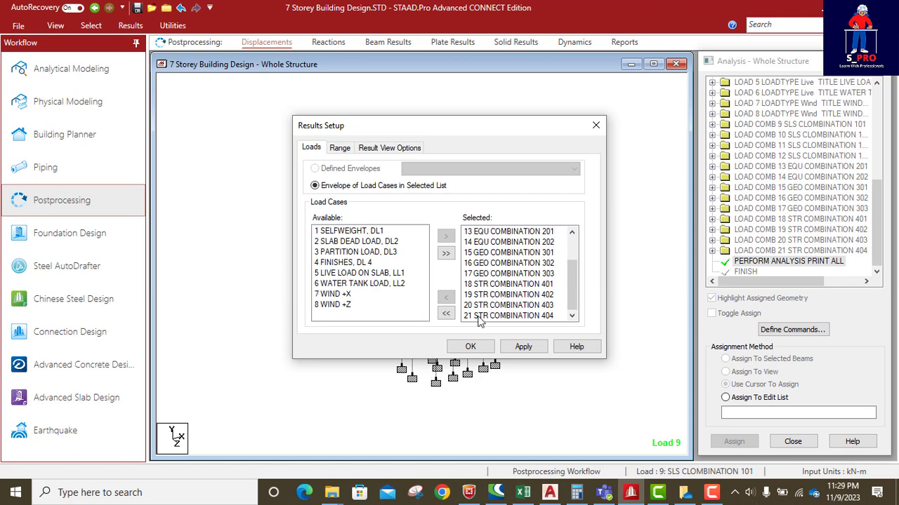
click(470, 346)
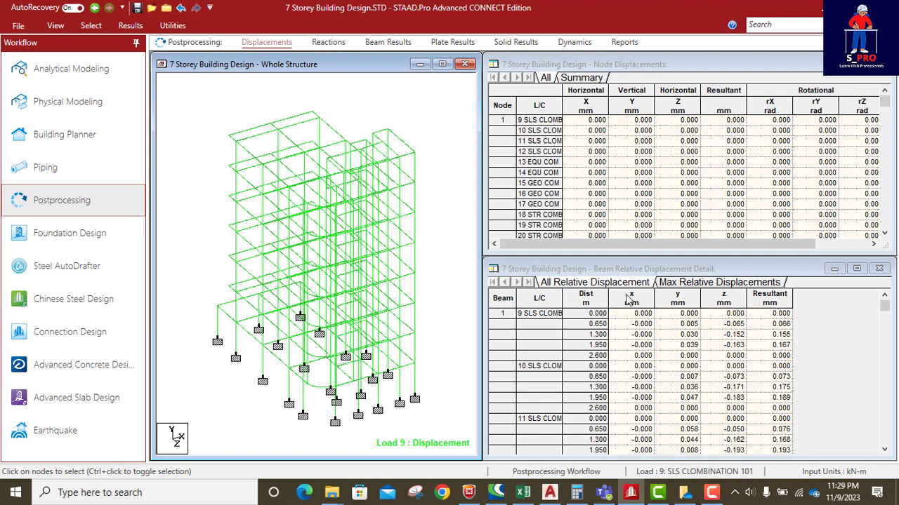
Step: Examine the node displacement summary, including the vertical, horizontal, resultant and rotational values
click(551, 81)
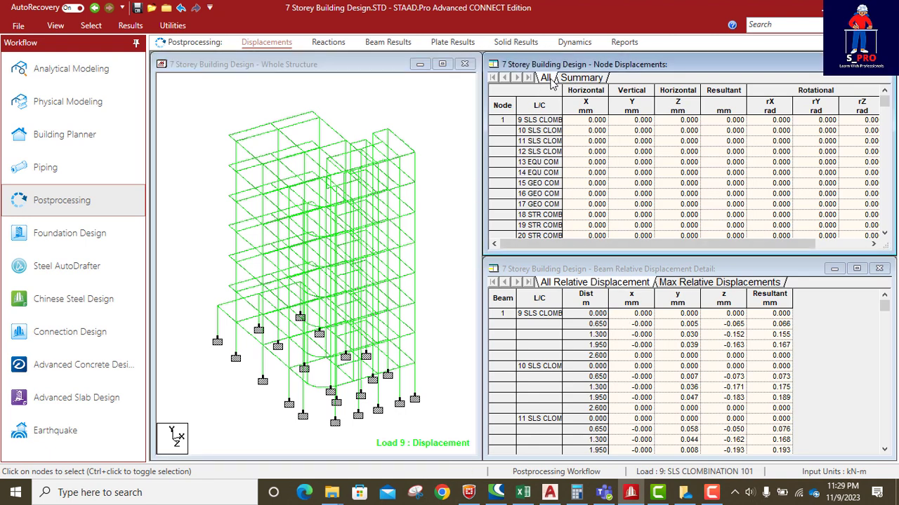
click(568, 80)
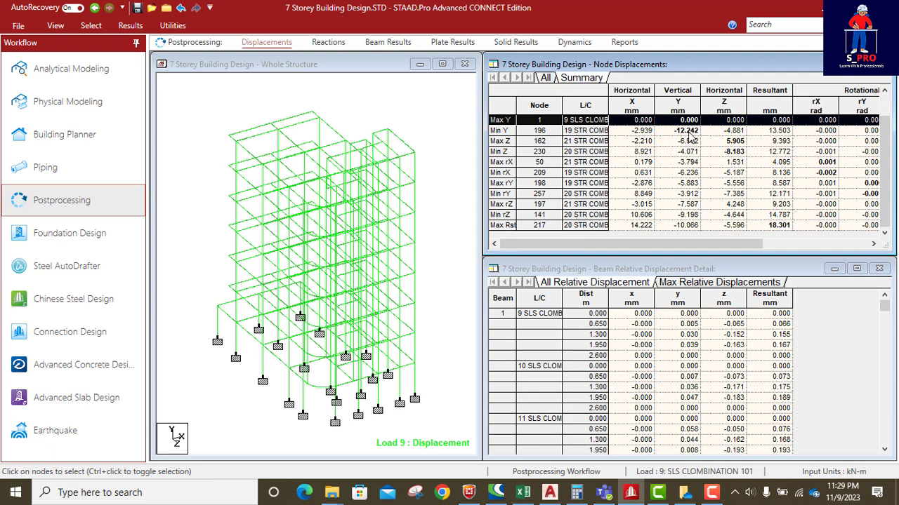
drag(723, 243, 783, 246)
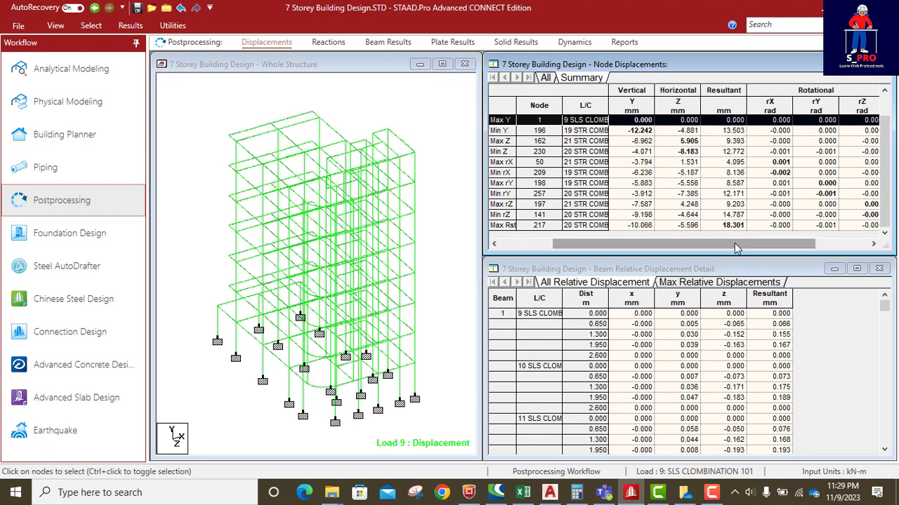
drag(734, 243, 829, 246)
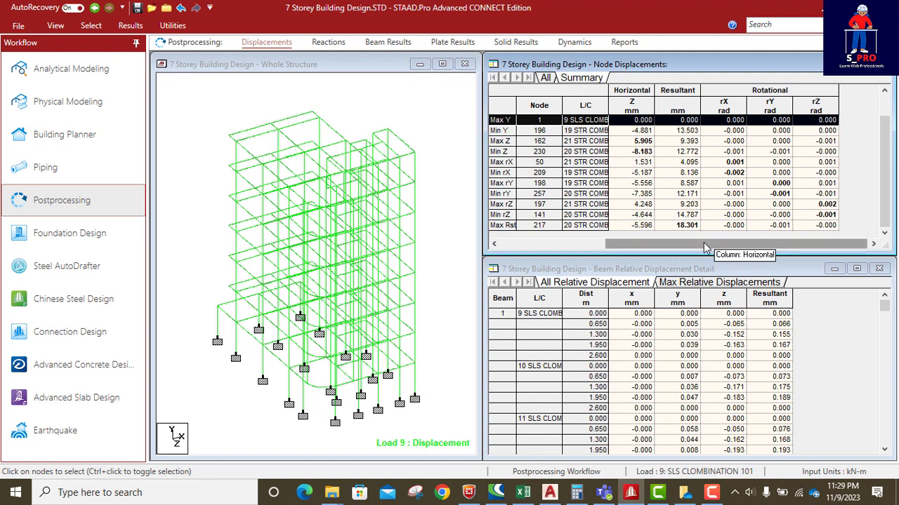
drag(705, 248, 604, 247)
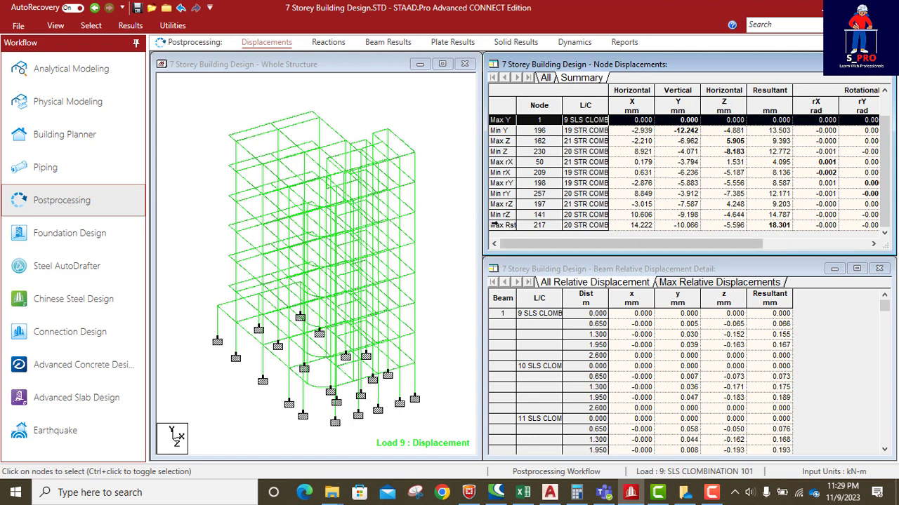
click(463, 204)
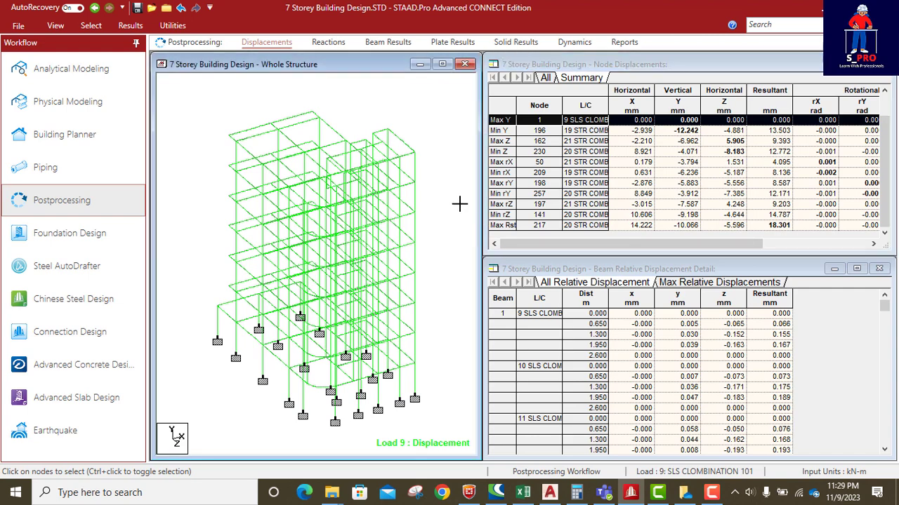
Step: Examine the support reactions summary in an enlarged table with the load combination column widened to show the full names
click(328, 44)
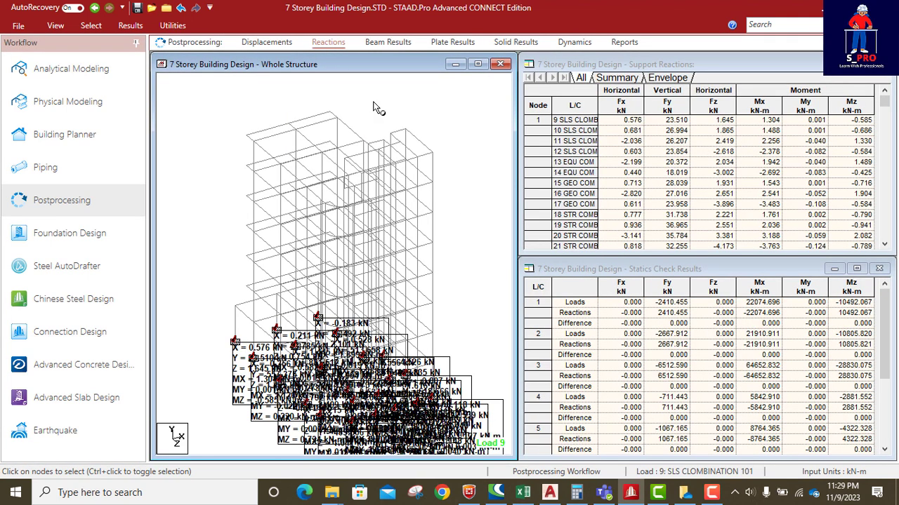
click(619, 79)
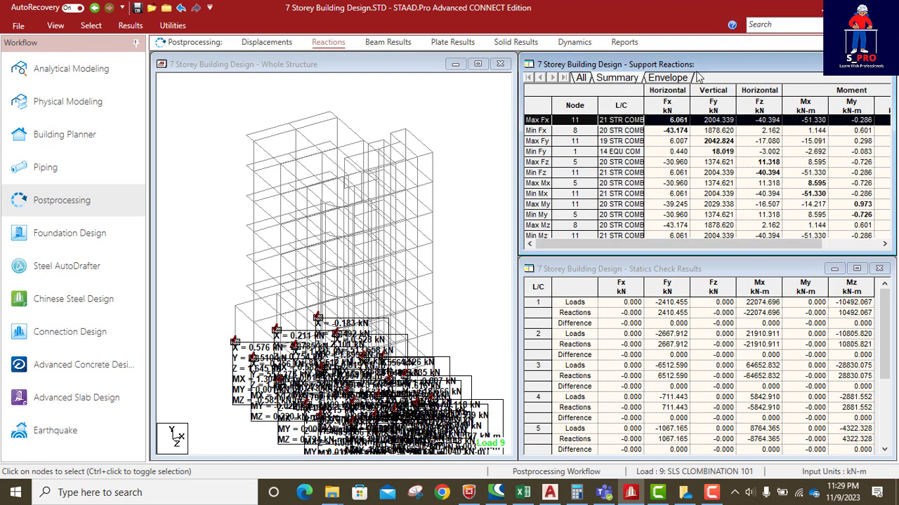
drag(701, 70, 519, 89)
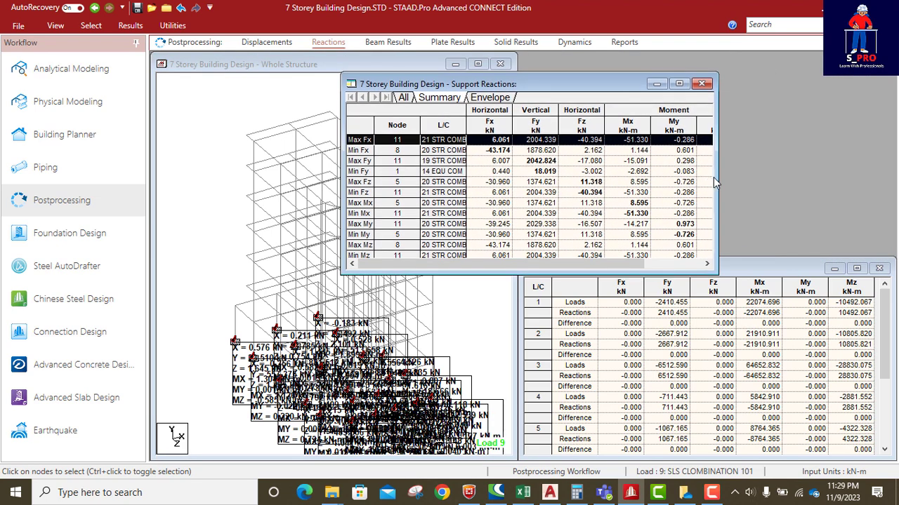
drag(716, 182, 855, 195)
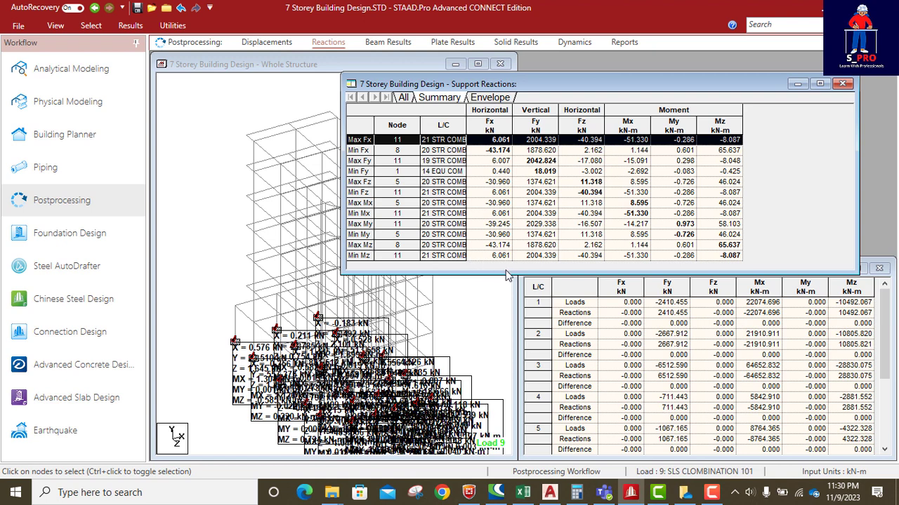
drag(510, 273, 512, 290)
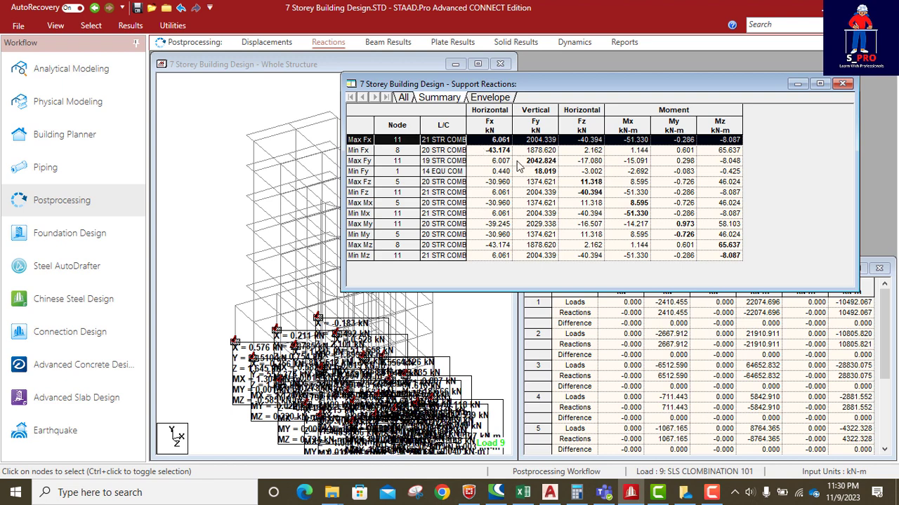
click(463, 111)
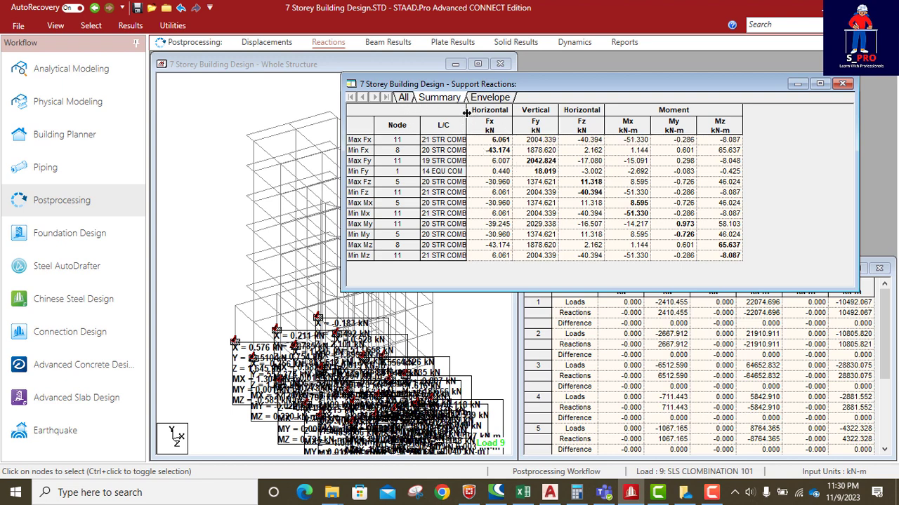
drag(466, 112, 513, 118)
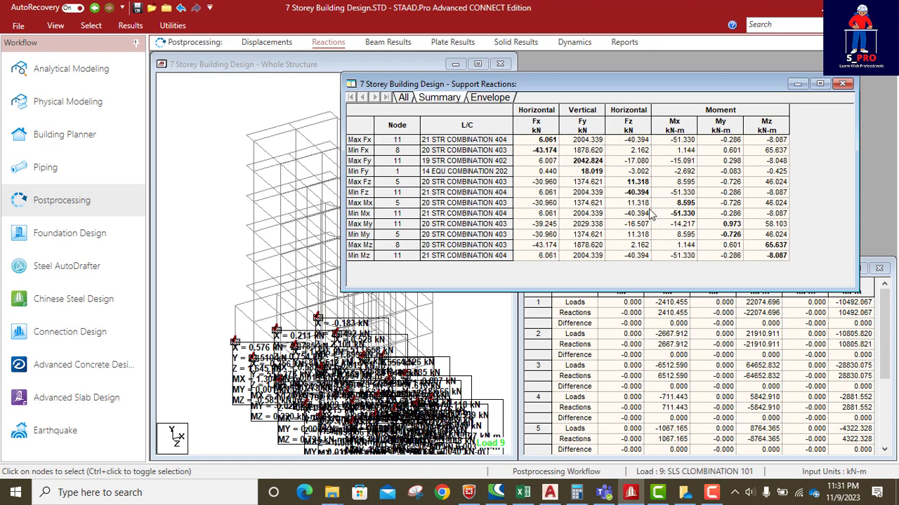
drag(541, 85, 662, 75)
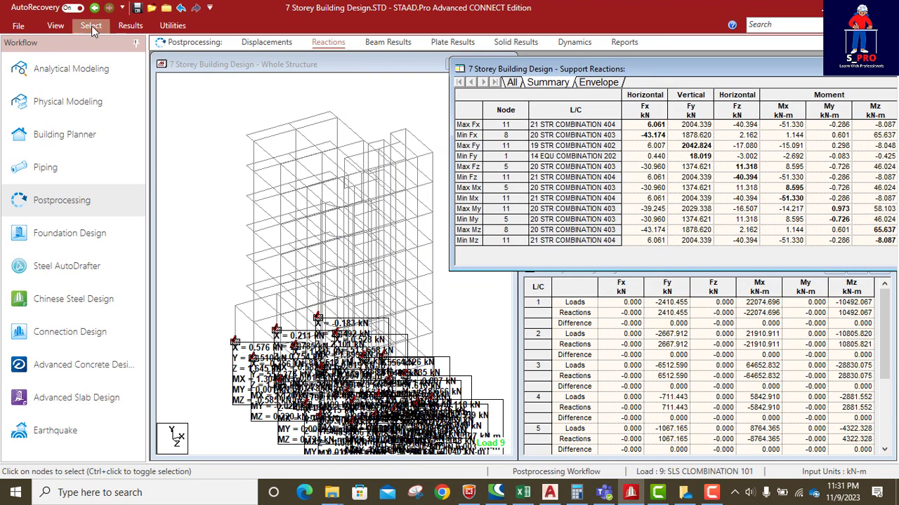
Step: Activate the text cursor and spread the overlapping reaction labels of the outer supports to clear areas on both sides of the structure
click(56, 26)
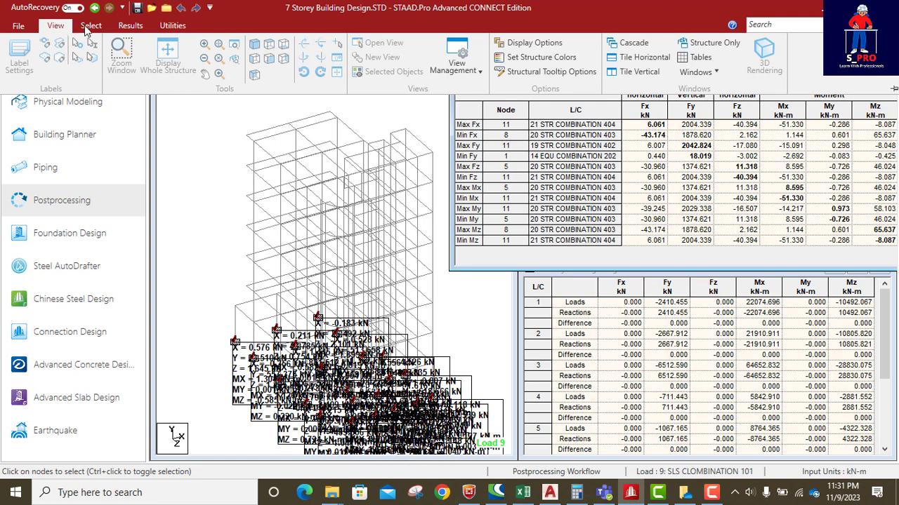
click(87, 28)
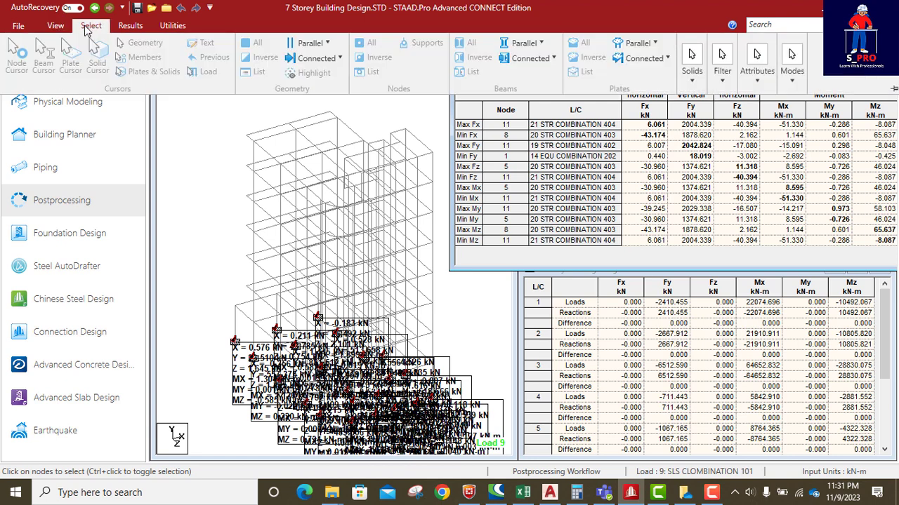
click(231, 229)
click(93, 26)
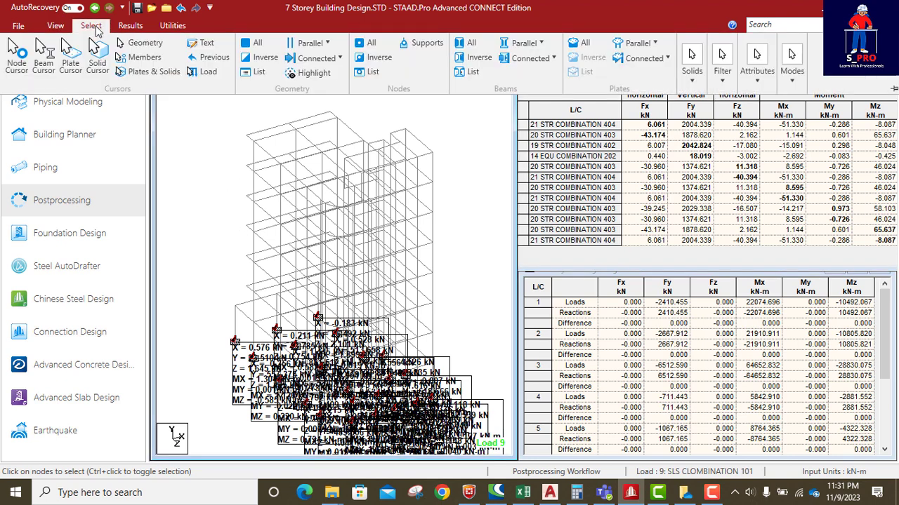
click(205, 42)
click(238, 365)
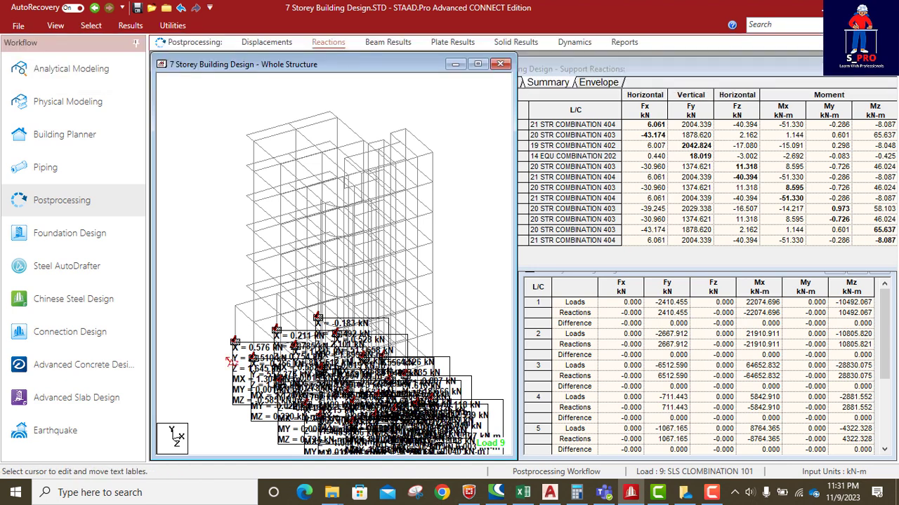
drag(246, 348, 178, 220)
drag(260, 365, 173, 358)
drag(386, 334, 511, 141)
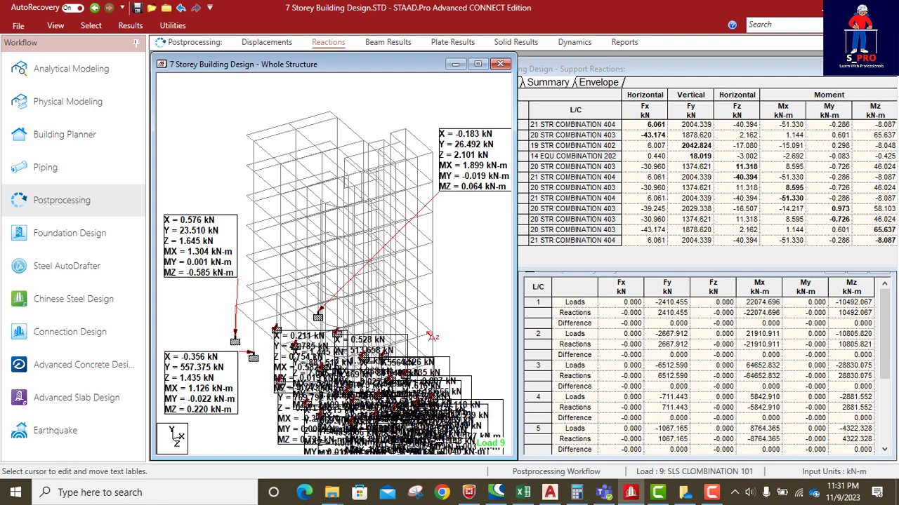
drag(426, 360, 485, 211)
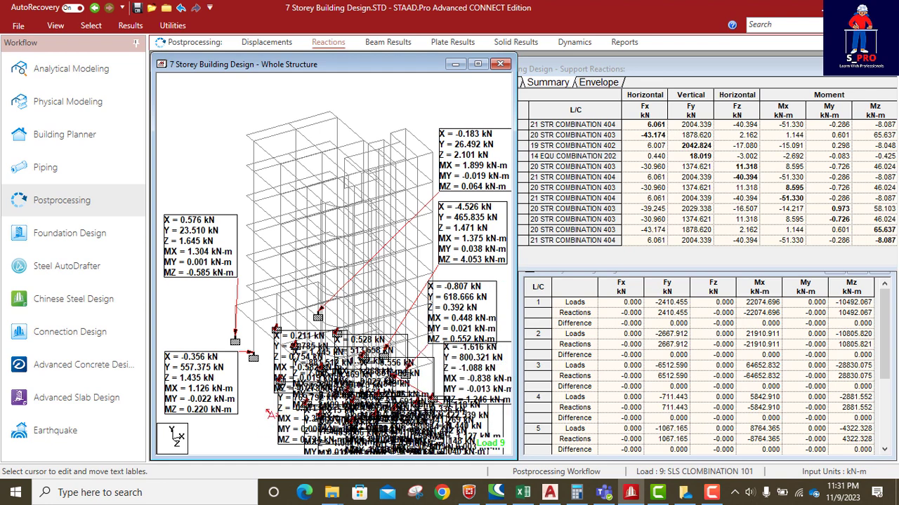
Step: Move the reaction labels of further supports out of the crowded area at the base of the structure
drag(294, 347, 279, 250)
drag(309, 358, 374, 283)
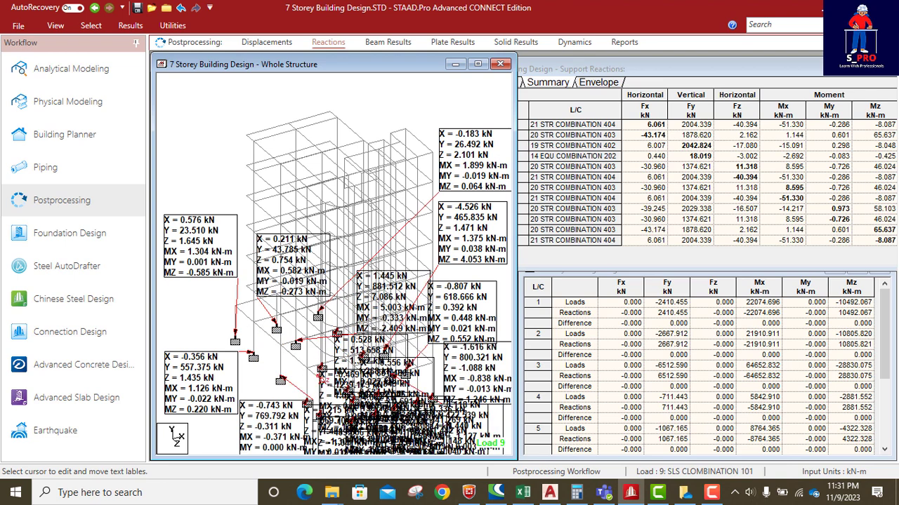
drag(328, 383, 290, 334)
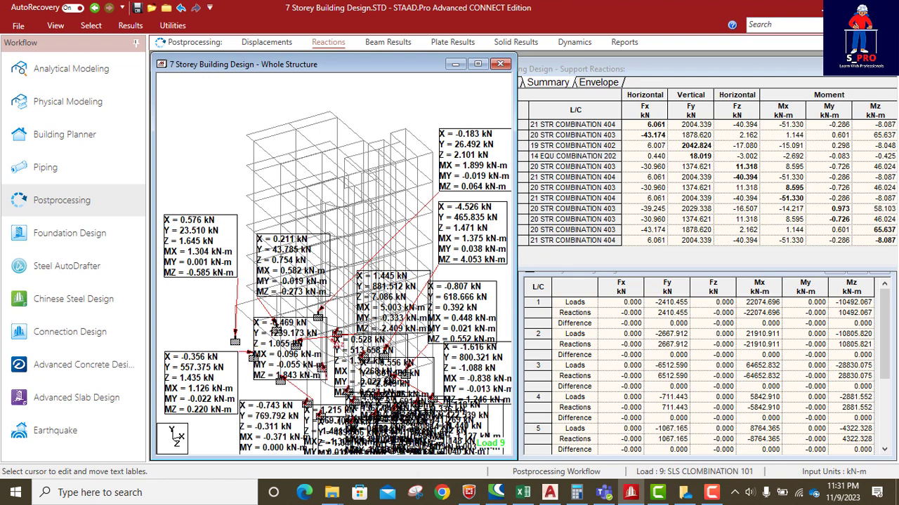
scroll(297, 298, down, 2)
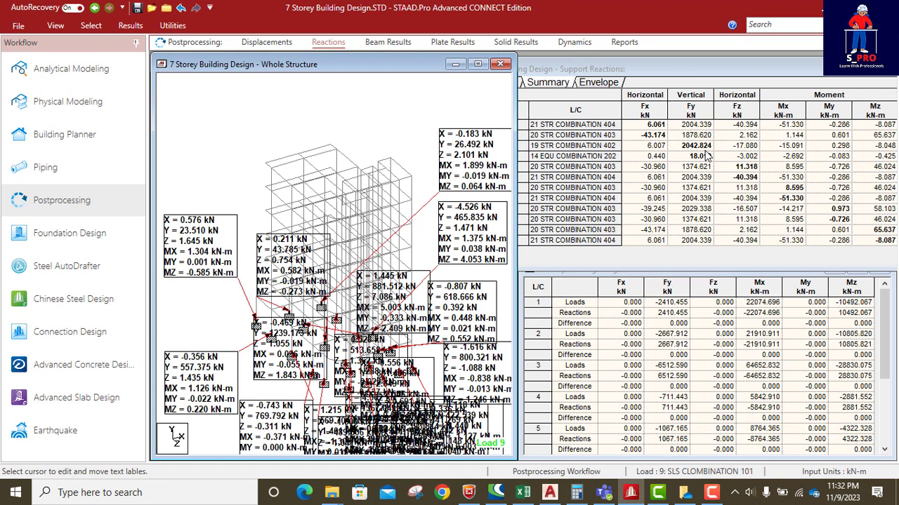
scroll(474, 264, down, 2)
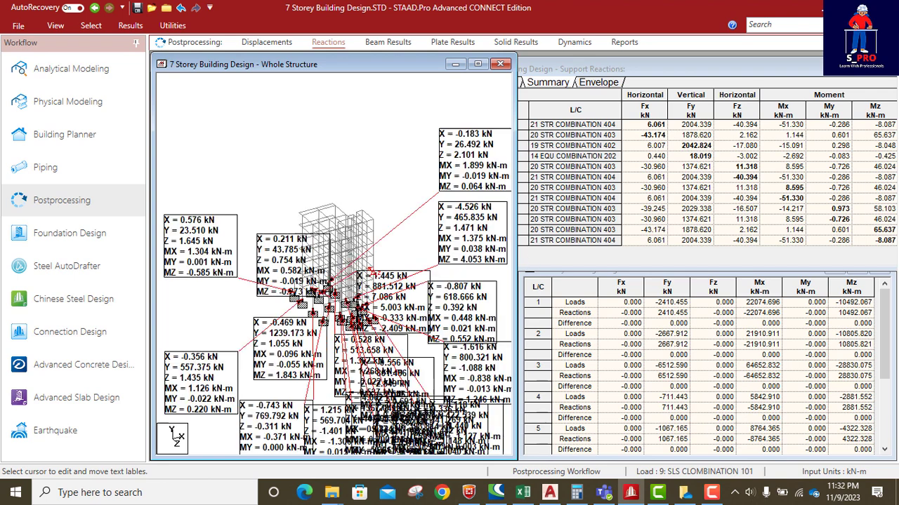